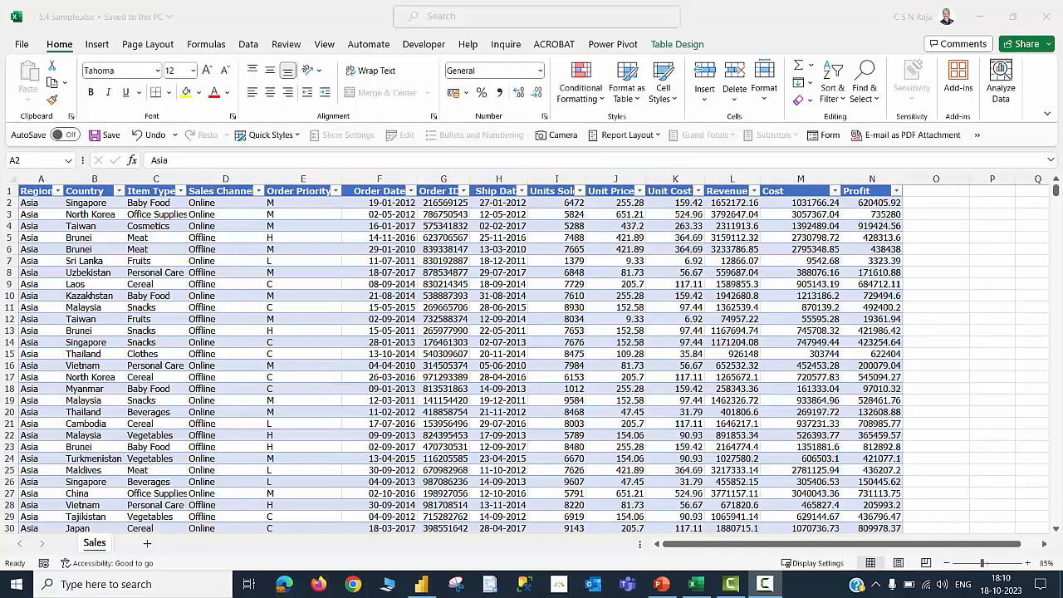
Examine the extent of the Asia sales rows in the Excel sheet and in the Power BI table view
{"action": "left_click", "coordinate": [245, 331]}
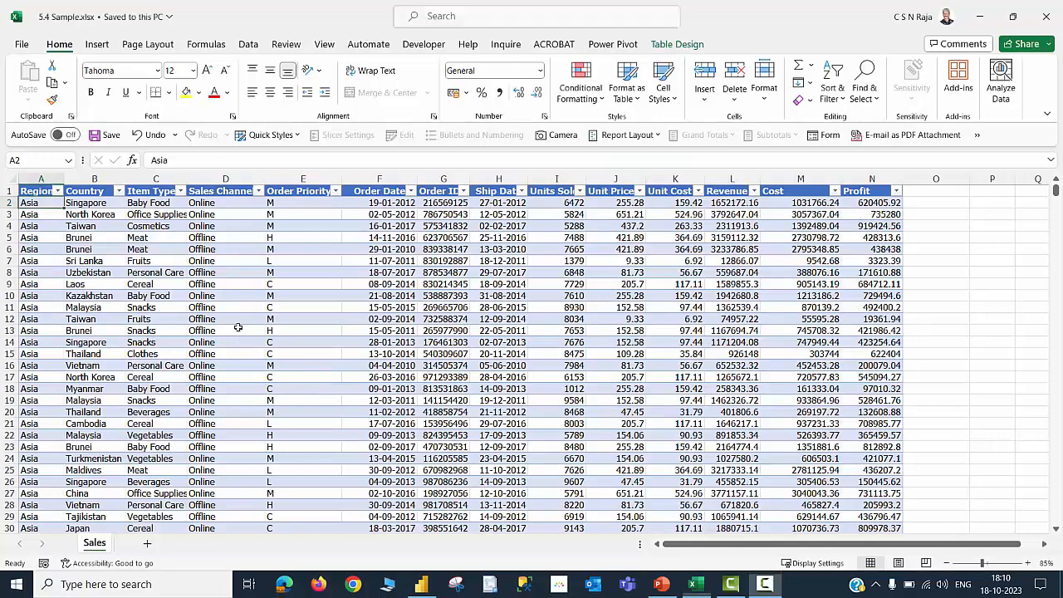
{"action": "key", "text": "ctrl+Down"}
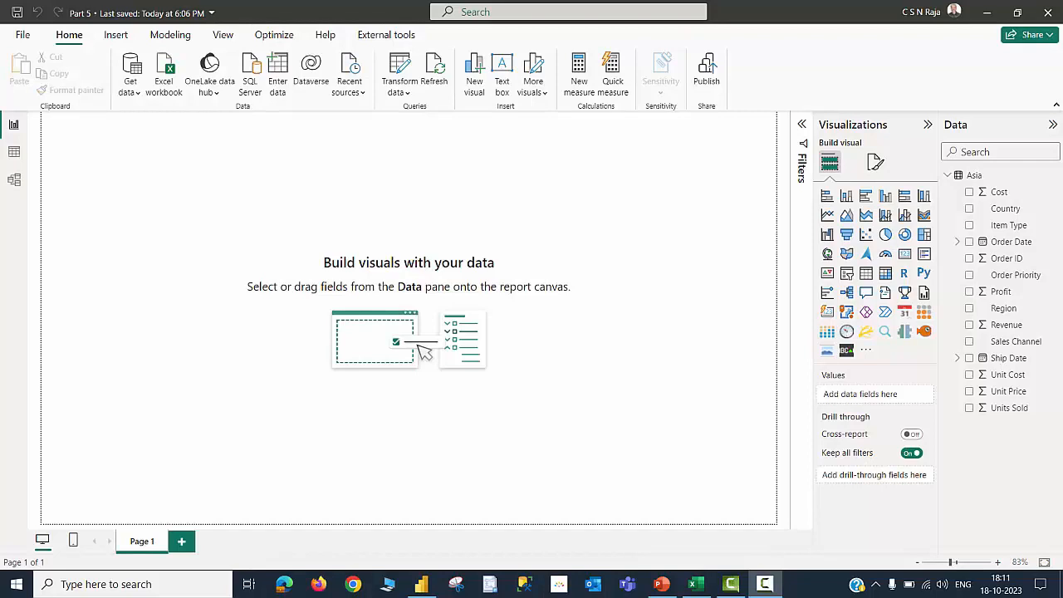
{"action": "left_click", "coordinate": [14, 153]}
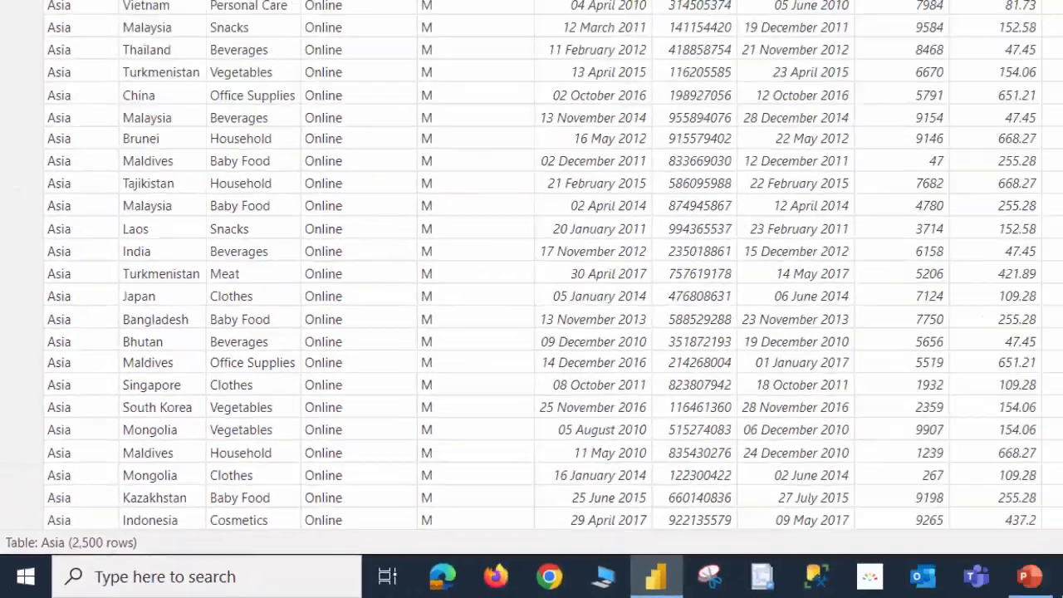
{"action": "left_click", "coordinate": [14, 125]}
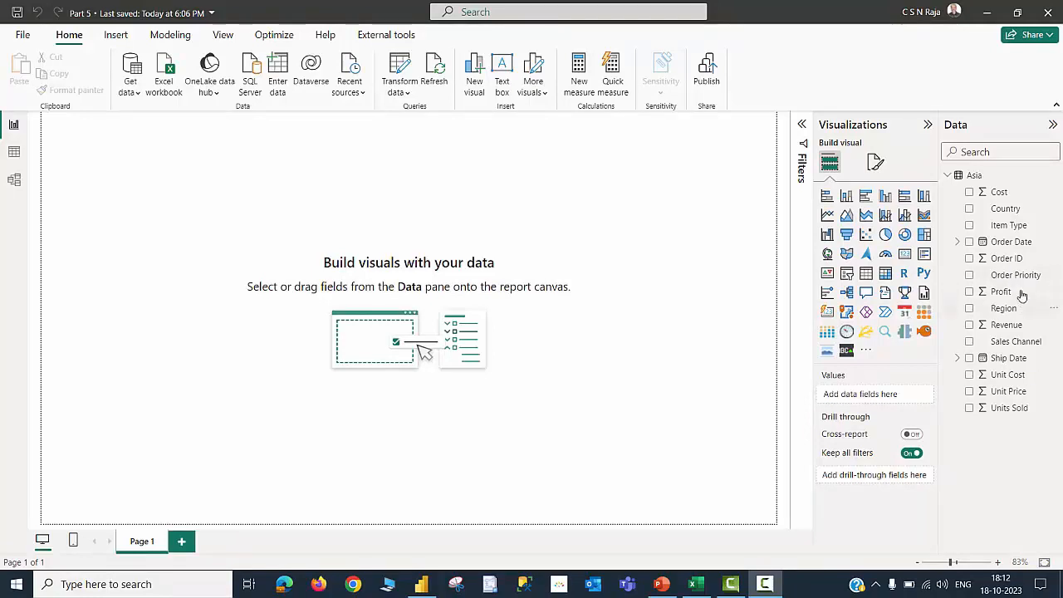
Create a new calculated table Asia(one) = ADDCOLUMNS(Asia,"Tax",[Profit]*.12)
{"action": "left_click", "coordinate": [948, 178]}
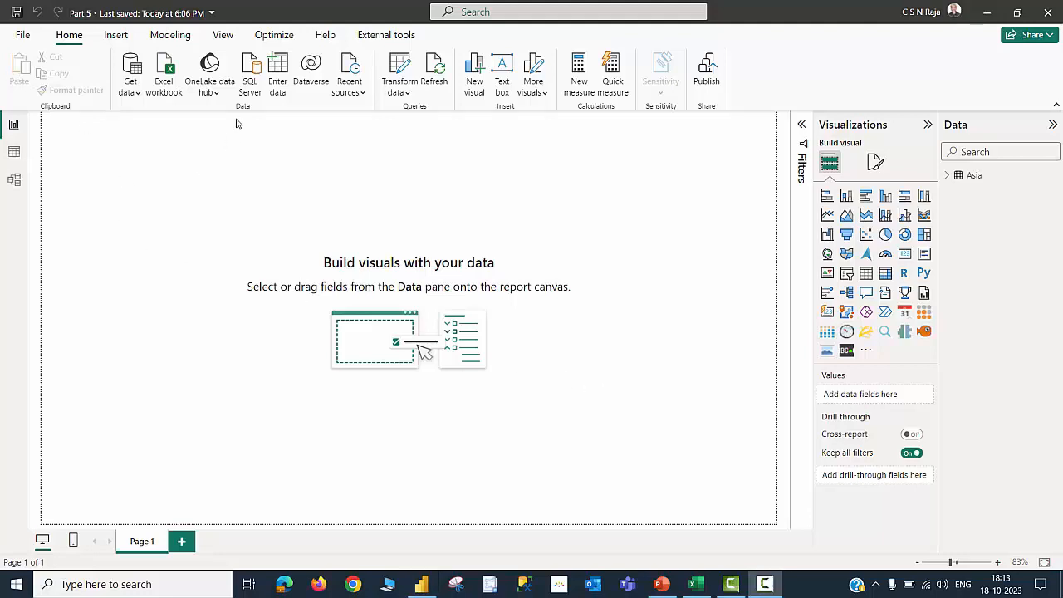
{"action": "left_click", "coordinate": [174, 37]}
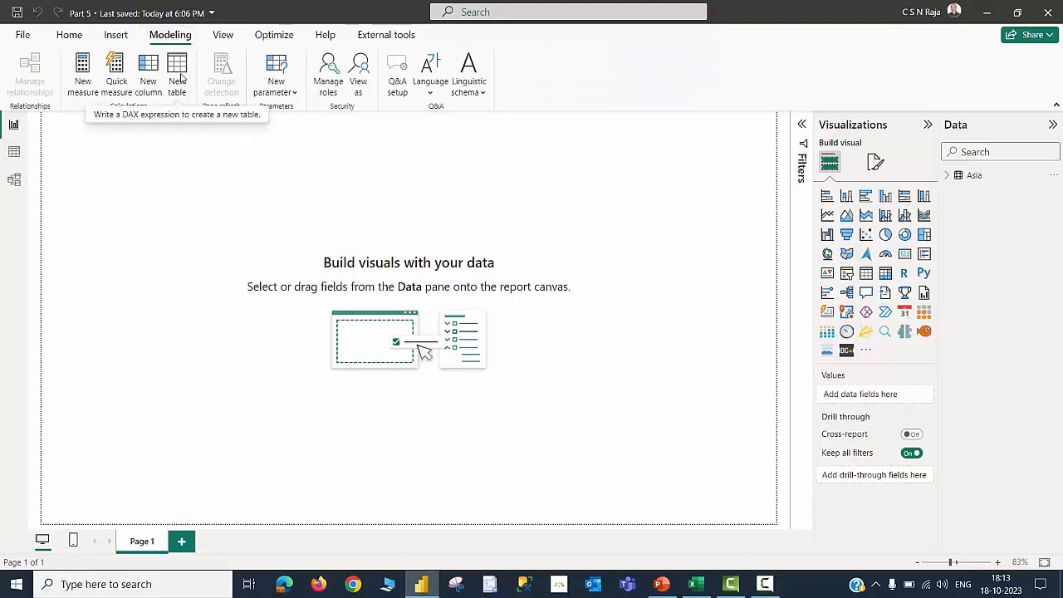
{"action": "left_click", "coordinate": [177, 75]}
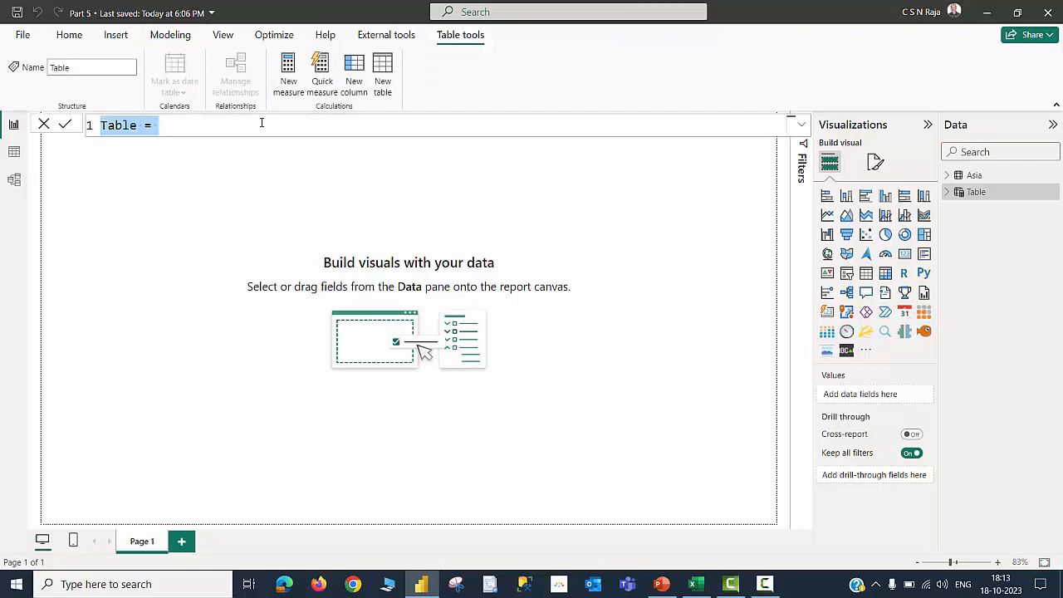
{"action": "type", "text": "Asi"}
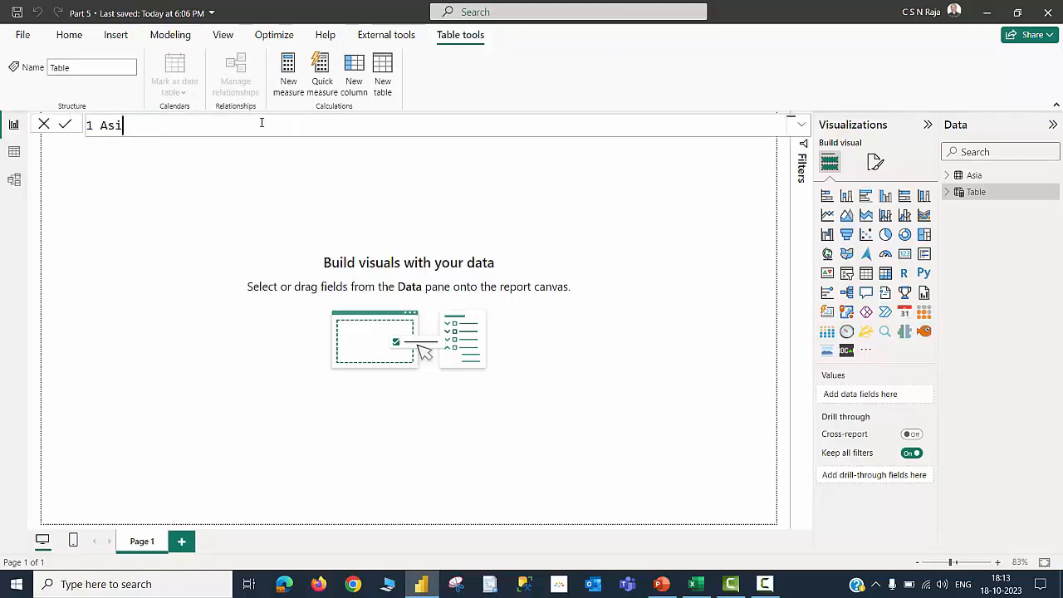
{"action": "type", "text": "a(one) ="}
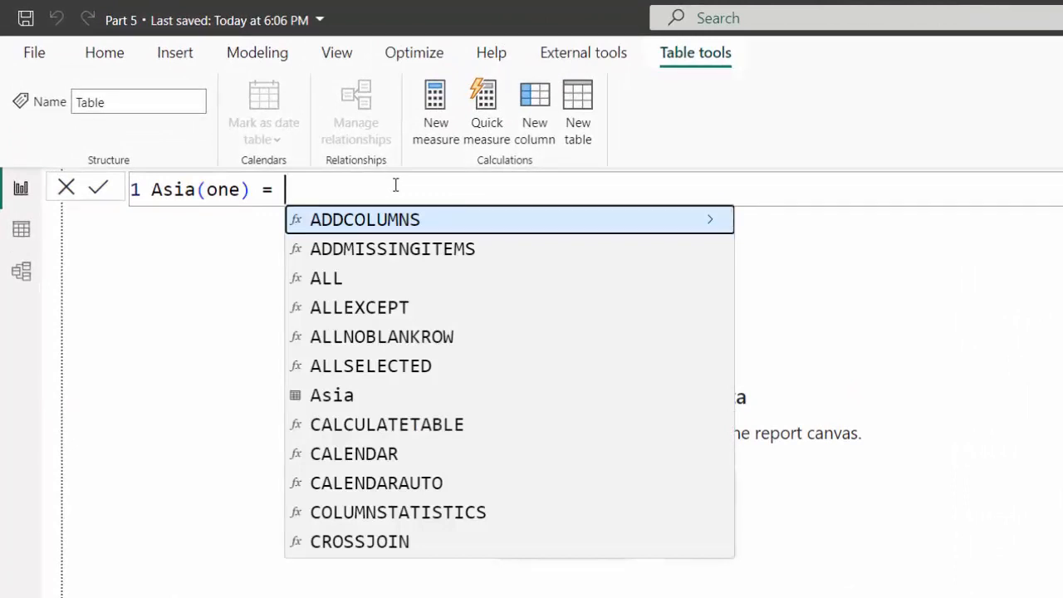
{"action": "key", "text": "Tab"}
{"action": "type", "text": "(as"}
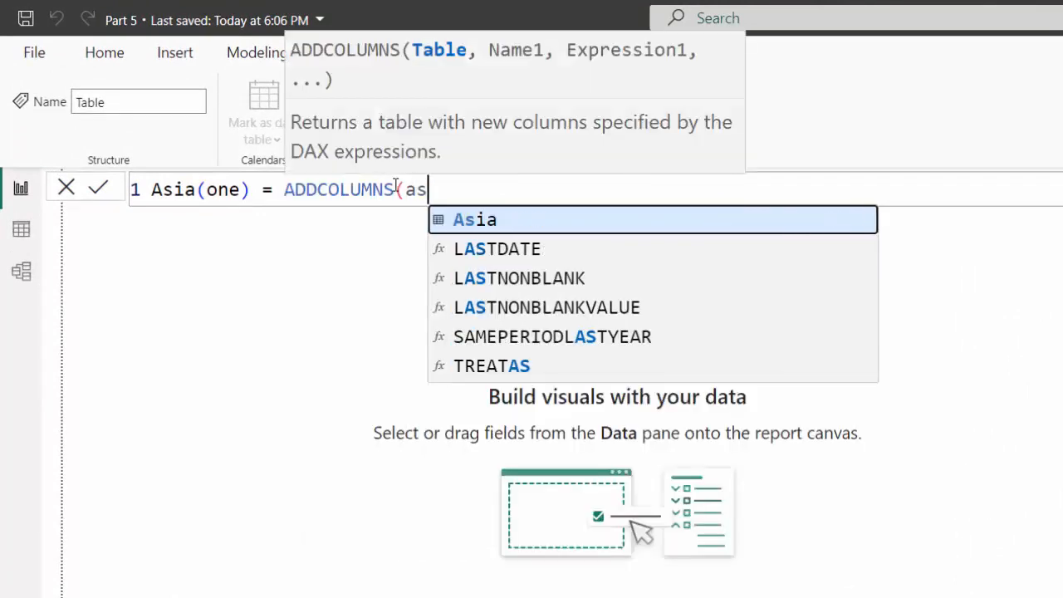
{"action": "key", "text": "Tab"}
{"action": "type", "text": ","}
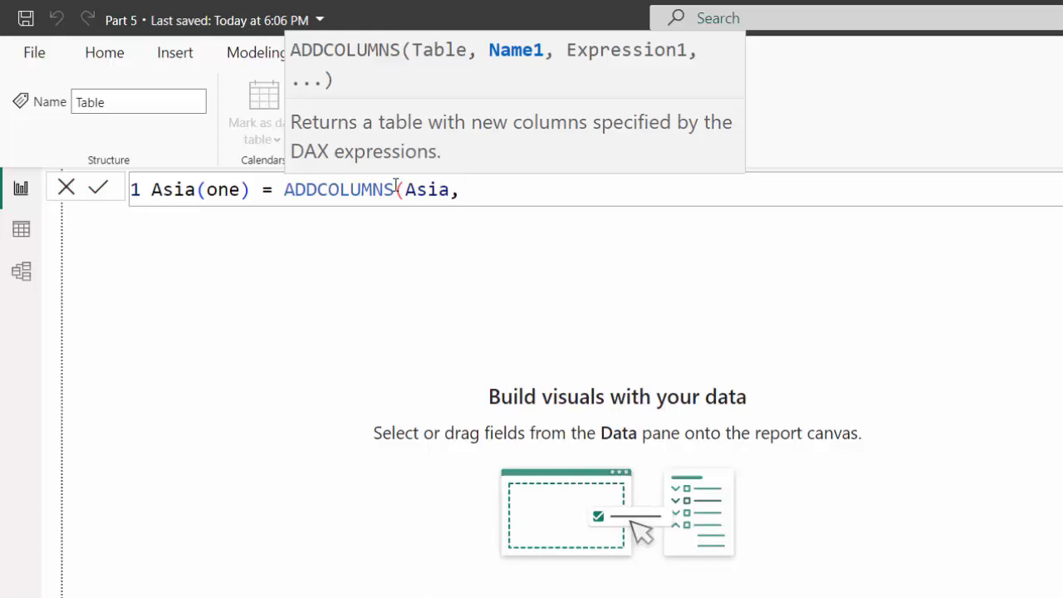
{"action": "type", "text": "\"Tax\","}
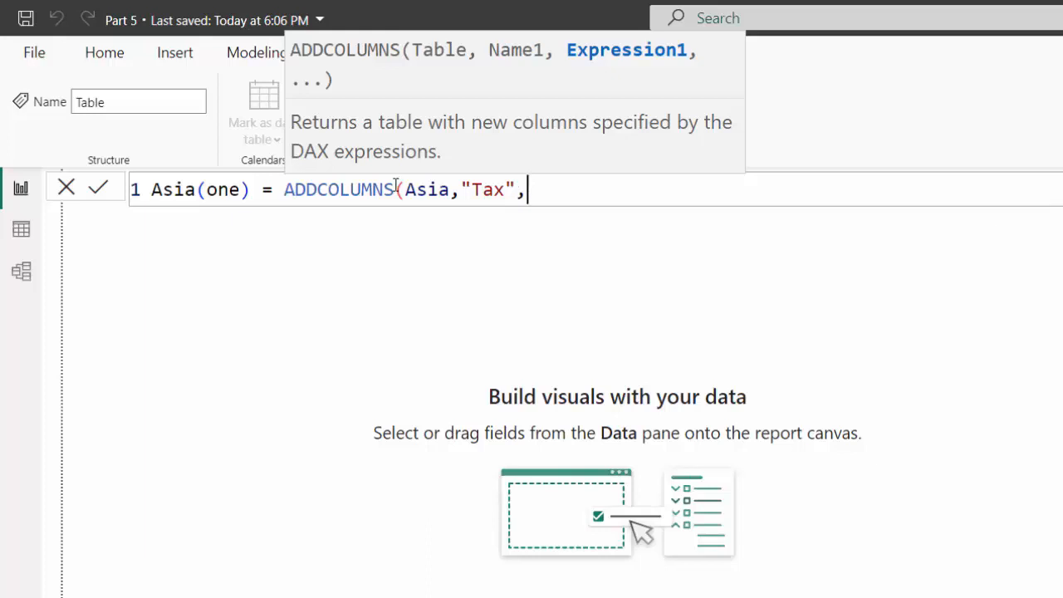
{"action": "type", "text": "[p"}
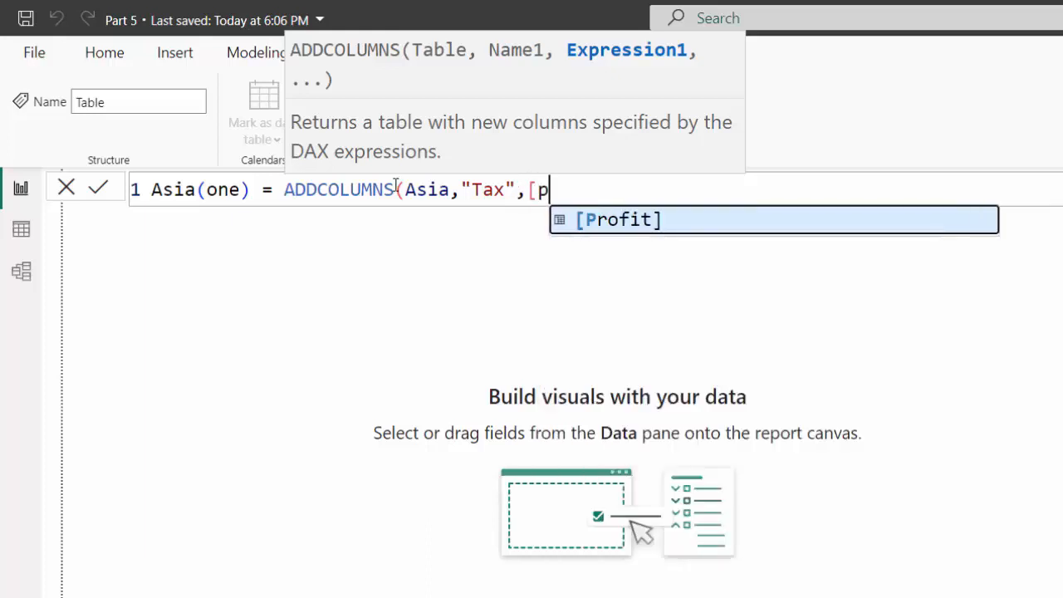
{"action": "key", "text": "Tab"}
{"action": "type", "text": "*.12"}
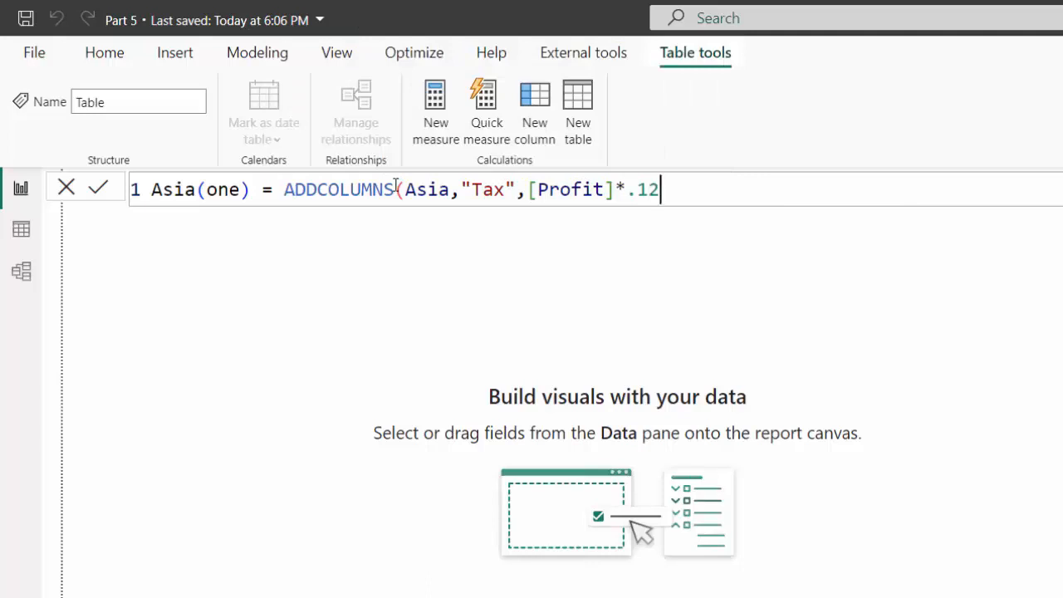
{"action": "type", "text": ")"}
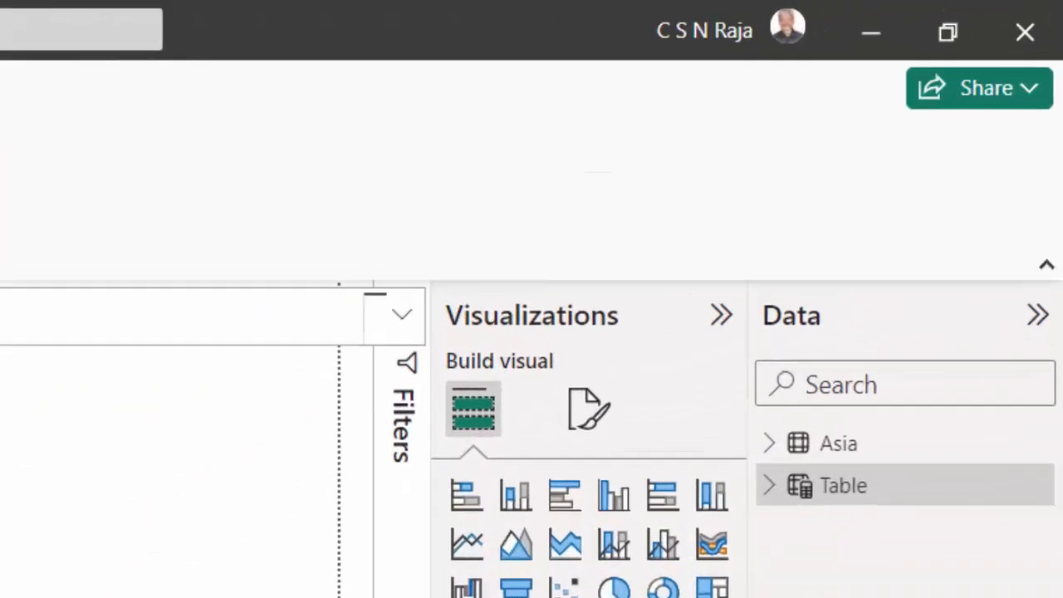
{"action": "key", "text": "Return"}
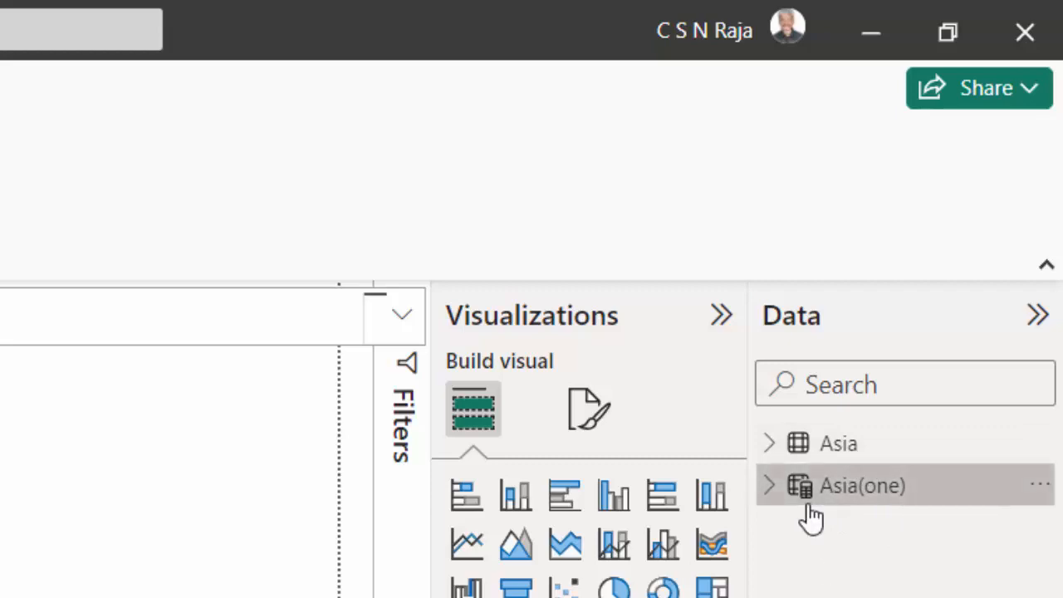
Inspect the Asia(one) table's data in table view
{"action": "mouse_move", "coordinate": [812, 517]}
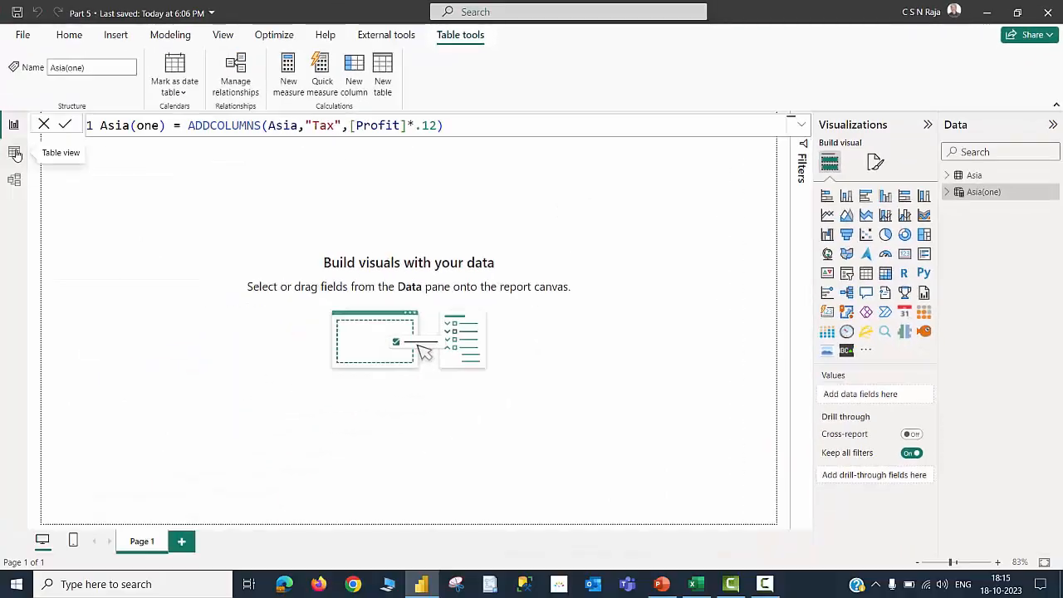
{"action": "left_click", "coordinate": [14, 153]}
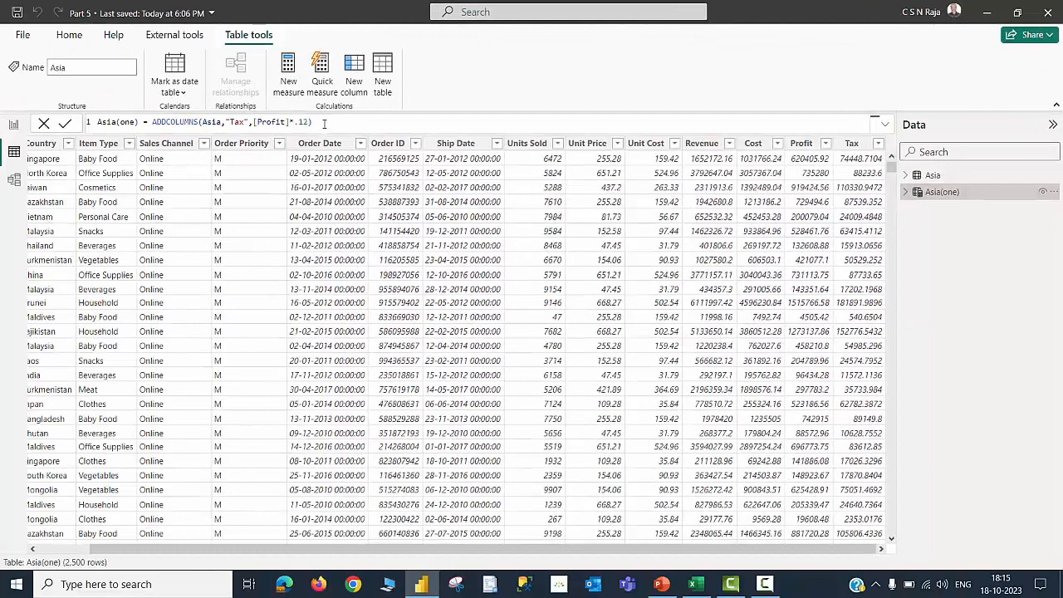
{"action": "scroll", "coordinate": [331, 123], "scroll_direction": "up", "scroll_amount": 3}
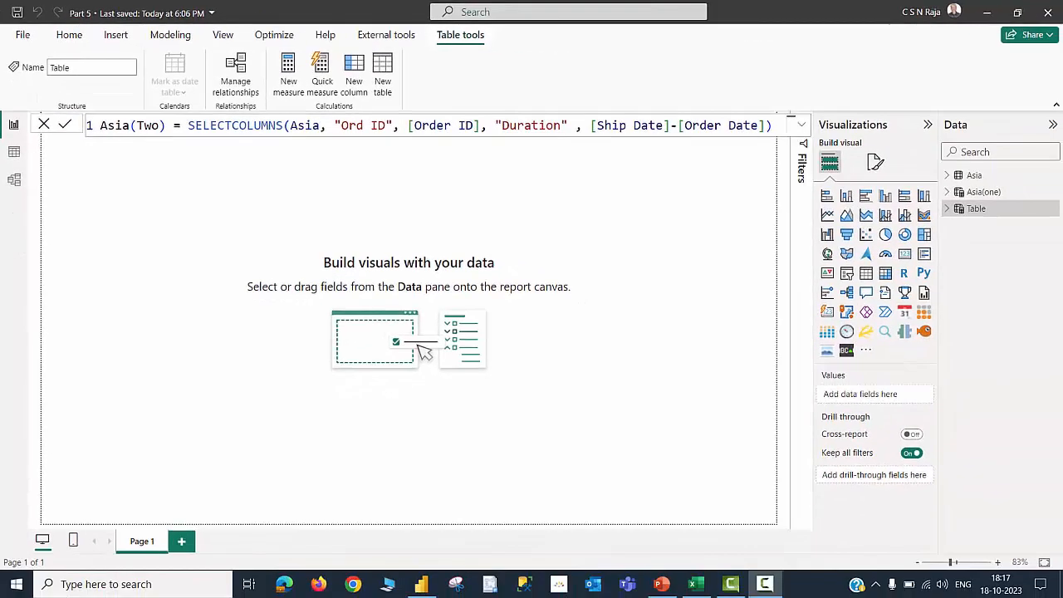
Commit the table Asia(Two) = SELECTCOLUMNS(Asia, "Ord ID", [Order ID], "Duration", [Ship Date]-[Order Date]) and set Duration's data type to Whole number
{"action": "left_click", "coordinate": [774, 126]}
{"action": "key", "text": "Return"}
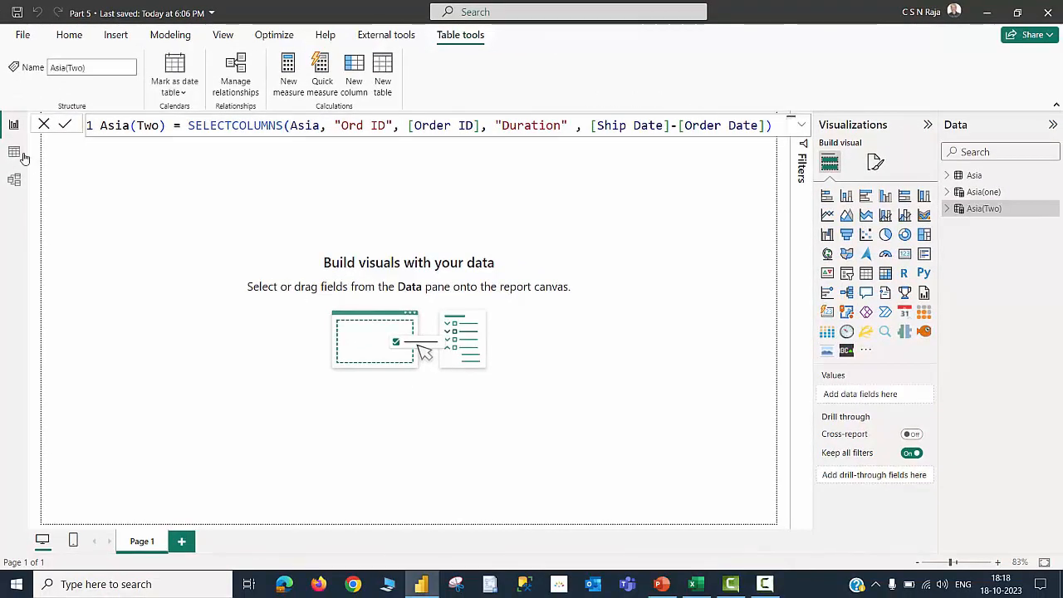
{"action": "left_click", "coordinate": [20, 154]}
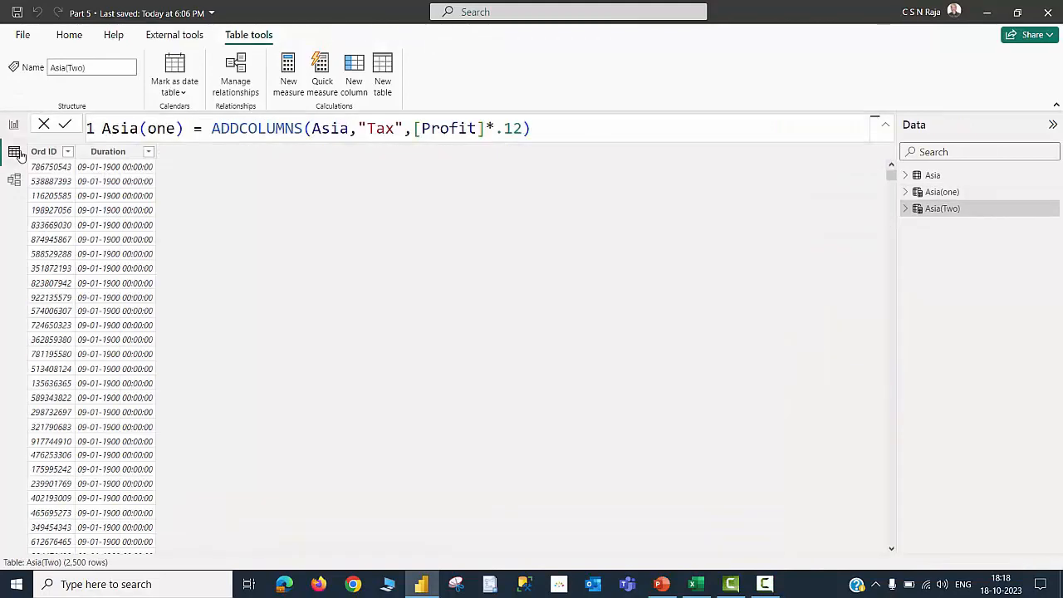
{"action": "left_click", "coordinate": [119, 154]}
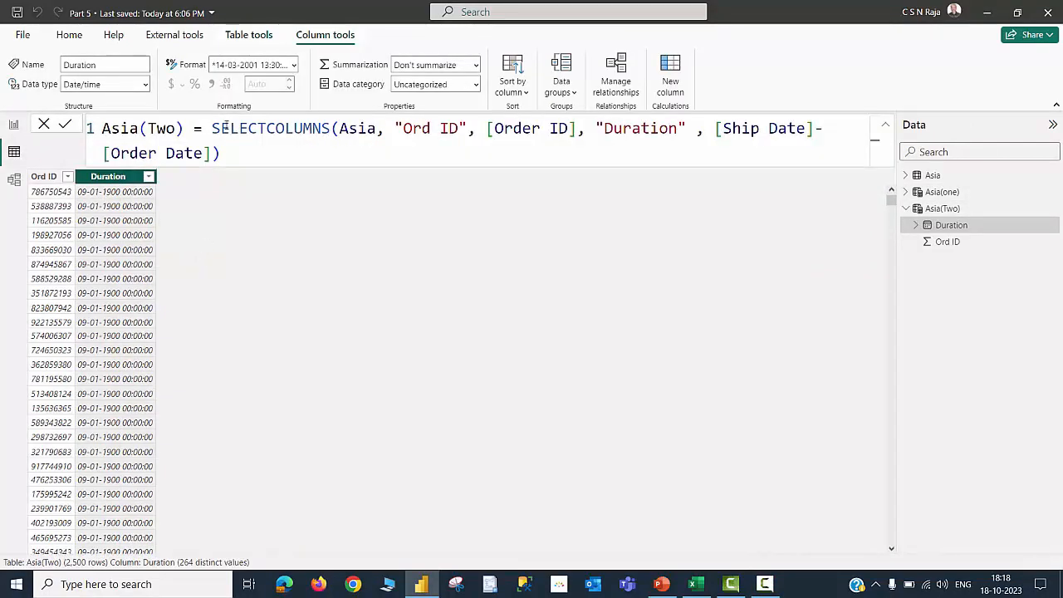
{"action": "left_click", "coordinate": [146, 85]}
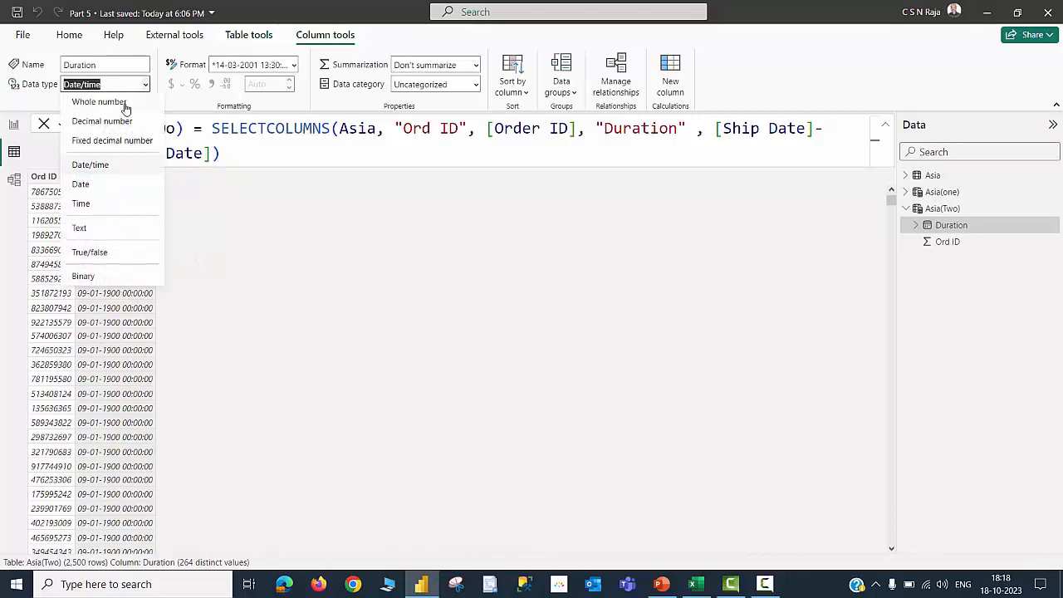
{"action": "left_click", "coordinate": [125, 103]}
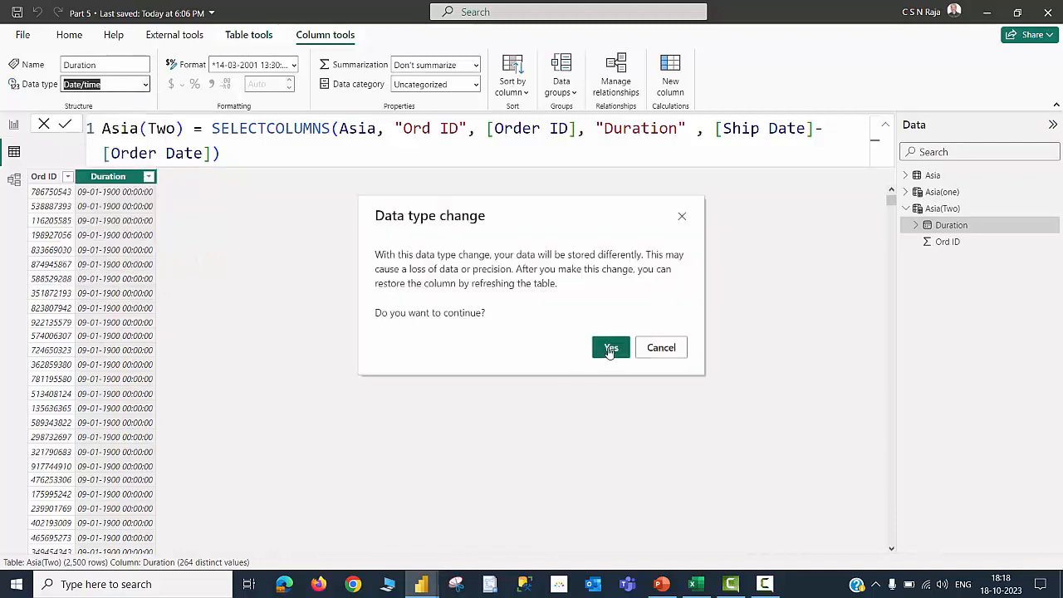
{"action": "left_click", "coordinate": [610, 348]}
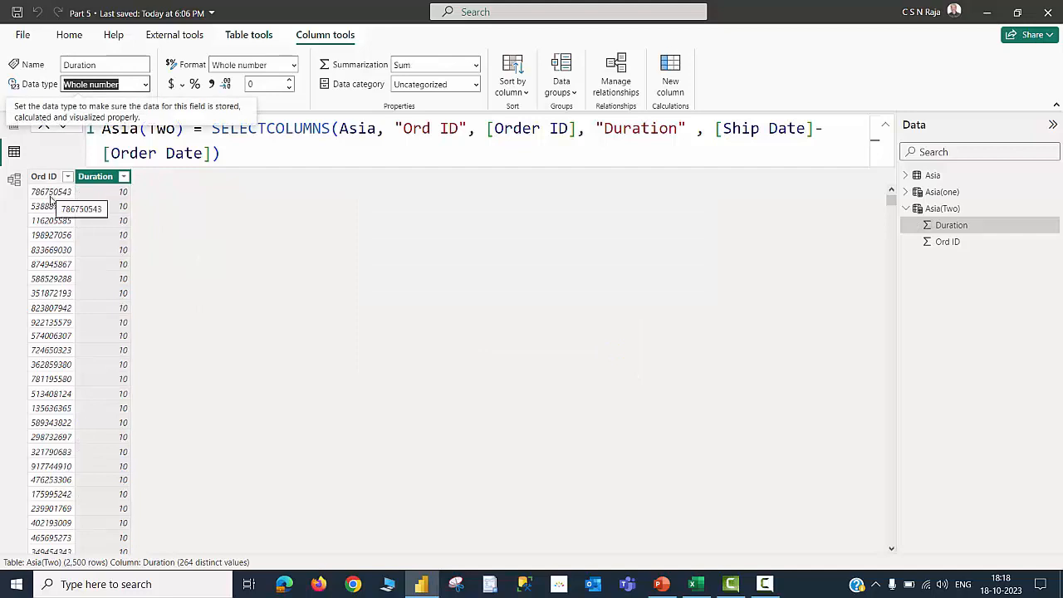
Review the Duration column's value list and the formulas of the Asia(one) and Asia(Two) tables
{"action": "left_click", "coordinate": [122, 177]}
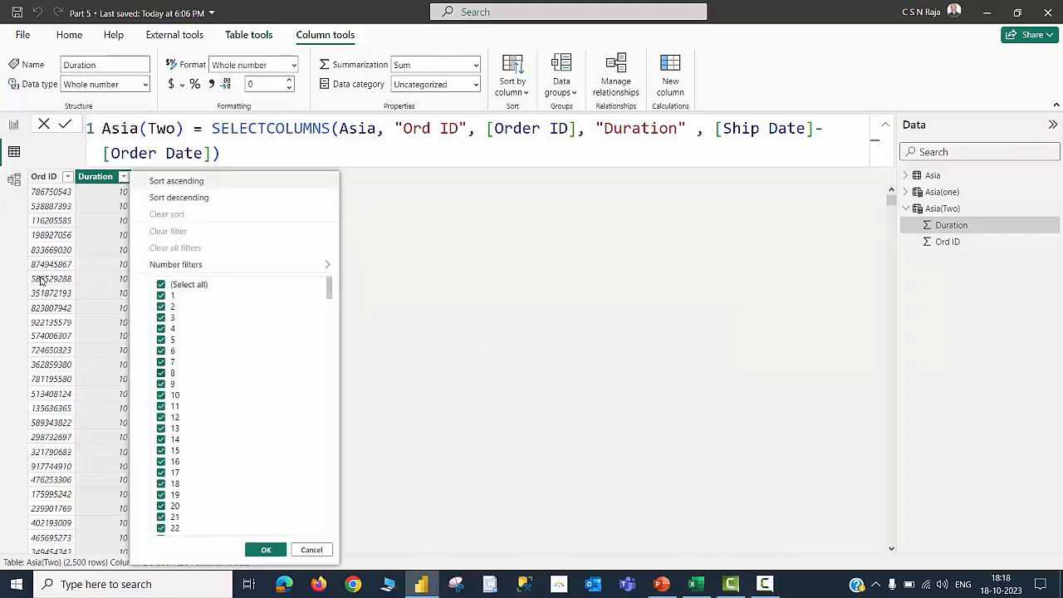
{"action": "left_click", "coordinate": [312, 550]}
{"action": "left_click", "coordinate": [15, 125]}
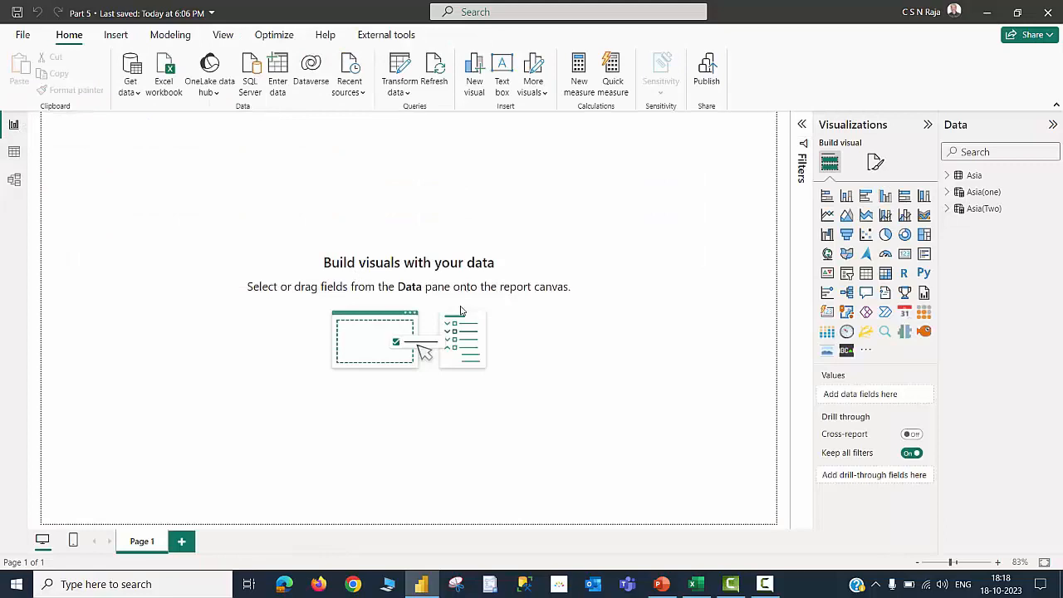
{"action": "left_click", "coordinate": [985, 193]}
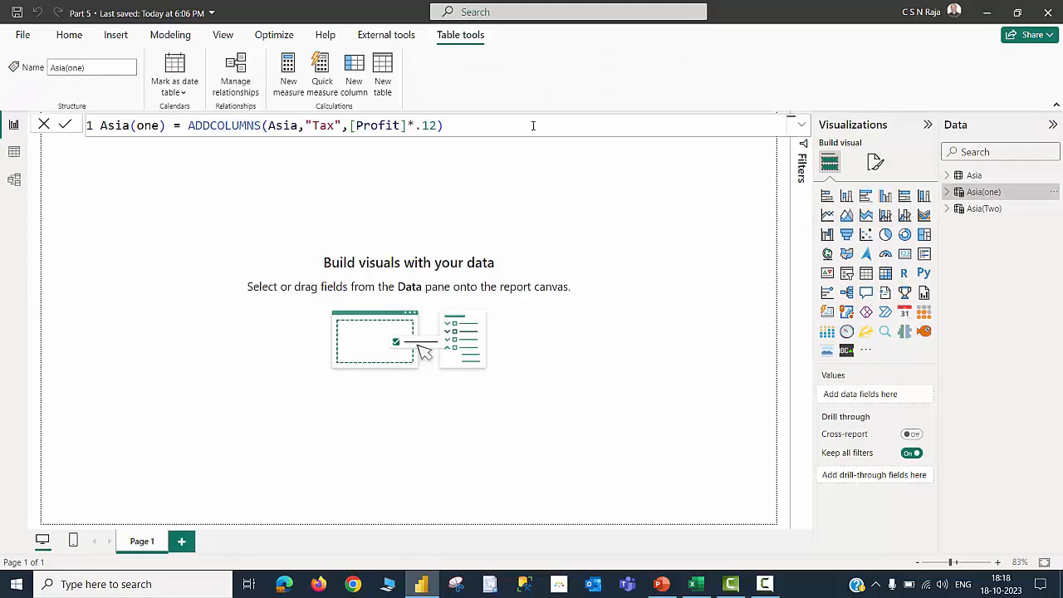
{"action": "left_click", "coordinate": [979, 209]}
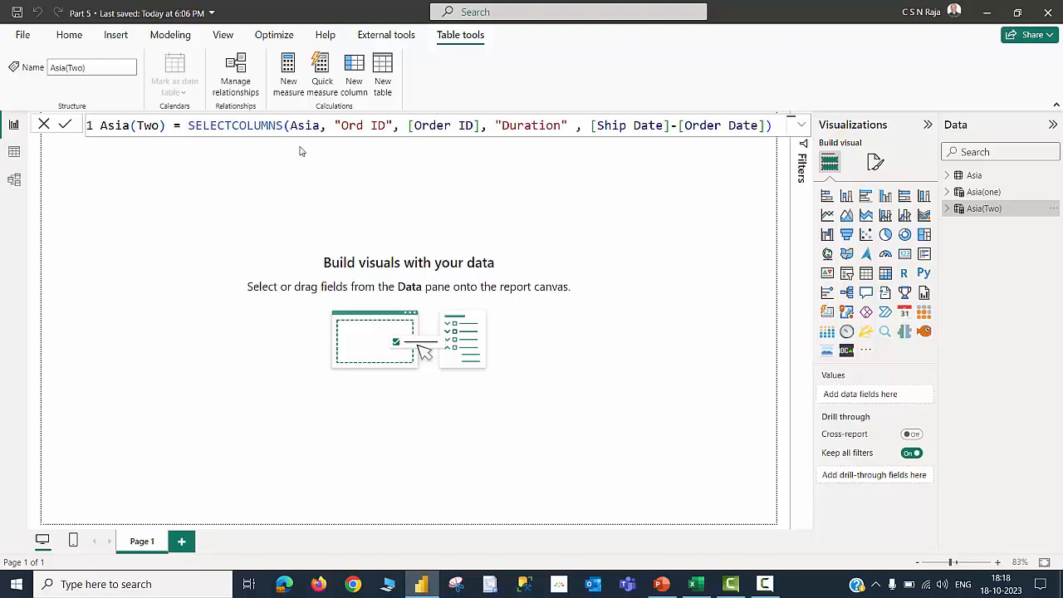
Create a new calculated table Countries = VALUES(Asia[Country])
{"action": "left_click", "coordinate": [163, 40]}
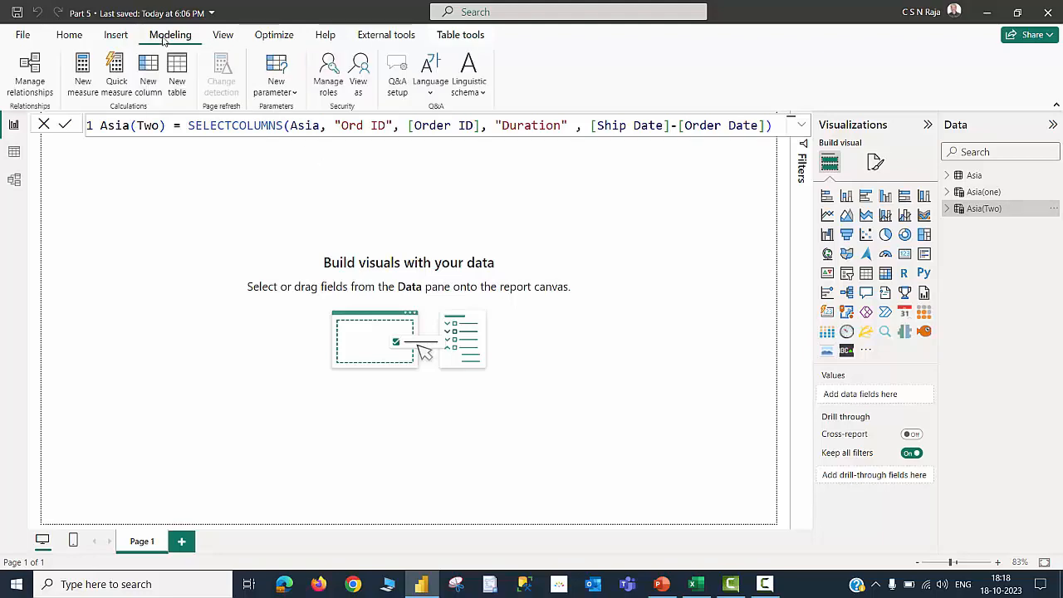
{"action": "left_click", "coordinate": [177, 79]}
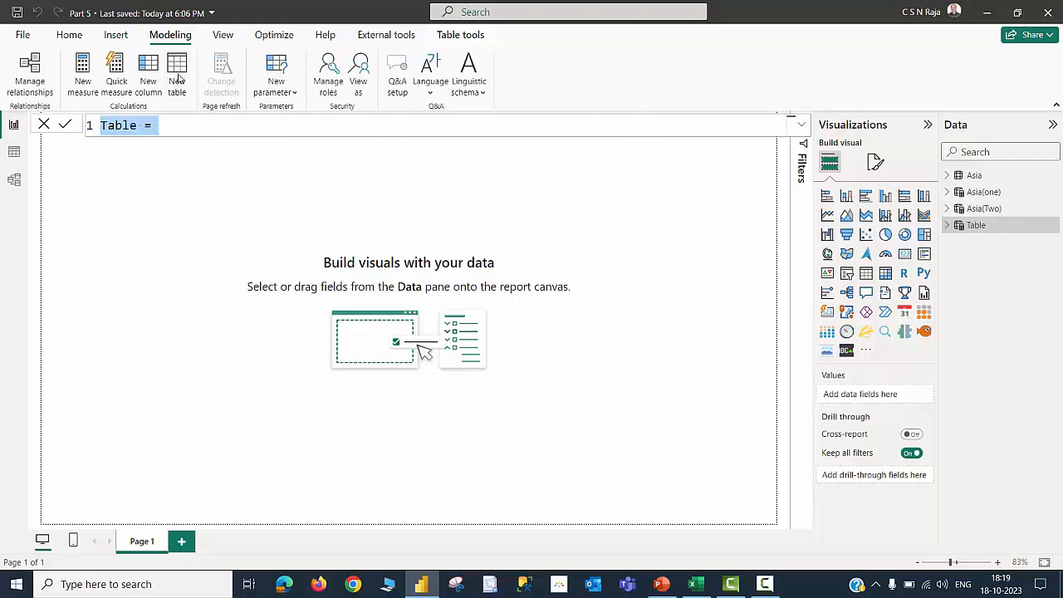
{"action": "type", "text": "Countries = VAL"}
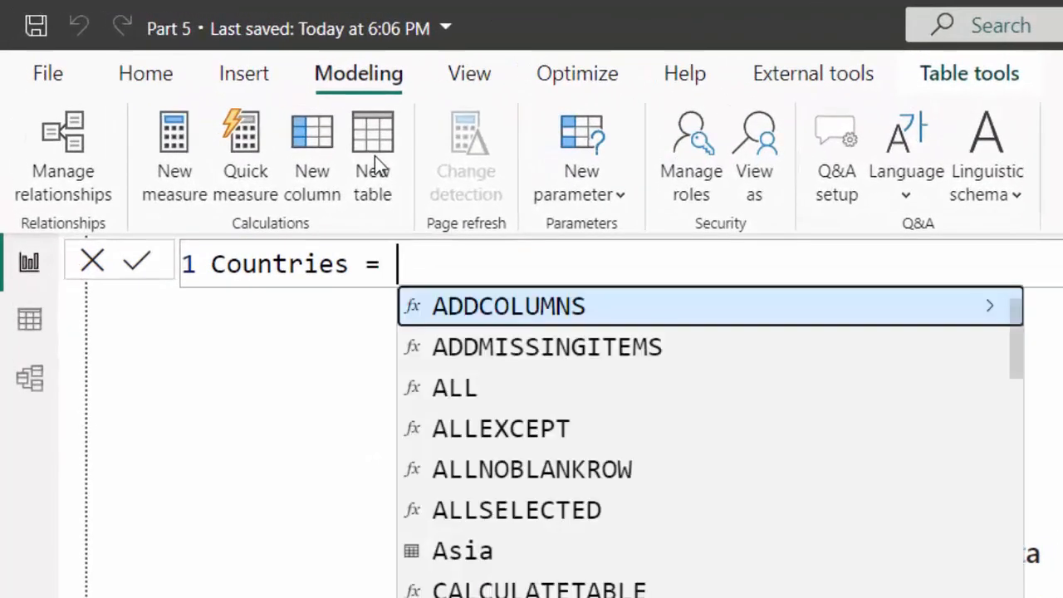
{"action": "key", "text": "Tab"}
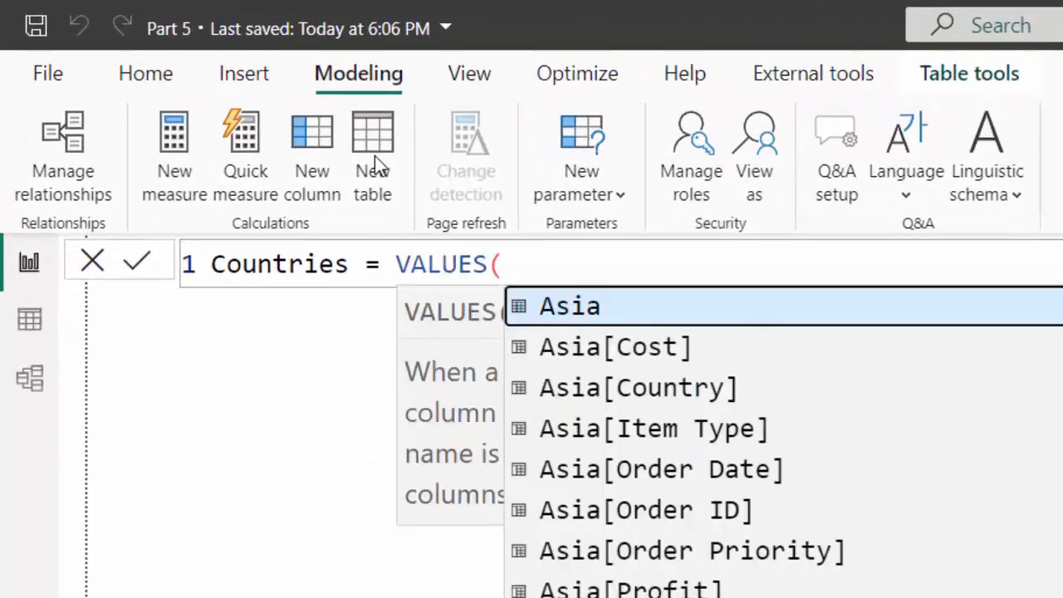
{"action": "key", "text": "Down"}
{"action": "key", "text": "Down"}
{"action": "key", "text": "Down"}
{"action": "key", "text": "Down"}
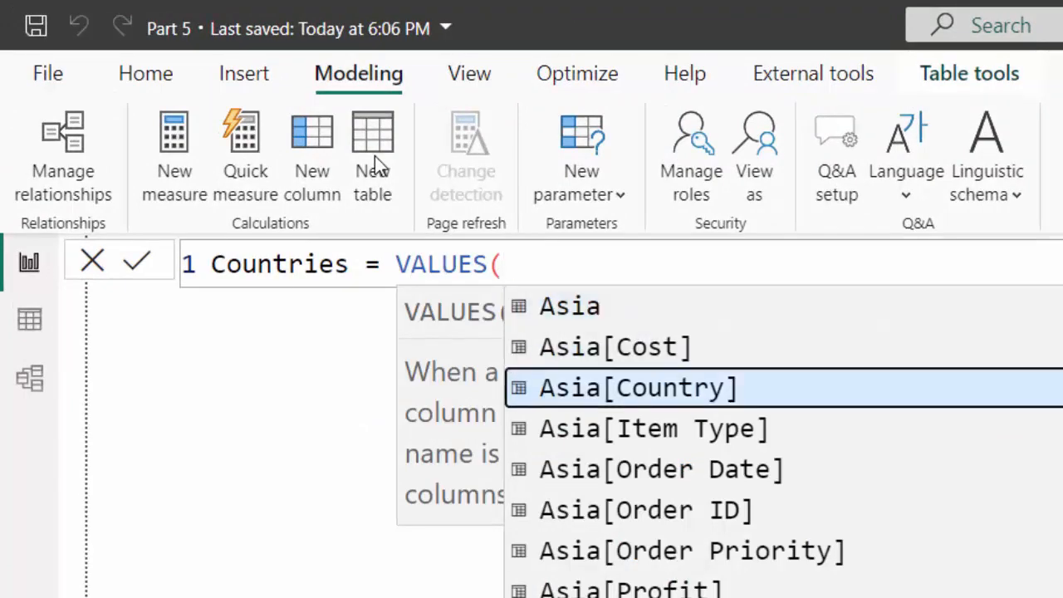
{"action": "key", "text": "Up"}
{"action": "key", "text": "Up"}
{"action": "key", "text": "Tab"}
{"action": "type", "text": ")"}
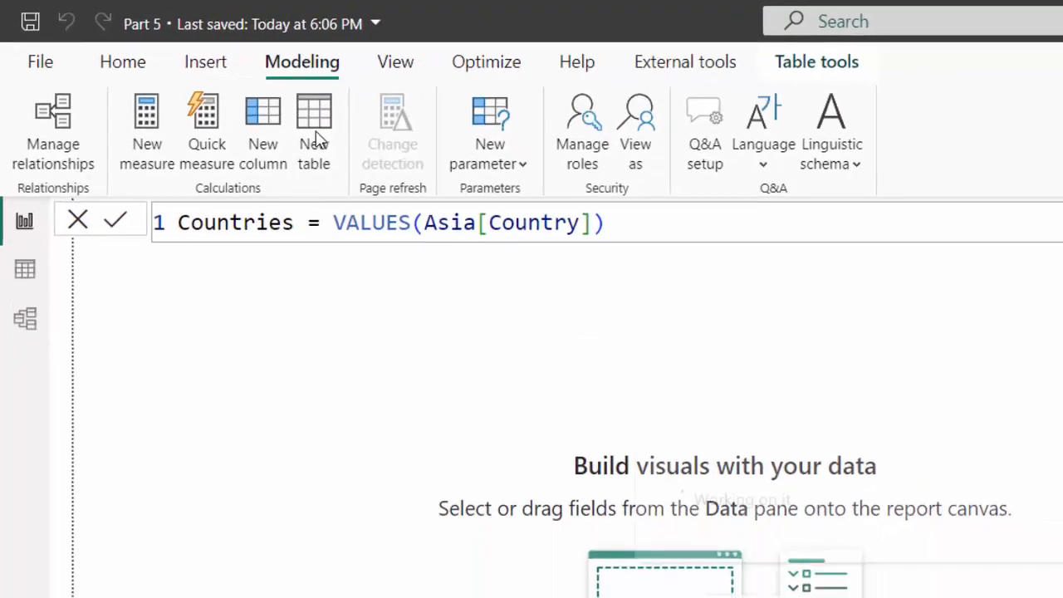
{"action": "key", "text": "Return"}
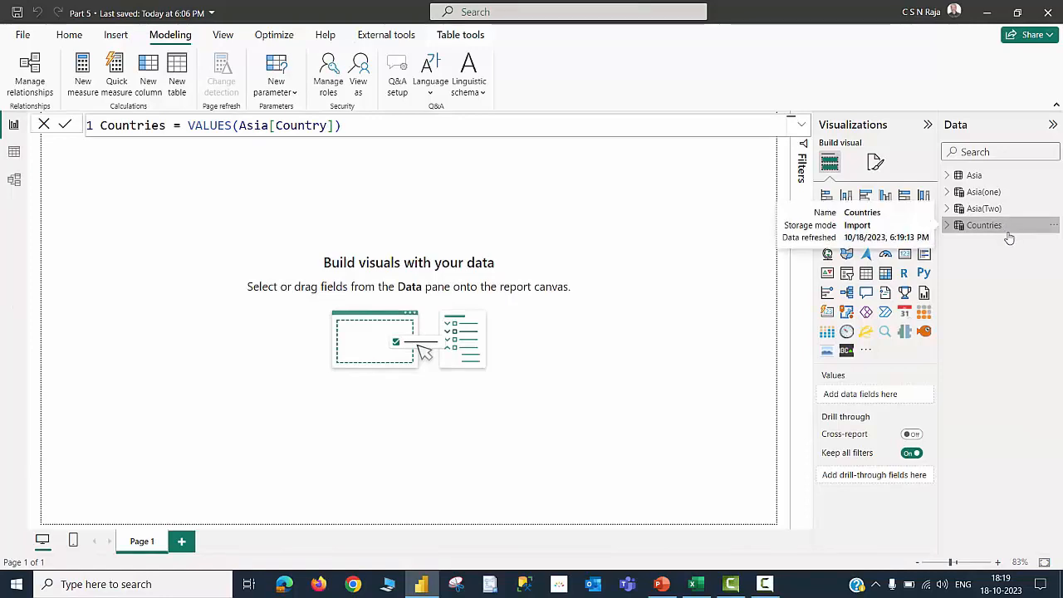
Inspect the Countries table's values in table view
{"action": "left_click", "coordinate": [14, 154]}
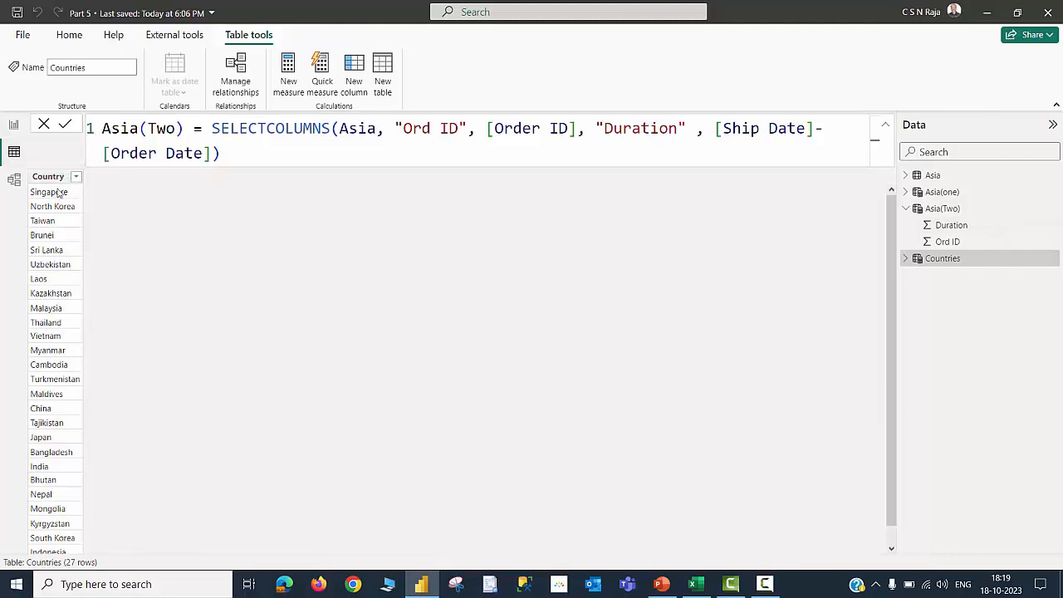
{"action": "scroll", "coordinate": [83, 241], "scroll_direction": "down", "scroll_amount": 1}
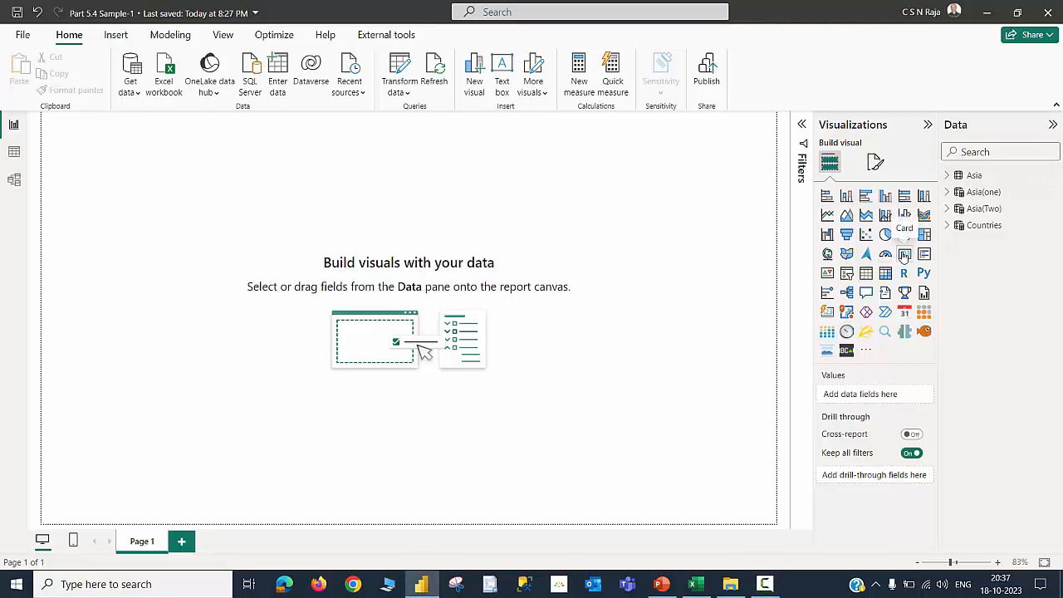
Add a card visual showing the count of the Asia table's Country field and shorten its height
{"action": "left_click", "coordinate": [904, 253]}
{"action": "left_click", "coordinate": [970, 175]}
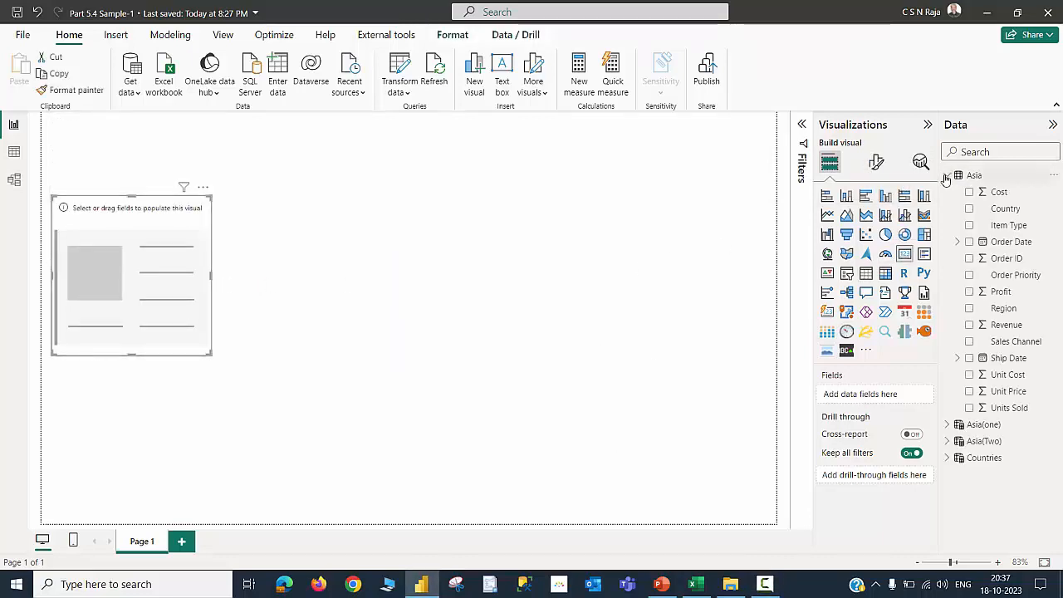
{"action": "left_click", "coordinate": [969, 209]}
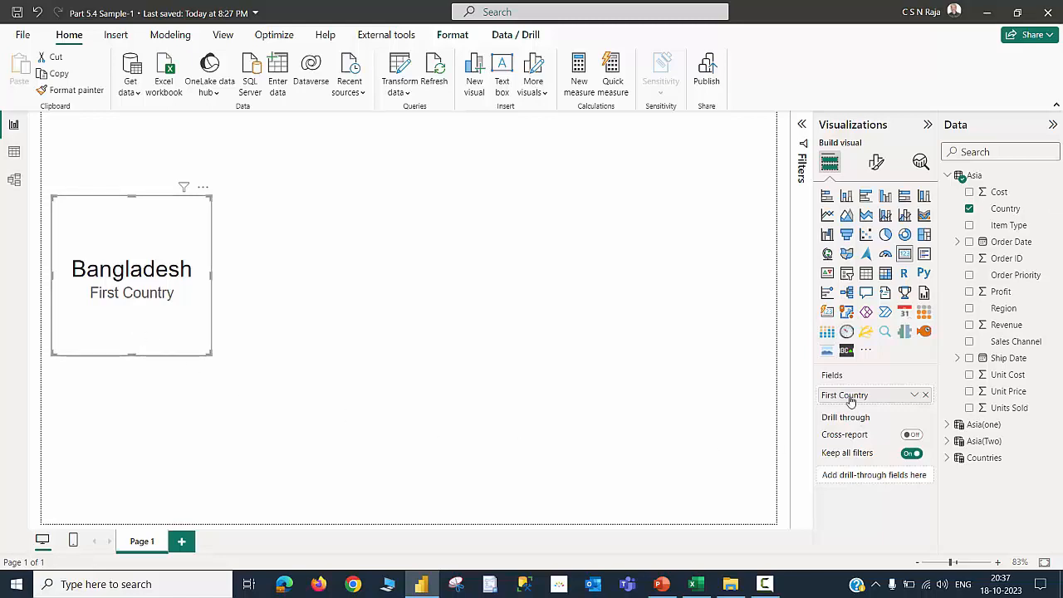
{"action": "left_click", "coordinate": [912, 397]}
{"action": "left_click", "coordinate": [948, 482]}
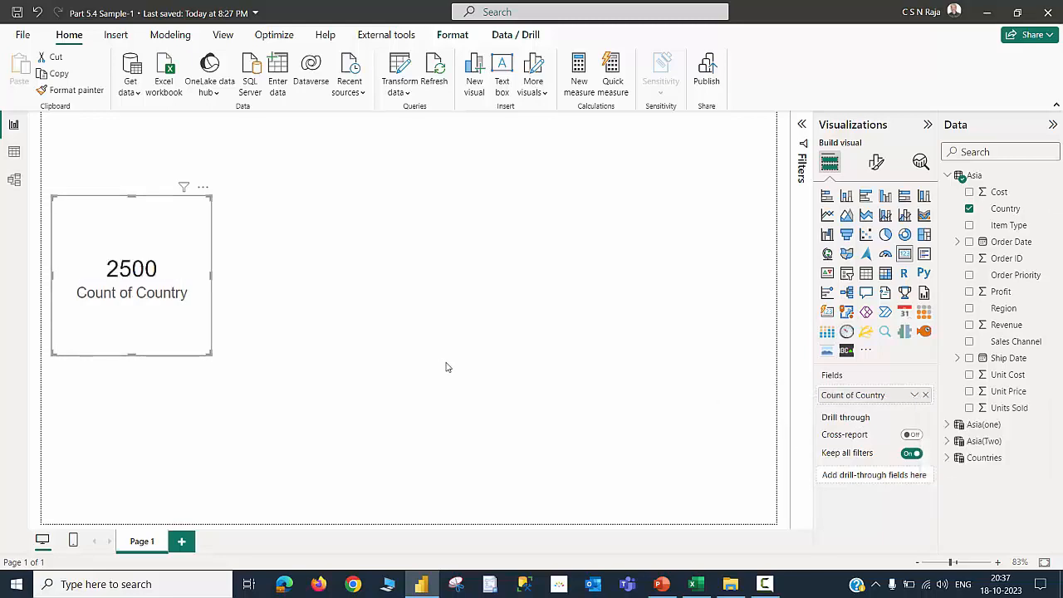
{"action": "left_click_drag", "start_coordinate": [132, 354], "coordinate": [150, 284]}
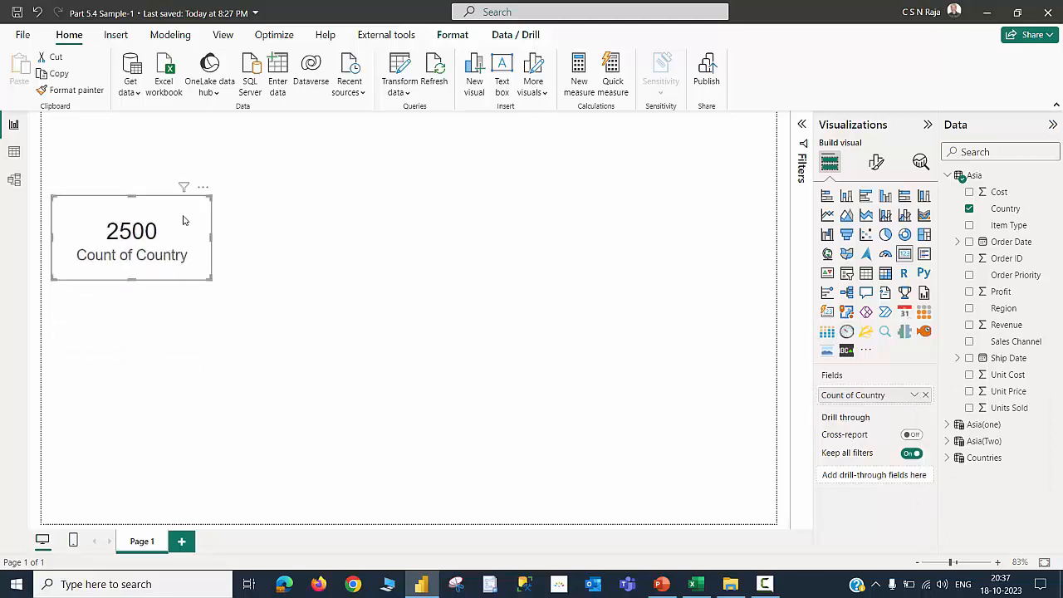
Duplicate the card and switch its field to the count of Country from the Asia(one) table
{"action": "key", "text": "ctrl+c"}
{"action": "key", "text": "ctrl+v"}
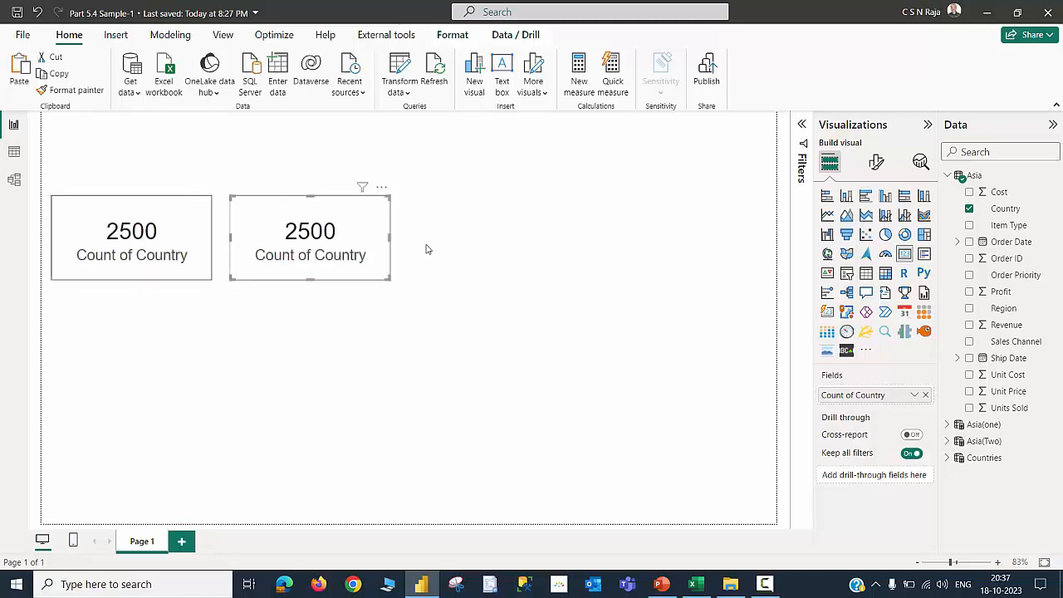
{"action": "left_click", "coordinate": [925, 396]}
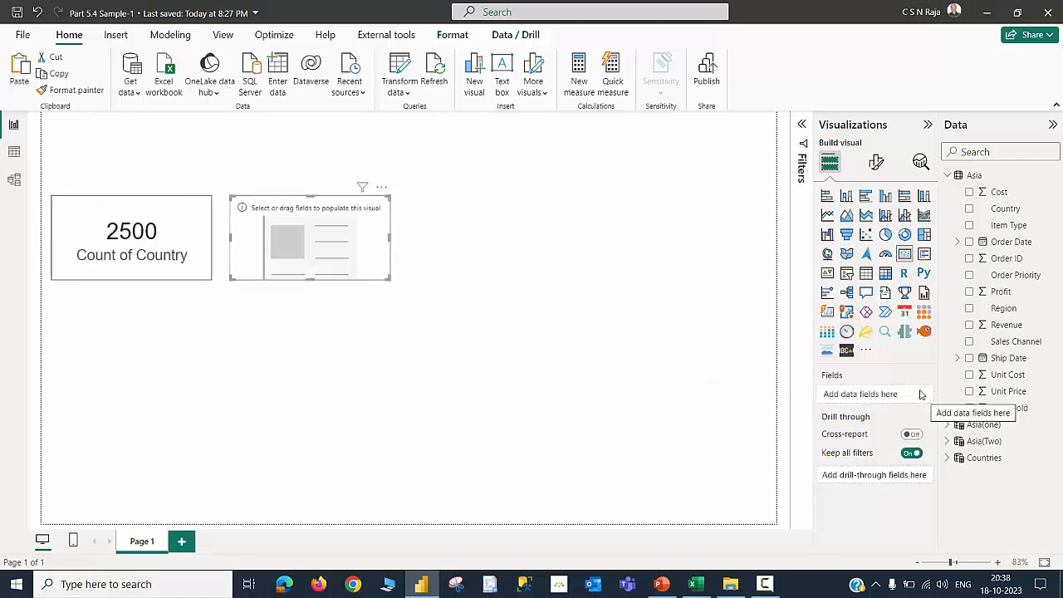
{"action": "left_click", "coordinate": [947, 175]}
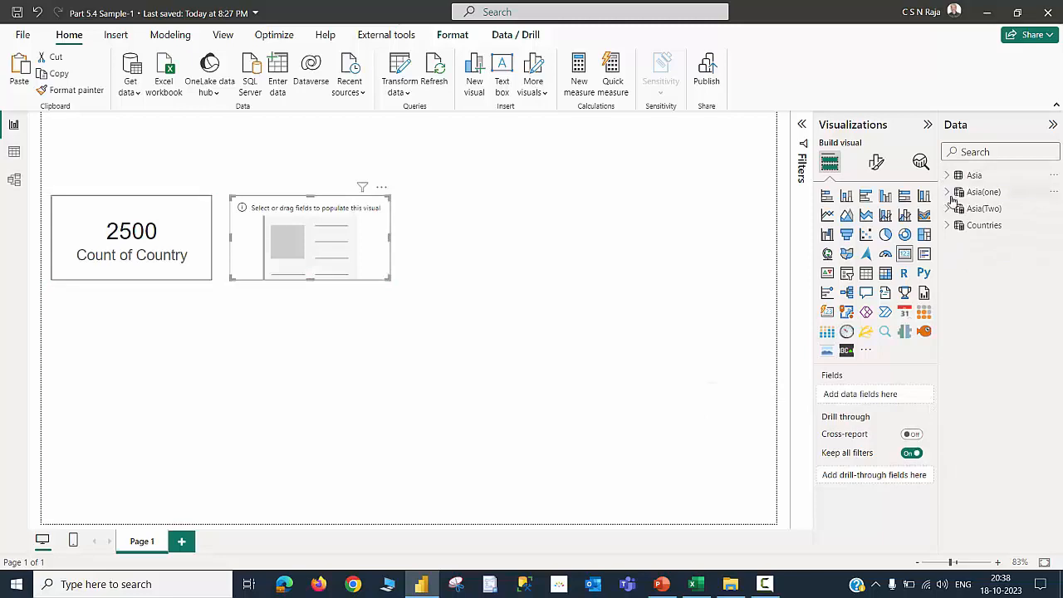
{"action": "left_click", "coordinate": [947, 192]}
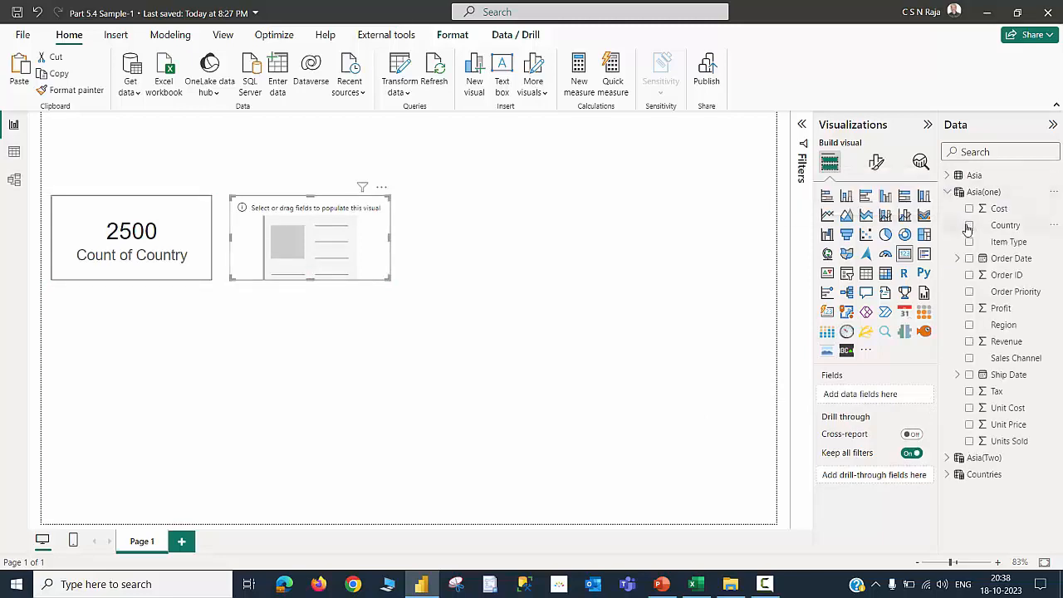
{"action": "left_click", "coordinate": [969, 225]}
{"action": "left_click", "coordinate": [913, 396]}
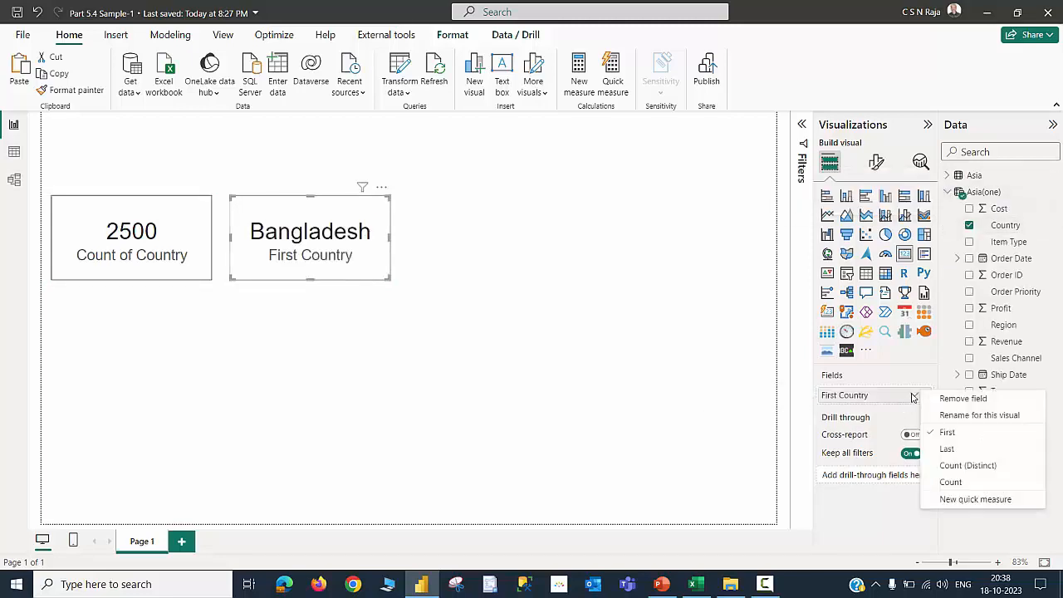
{"action": "left_click", "coordinate": [948, 483]}
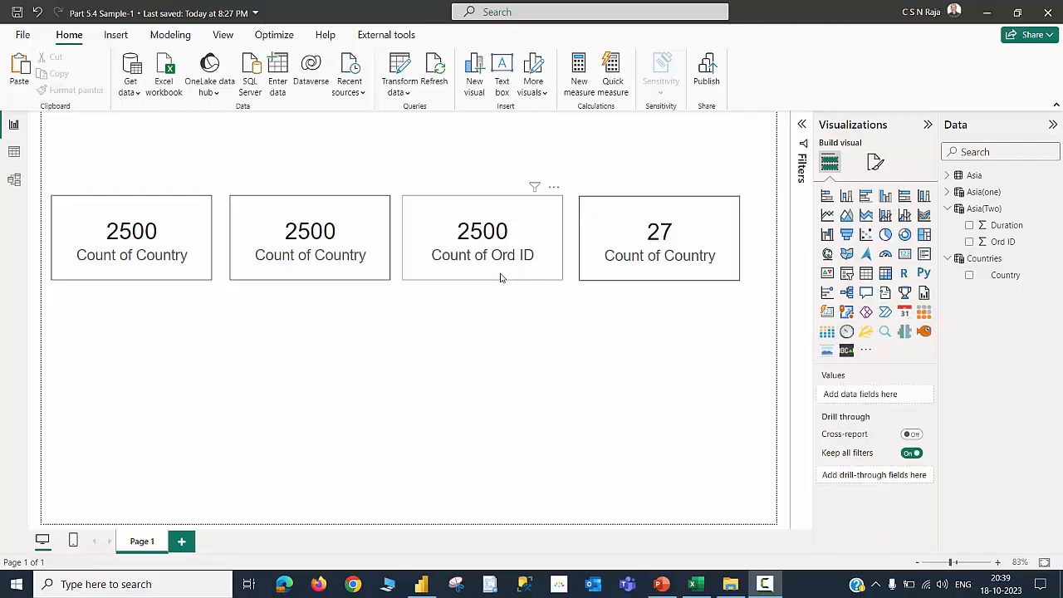
Switch to the Excel source workbook and duplicate the last Asia sales row into row 2502
{"action": "key", "text": "alt+Tab"}
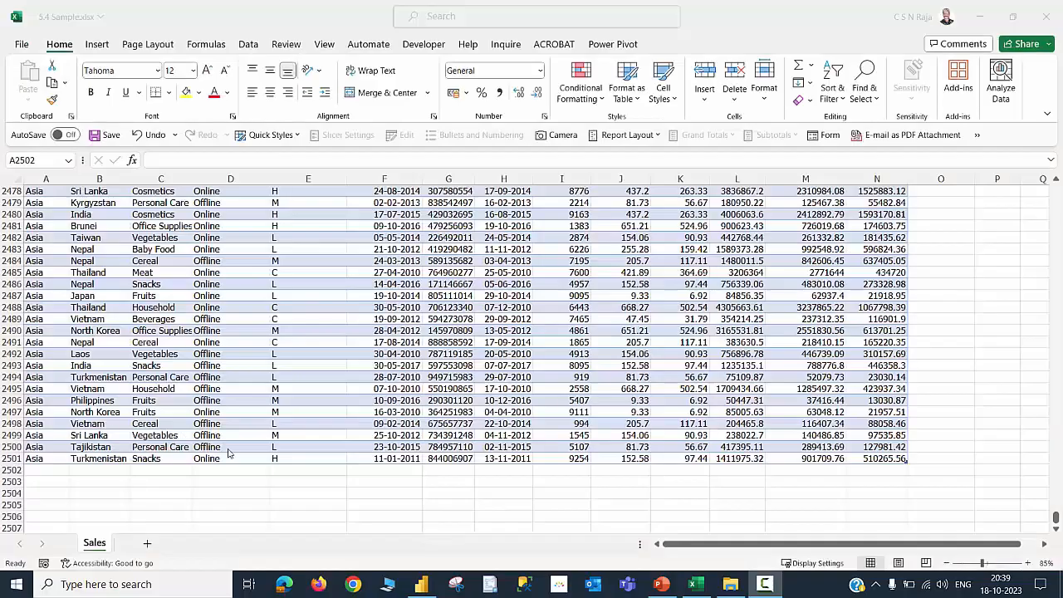
{"action": "left_click", "coordinate": [47, 461]}
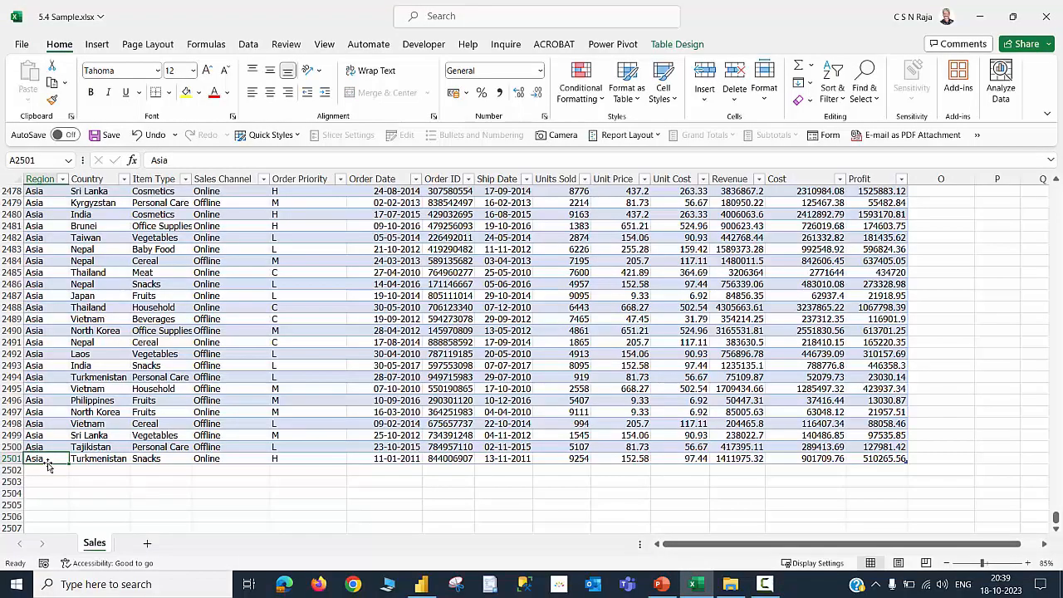
{"action": "key", "text": "shift+Right"}
{"action": "key", "text": "shift+Right"}
{"action": "key", "text": "shift+Right"}
{"action": "key", "text": "shift+Right"}
{"action": "key", "text": "shift+Right"}
{"action": "key", "text": "shift+Right"}
{"action": "key", "text": "shift+Right"}
{"action": "key", "text": "shift+Right"}
{"action": "key", "text": "shift+Right"}
{"action": "key", "text": "shift+Right"}
{"action": "key", "text": "shift+Right"}
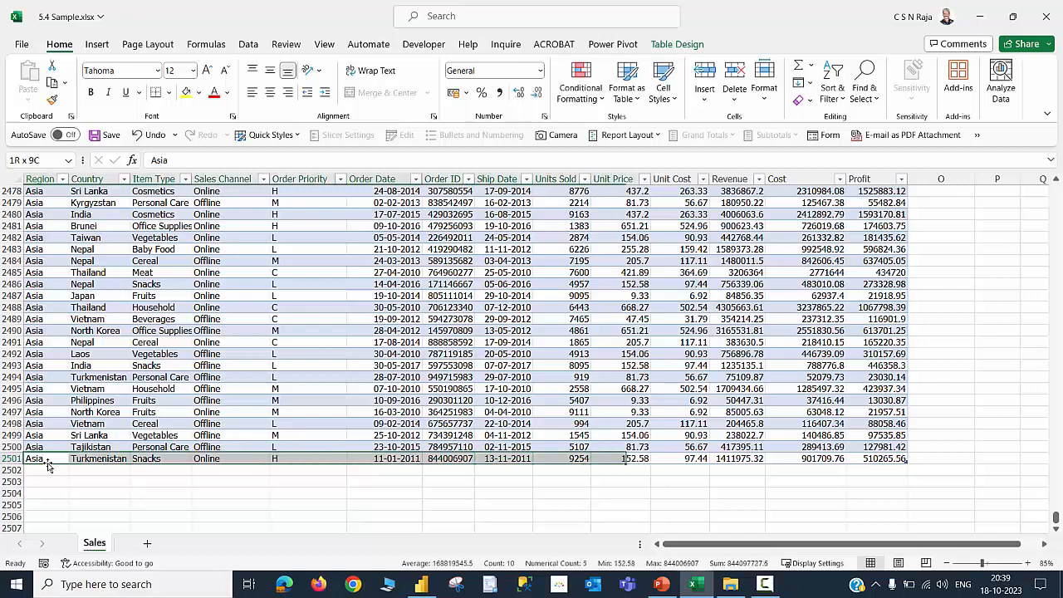
{"action": "left_click_drag", "start_coordinate": [47, 465], "coordinate": [48, 475]}
Replace the new row's country with a new country name starting NEW COUNTR and save the workbook
{"action": "left_click", "coordinate": [86, 473]}
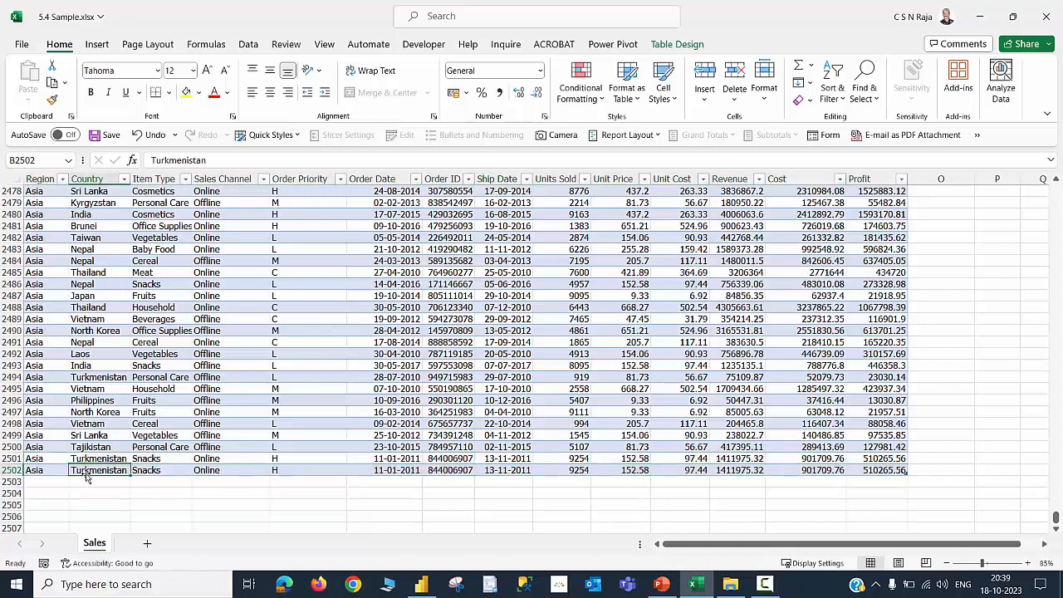
{"action": "double_click", "coordinate": [91, 471]}
{"action": "double_click", "coordinate": [91, 471]}
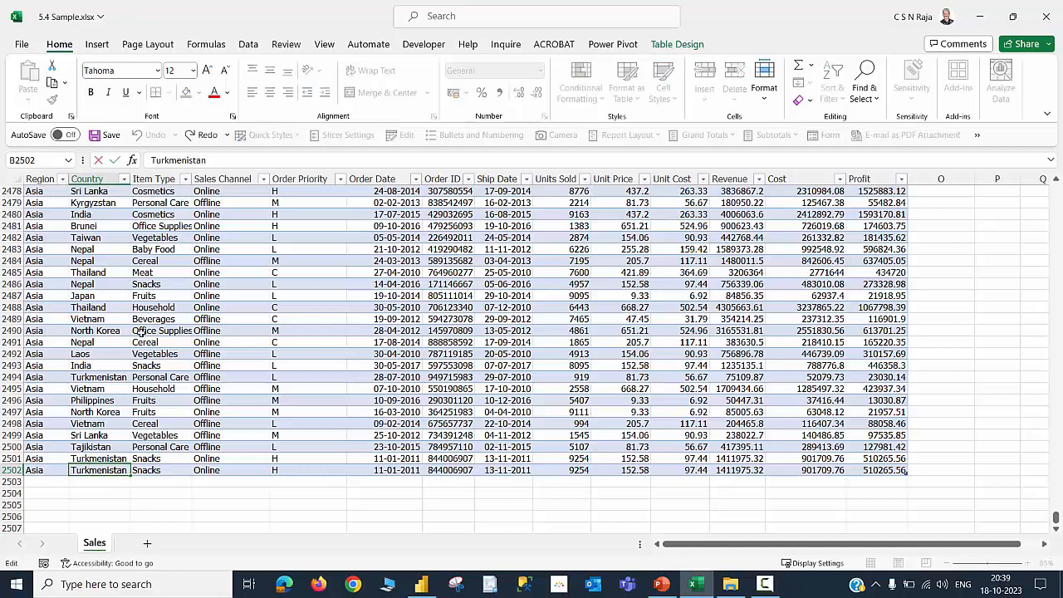
{"action": "type", "text": "ne"}
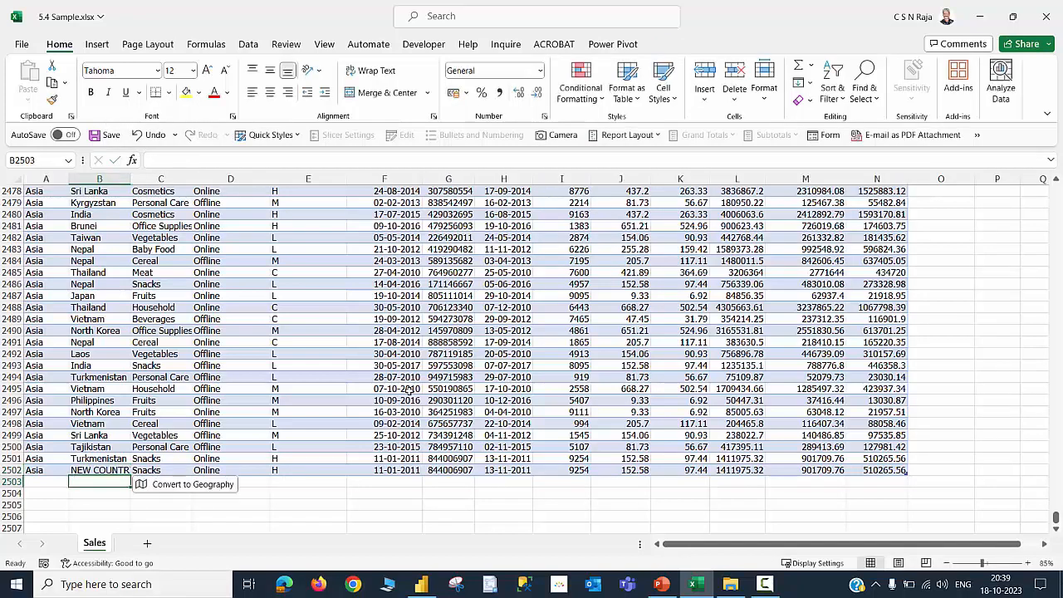
{"action": "key", "text": "ctrl+s"}
Return to Power BI and refresh the report data
{"action": "left_click", "coordinate": [420, 583]}
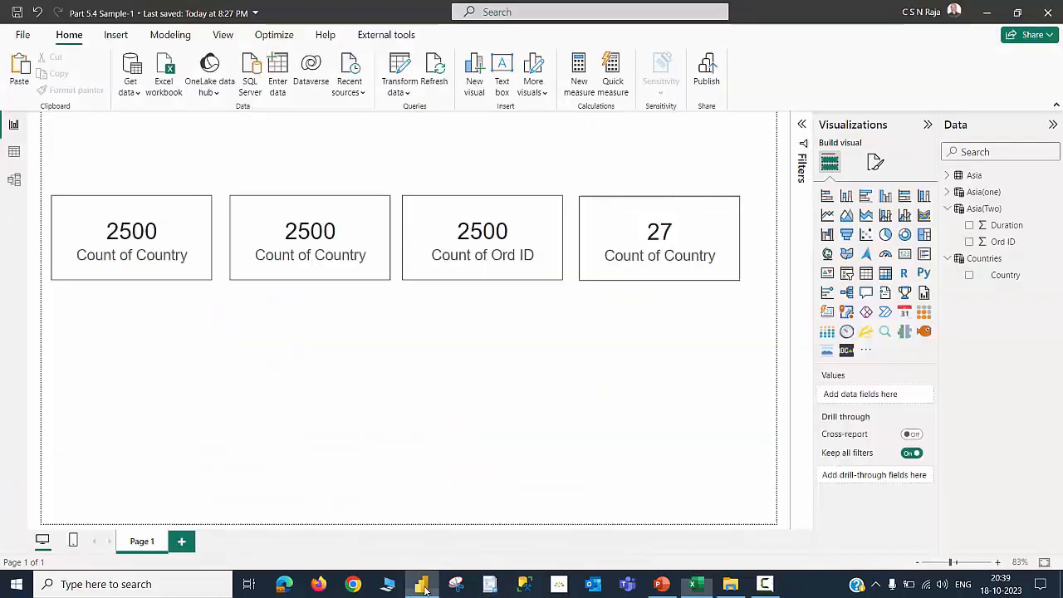
{"action": "left_click", "coordinate": [433, 71]}
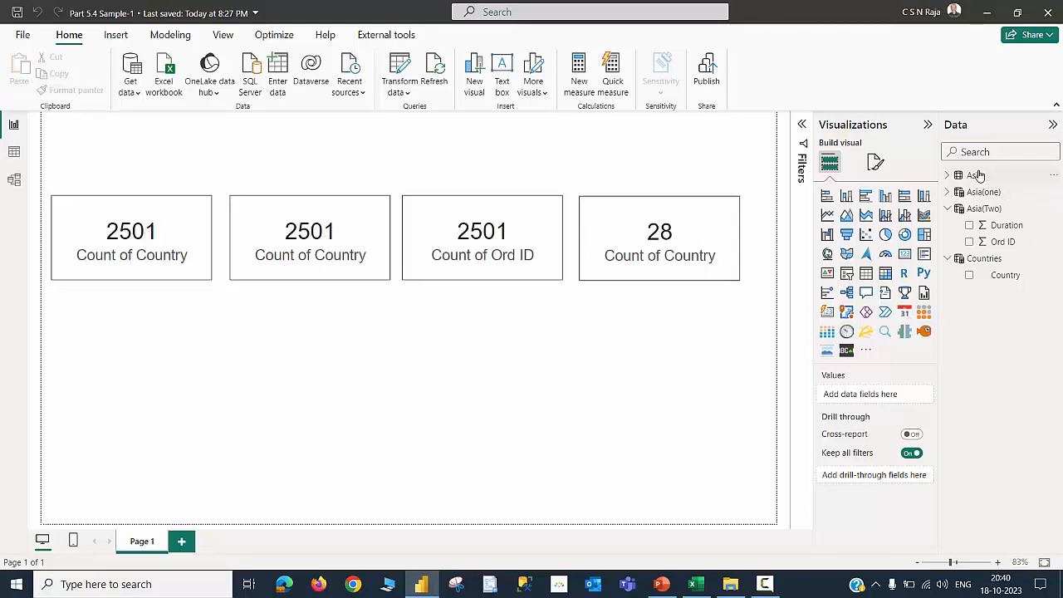
{"action": "mouse_move", "coordinate": [986, 175]}
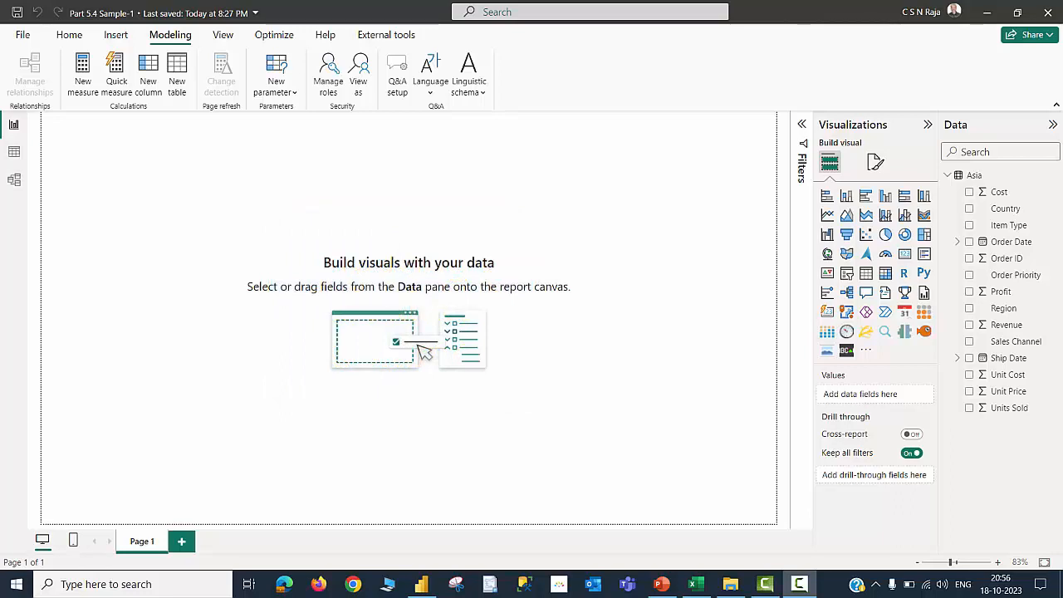
Add a calculated column to the Asia table: Tax = [Profit] * .12
{"action": "left_click", "coordinate": [15, 152]}
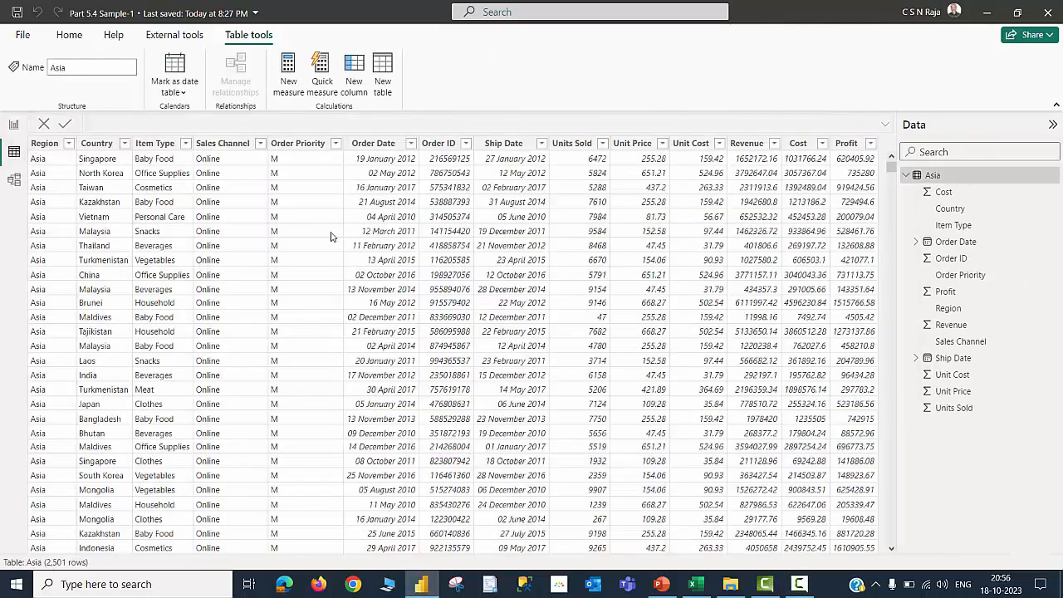
{"action": "left_click", "coordinate": [357, 70]}
{"action": "type", "text": "Tax ="}
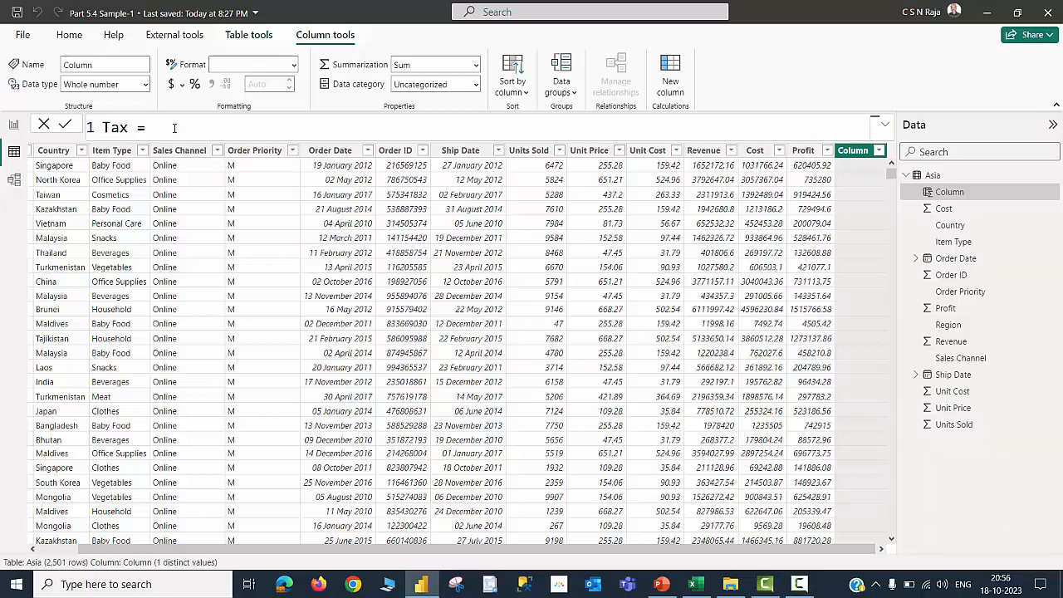
{"action": "type", "text": "["}
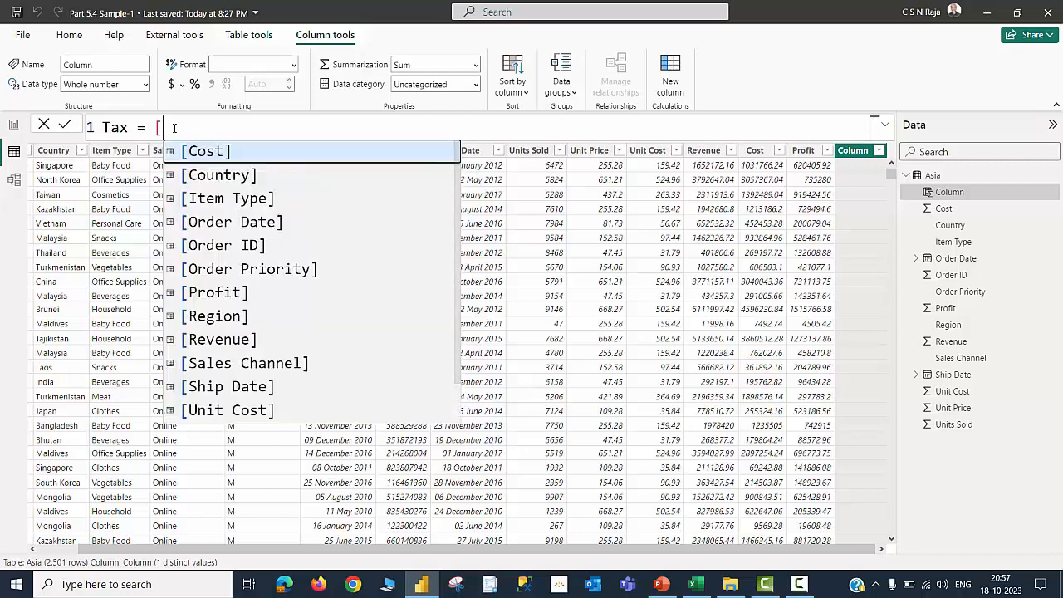
{"action": "key", "text": "Down"}
{"action": "key", "text": "Down"}
{"action": "key", "text": "Down"}
{"action": "key", "text": "Down"}
{"action": "key", "text": "Down"}
{"action": "key", "text": "Down"}
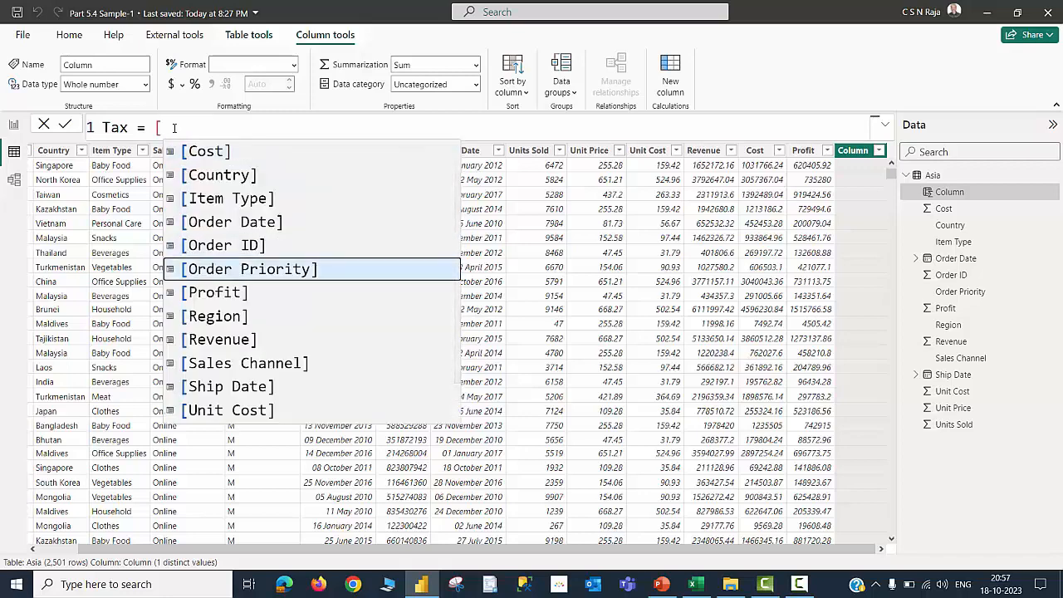
{"action": "key", "text": "Tab"}
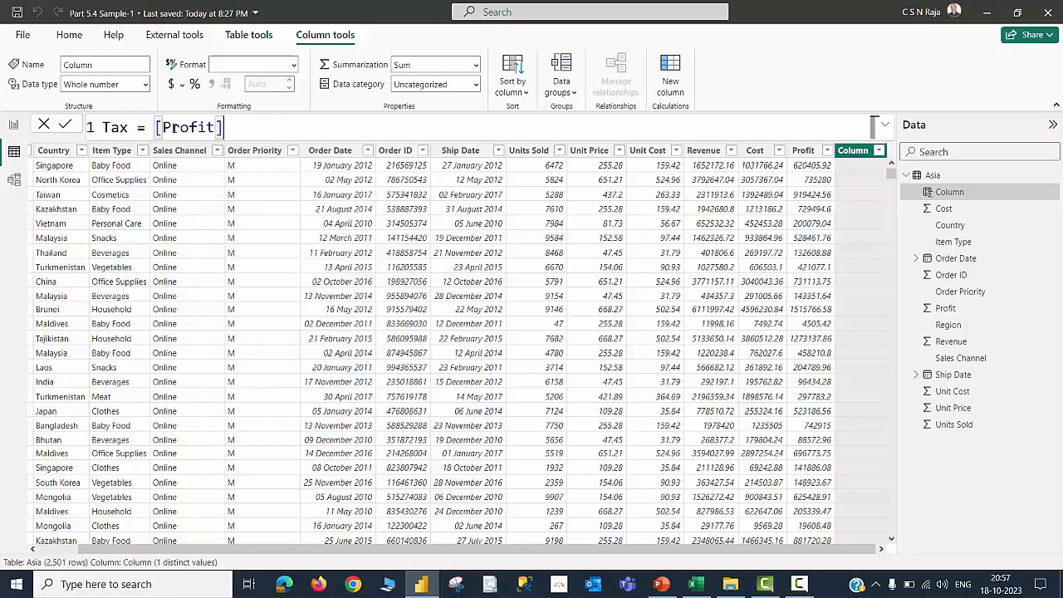
{"action": "type", "text": "* .12"}
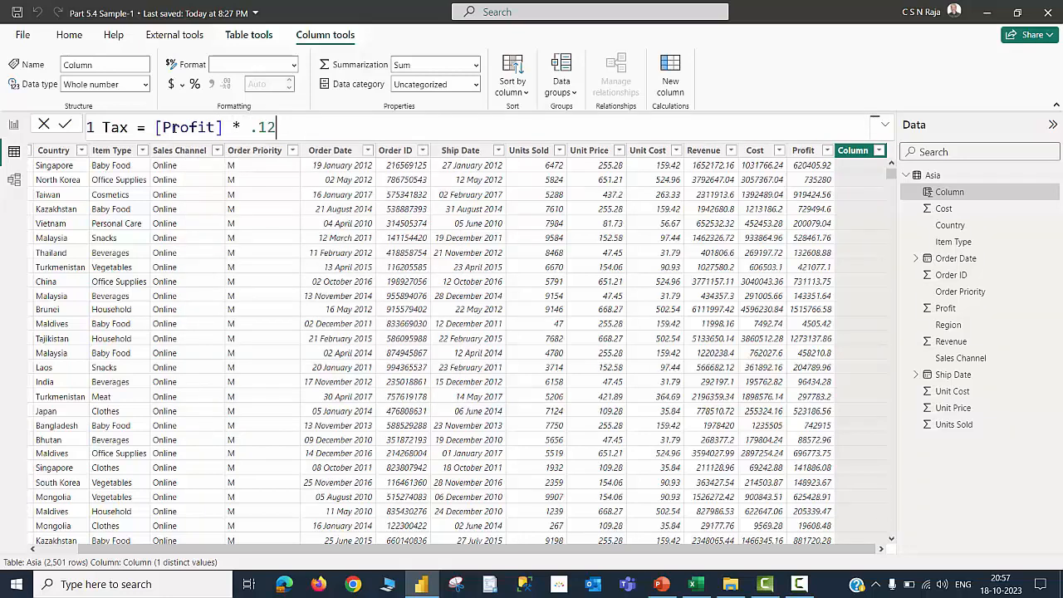
{"action": "key", "text": "Return"}
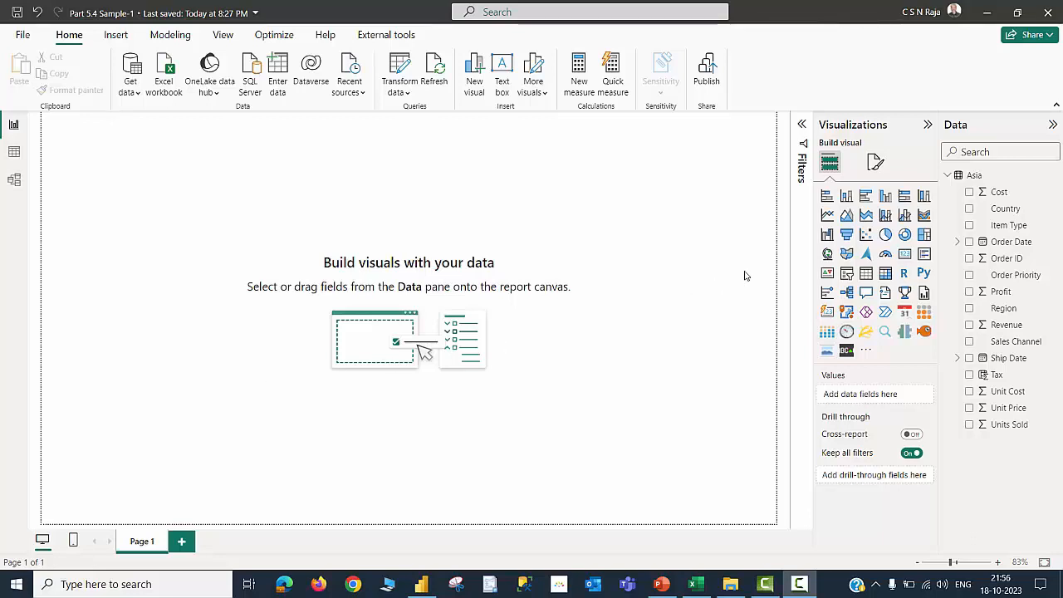
Add a card visual showing the sum of Profit
{"action": "left_click", "coordinate": [904, 254]}
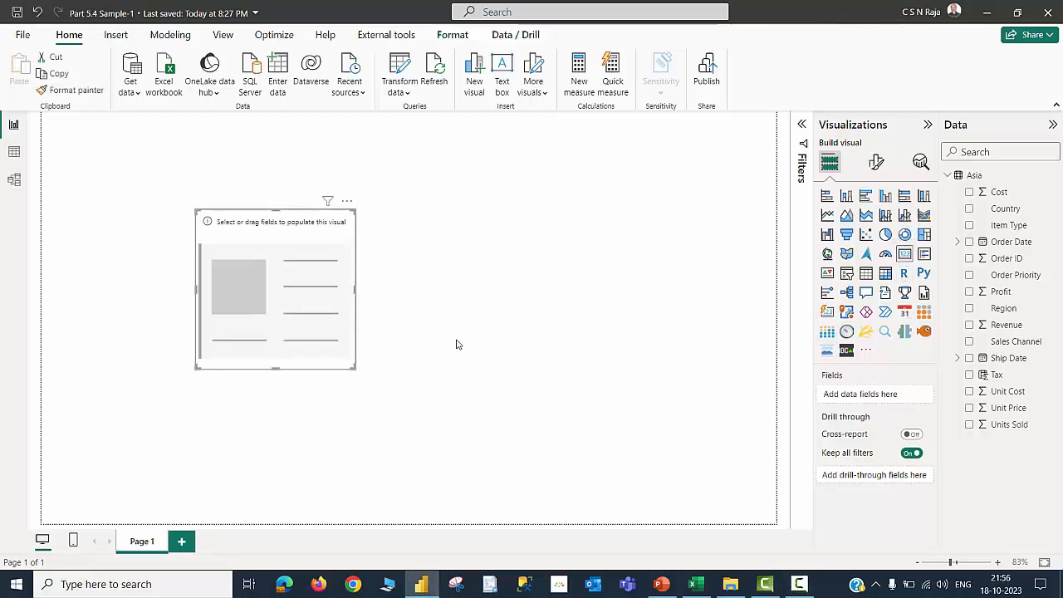
{"action": "left_click", "coordinate": [969, 292]}
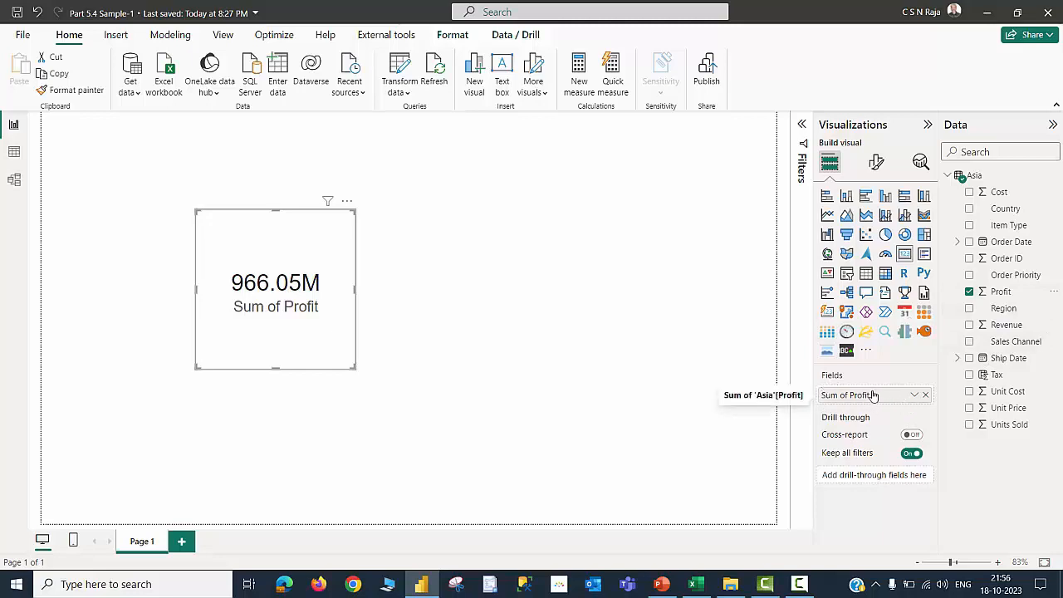
{"action": "left_click", "coordinate": [651, 406]}
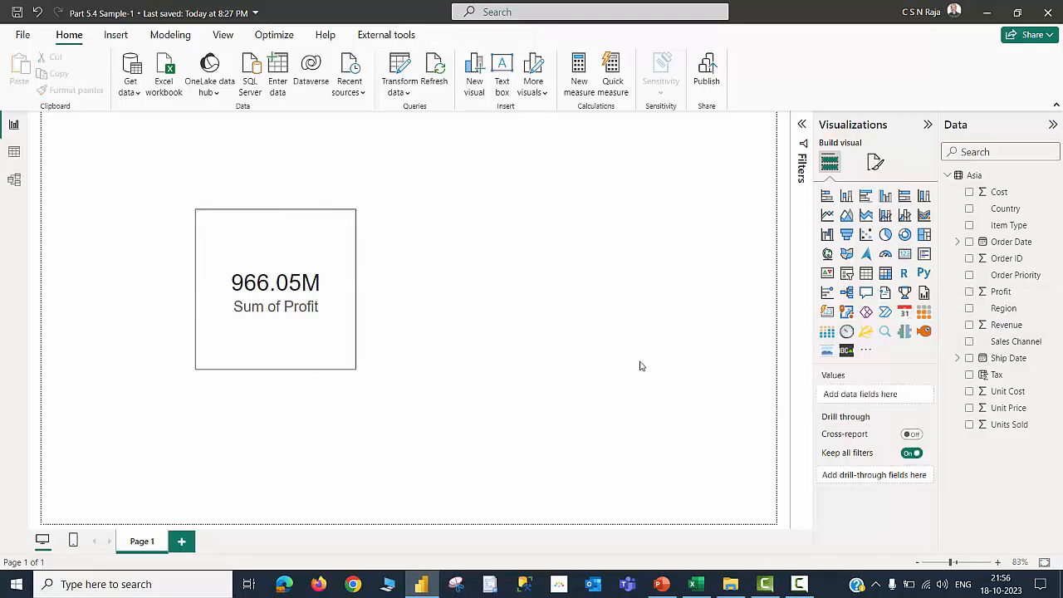
Add a clustered column chart of the sum of Profit and place it beside the card
{"action": "left_click", "coordinate": [847, 199]}
{"action": "left_click_drag", "start_coordinate": [240, 183], "coordinate": [536, 285]}
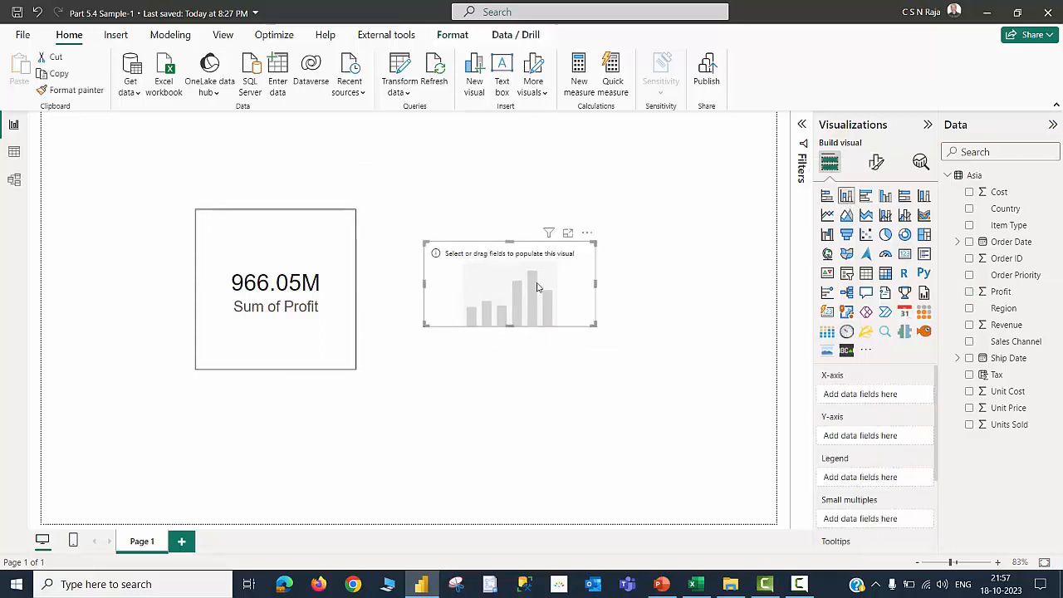
{"action": "left_click", "coordinate": [969, 291]}
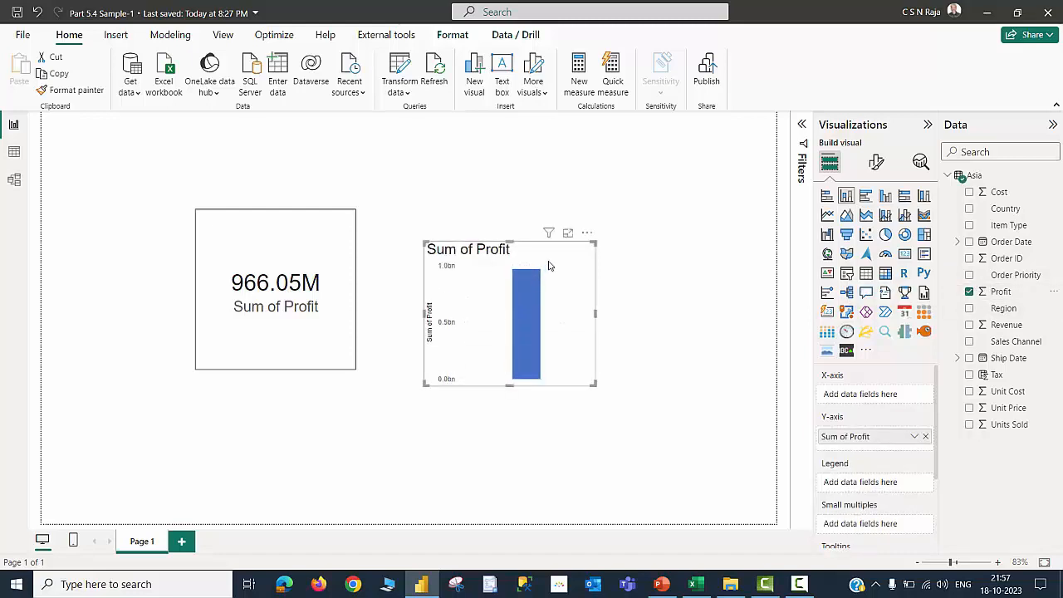
{"action": "left_click_drag", "start_coordinate": [558, 251], "coordinate": [554, 225]}
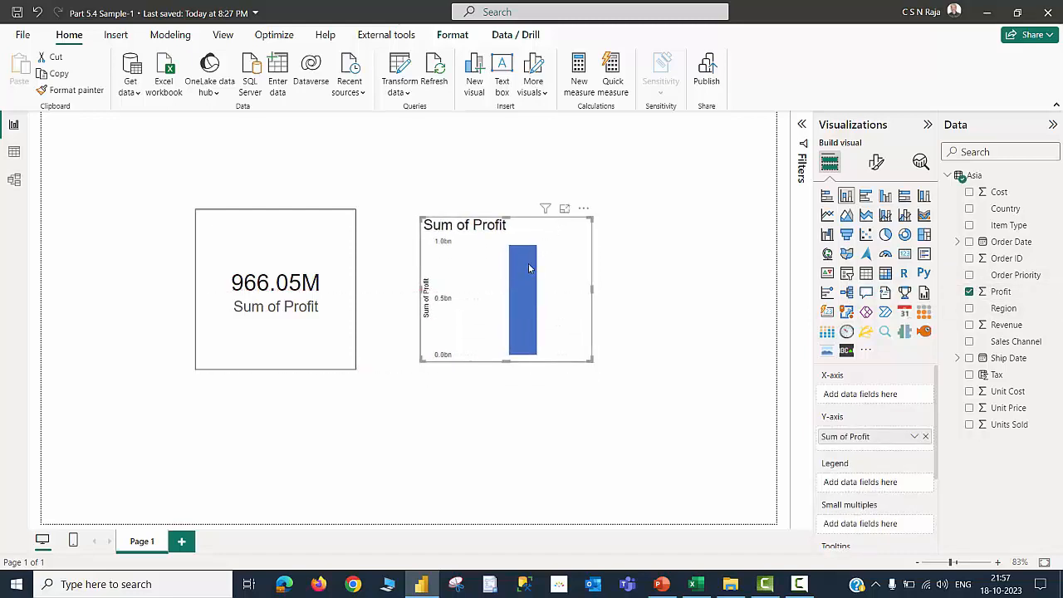
{"action": "mouse_move", "coordinate": [519, 261]}
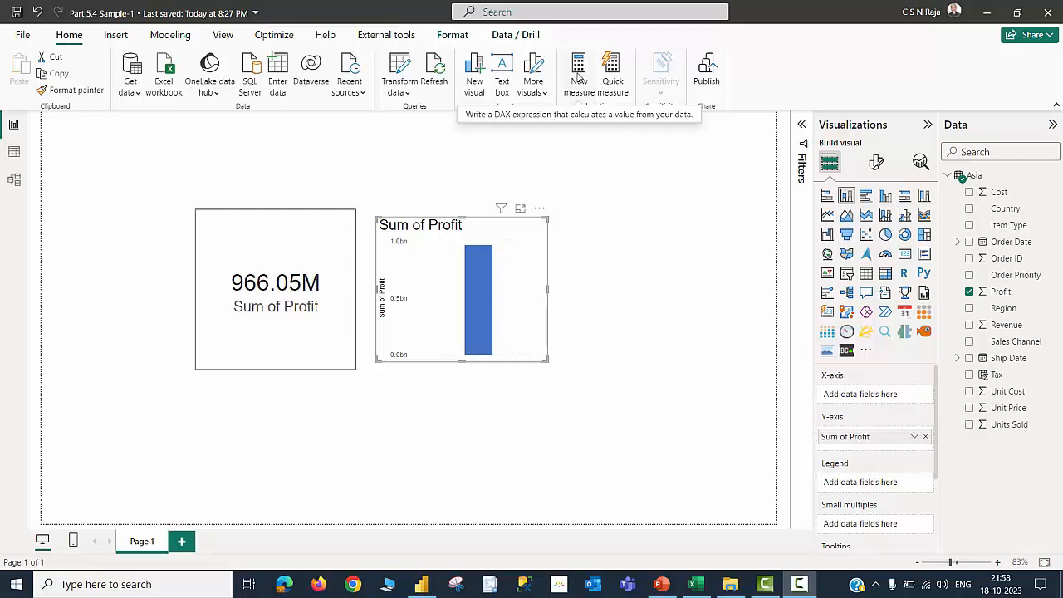
Create a new measure named AsiaProfit in the Asia table and return to the report canvas
{"action": "left_click", "coordinate": [579, 75]}
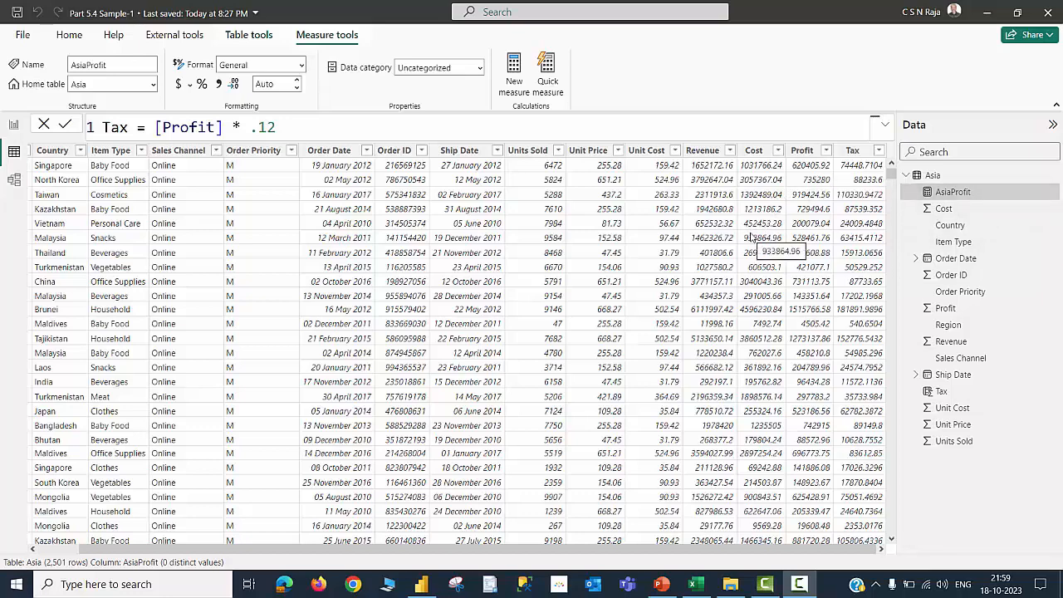
{"action": "left_click", "coordinate": [14, 124]}
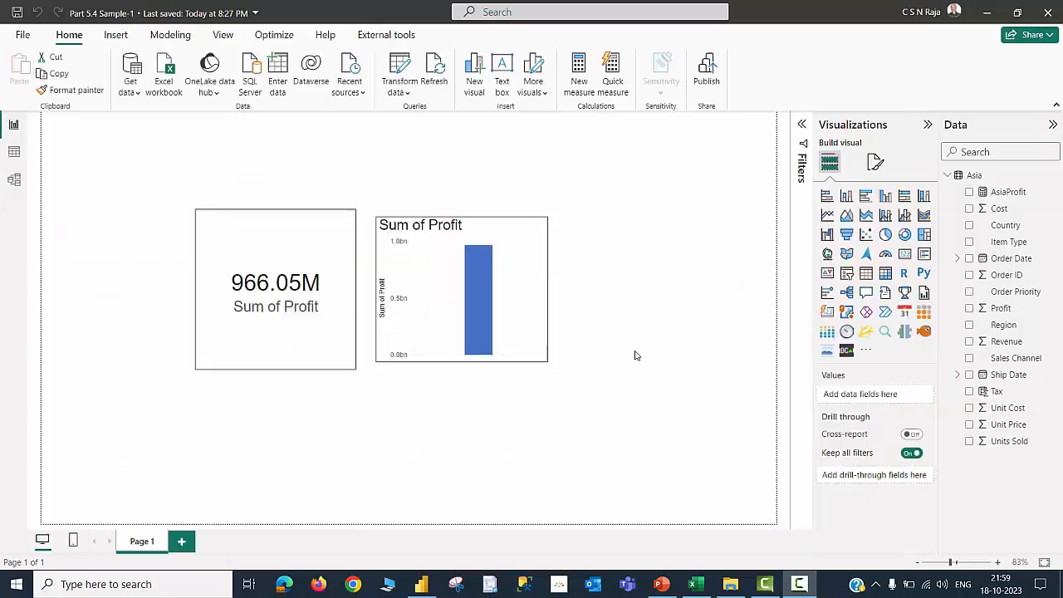
Add a card visual showing the AsiaProfit measure and place it below the Sum of Profit card
{"action": "left_click", "coordinate": [904, 255]}
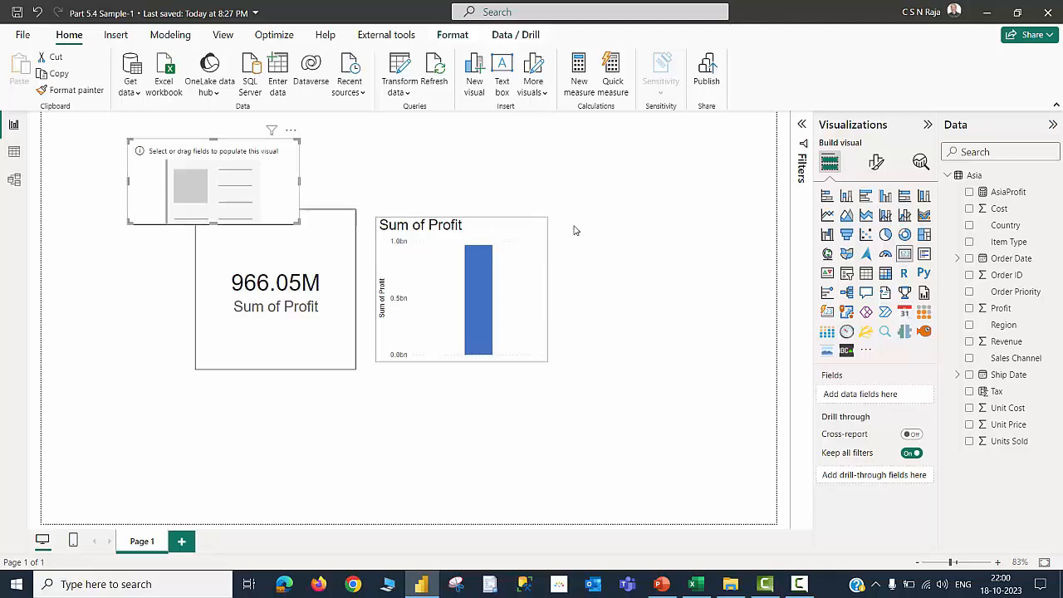
{"action": "left_click", "coordinate": [969, 193]}
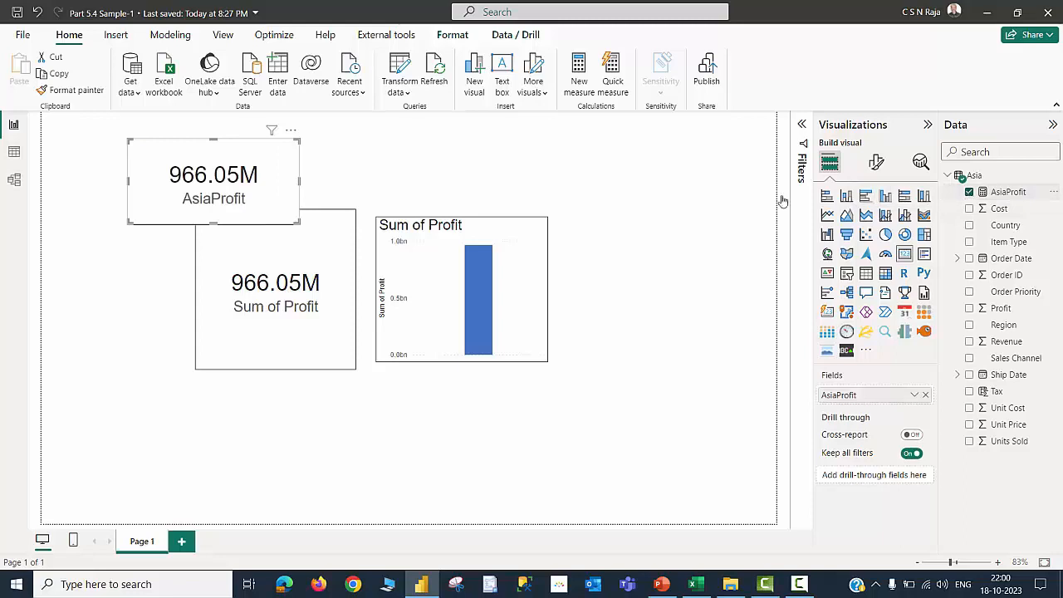
{"action": "left_click_drag", "start_coordinate": [268, 158], "coordinate": [329, 430]}
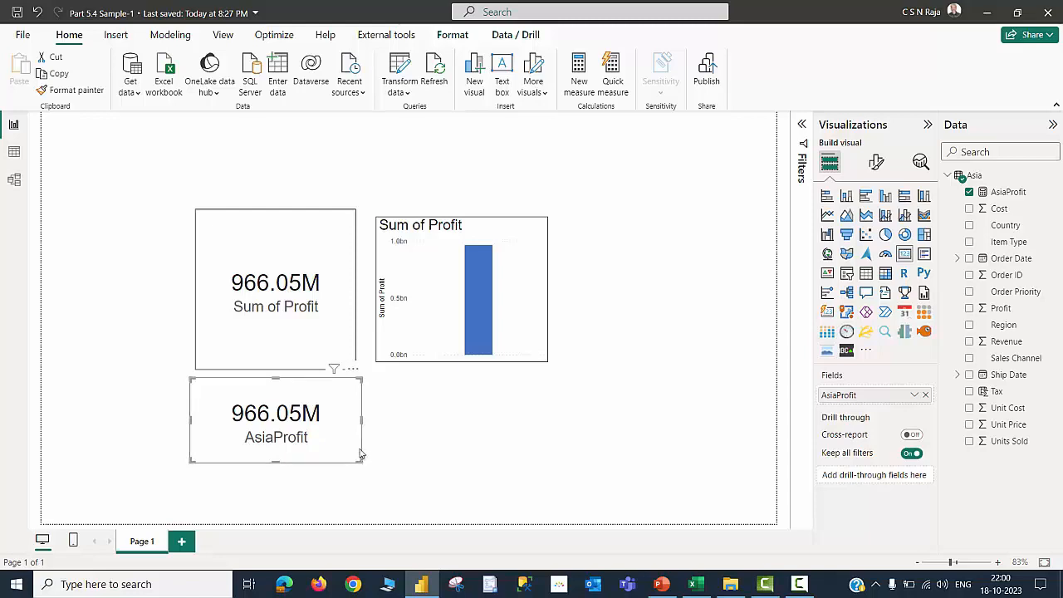
{"action": "left_click_drag", "start_coordinate": [354, 446], "coordinate": [356, 449]}
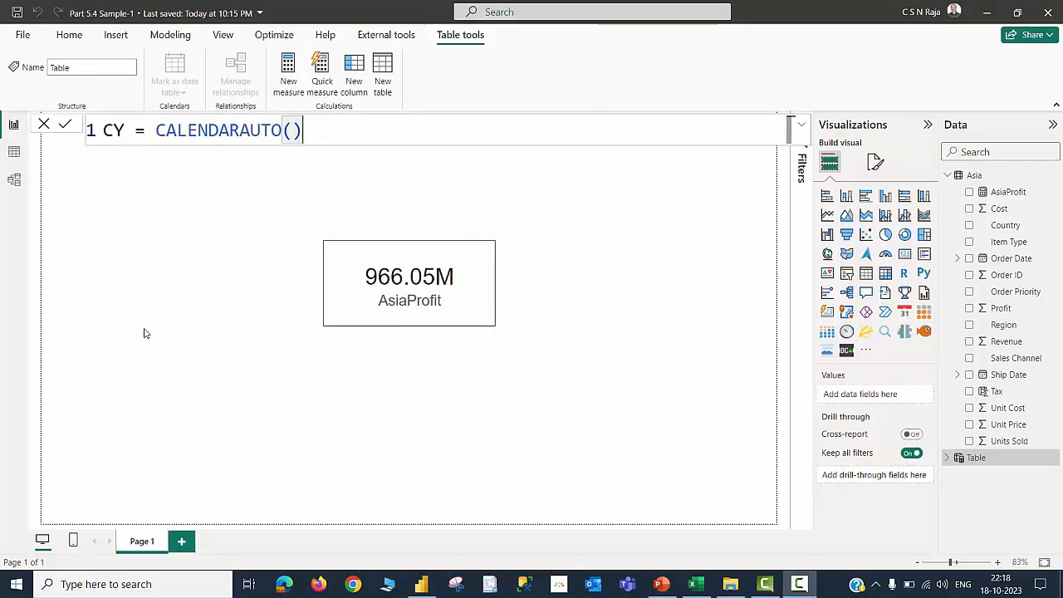
Commit the calculated table CY = CALENDARAUTO() and open it in table view
{"action": "left_click", "coordinate": [144, 332]}
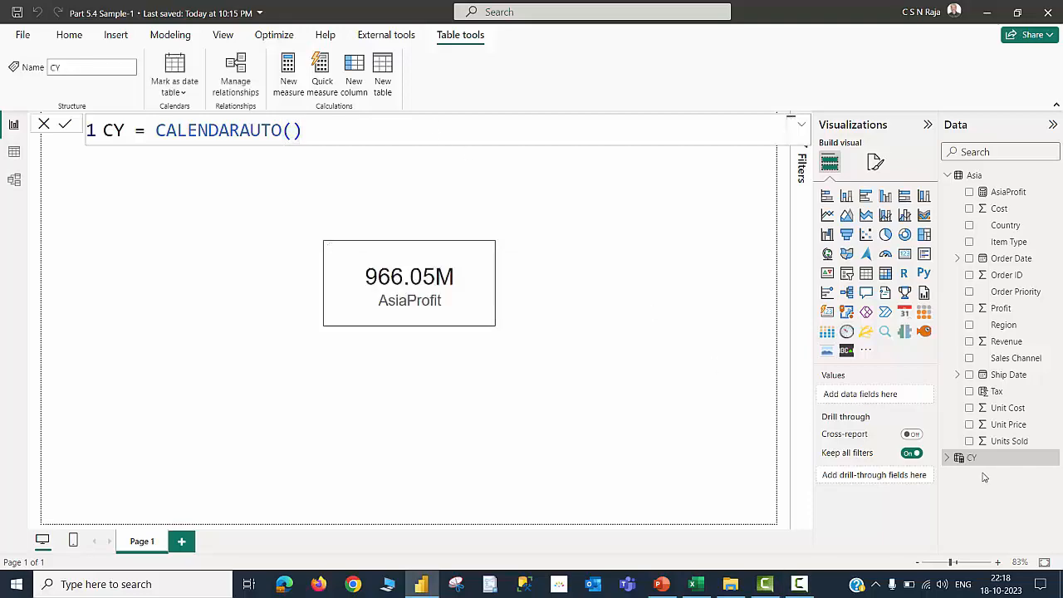
{"action": "left_click", "coordinate": [14, 151]}
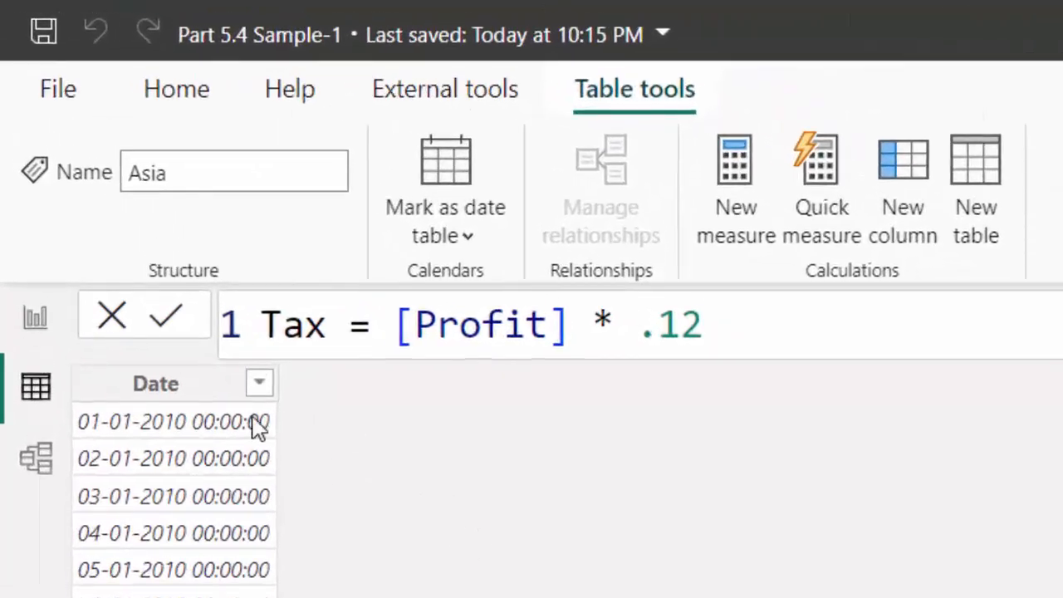
Set the CY Date column's data type to Date and its format to 14-03-2001 (dd-mm-yyyy)
{"action": "left_click", "coordinate": [118, 226]}
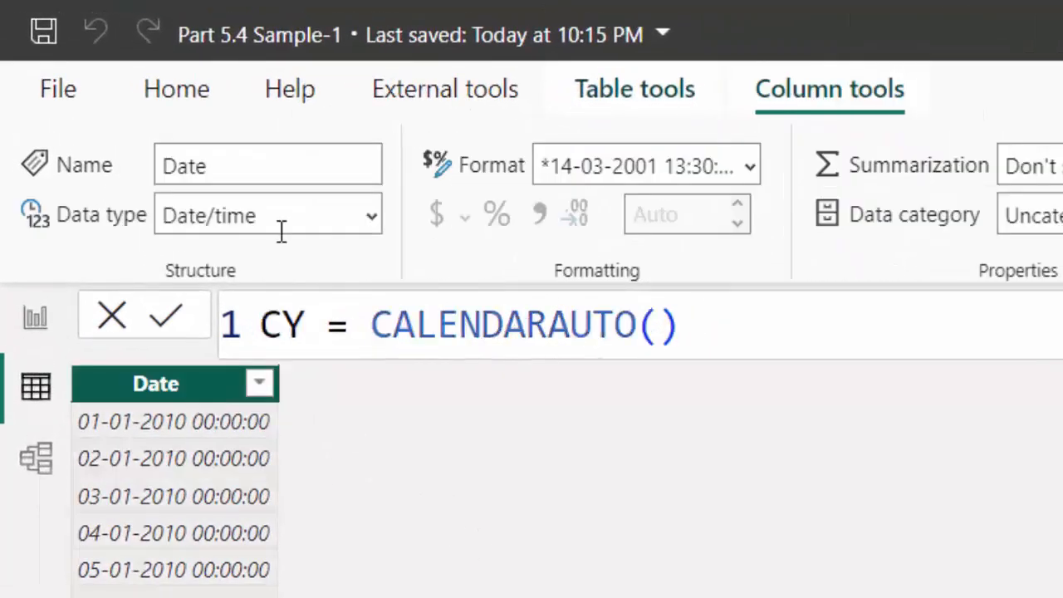
{"action": "left_click", "coordinate": [373, 219]}
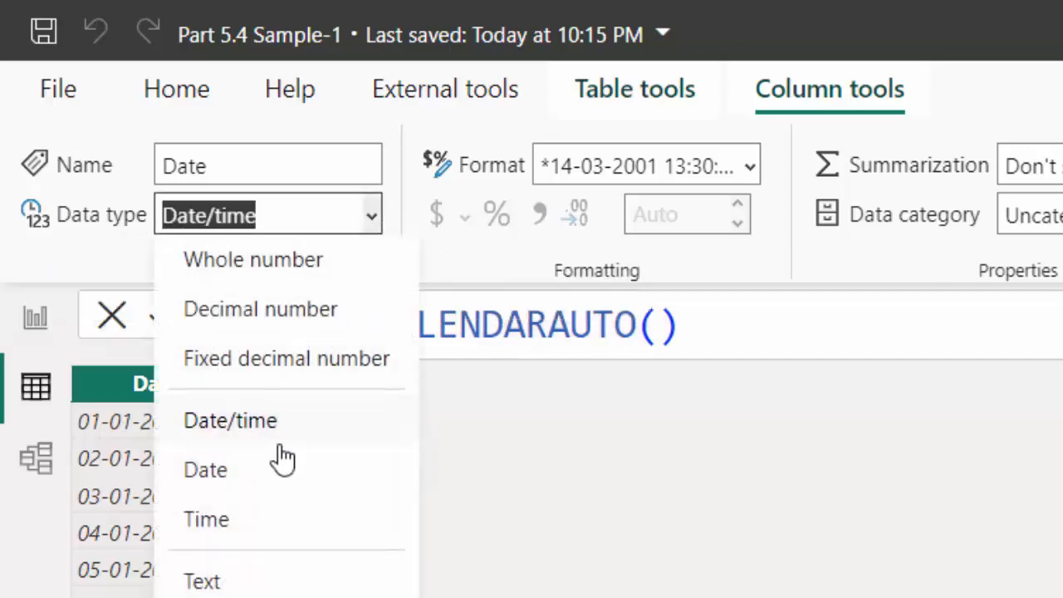
{"action": "left_click", "coordinate": [274, 468]}
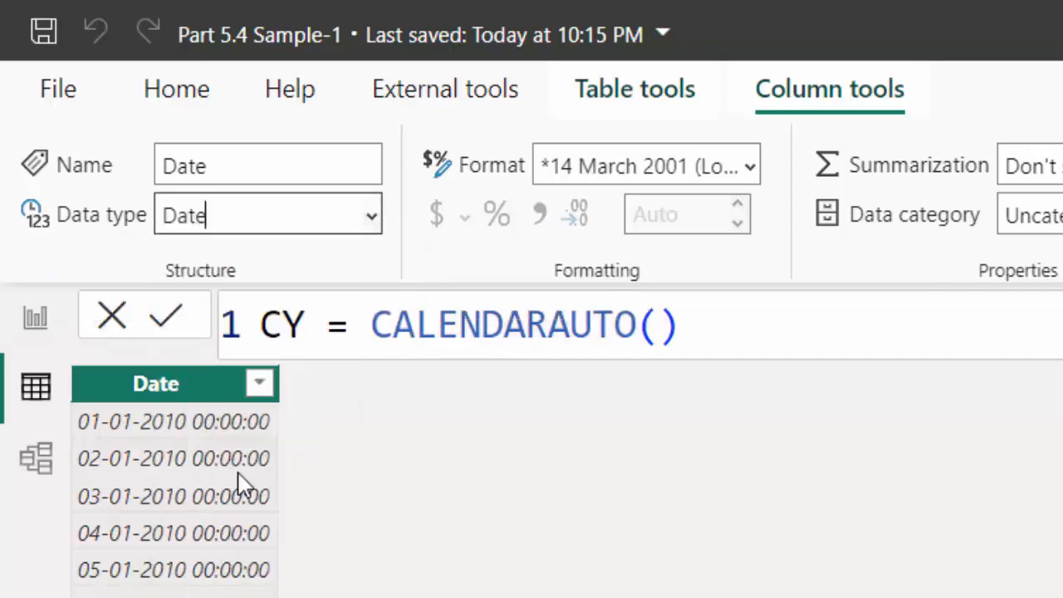
{"action": "left_click", "coordinate": [752, 170]}
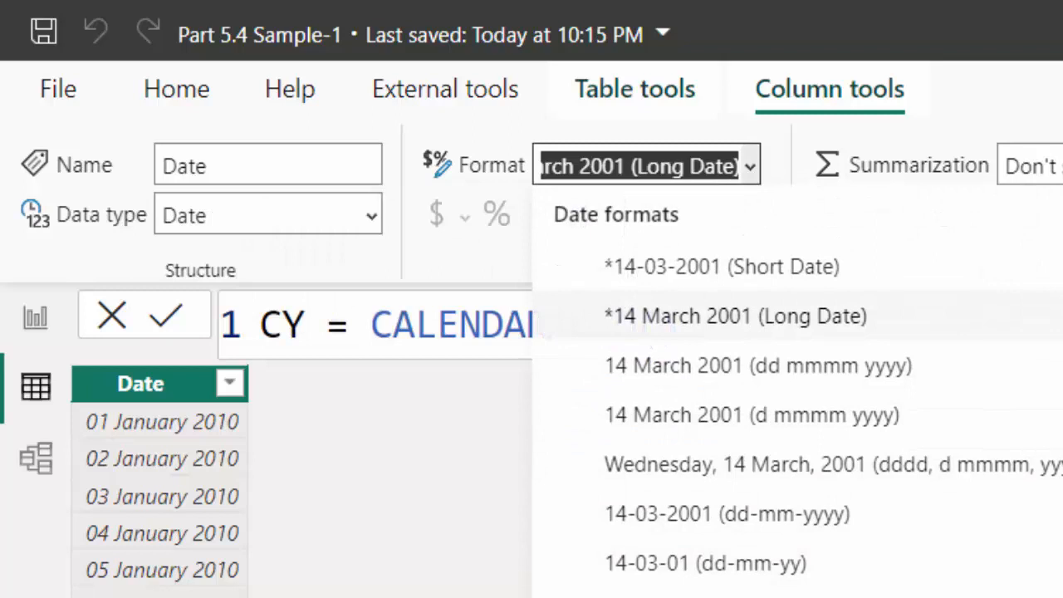
{"action": "left_click", "coordinate": [726, 514]}
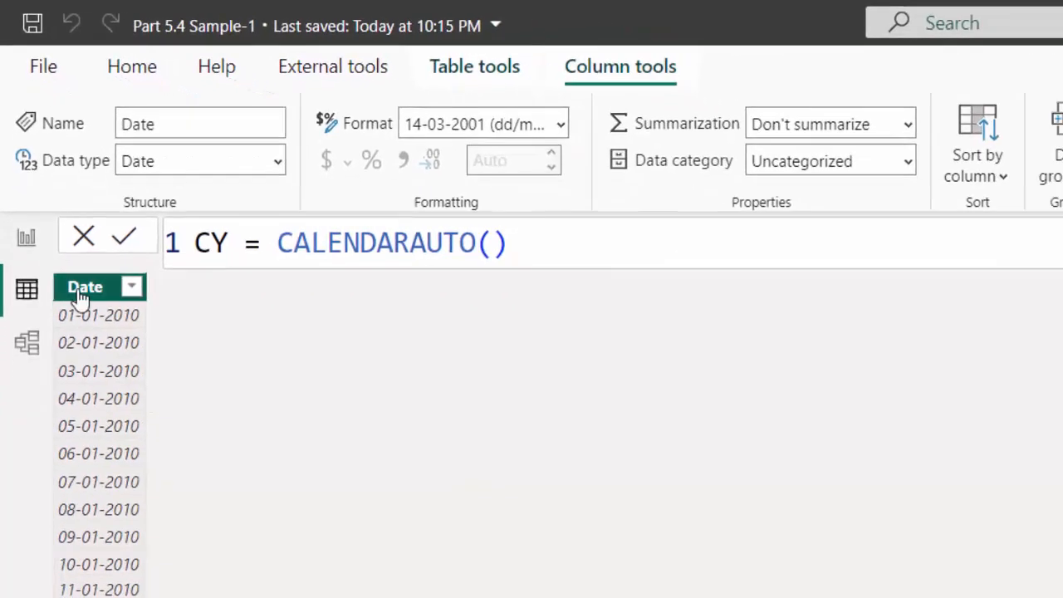
Mark the CY table as a date table using its Date column
{"action": "left_click", "coordinate": [469, 69]}
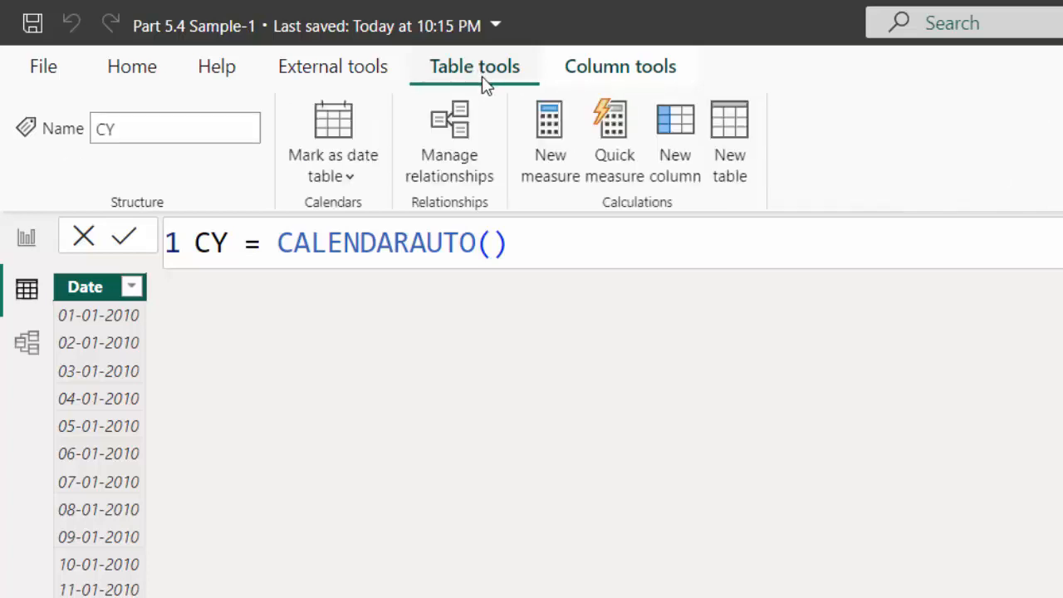
{"action": "left_click", "coordinate": [345, 139]}
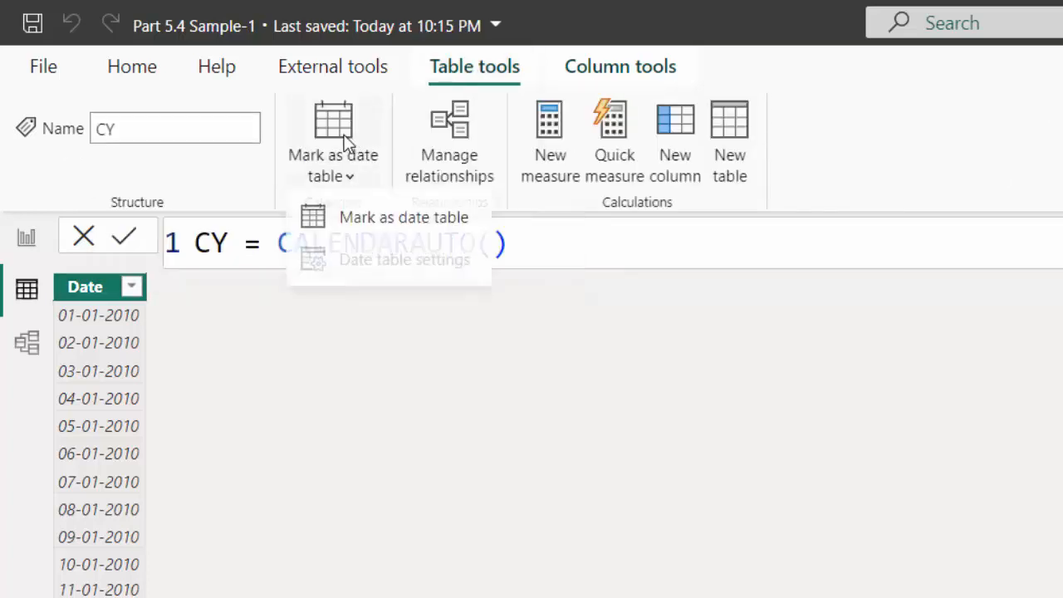
{"action": "left_click", "coordinate": [366, 215]}
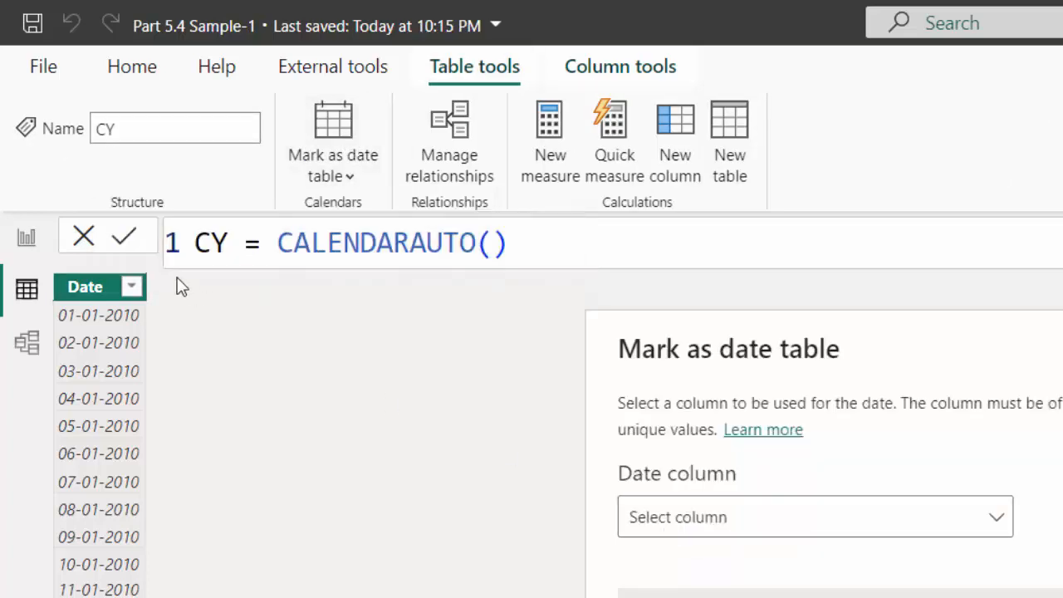
{"action": "left_click", "coordinate": [706, 525]}
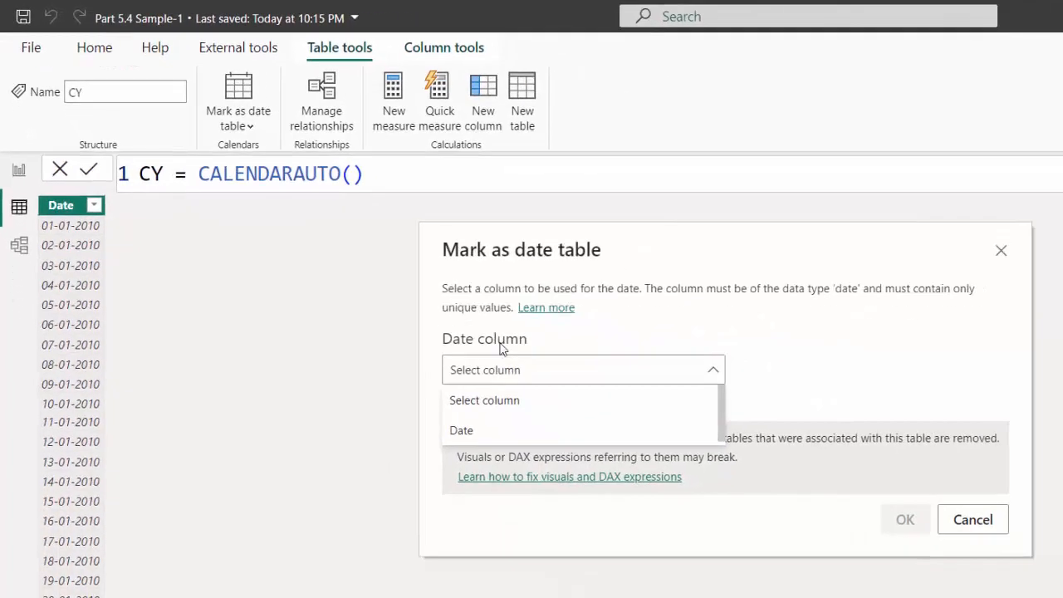
{"action": "left_click", "coordinate": [462, 431]}
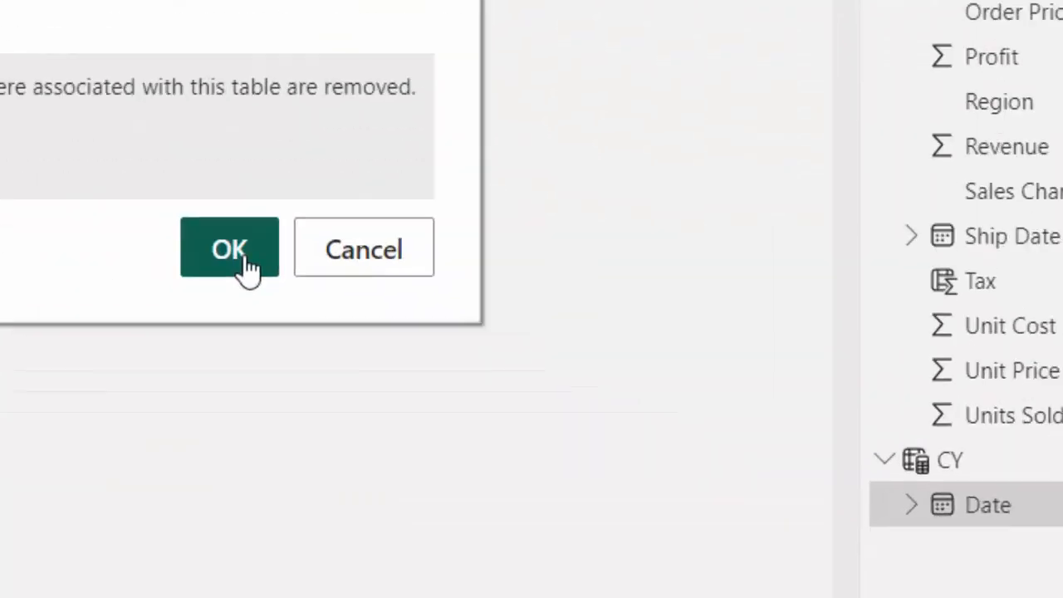
{"action": "left_click", "coordinate": [248, 265]}
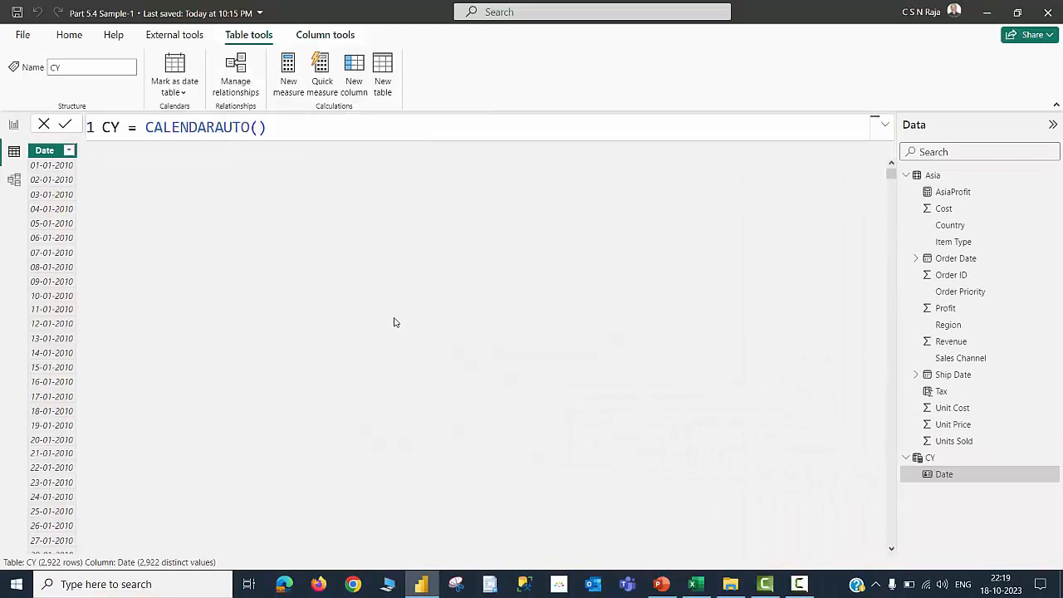
Add a calculated column to the CY table: Year = YEAR([Date])
{"action": "left_click", "coordinate": [353, 75]}
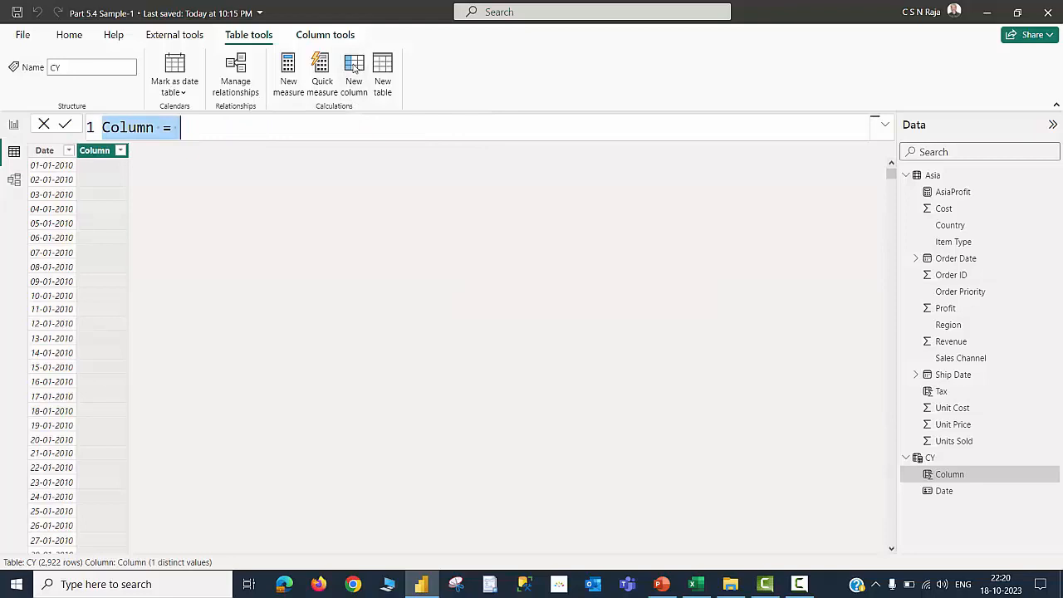
{"action": "type", "text": "Year = YEAR"}
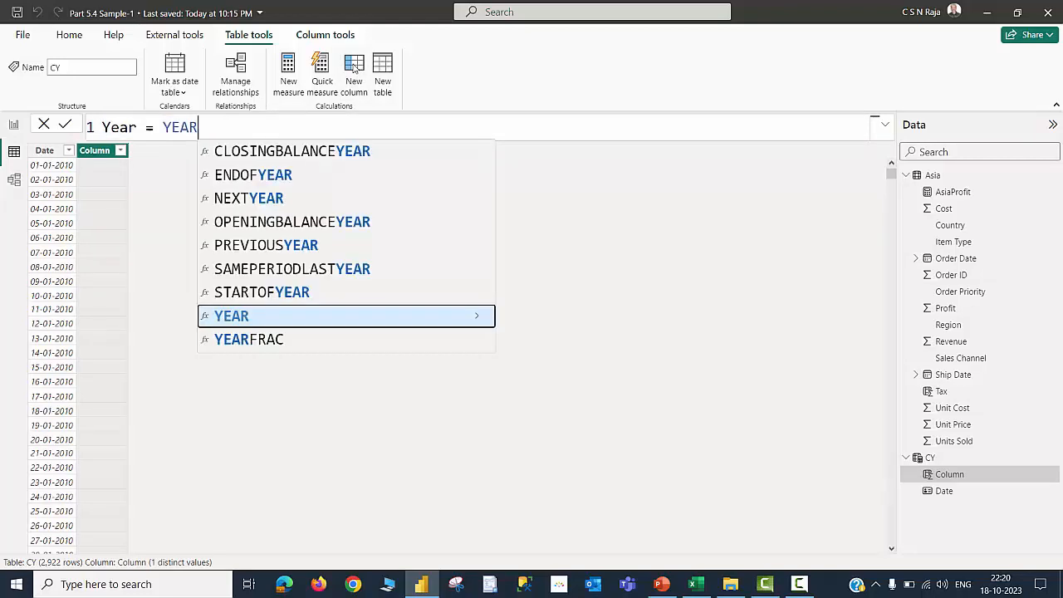
{"action": "type", "text": "("}
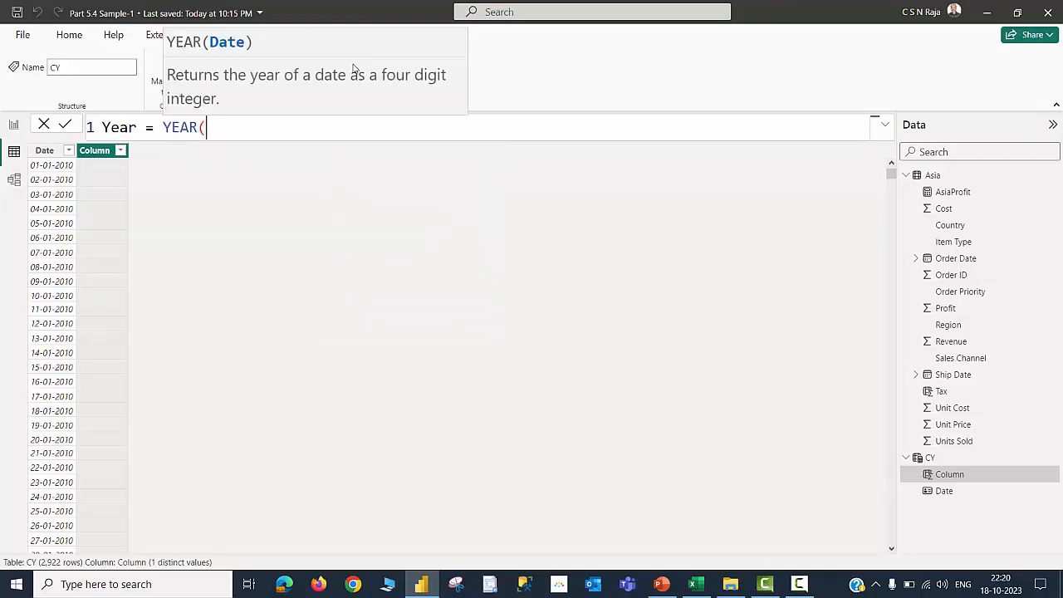
{"action": "type", "text": "["}
{"action": "left_click", "coordinate": [275, 173]}
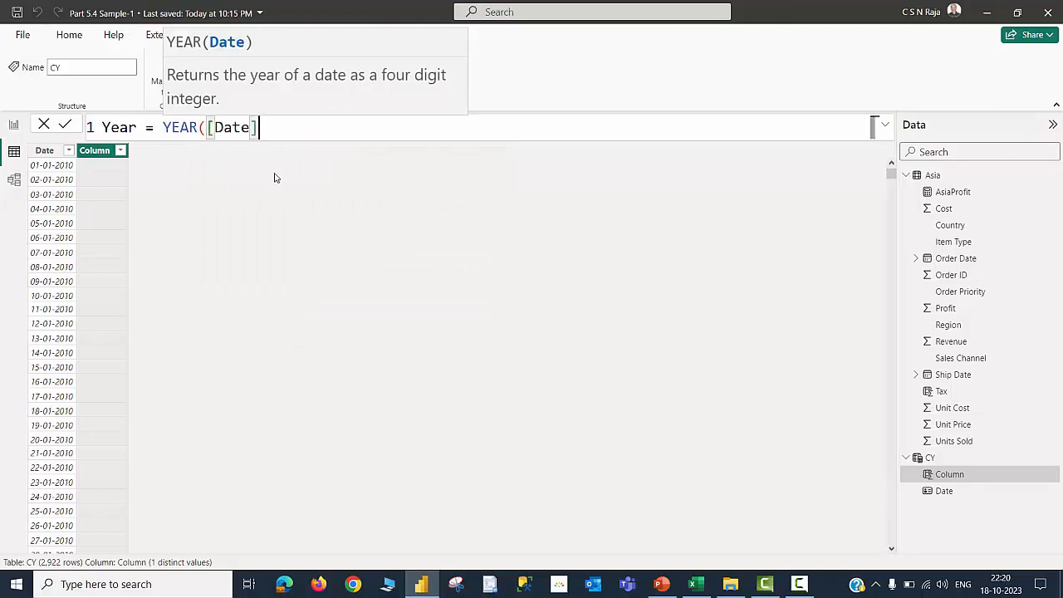
{"action": "type", "text": ")"}
{"action": "key", "text": "Return"}
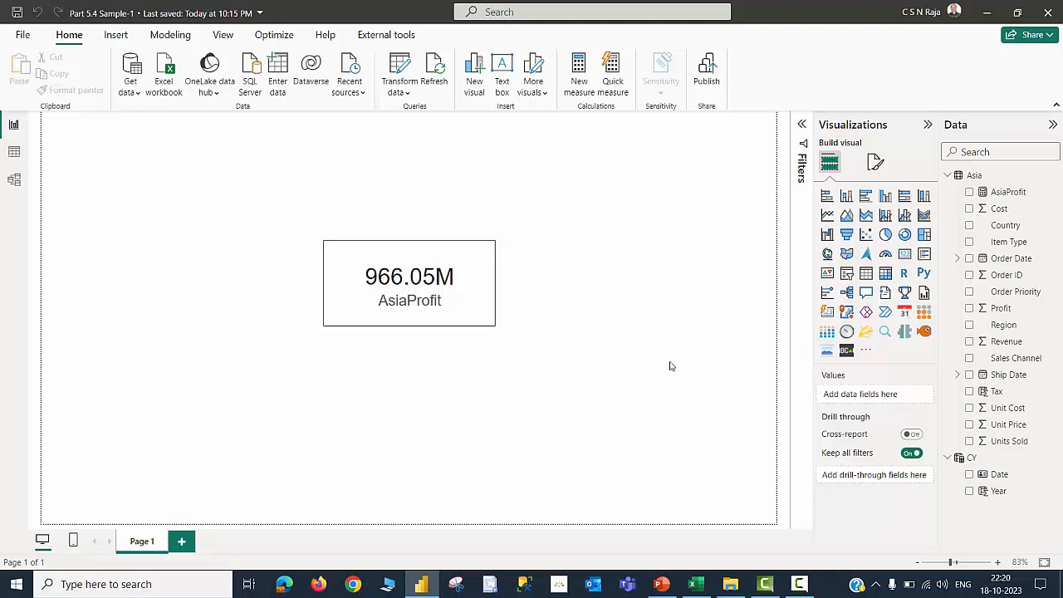
In model view, relate CY's Date column to both Order Date and Ship Date in the Asia table
{"action": "mouse_move", "coordinate": [978, 462]}
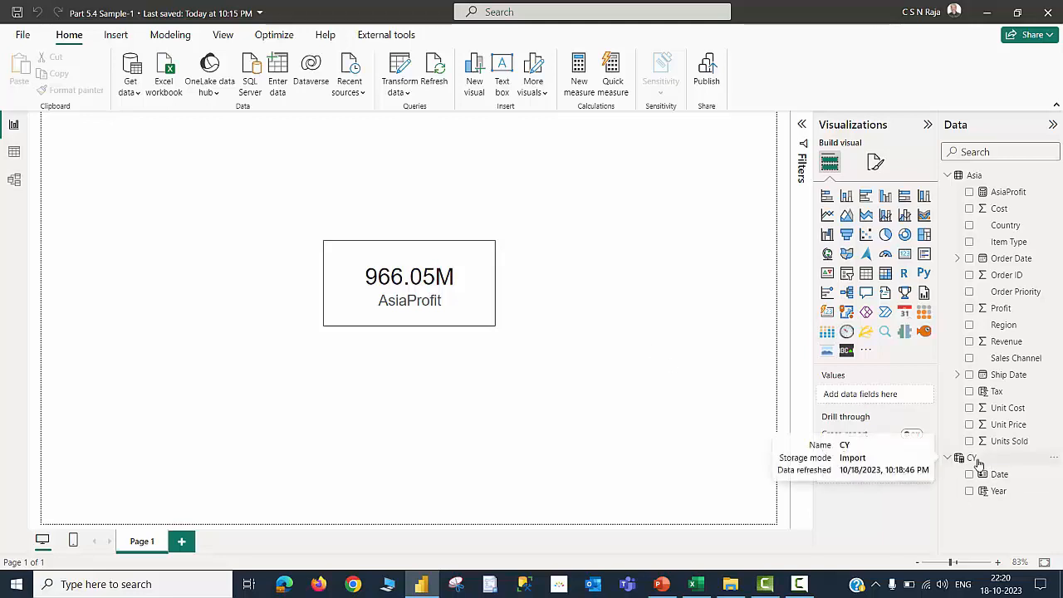
{"action": "left_click", "coordinate": [14, 179]}
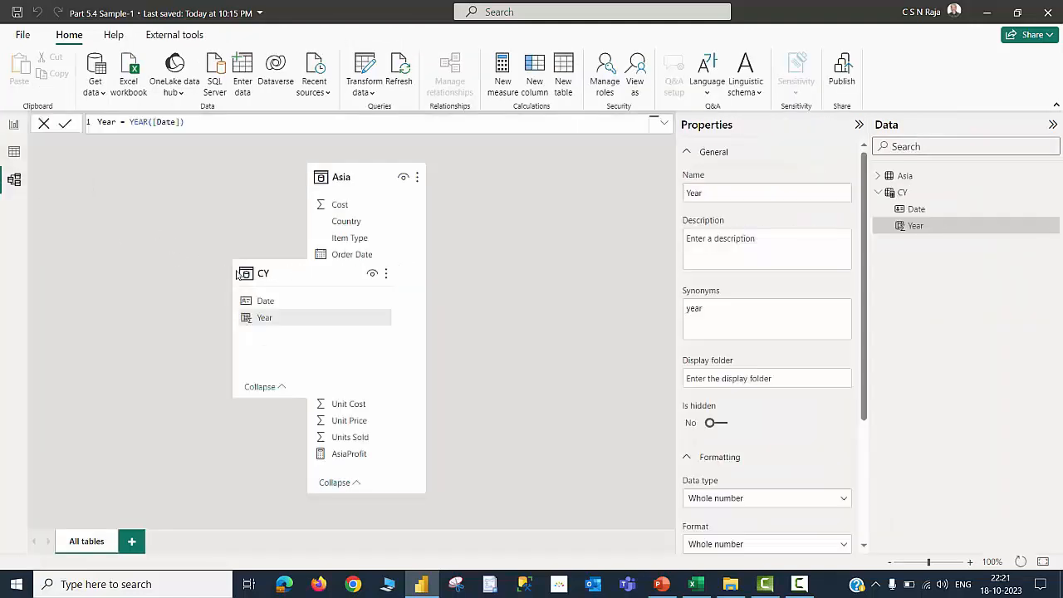
{"action": "left_click_drag", "start_coordinate": [302, 280], "coordinate": [156, 230]}
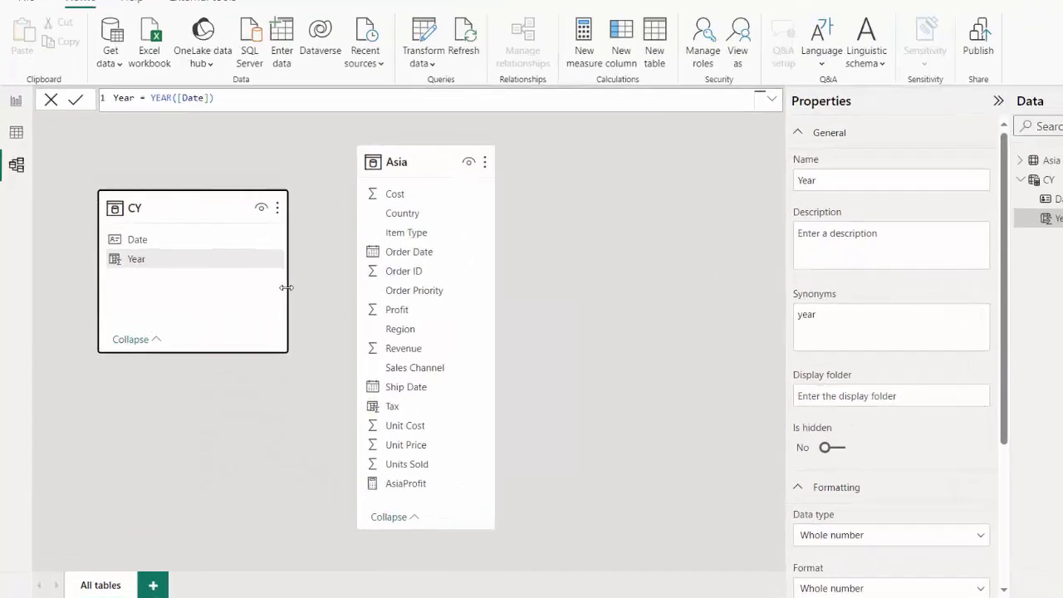
{"action": "left_click_drag", "start_coordinate": [245, 287], "coordinate": [183, 285]}
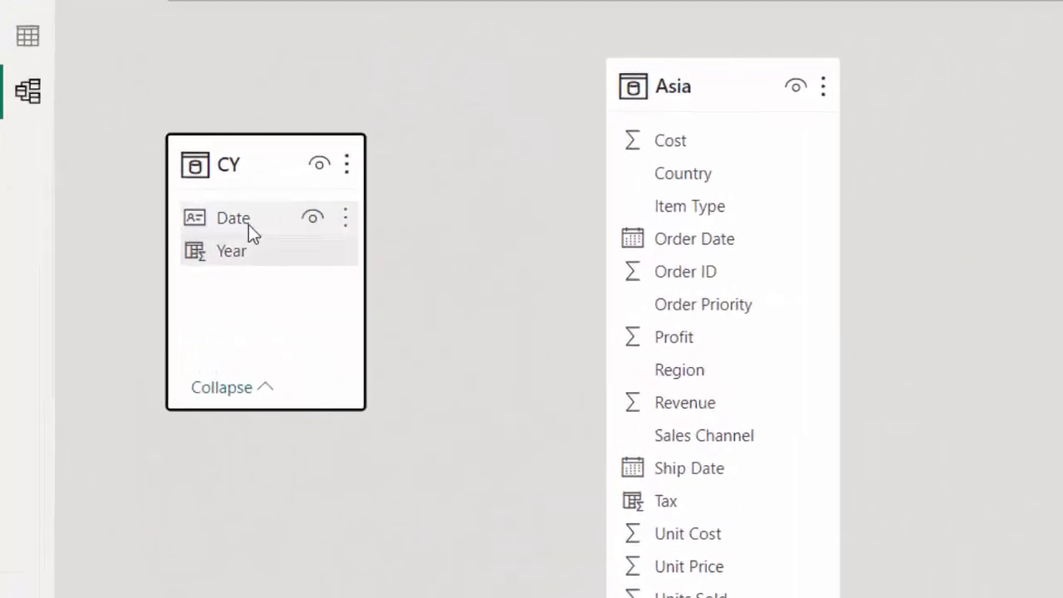
{"action": "left_click_drag", "start_coordinate": [249, 220], "coordinate": [723, 246]}
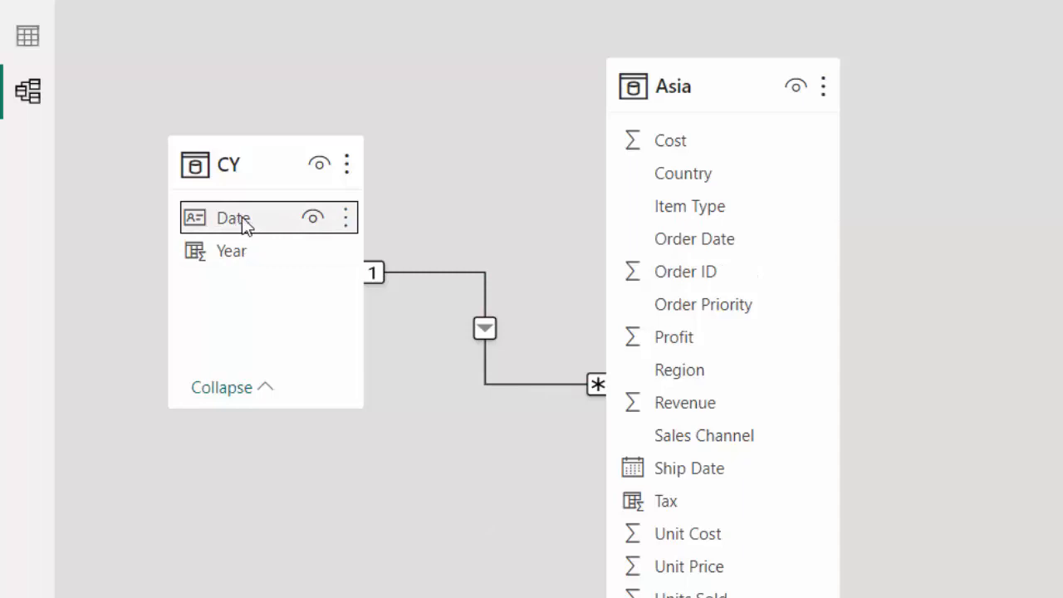
{"action": "left_click_drag", "start_coordinate": [239, 225], "coordinate": [694, 469]}
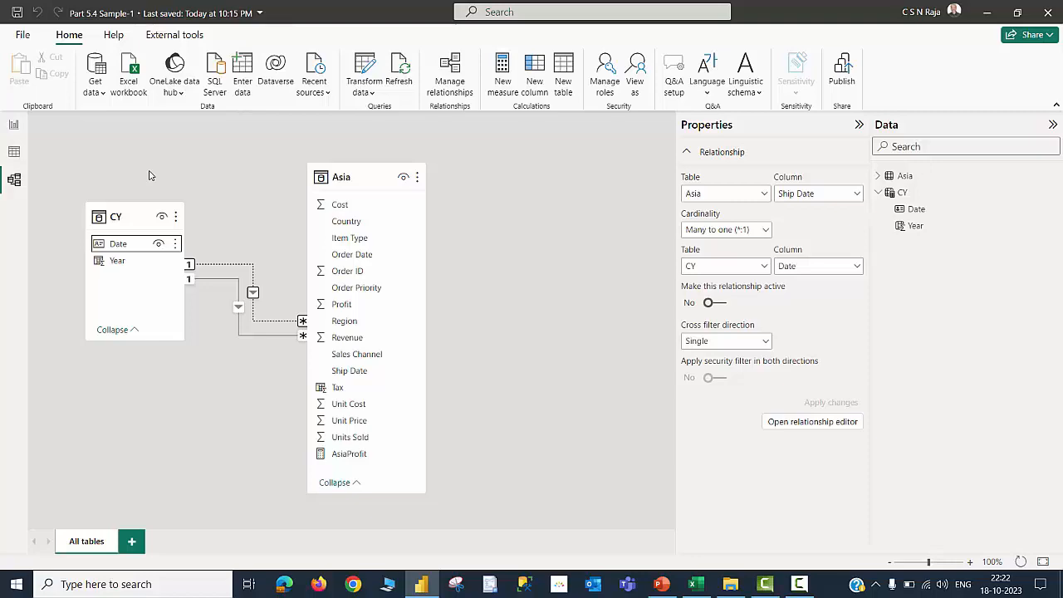
Create a new empty table named MyMeasures with Enter Data and load it into the model
{"action": "left_click", "coordinate": [13, 124]}
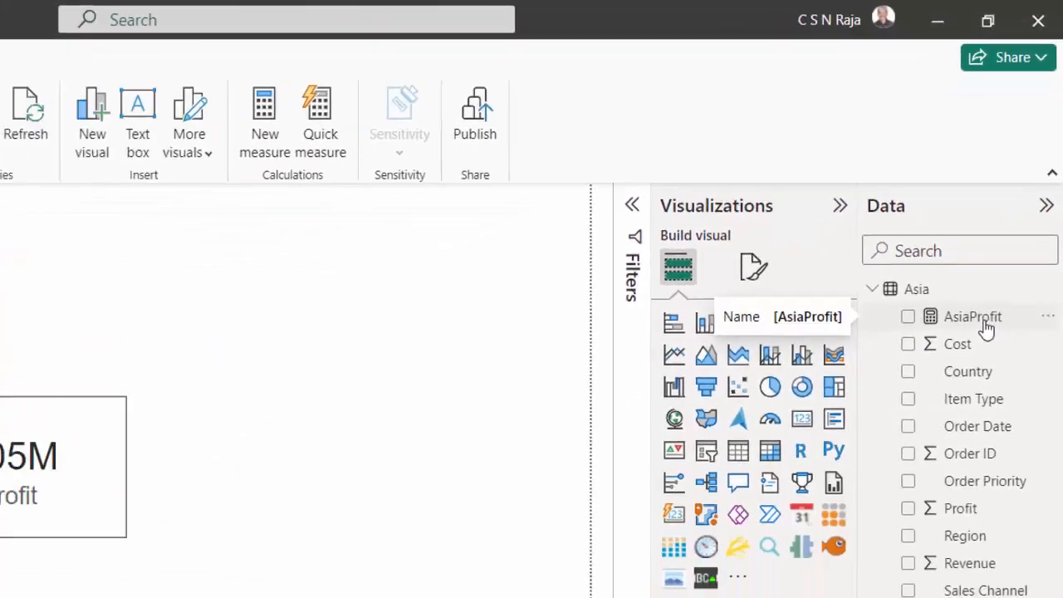
{"action": "left_click", "coordinate": [973, 319]}
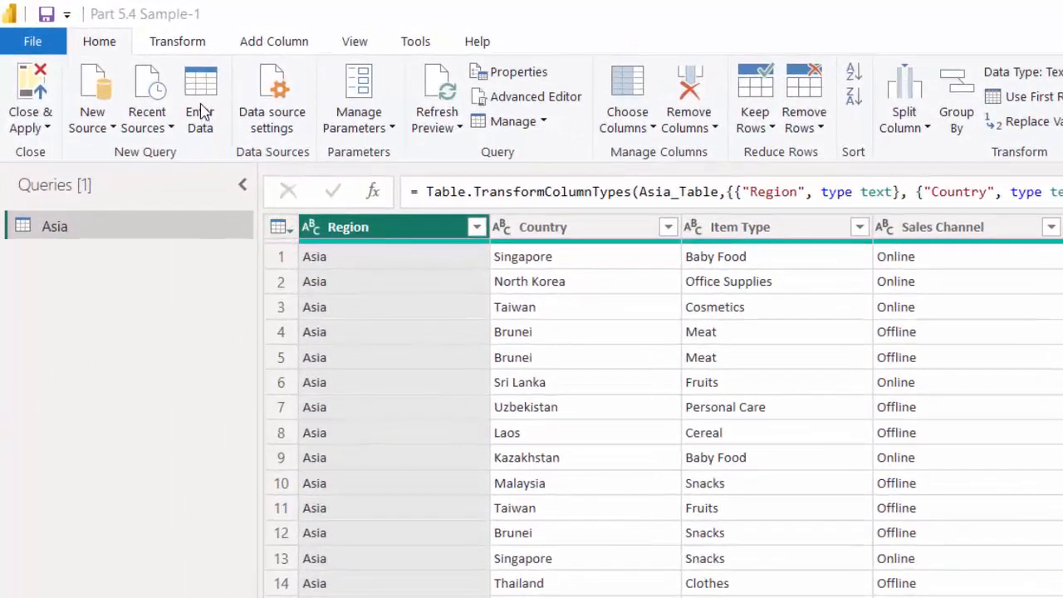
{"action": "left_click", "coordinate": [201, 109]}
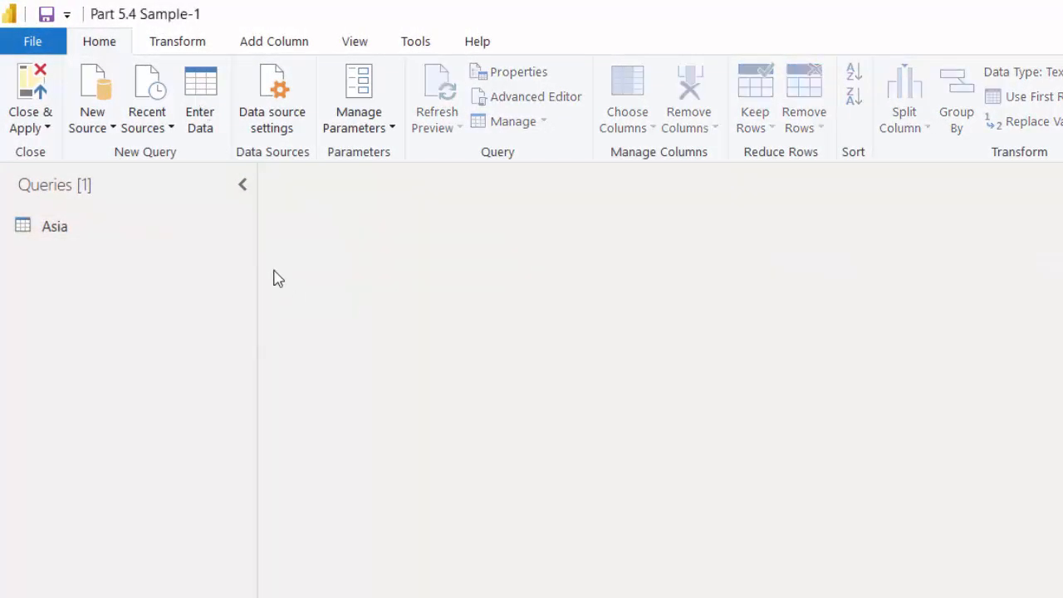
{"action": "left_click", "coordinate": [200, 93]}
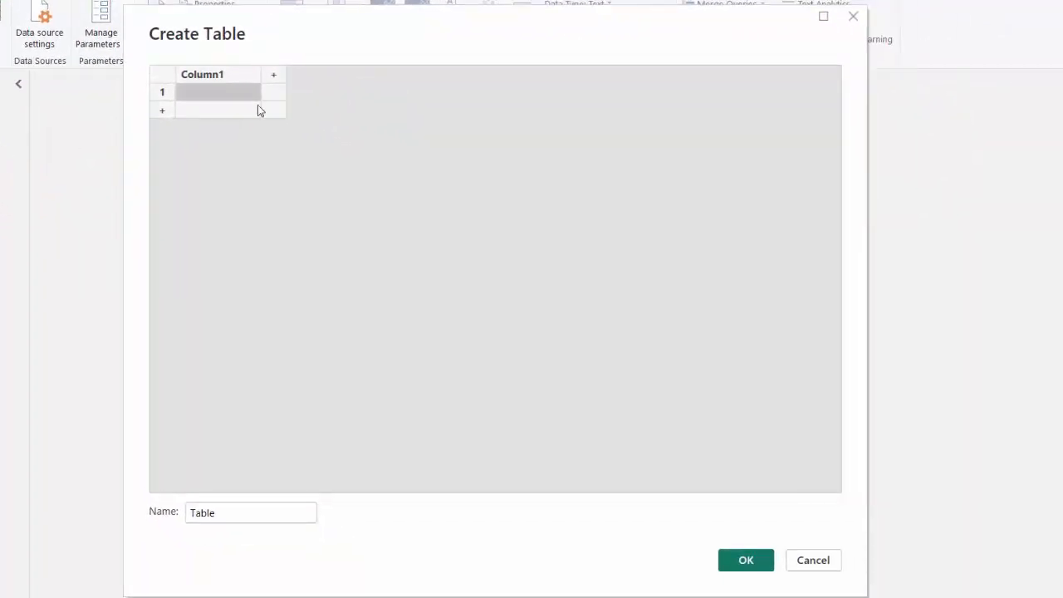
{"action": "left_click", "coordinate": [237, 514]}
{"action": "double_click", "coordinate": [252, 516]}
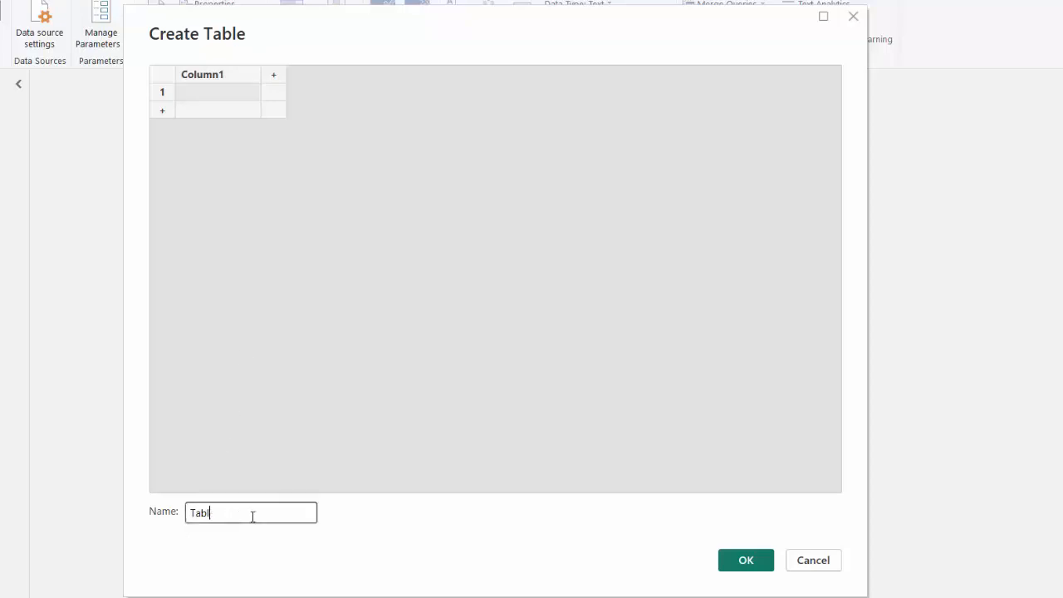
{"action": "key", "text": "BackSpace"}
{"action": "type", "text": "MyMeasures"}
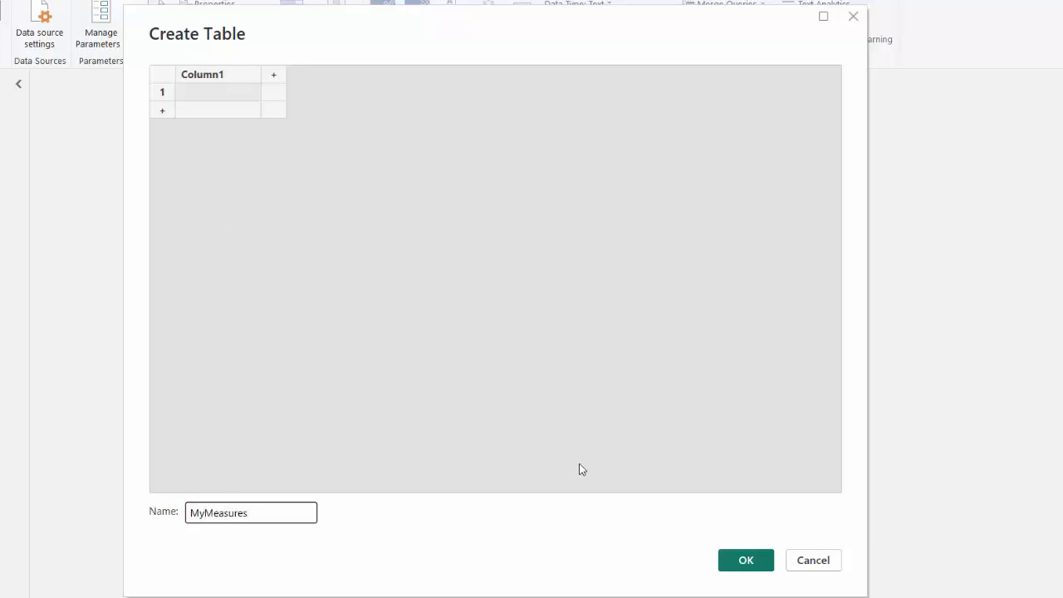
{"action": "left_click", "coordinate": [725, 563]}
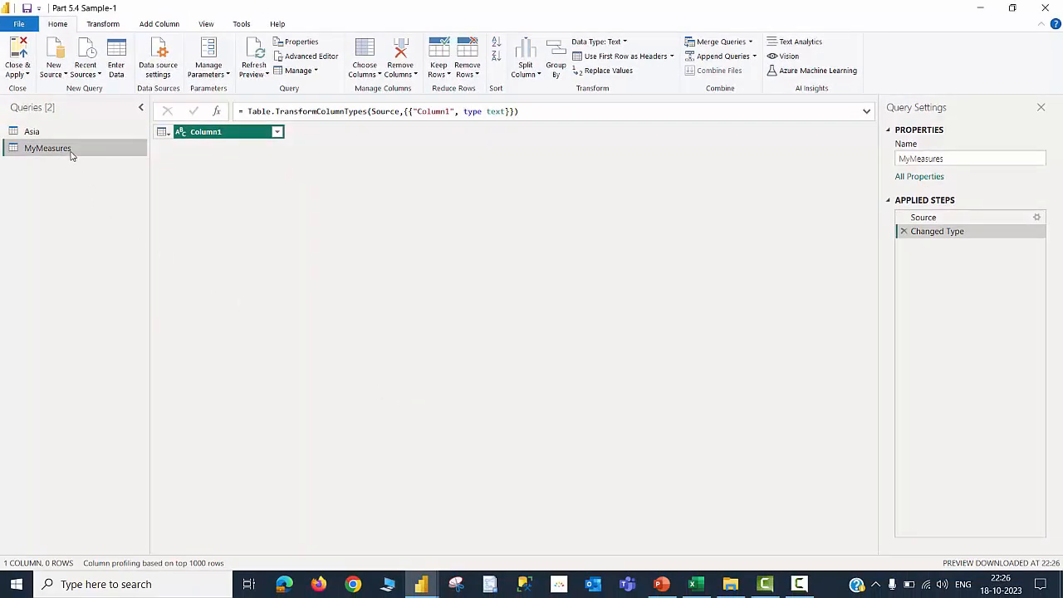
{"action": "left_click", "coordinate": [20, 59]}
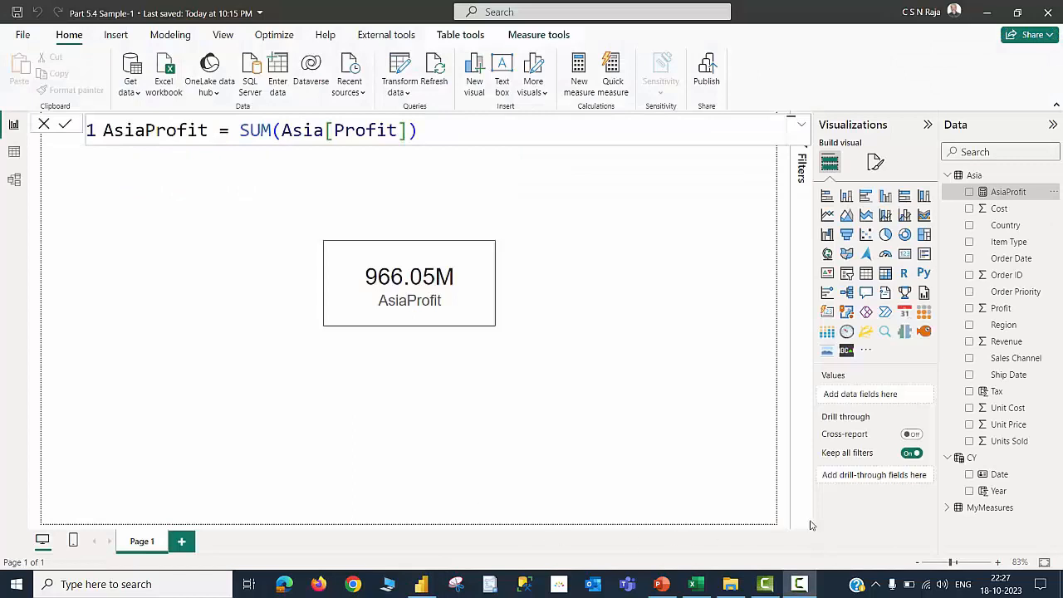
Move the AsiaProfit measure's home table to MyMeasures
{"action": "mouse_move", "coordinate": [999, 515]}
{"action": "mouse_move", "coordinate": [1006, 195]}
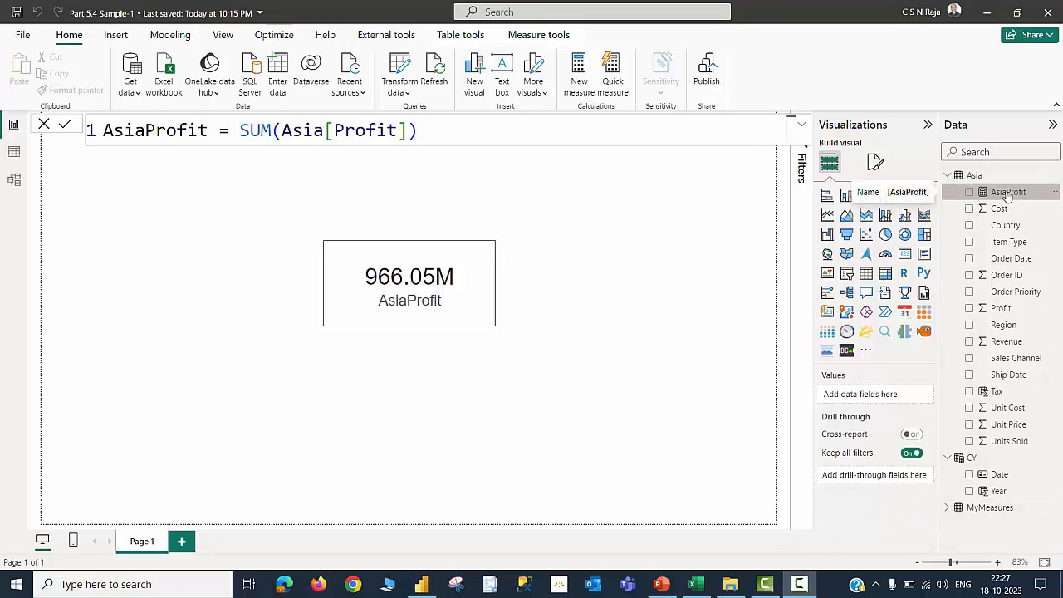
{"action": "left_click", "coordinate": [1007, 195]}
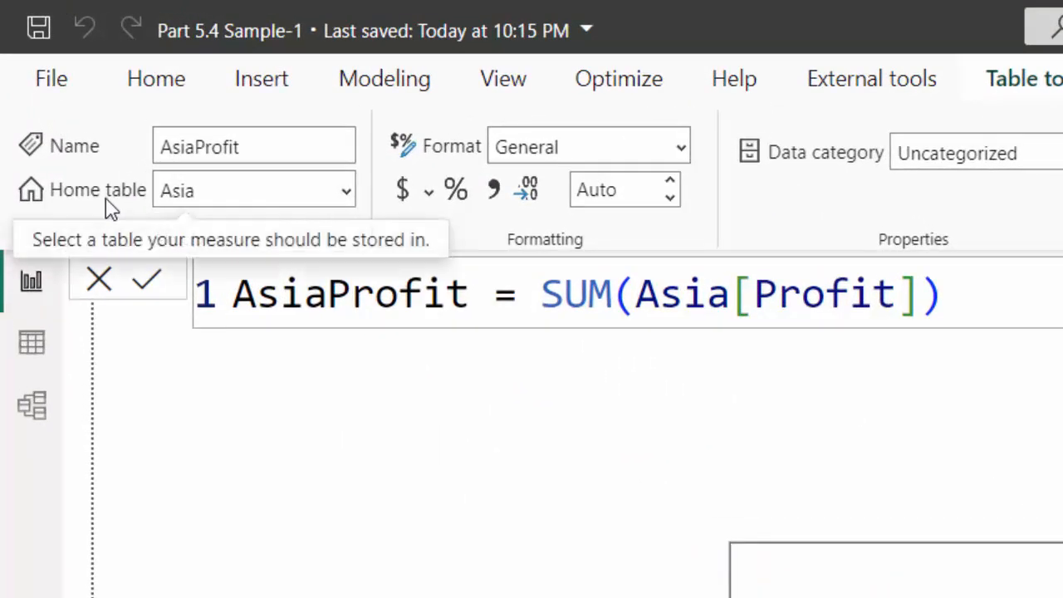
{"action": "left_click", "coordinate": [346, 193]}
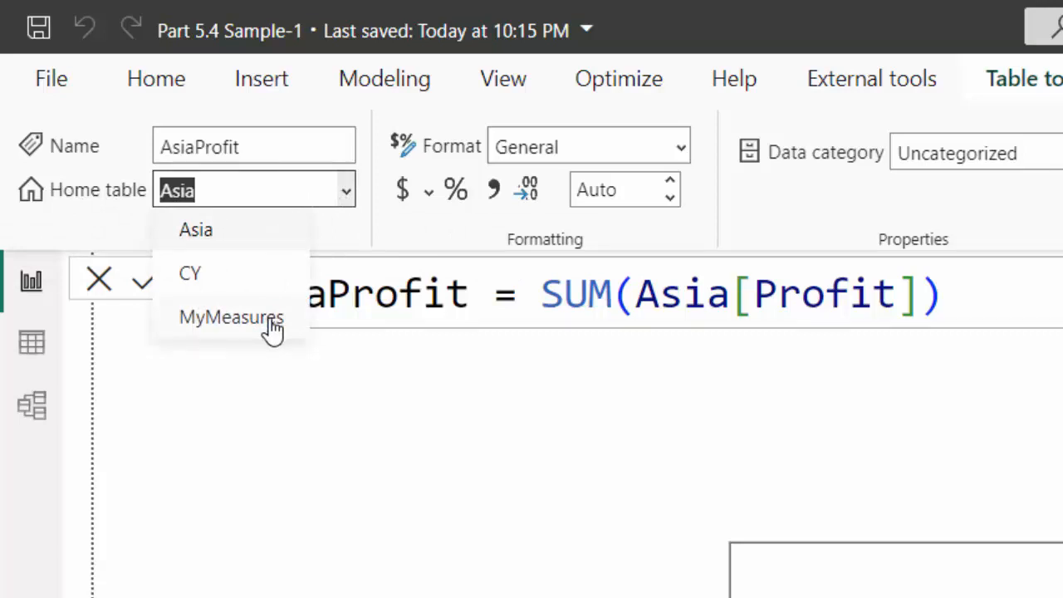
{"action": "left_click", "coordinate": [232, 317]}
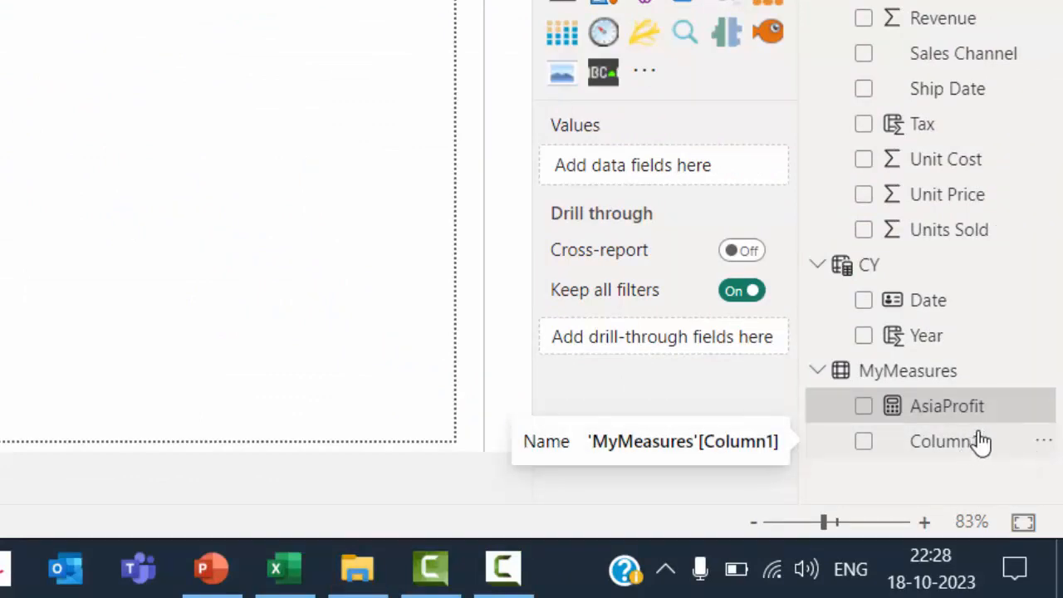
Hide Column1 in the MyMeasures table
{"action": "left_click", "coordinate": [1039, 444]}
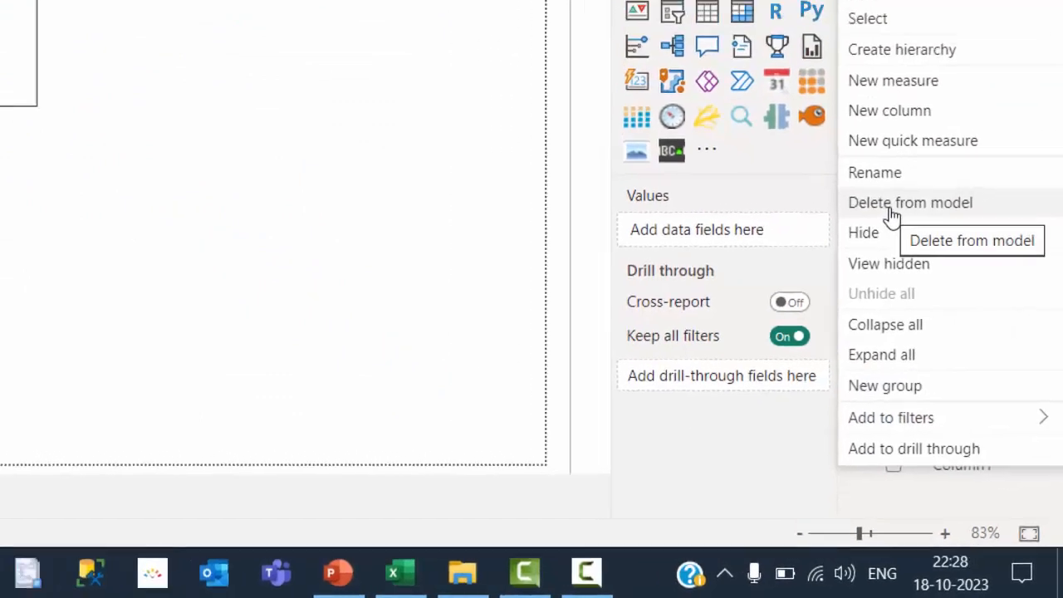
{"action": "left_click", "coordinate": [891, 209]}
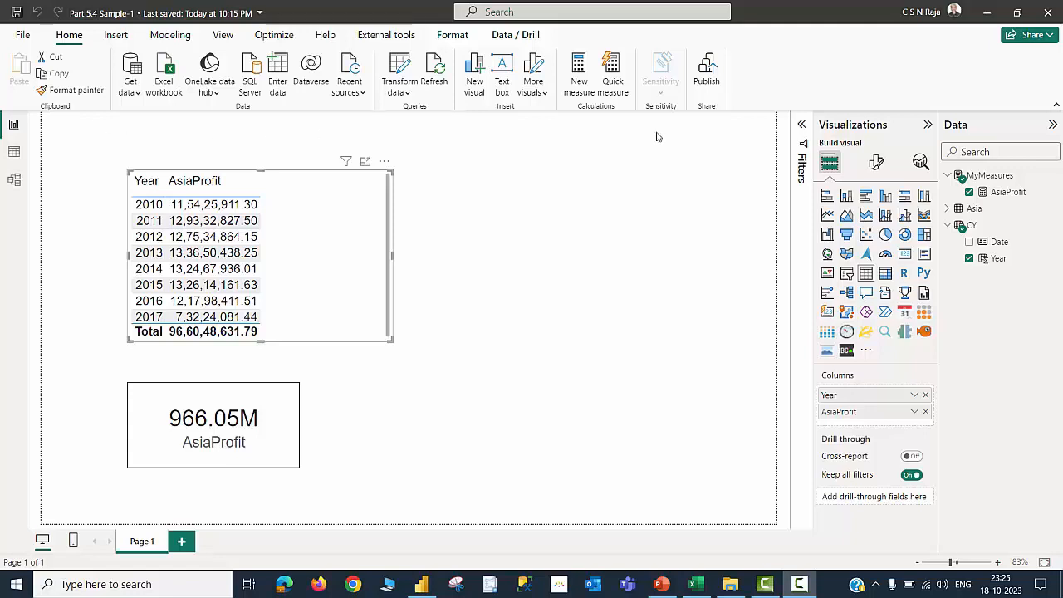
Start a new measure in MyMeasures named Profit YoY% and declare a variable ProfitPreYear
{"action": "left_click", "coordinate": [947, 211]}
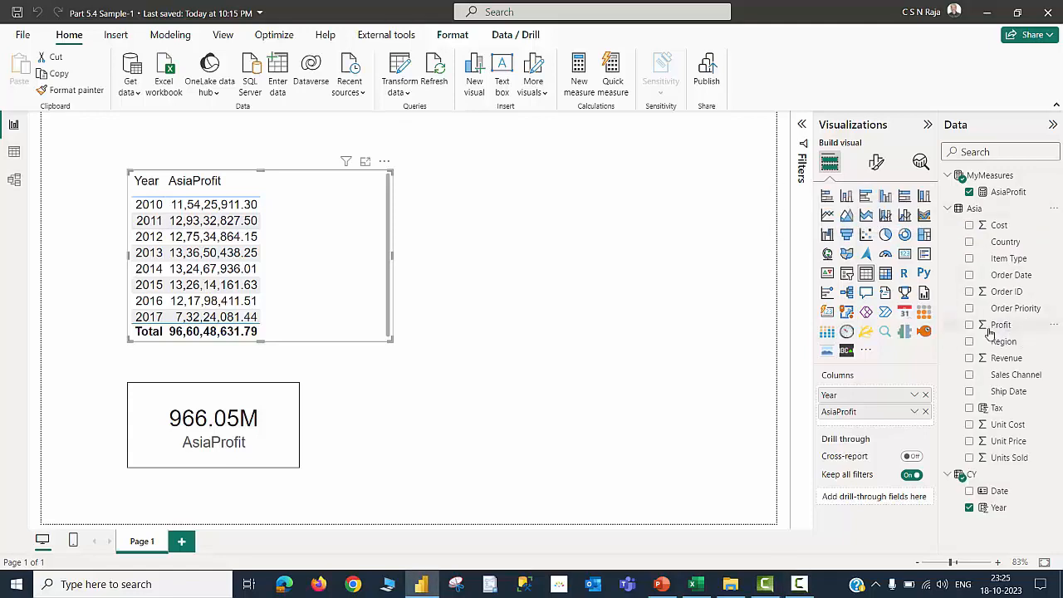
{"action": "left_click", "coordinate": [948, 209]}
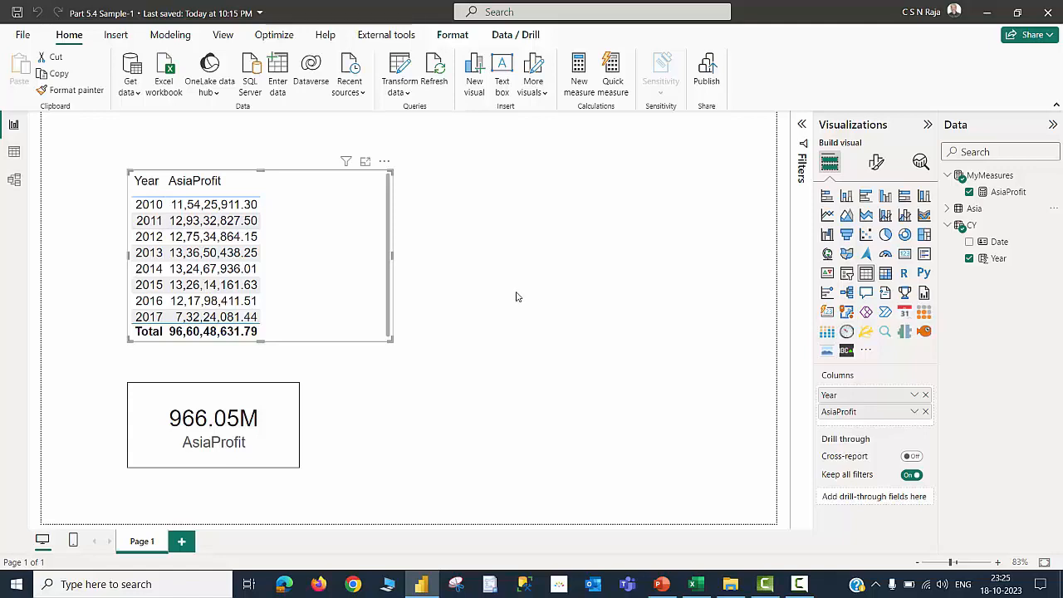
{"action": "left_click", "coordinate": [990, 177]}
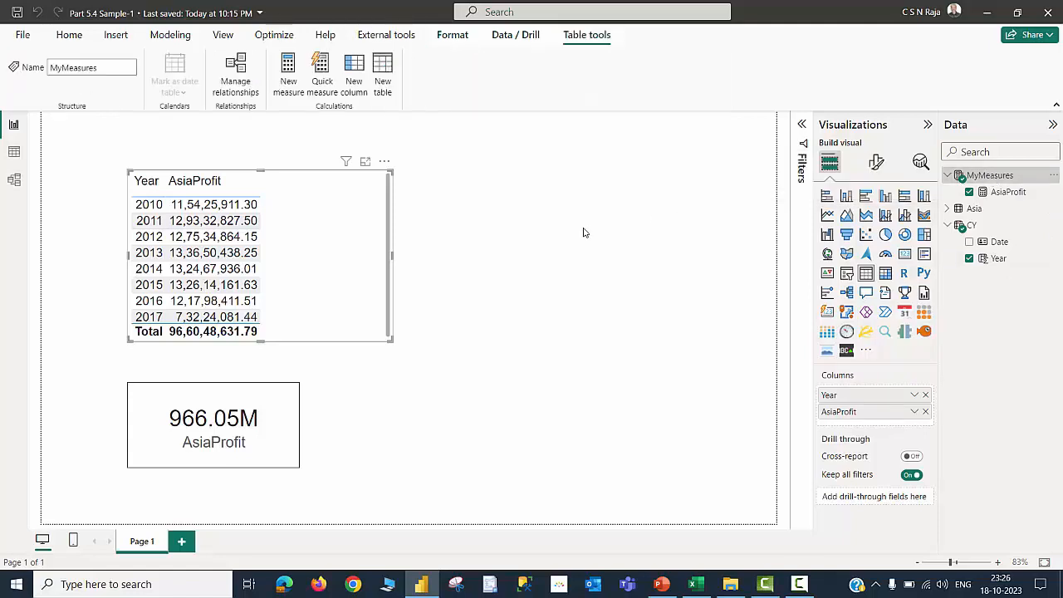
{"action": "left_click", "coordinate": [288, 72]}
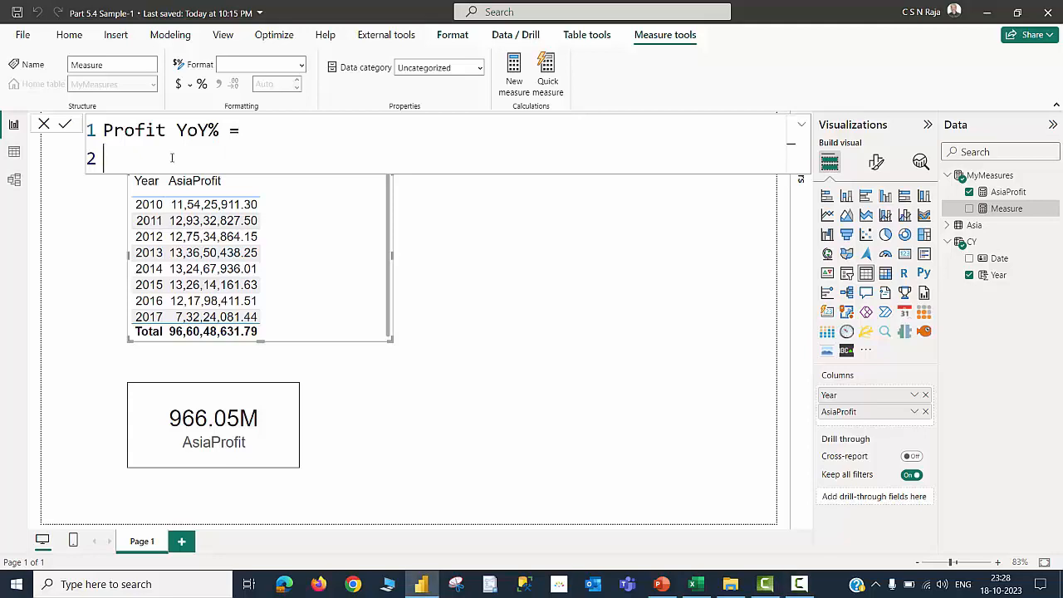
{"action": "type", "text": "VAR ProfitPreYear ="}
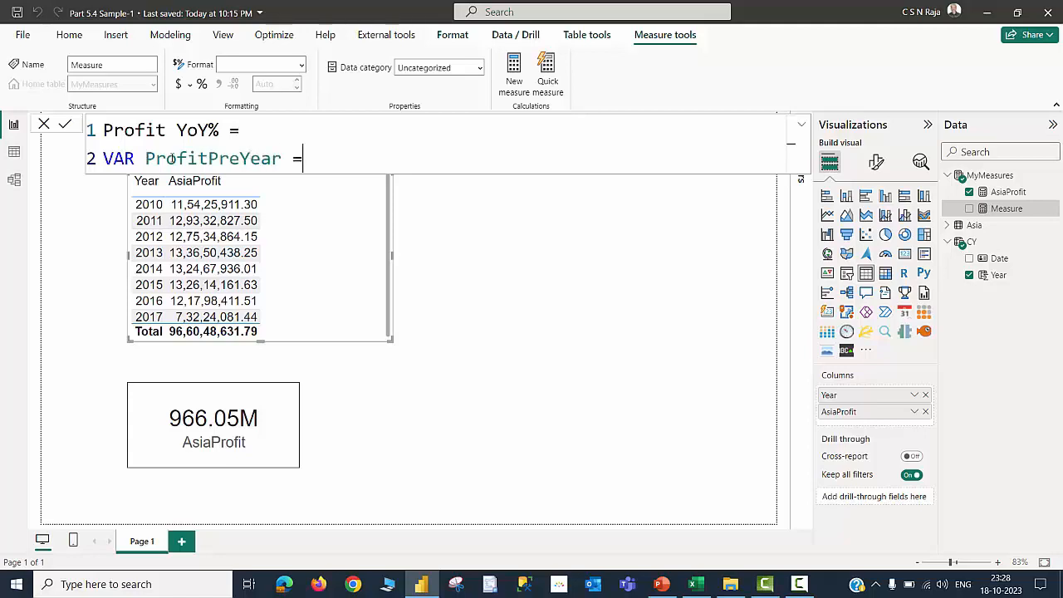
{"action": "key", "text": "shift+Return"}
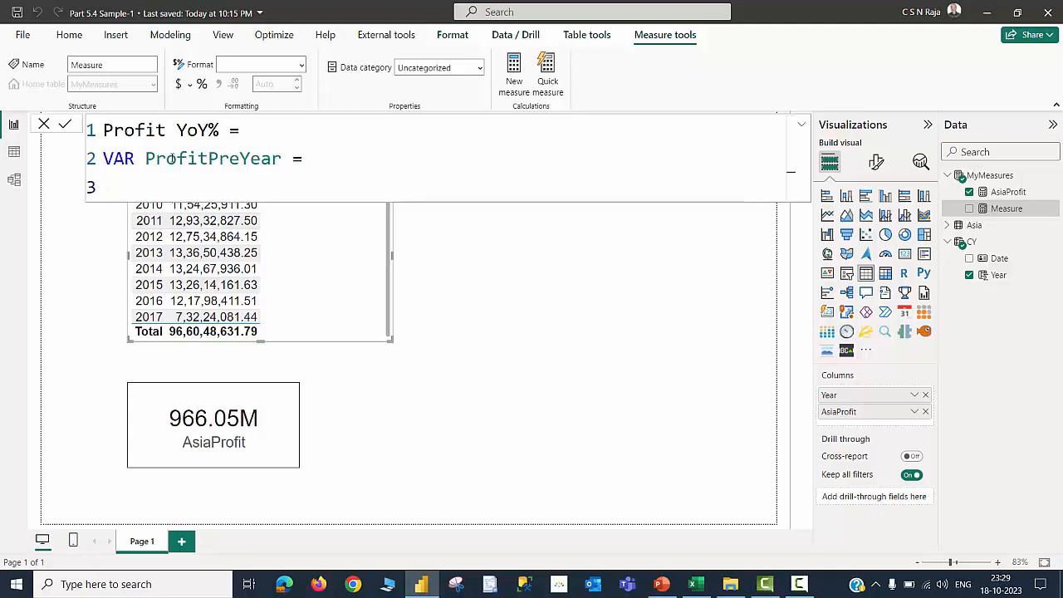
Define ProfitPreYear as CALCULATE([AsiaProfit], SAMEPERIODLASTYEAR(CY[Date]))
{"action": "key", "text": "Tab"}
{"action": "type", "text": "cal"}
{"action": "key", "text": "Tab"}
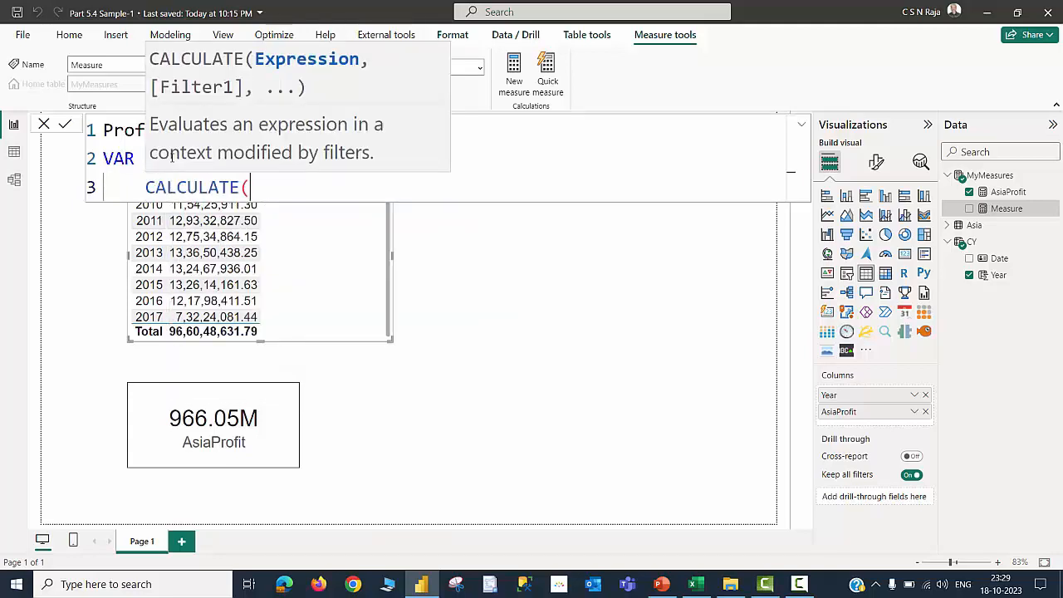
{"action": "key", "text": "shift+Return"}
{"action": "type", "text": "["}
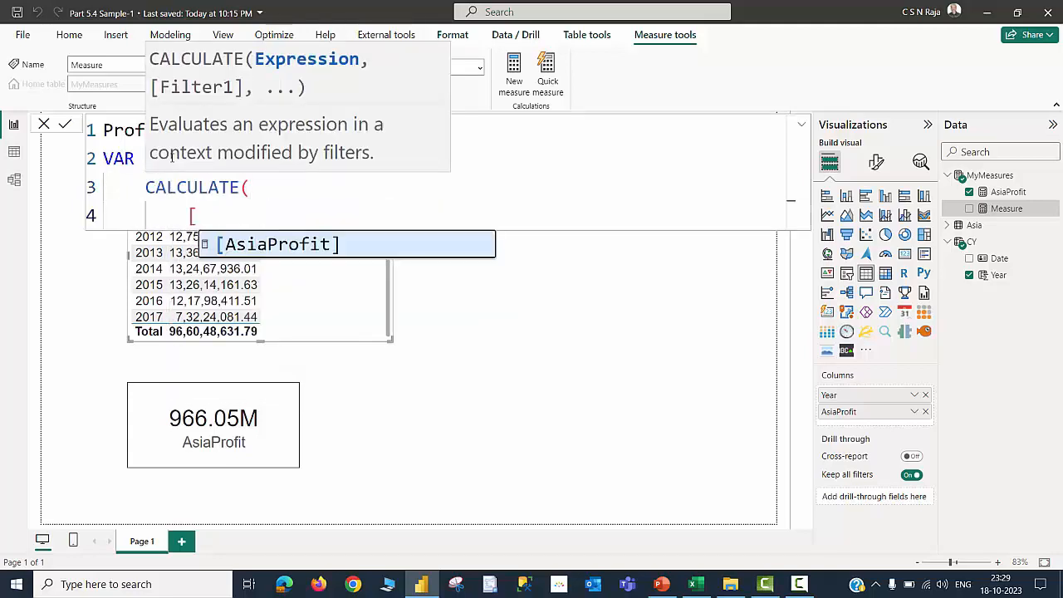
{"action": "key", "text": "Tab"}
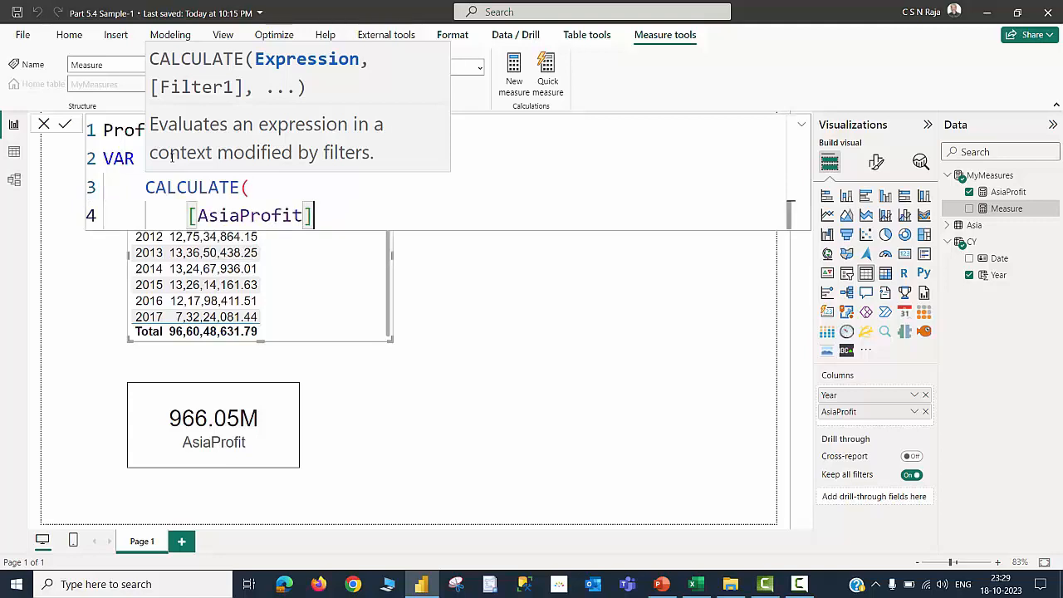
{"action": "type", "text": ","}
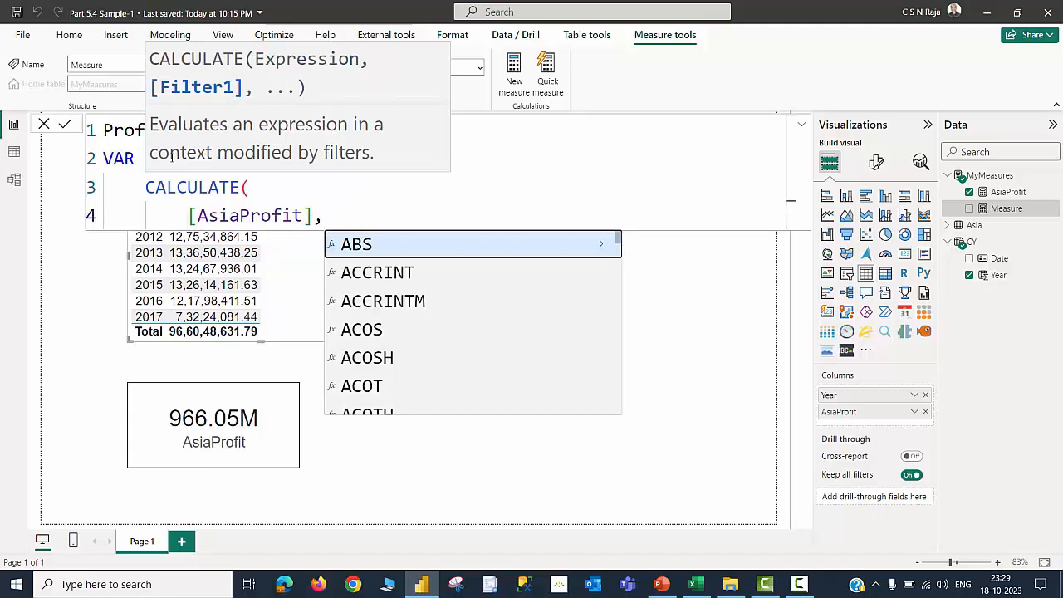
{"action": "key", "text": "shift+Return"}
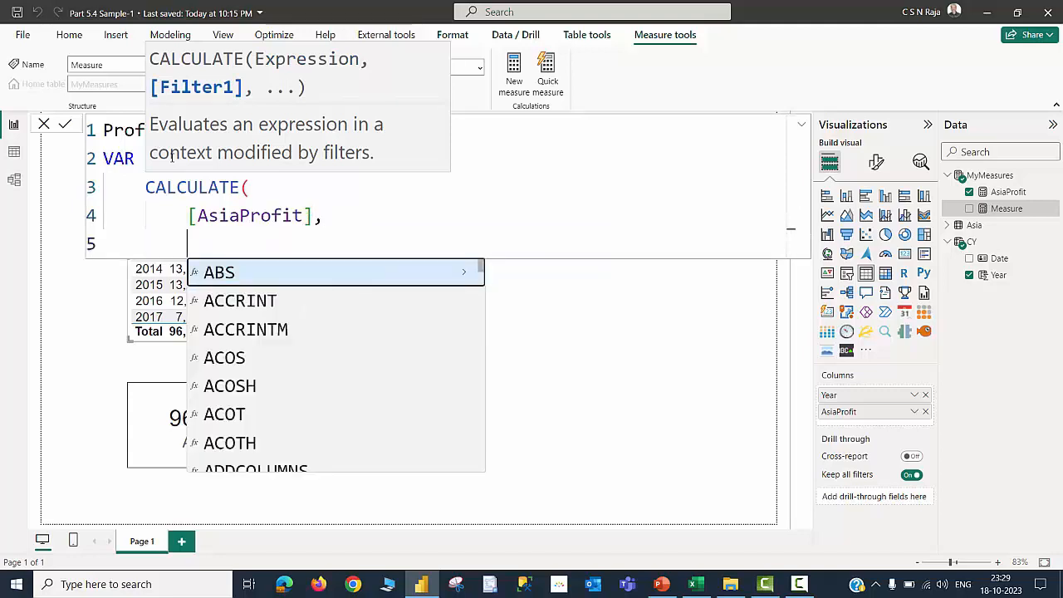
{"action": "type", "text": "sam"}
{"action": "key", "text": "Tab"}
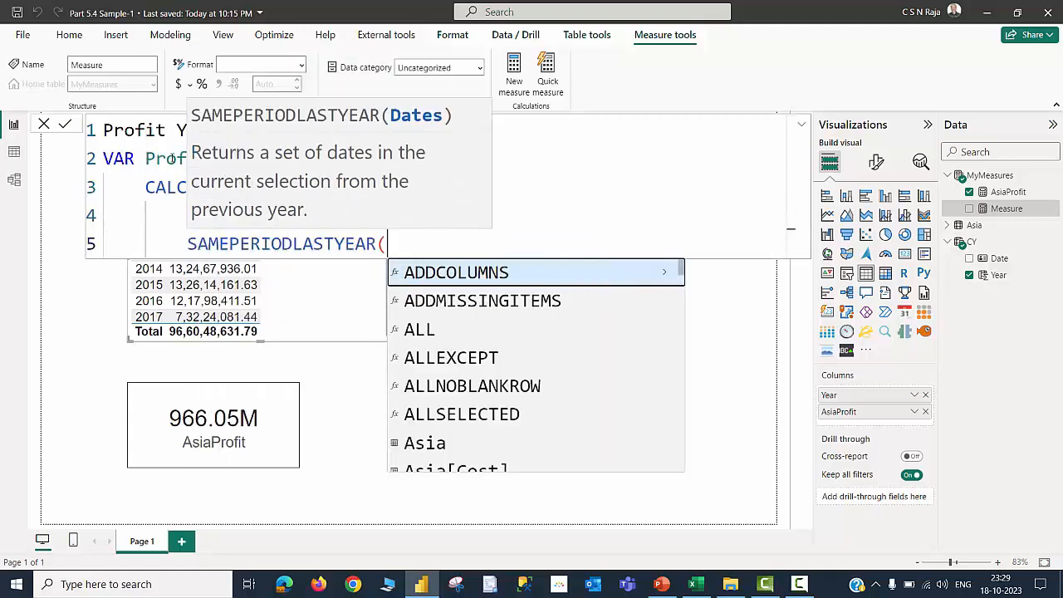
{"action": "type", "text": "cy"}
{"action": "key", "text": "Down"}
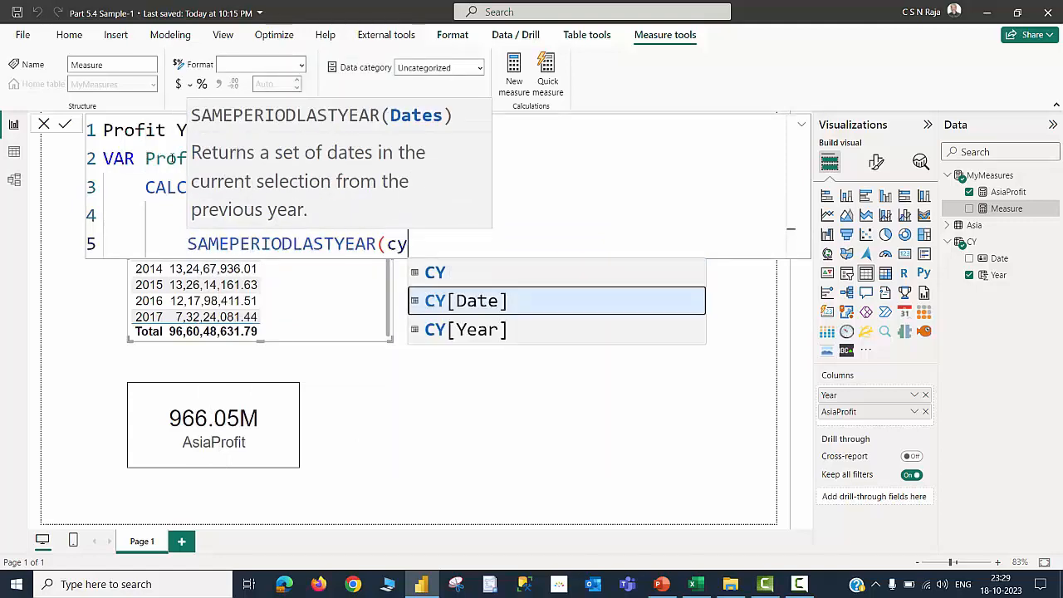
{"action": "key", "text": "Tab"}
{"action": "type", "text": ")"}
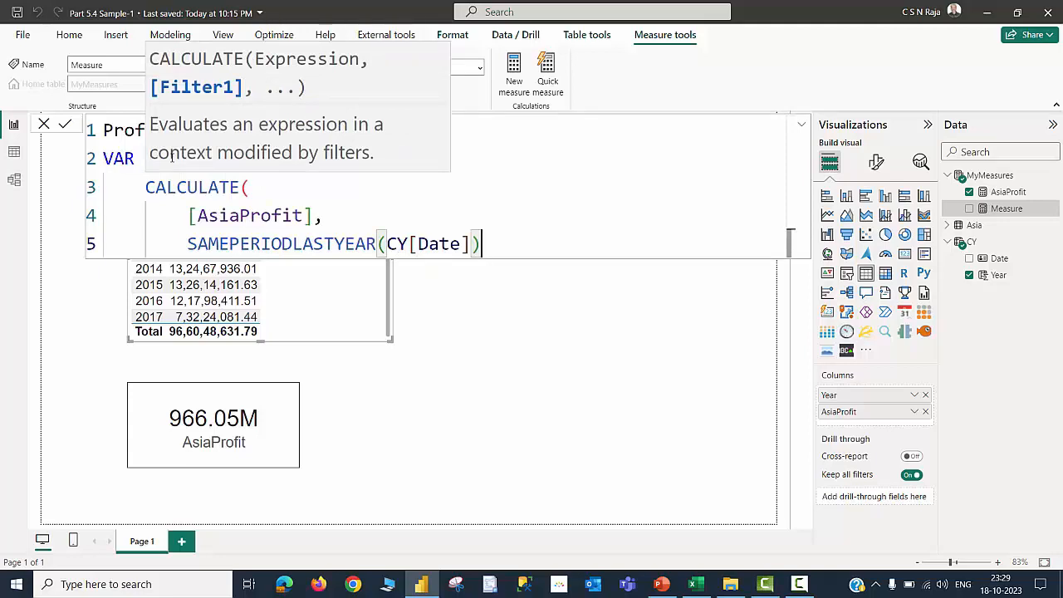
{"action": "key", "text": "Return"}
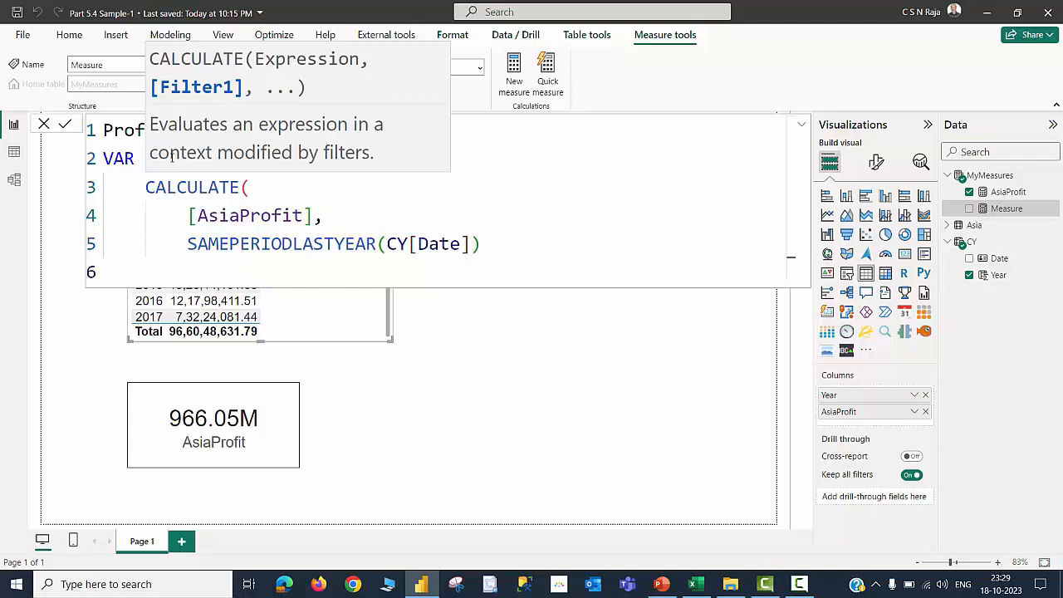
{"action": "type", "text": ")"}
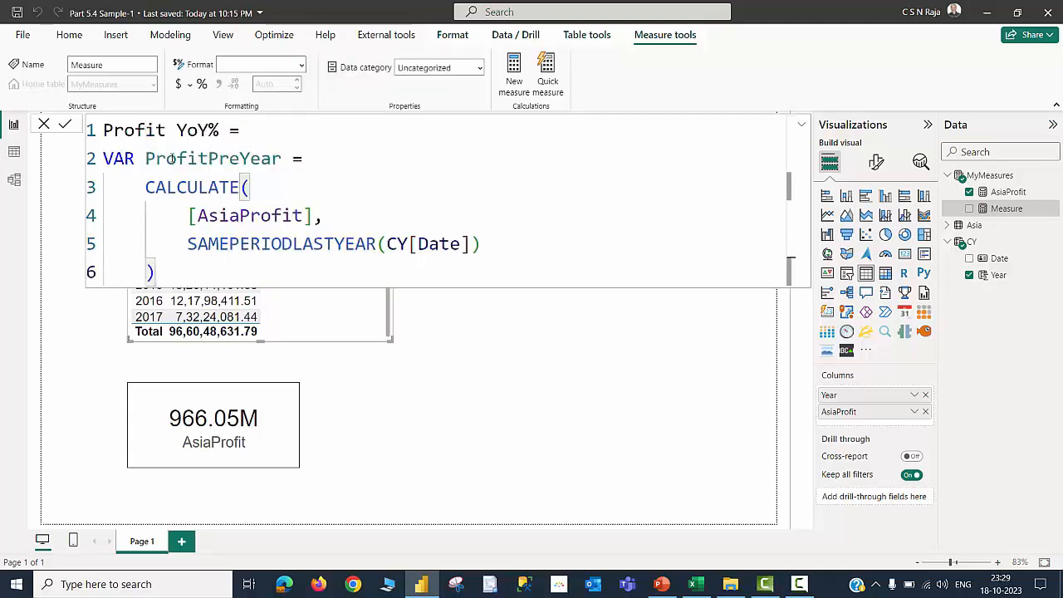
Add a RETURN line and start a DIVIDE whose numerator is [AsiaProfit]-ProfitPreYear
{"action": "key", "text": "shift+Return"}
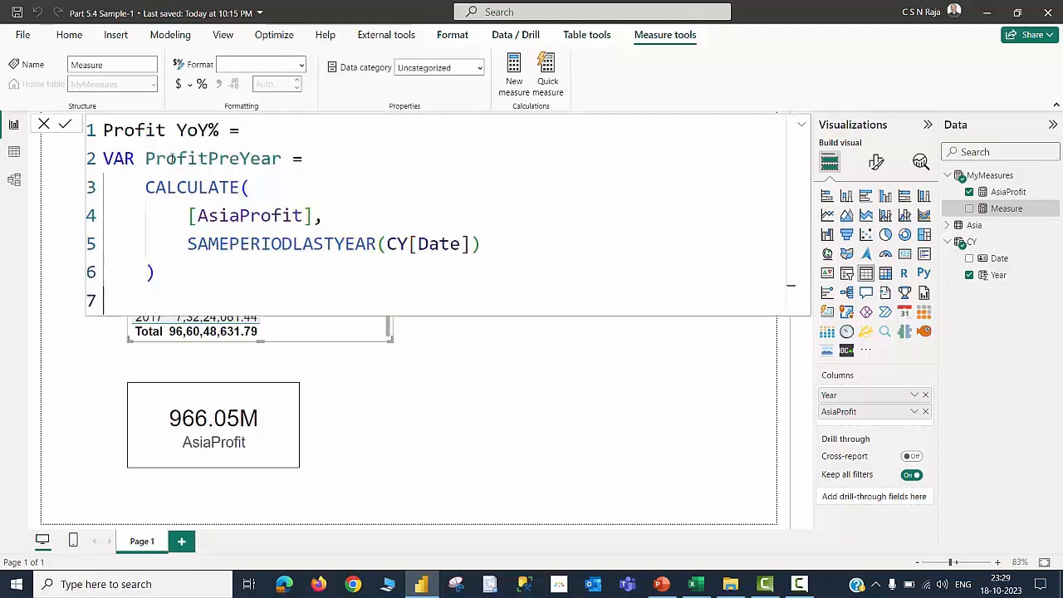
{"action": "type", "text": "RETURN"}
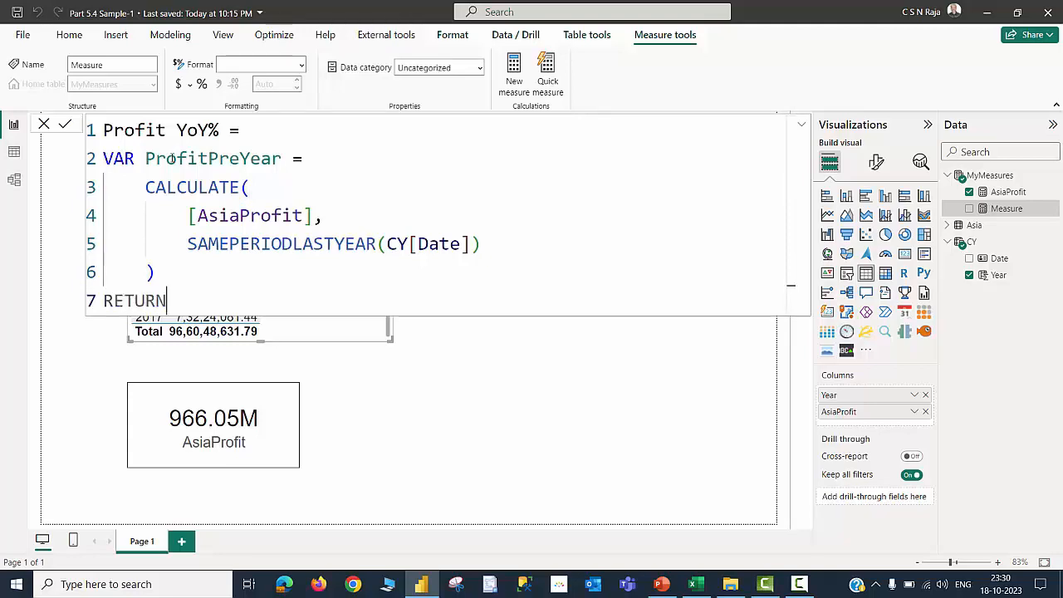
{"action": "key", "text": "shift+Return"}
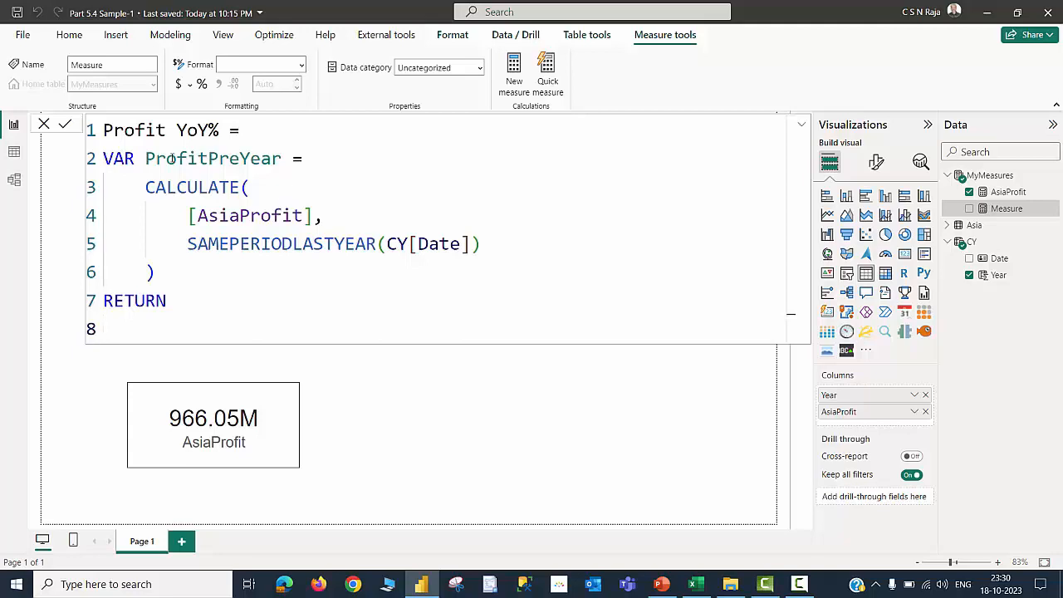
{"action": "type", "text": "DIVIDE("}
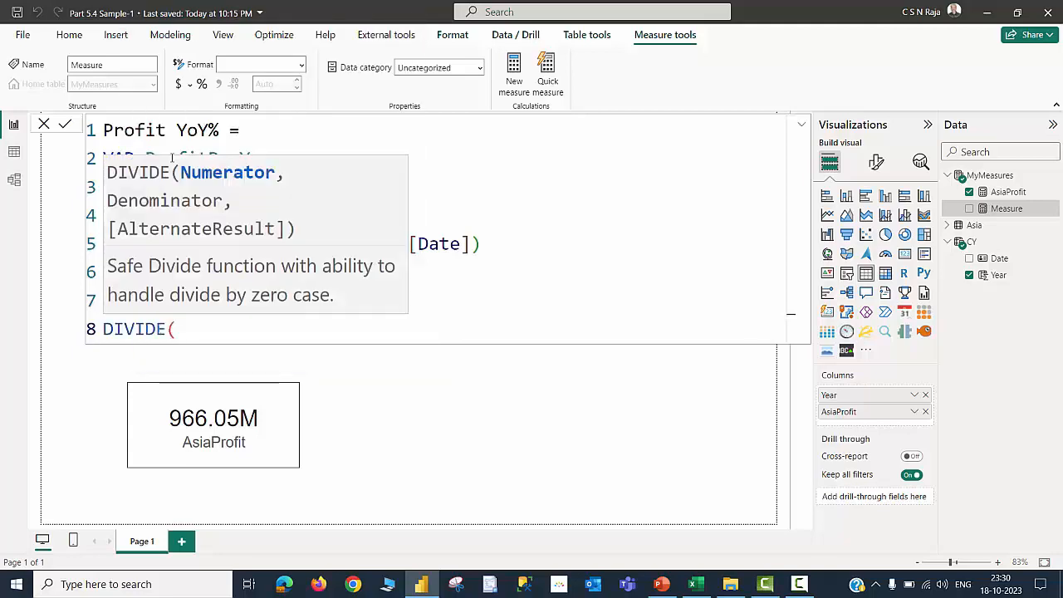
{"action": "key", "text": "shift+Return"}
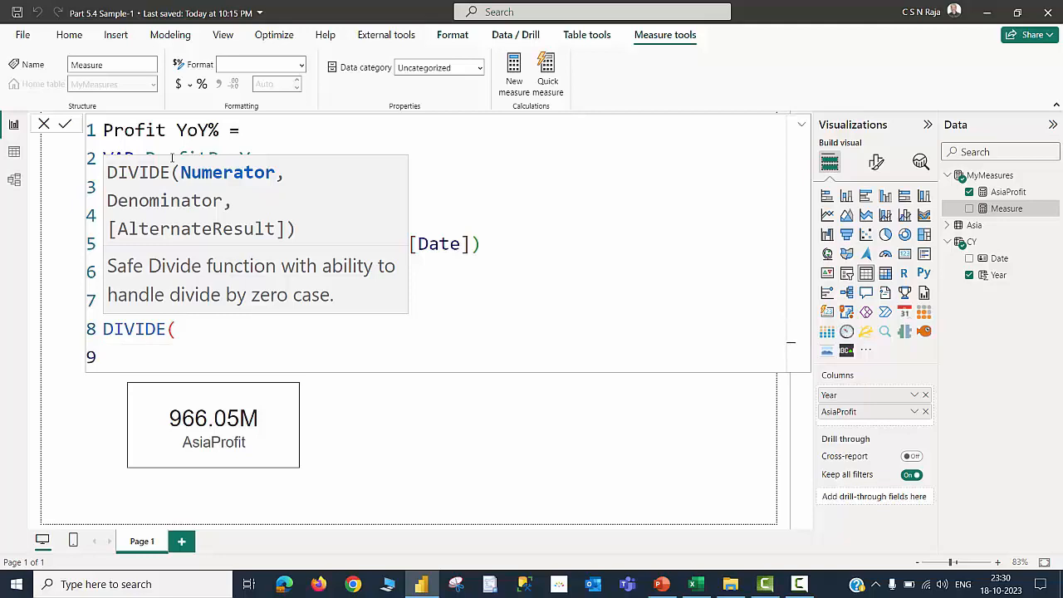
{"action": "type", "text": "[AsiaProfit]"}
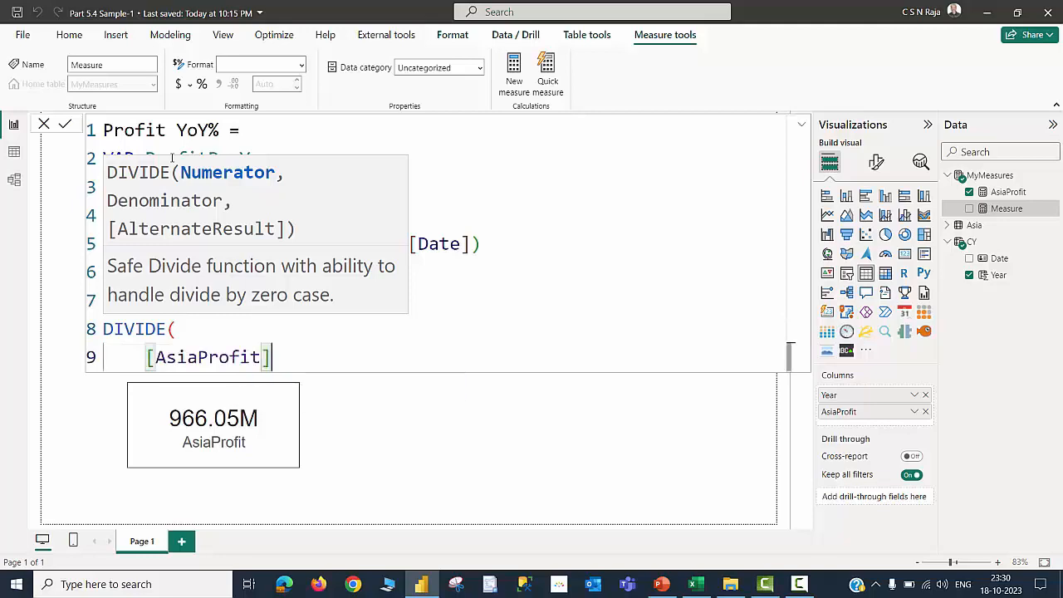
{"action": "type", "text": "-"}
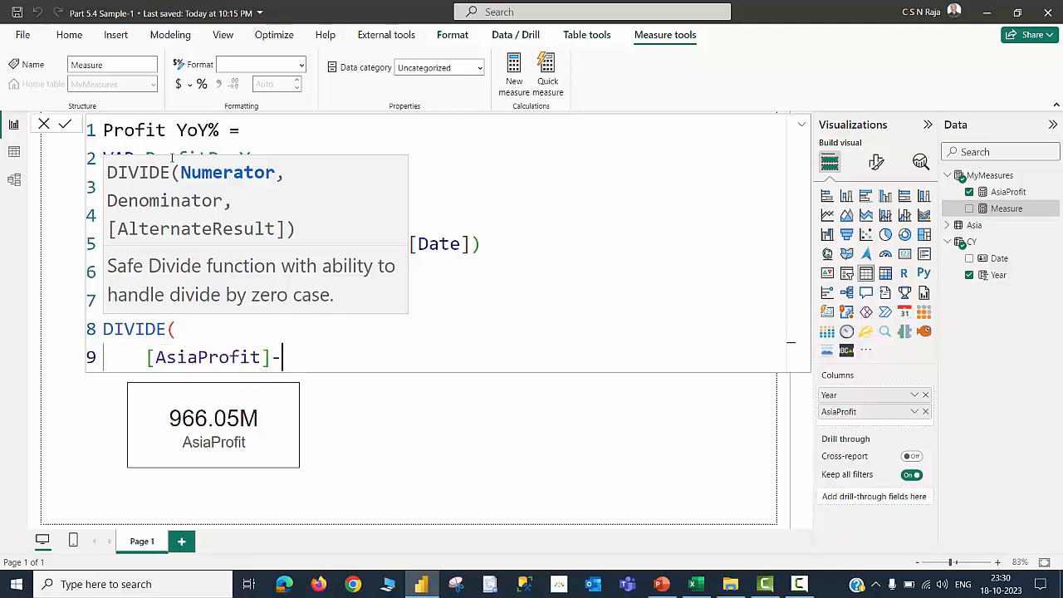
{"action": "type", "text": "PRE"}
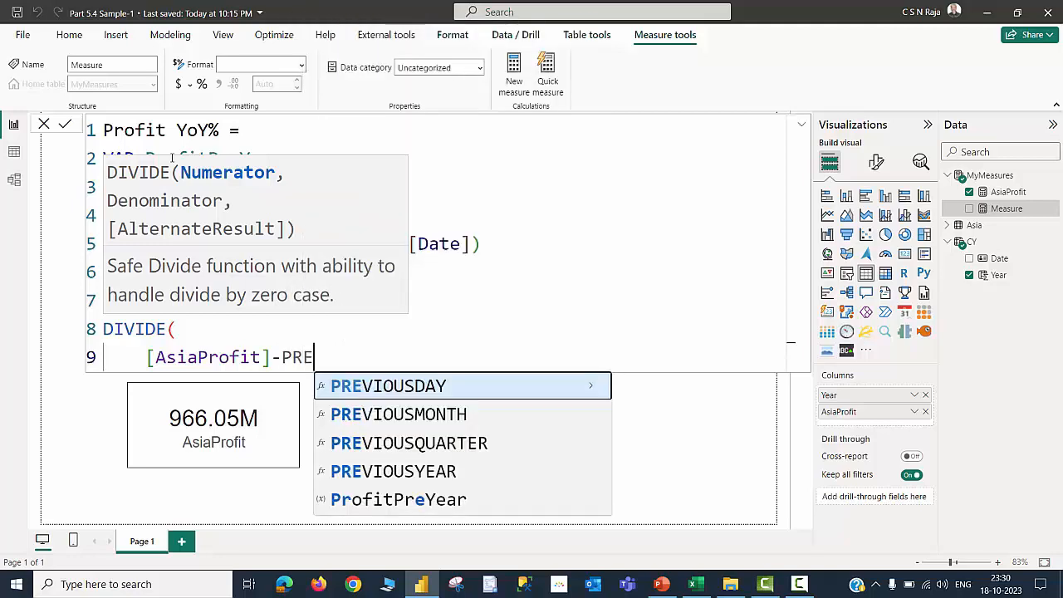
{"action": "key", "text": "Down"}
{"action": "key", "text": "Down"}
{"action": "key", "text": "Down"}
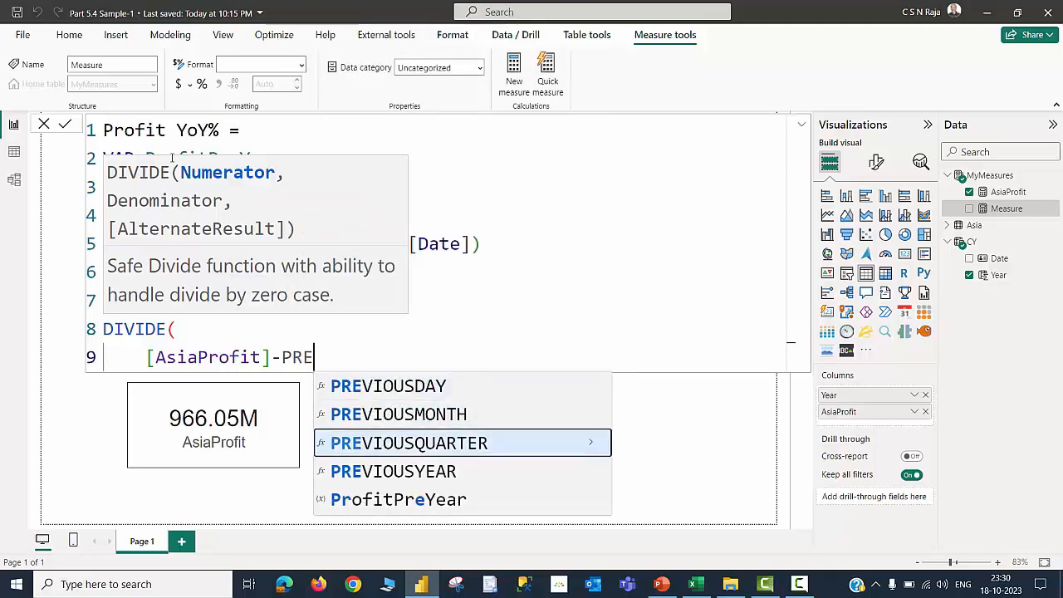
{"action": "key", "text": "Down"}
{"action": "key", "text": "Tab"}
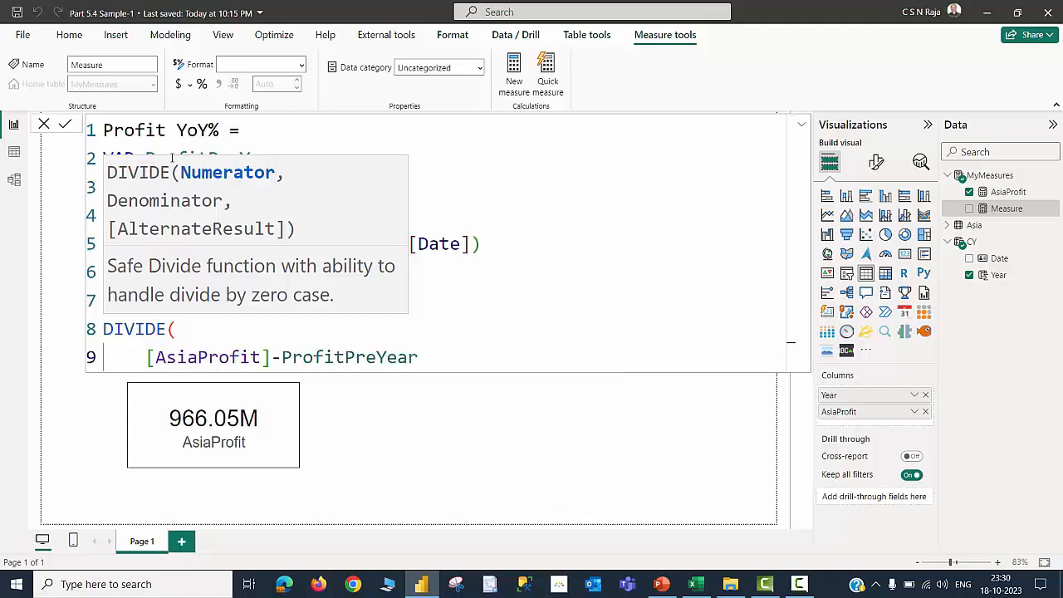
{"action": "type", "text": ","}
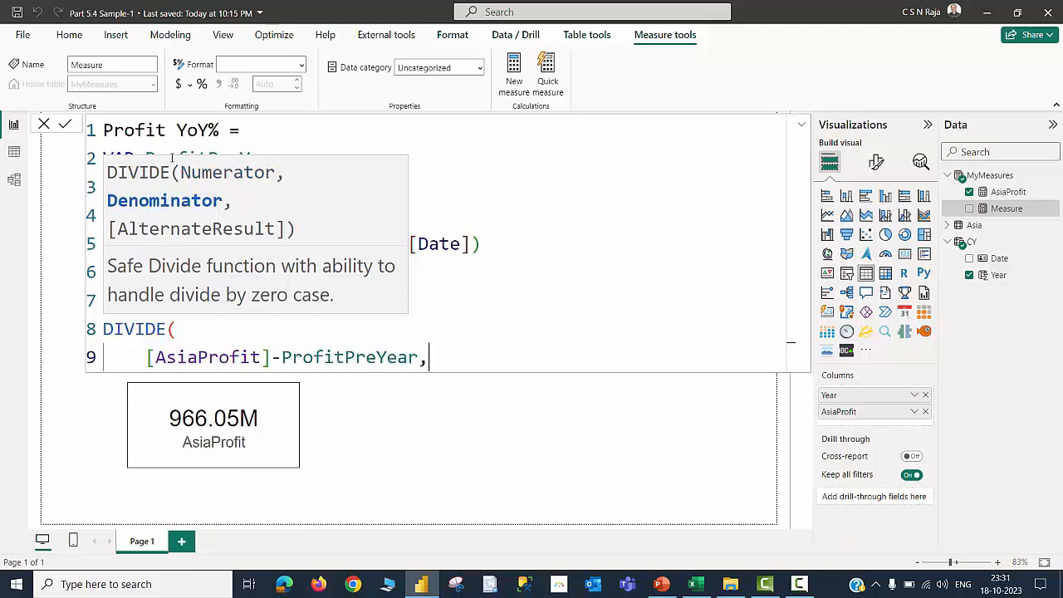
Enter ProfitPreYear as the DIVIDE denominator and close the bracket
{"action": "key", "text": "Return"}
{"action": "type", "text": "PR"}
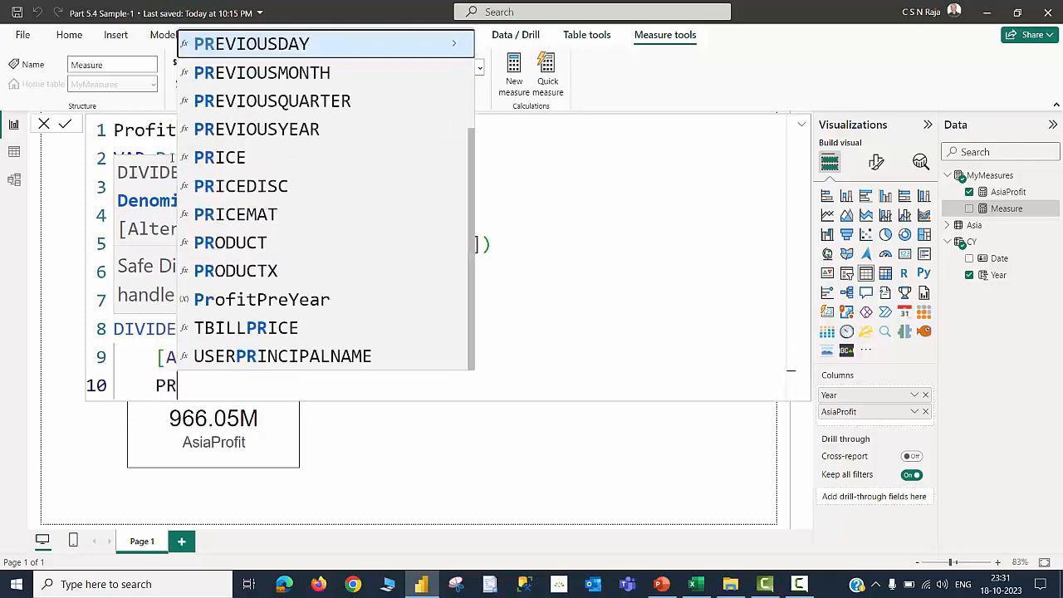
{"action": "type", "text": "o"}
{"action": "key", "text": "Tab"}
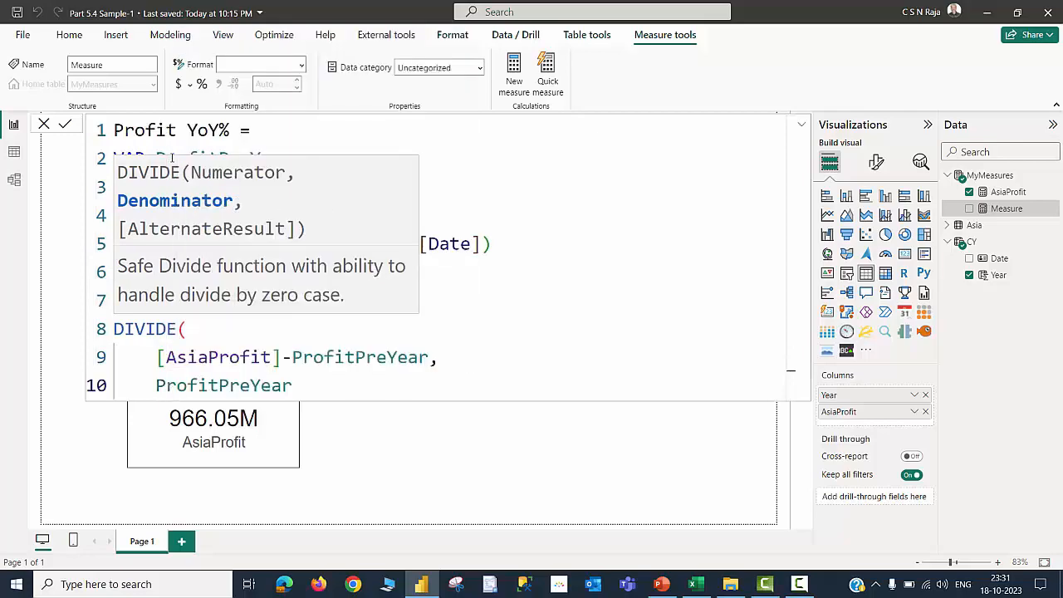
{"action": "type", "text": ")"}
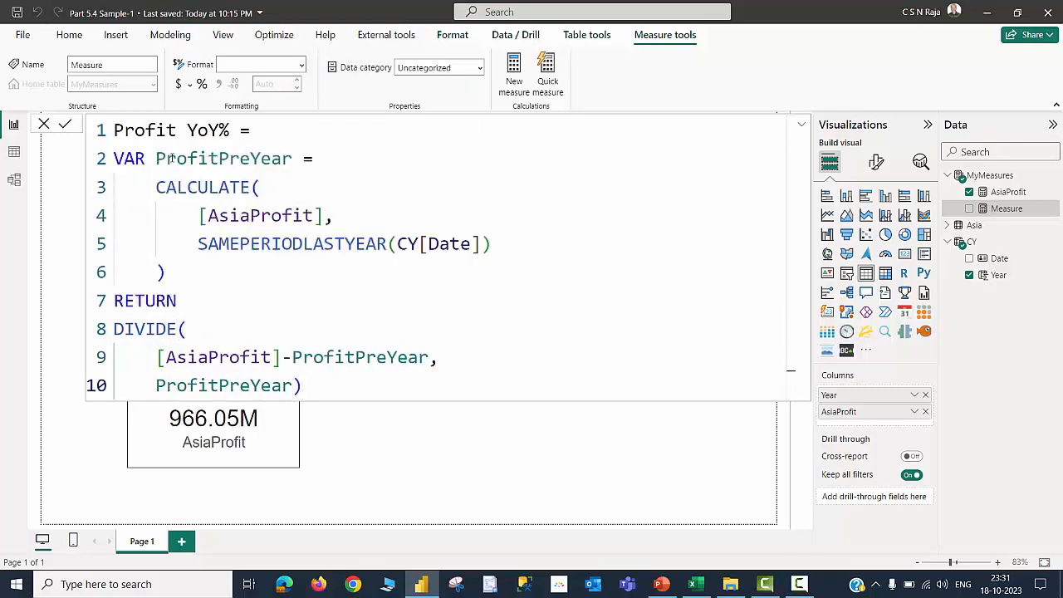
{"action": "key", "text": "Return"}
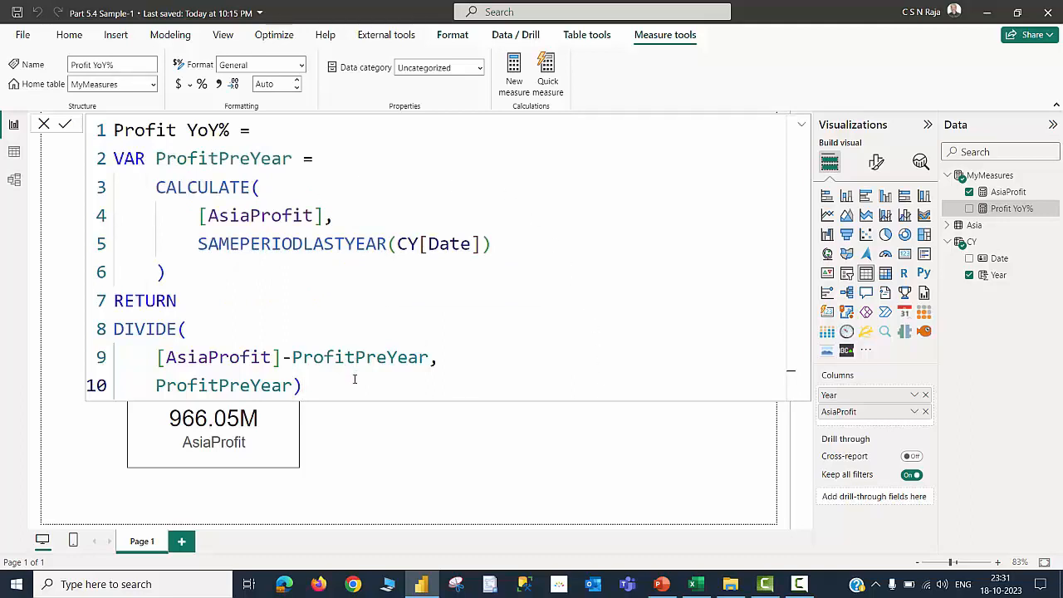
Commit the Profit YoY% measure and set its format to Percentage
{"action": "left_click", "coordinate": [43, 125]}
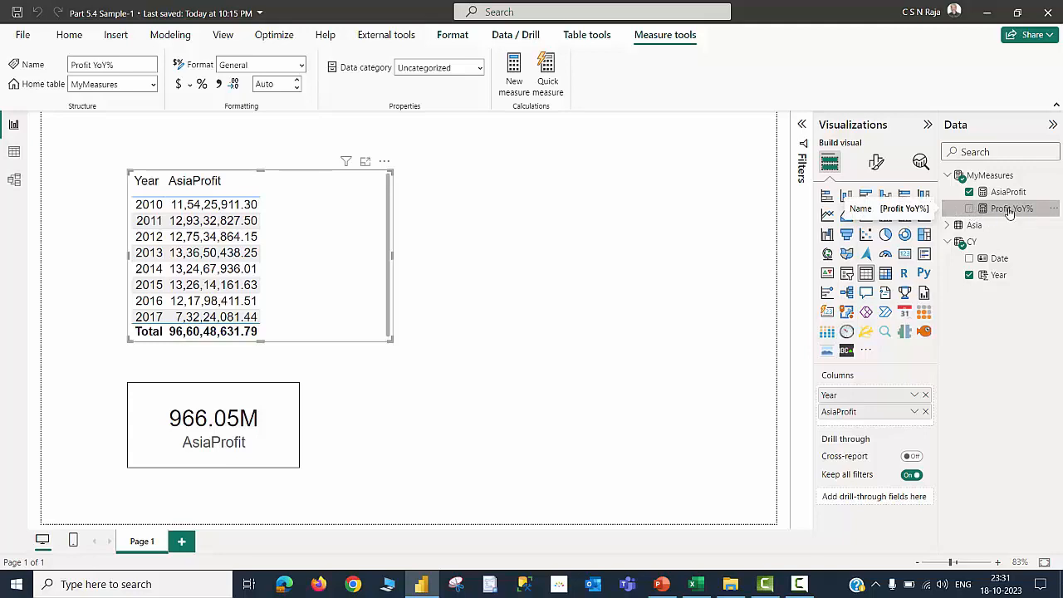
{"action": "left_click", "coordinate": [202, 85]}
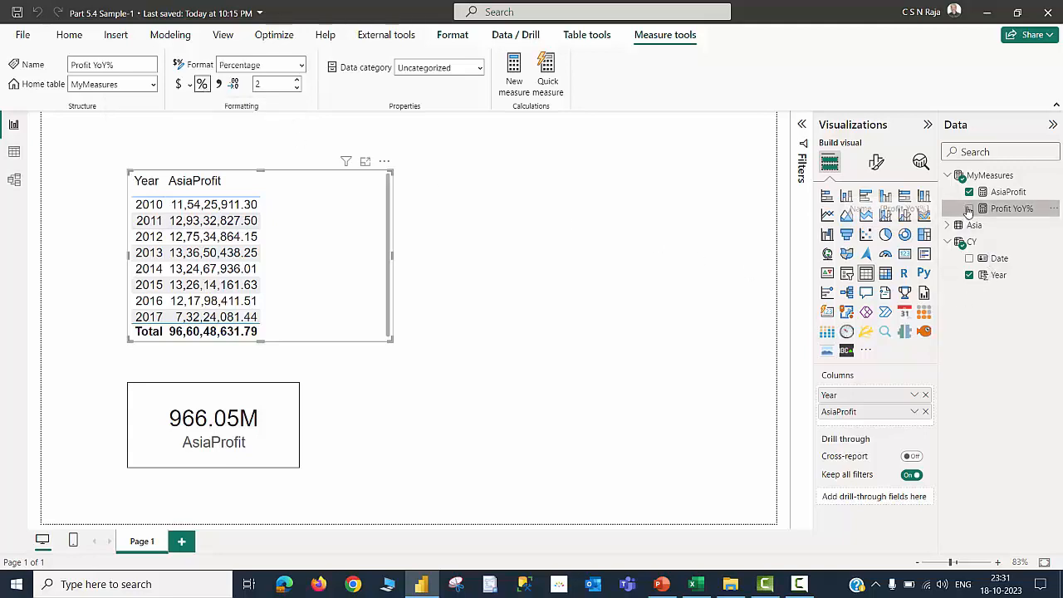
Wrap the Profit YoY% DIVIDE in IF( ISINSCOPE(CY[Year]), … ) and commit the measure
{"action": "left_click", "coordinate": [969, 209]}
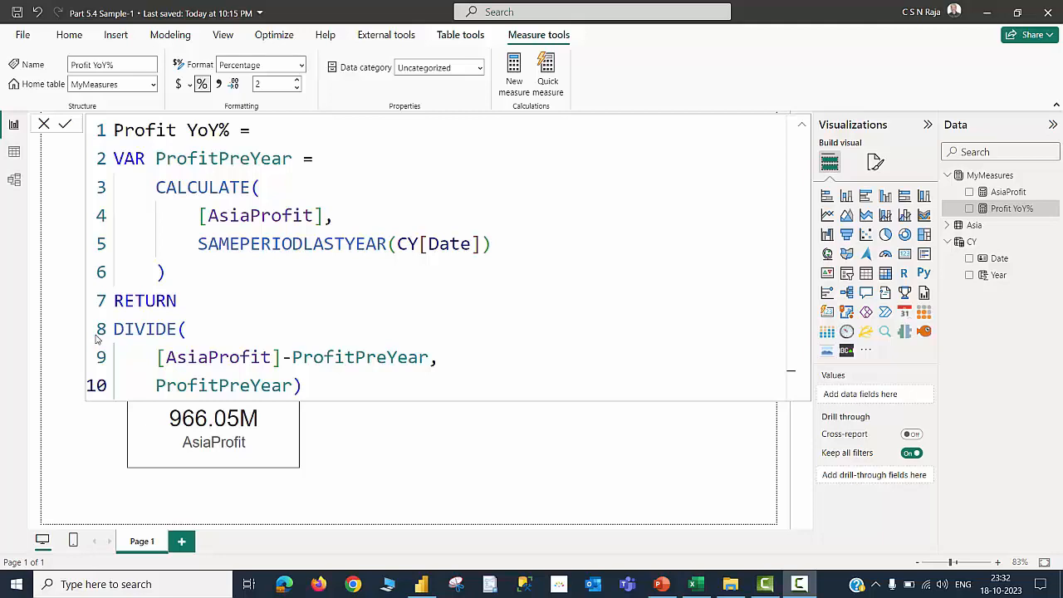
{"action": "double_click", "coordinate": [186, 302]}
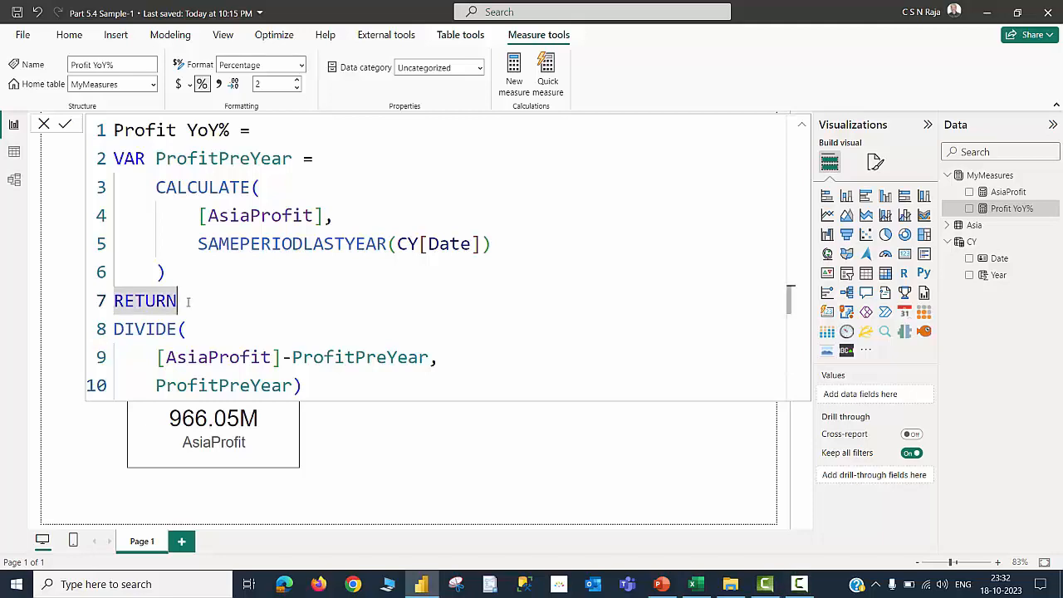
{"action": "key", "text": "Return"}
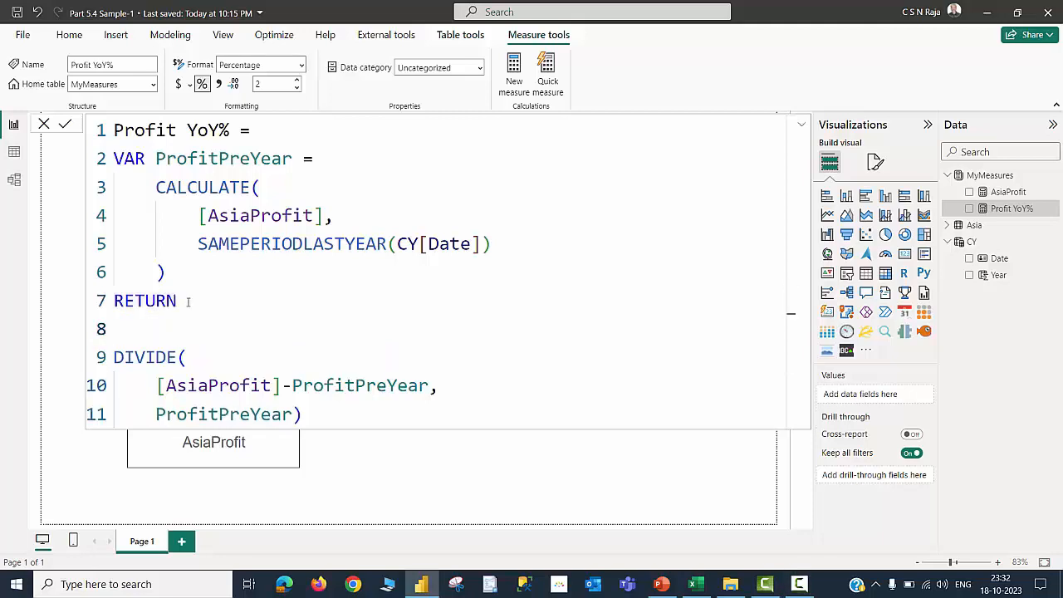
{"action": "type", "text": "IF ( "}
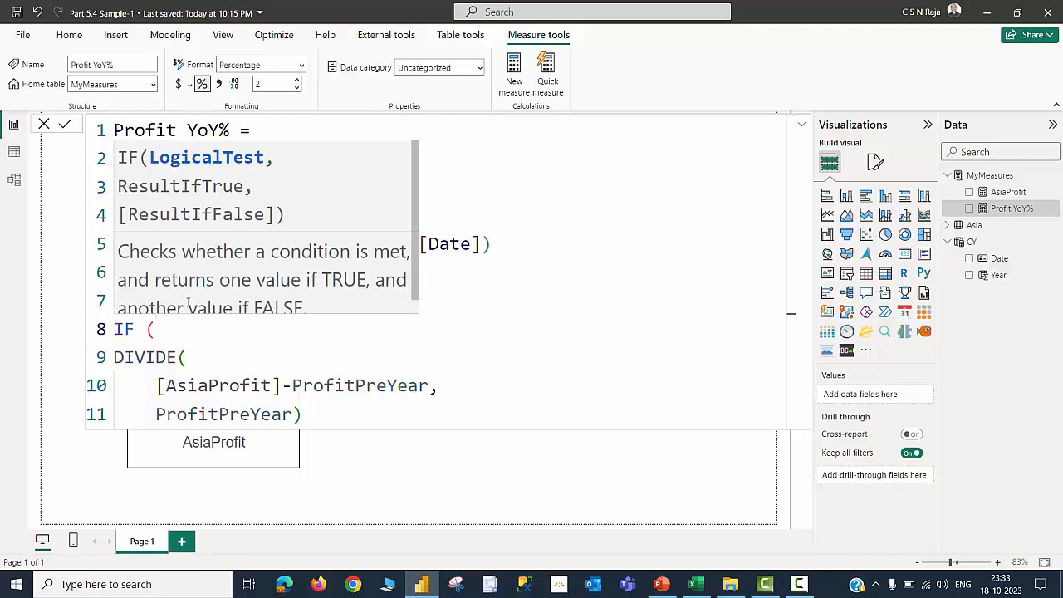
{"action": "type", "text": "ISINS"}
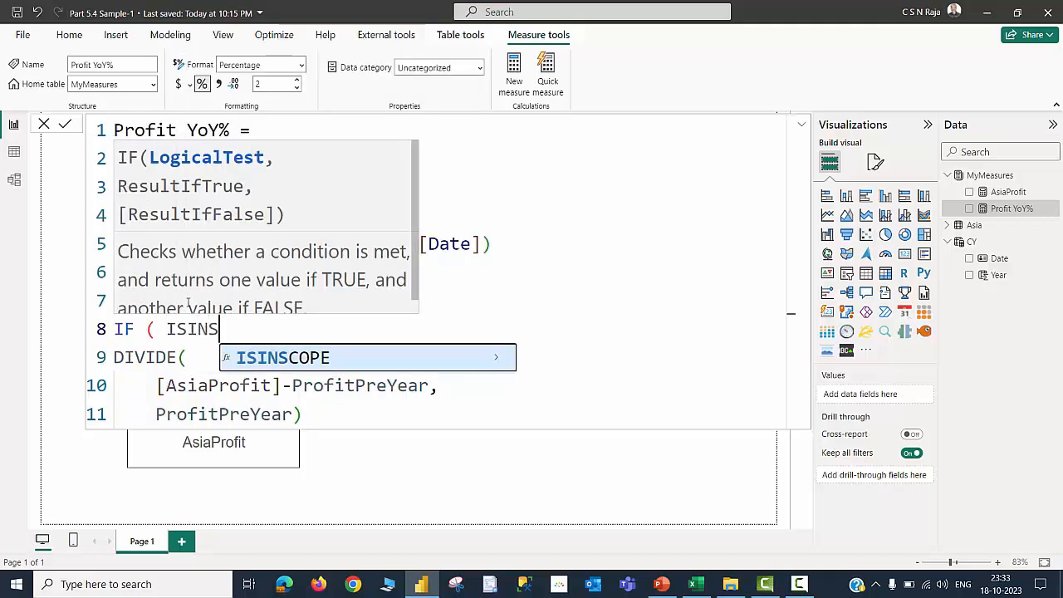
{"action": "key", "text": "Tab"}
{"action": "type", "text": "CY"}
{"action": "key", "text": "Down"}
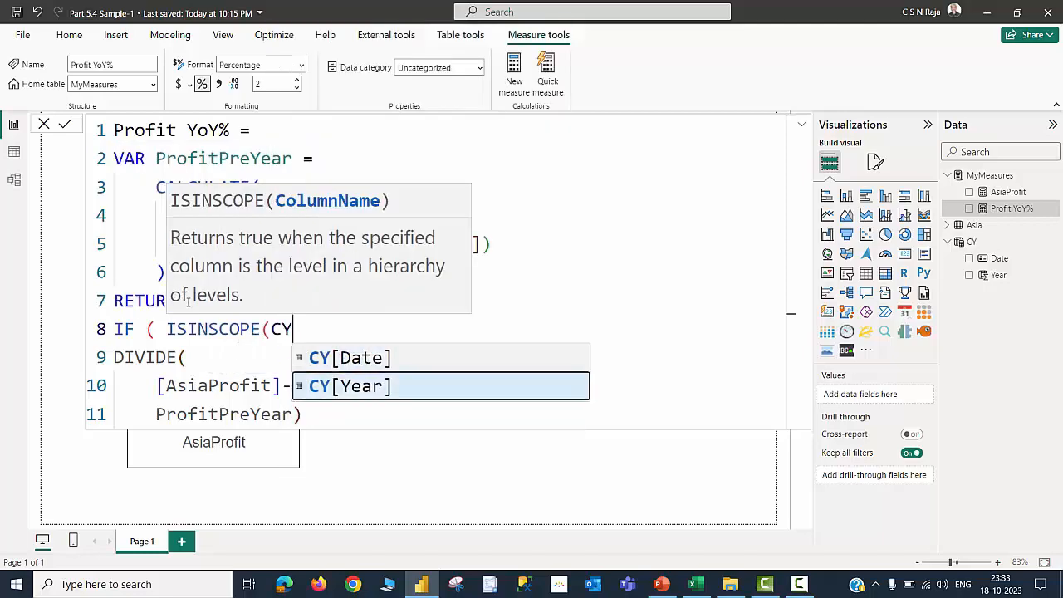
{"action": "key", "text": "Tab"}
{"action": "type", "text": "),"}
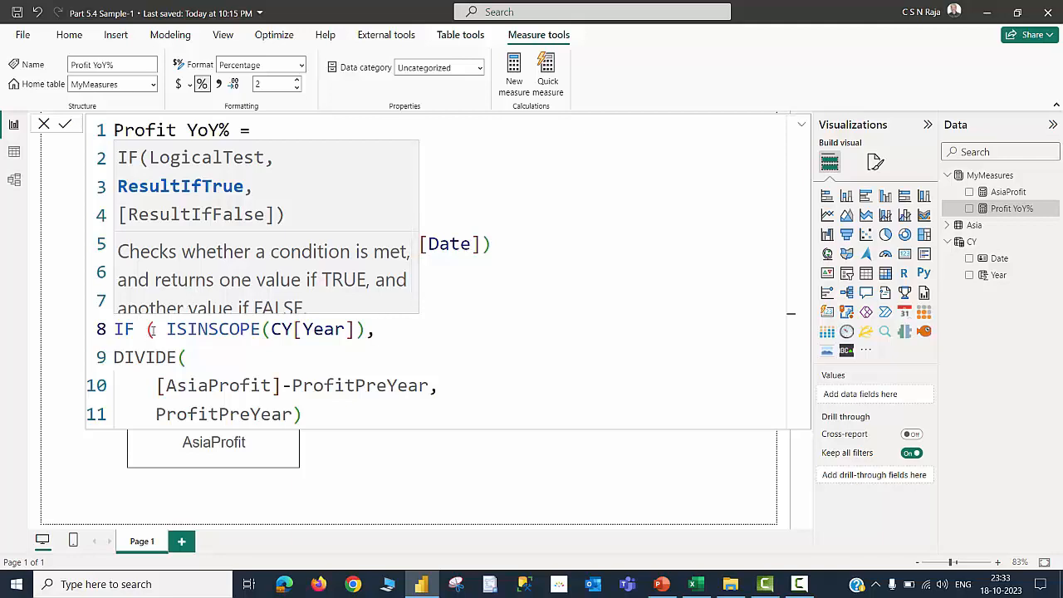
{"action": "left_click", "coordinate": [326, 416]}
{"action": "type", "text": ")"}
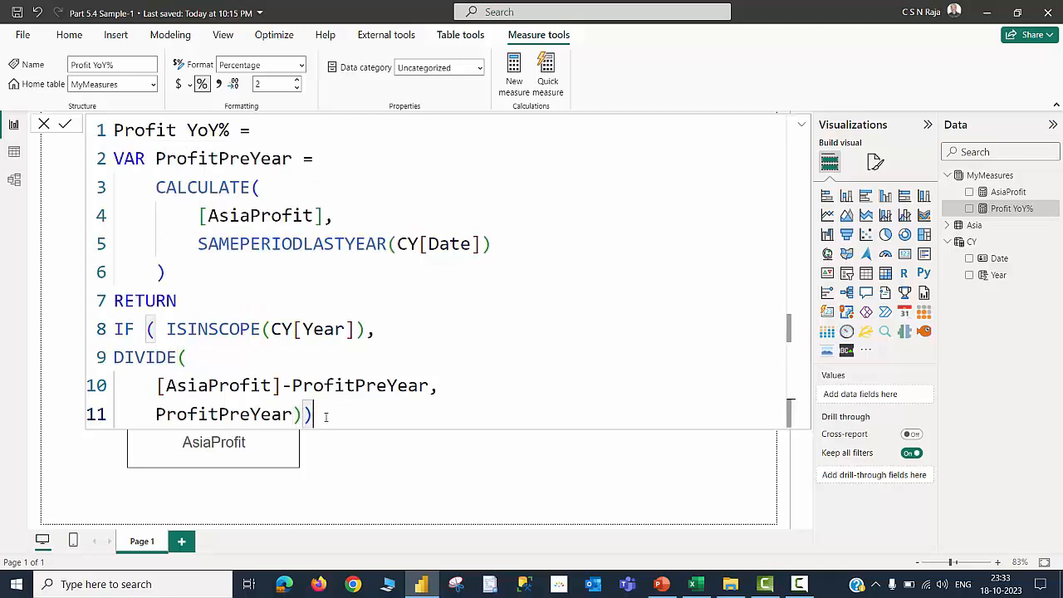
{"action": "left_click", "coordinate": [43, 126]}
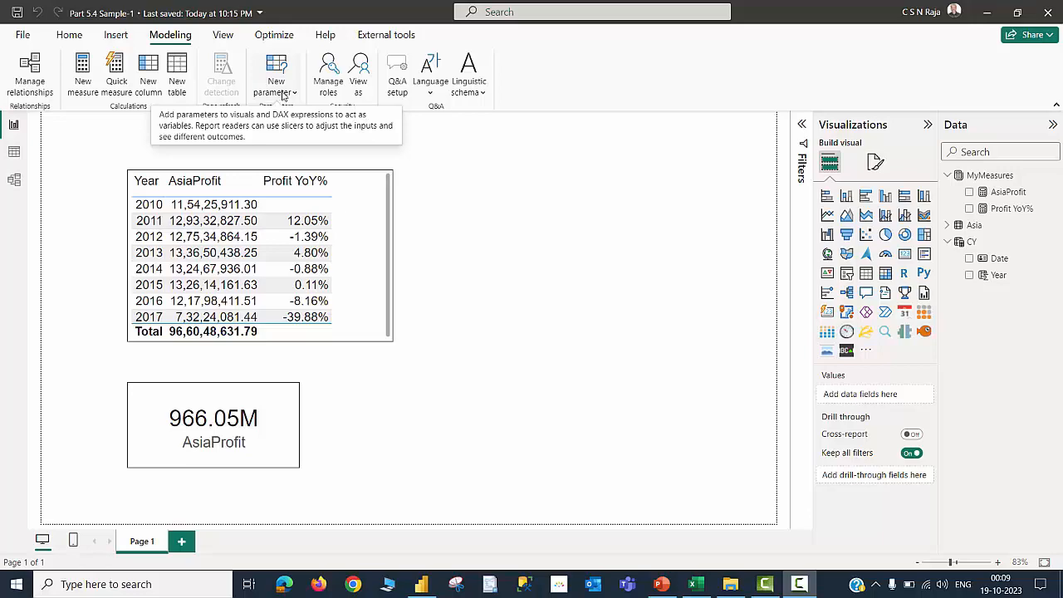
Create a numeric range parameter named Goal from 1 to 2, increment 0.1, default 1, with a slicer
{"action": "left_click", "coordinate": [290, 94]}
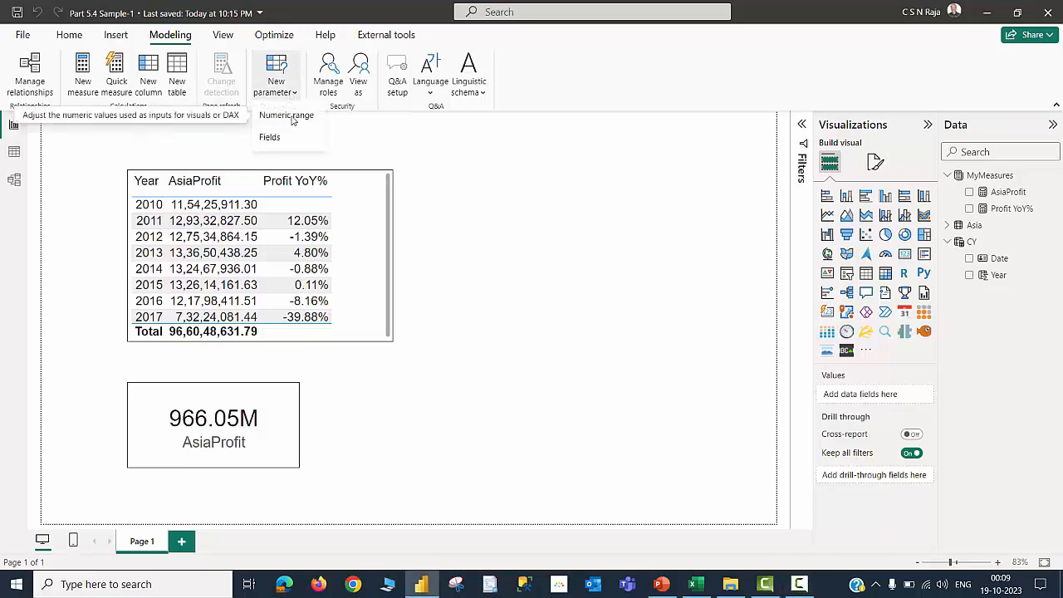
{"action": "left_click", "coordinate": [292, 120]}
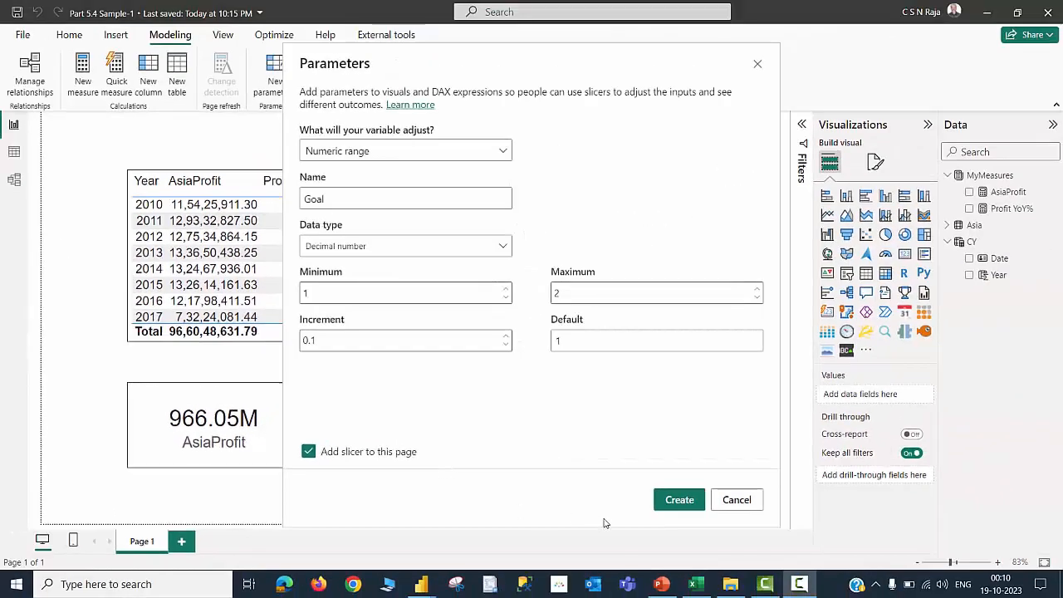
{"action": "left_click", "coordinate": [679, 499]}
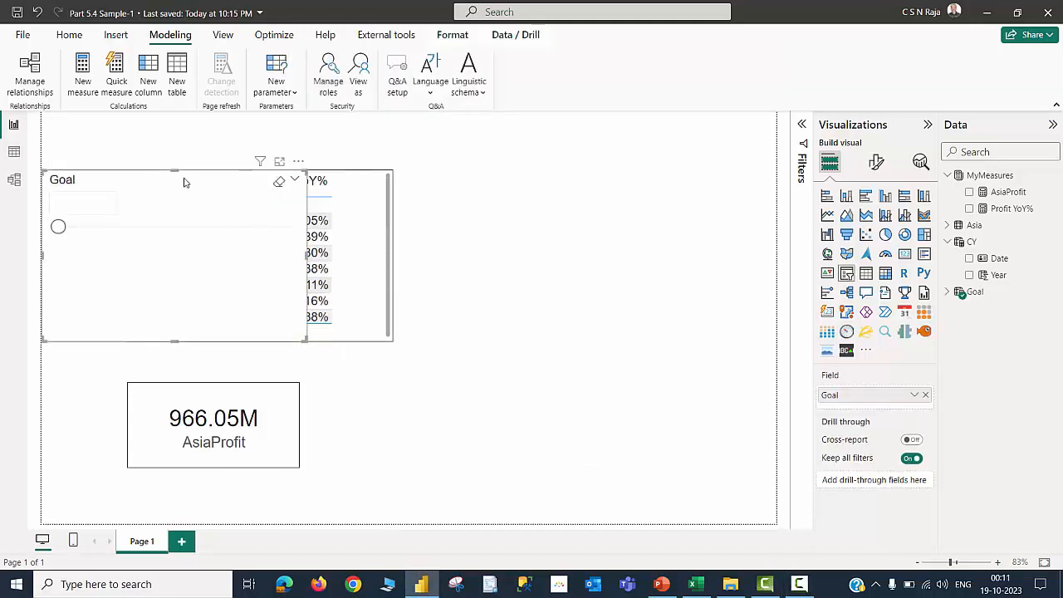
Place the Goal slicer beside the table as a Vertical list and stretch it to show all values
{"action": "left_click_drag", "start_coordinate": [185, 183], "coordinate": [584, 188]}
{"action": "left_click", "coordinate": [876, 162]}
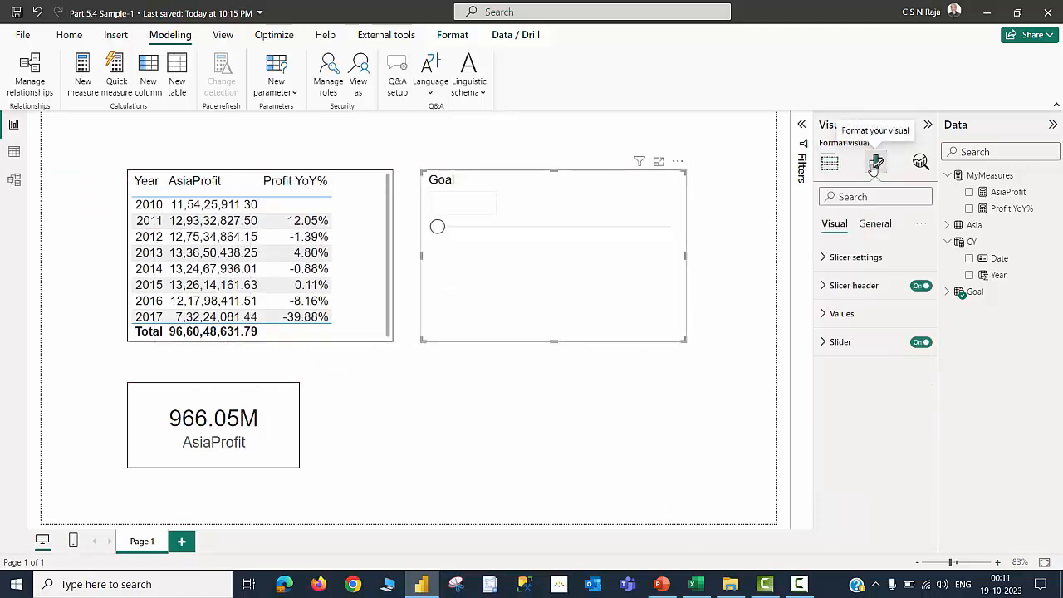
{"action": "left_click", "coordinate": [838, 257]}
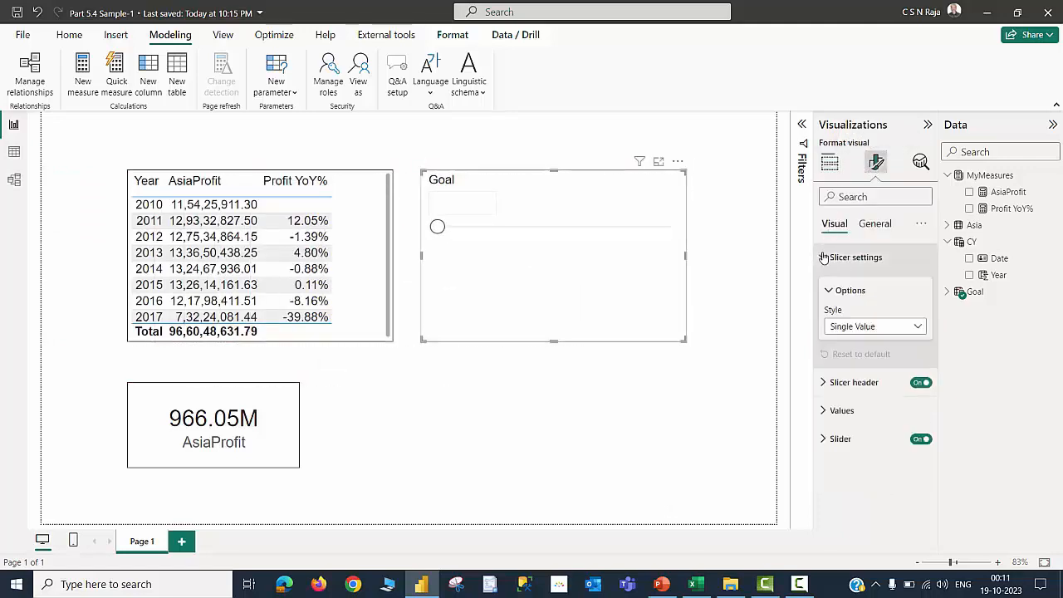
{"action": "left_click", "coordinate": [856, 330]}
{"action": "left_click", "coordinate": [848, 377]}
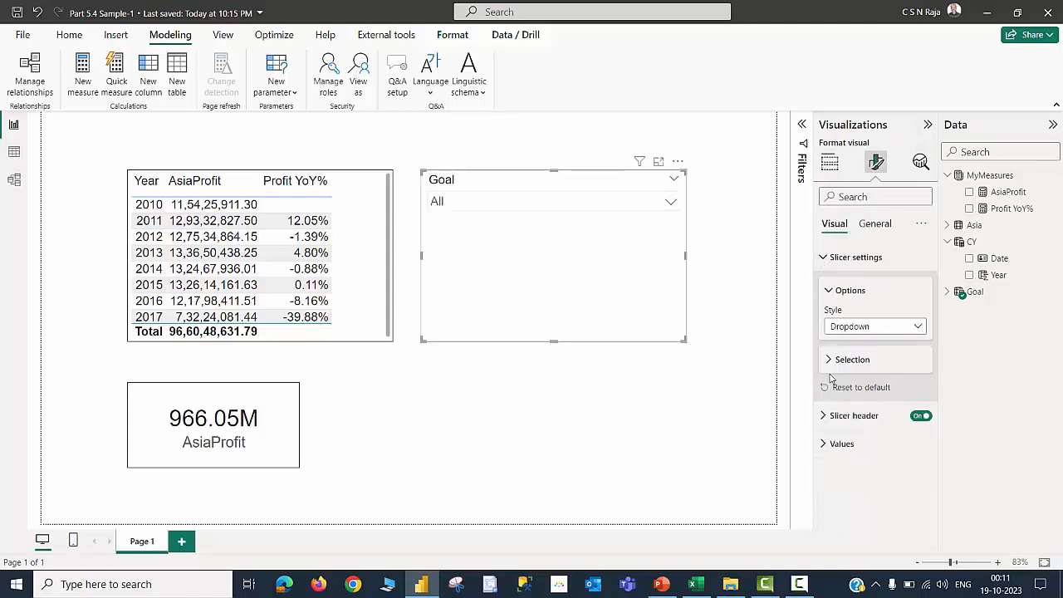
{"action": "left_click", "coordinate": [860, 329]}
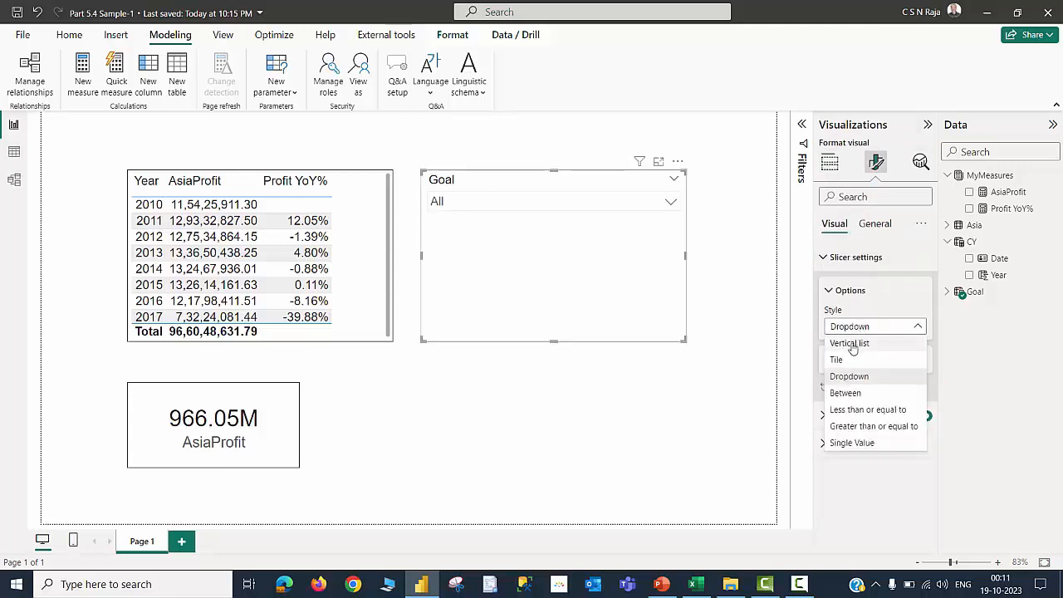
{"action": "left_click", "coordinate": [853, 346]}
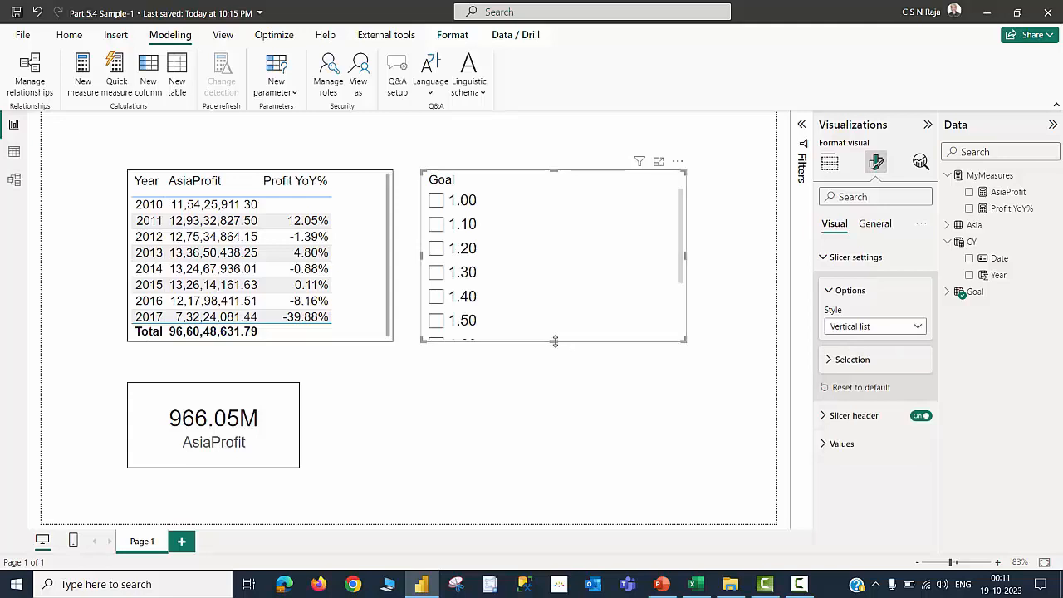
{"action": "left_click_drag", "start_coordinate": [539, 424], "coordinate": [537, 451]}
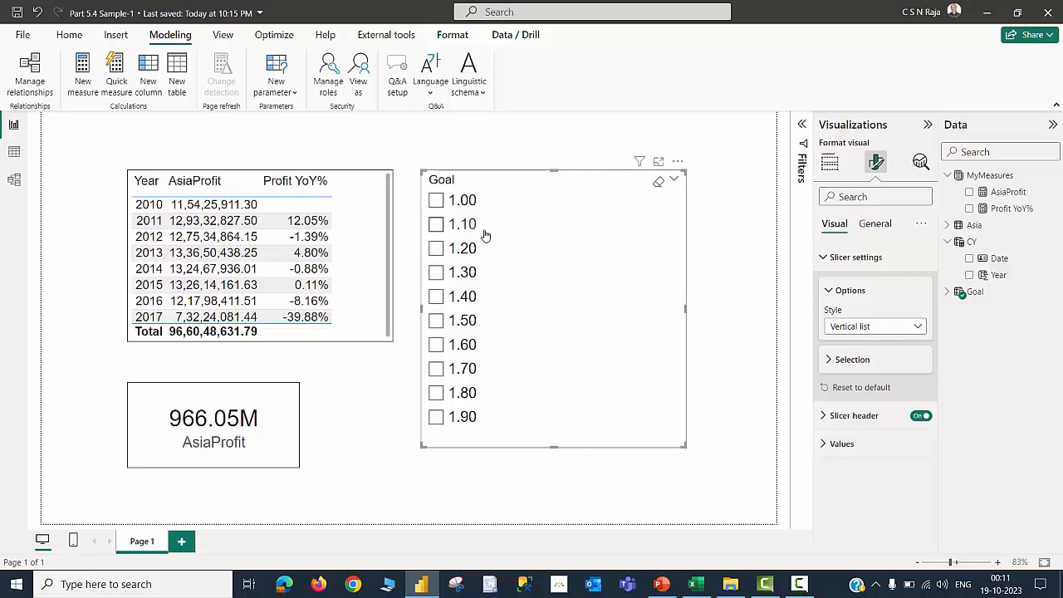
Narrow the Goal slicer to fit its values and expand the Goal table in the Data pane
{"action": "left_click_drag", "start_coordinate": [684, 309], "coordinate": [541, 310]}
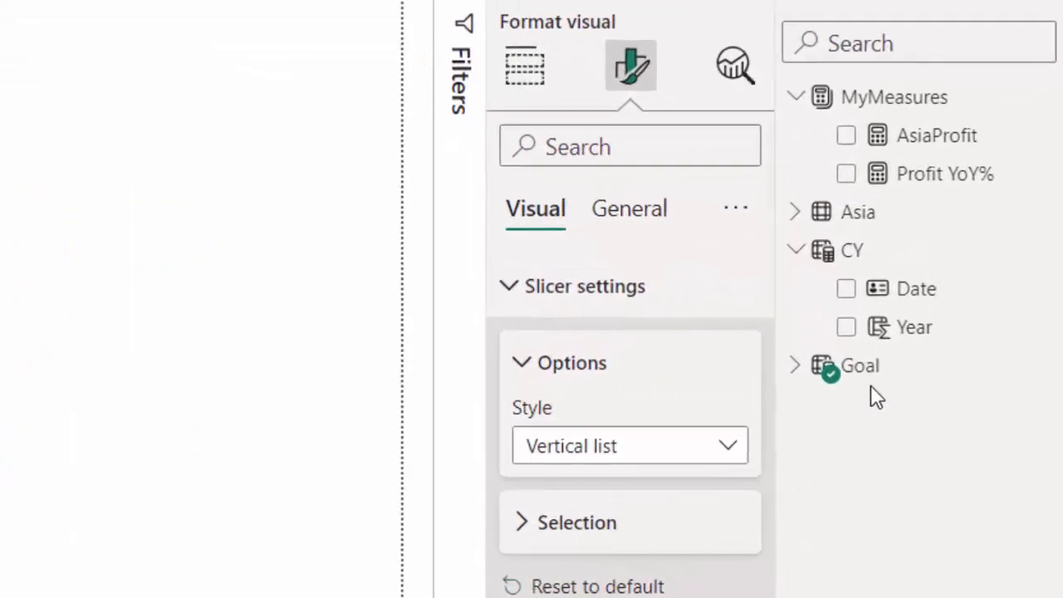
{"action": "left_click", "coordinate": [793, 366]}
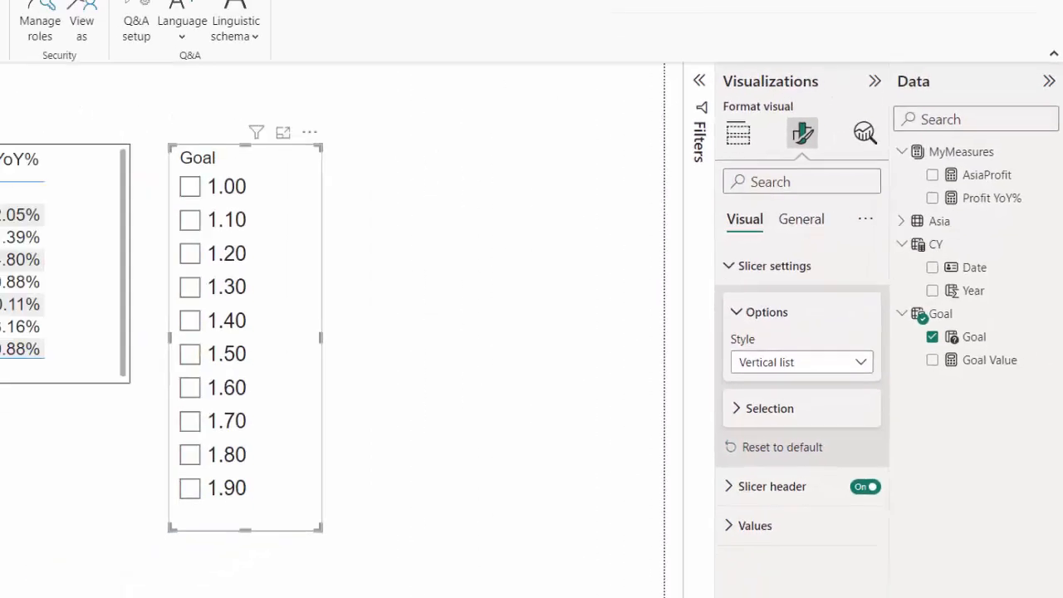
Inspect the Goal table's GENERATESERIES values in table view, then select 1.20 in the Goal slicer on the report
{"action": "left_click", "coordinate": [16, 182]}
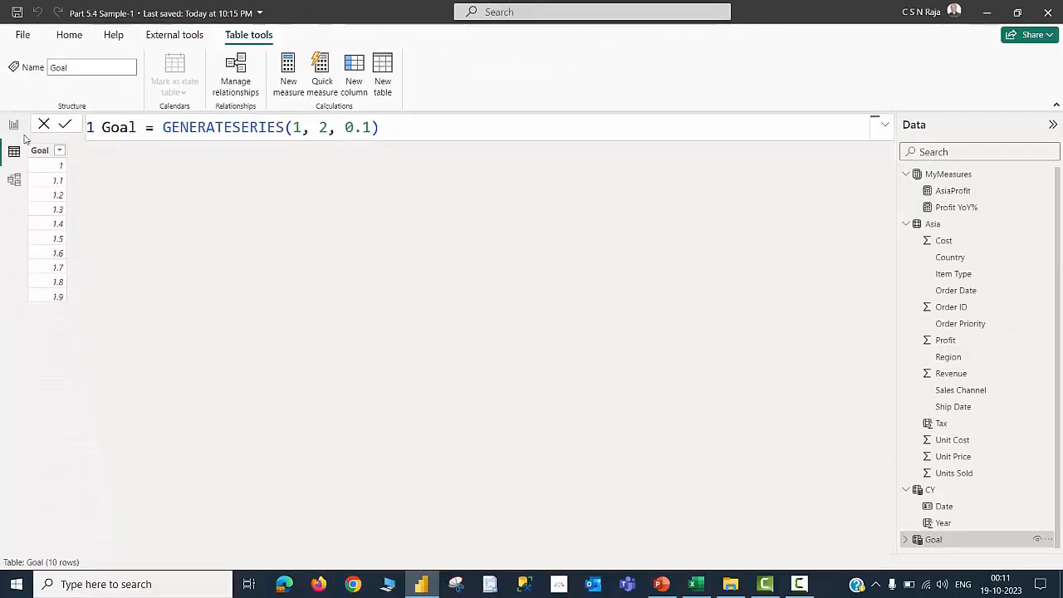
{"action": "left_click", "coordinate": [15, 126]}
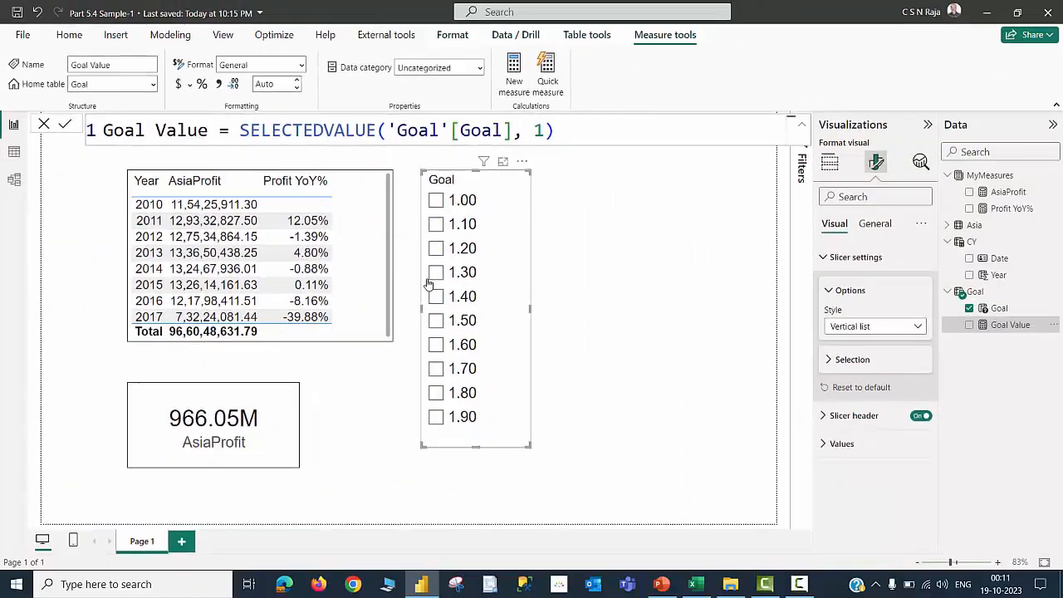
{"action": "left_click", "coordinate": [437, 252]}
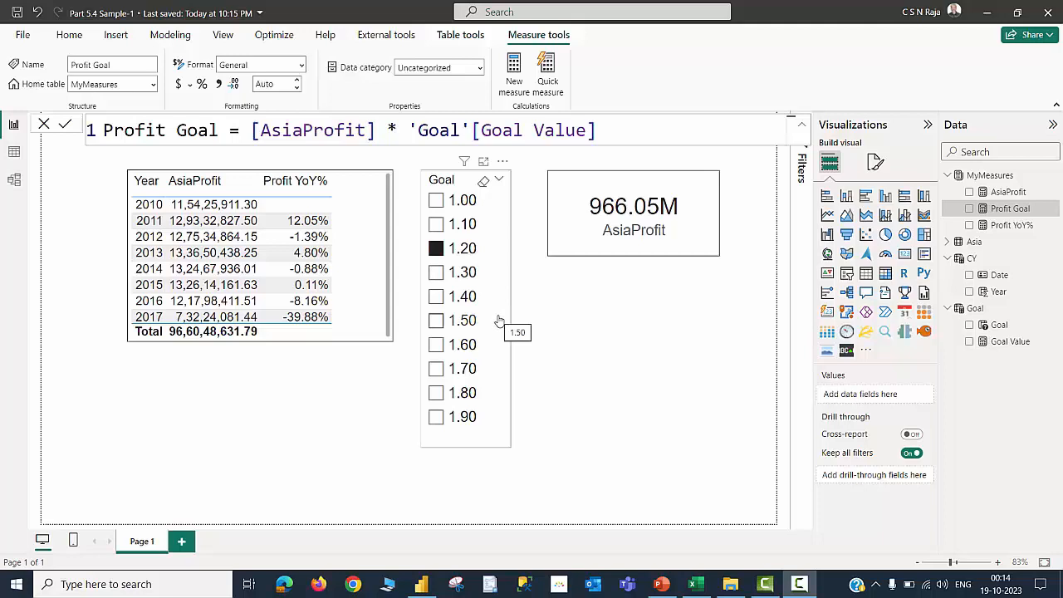
Duplicate the AsiaProfit card by copying and pasting it below the original
{"action": "left_click", "coordinate": [680, 351]}
{"action": "left_click", "coordinate": [694, 243]}
{"action": "key", "text": "ctrl+c"}
{"action": "key", "text": "ctrl+v"}
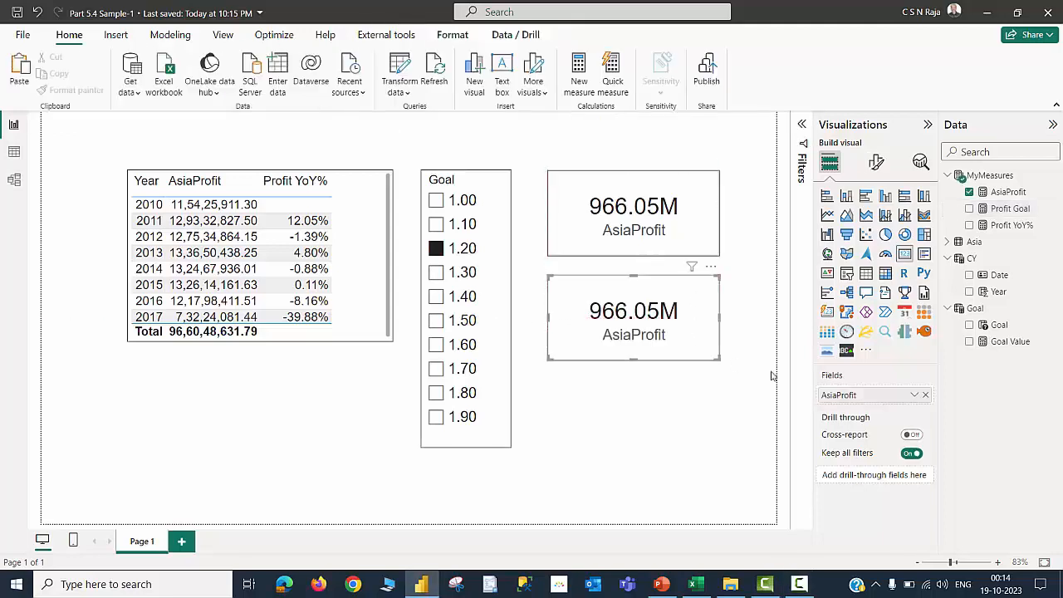
Replace the copied card's AsiaProfit field with the Profit Goal measure
{"action": "left_click", "coordinate": [924, 394]}
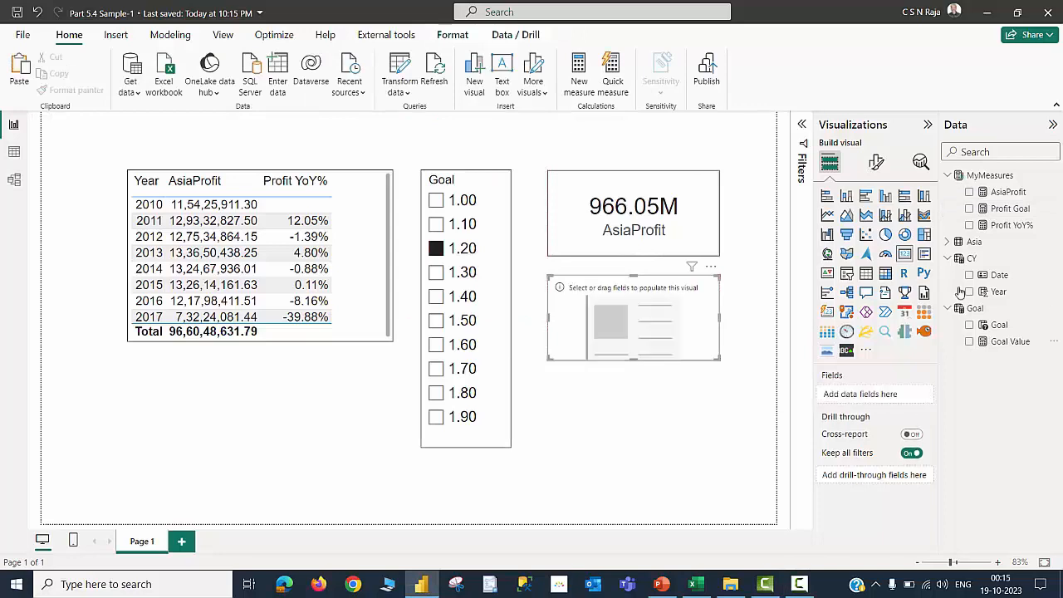
{"action": "left_click", "coordinate": [969, 208]}
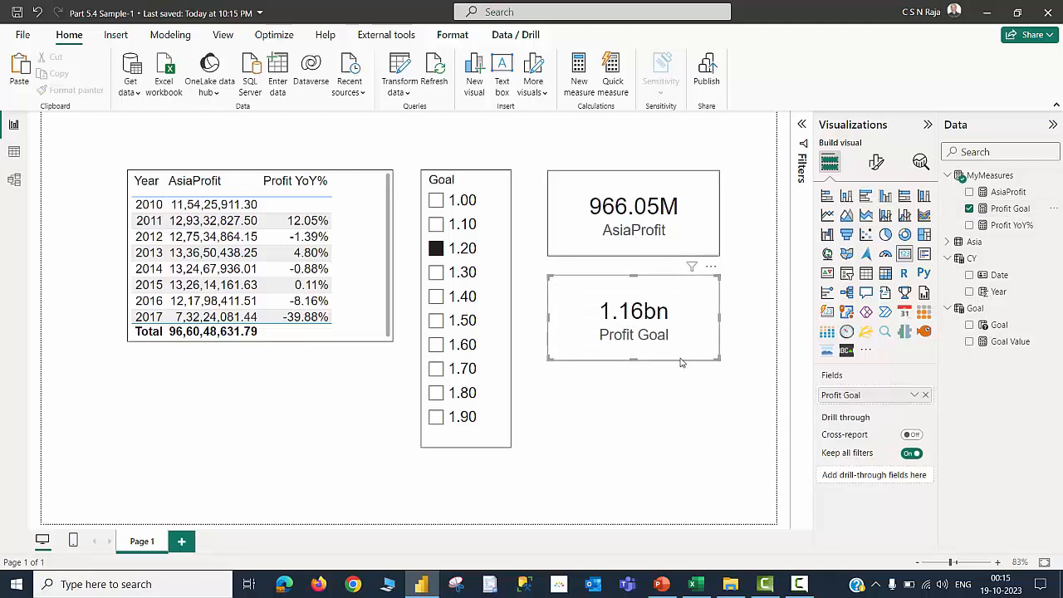
Try different goal multipliers in the Goal slicer, selecting 1.10 and then 1.40
{"action": "left_click", "coordinate": [488, 254]}
{"action": "left_click", "coordinate": [436, 225]}
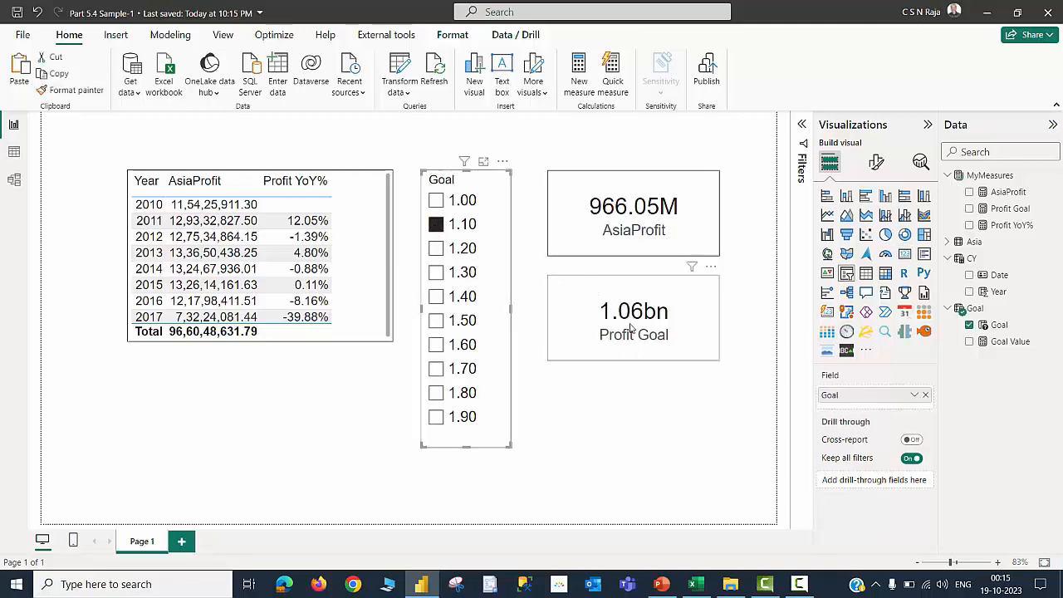
{"action": "left_click", "coordinate": [434, 297]}
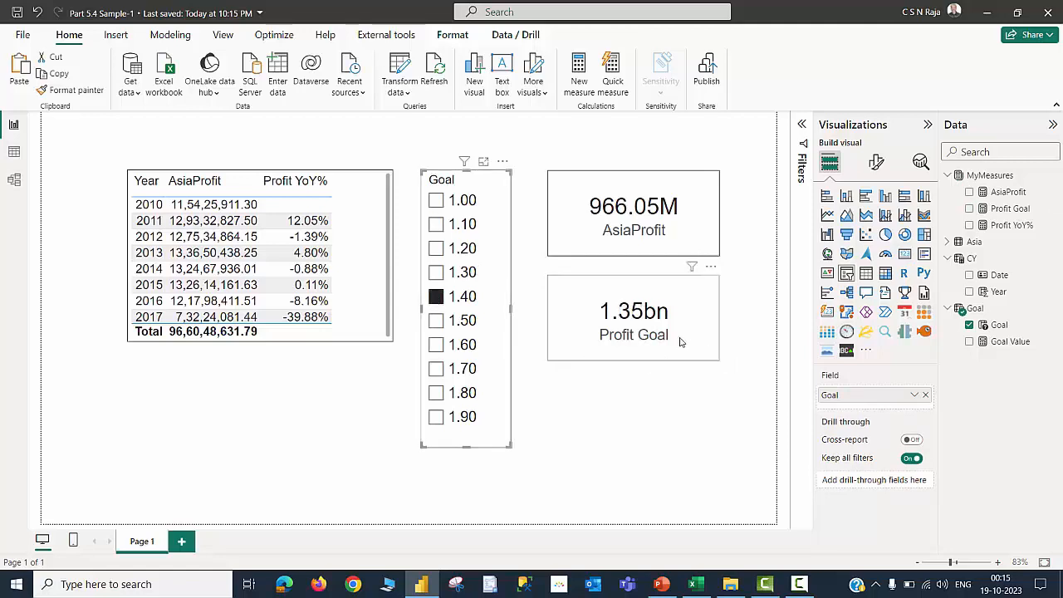
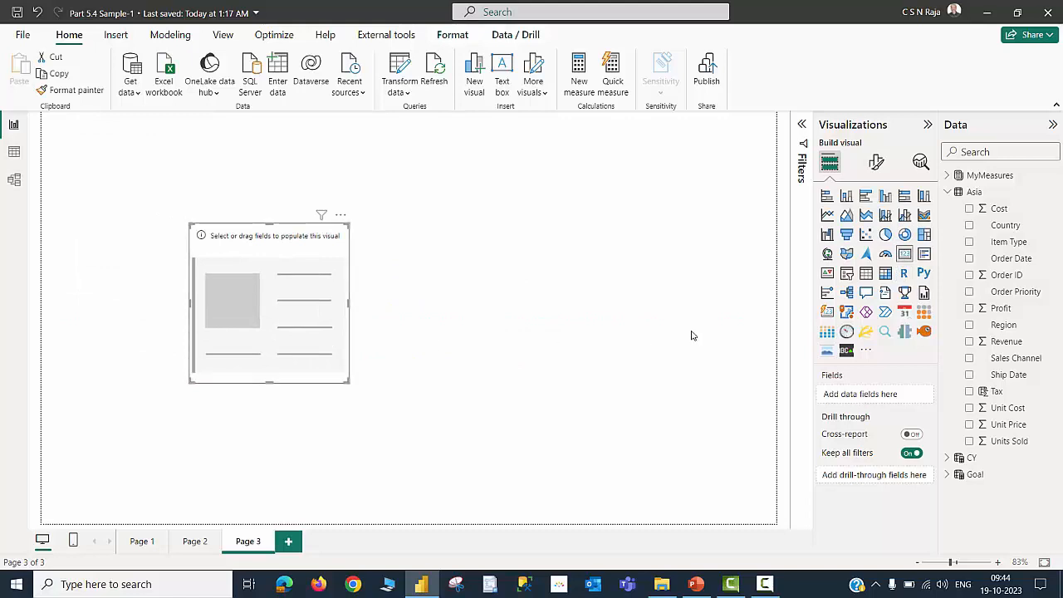
Add Profit to the empty card, view its summarization options, then remove the field from the card
{"action": "left_click", "coordinate": [969, 310]}
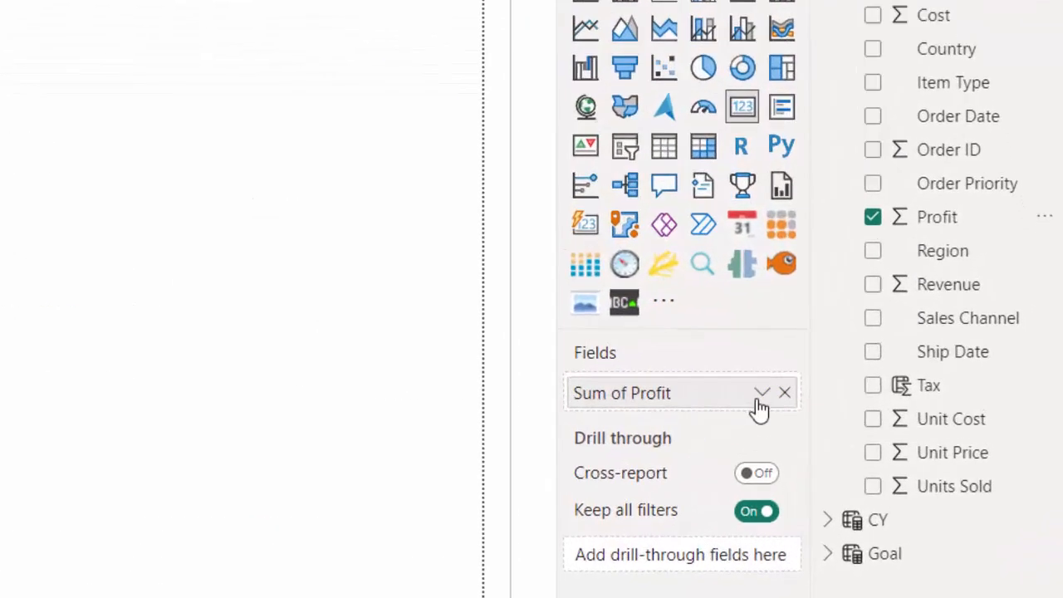
{"action": "left_click", "coordinate": [760, 393]}
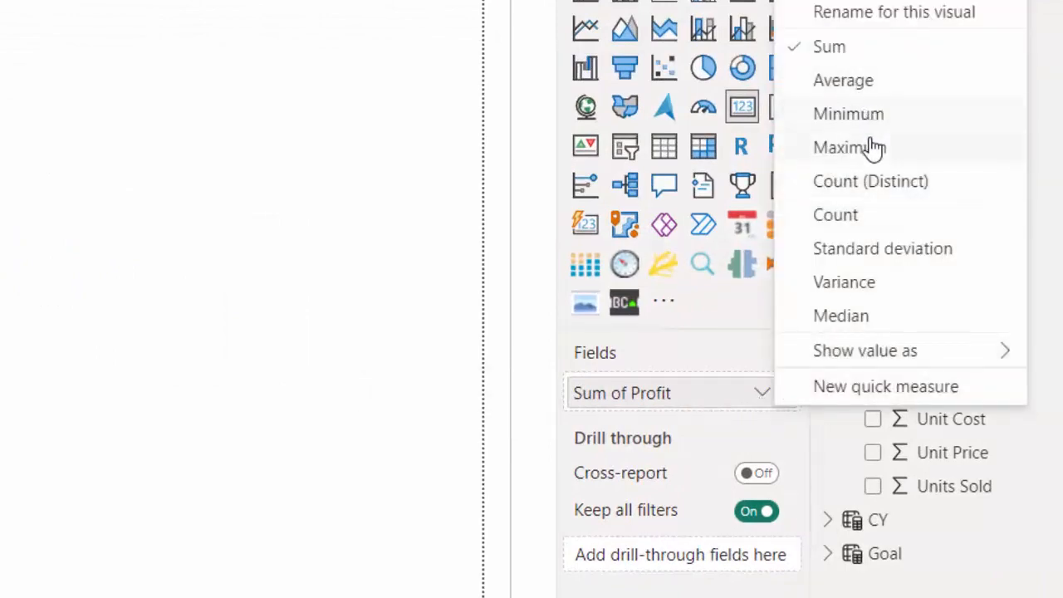
{"action": "left_click", "coordinate": [285, 364]}
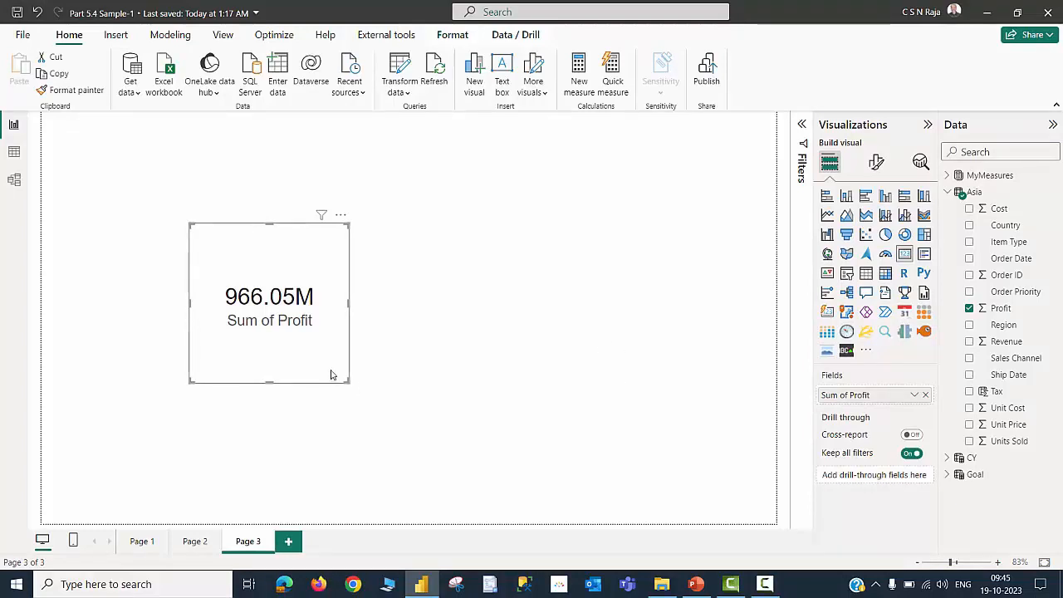
{"action": "left_click", "coordinate": [925, 396]}
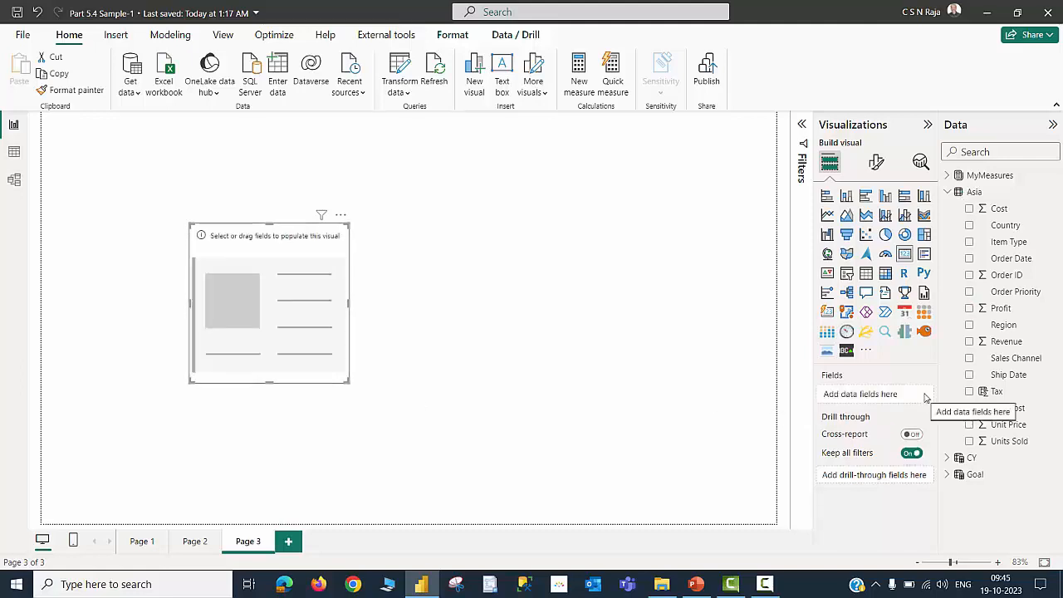
Add Country to the card and switch its summarization to Last and then to Count
{"action": "left_click", "coordinate": [969, 226]}
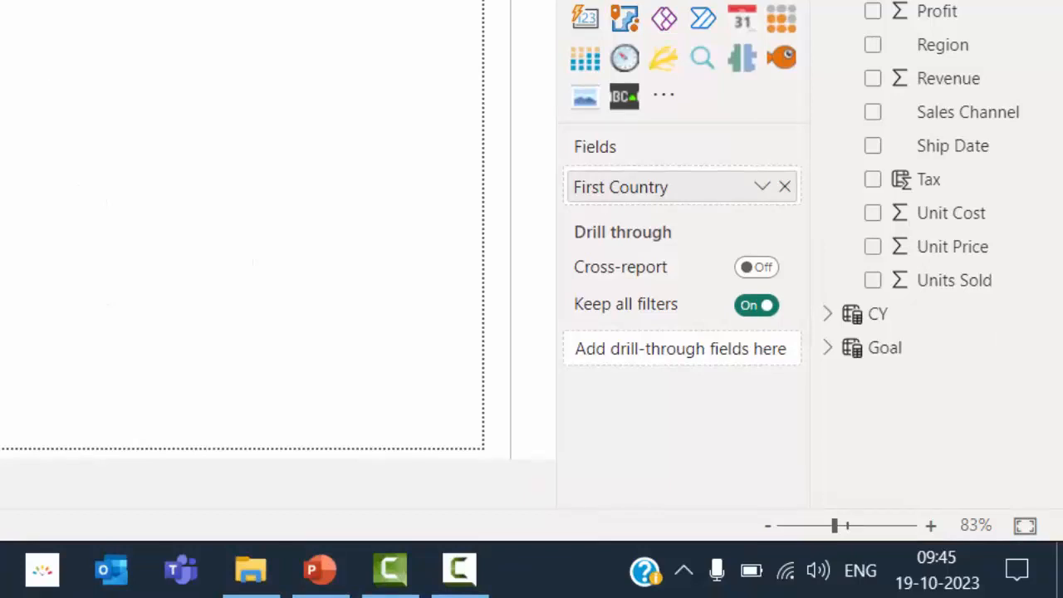
{"action": "left_click", "coordinate": [761, 188]}
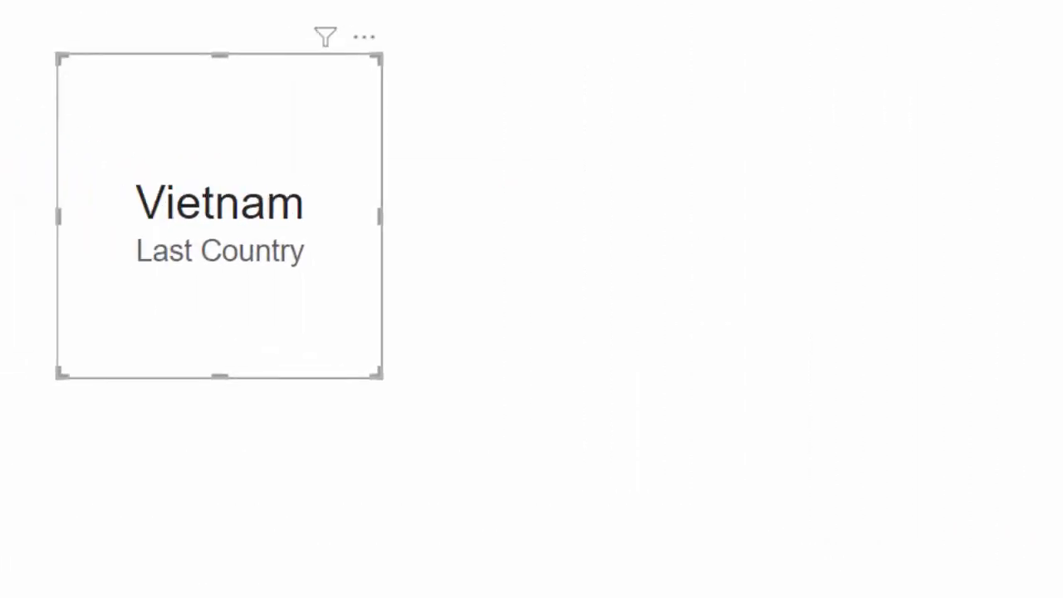
{"action": "left_click", "coordinate": [807, 333]}
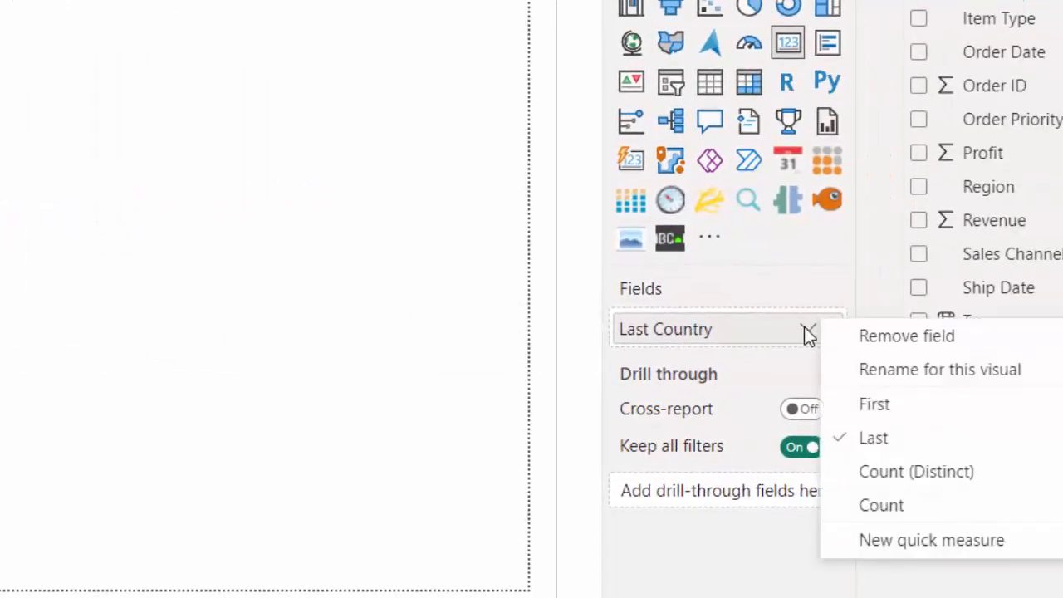
{"action": "left_click", "coordinate": [885, 508]}
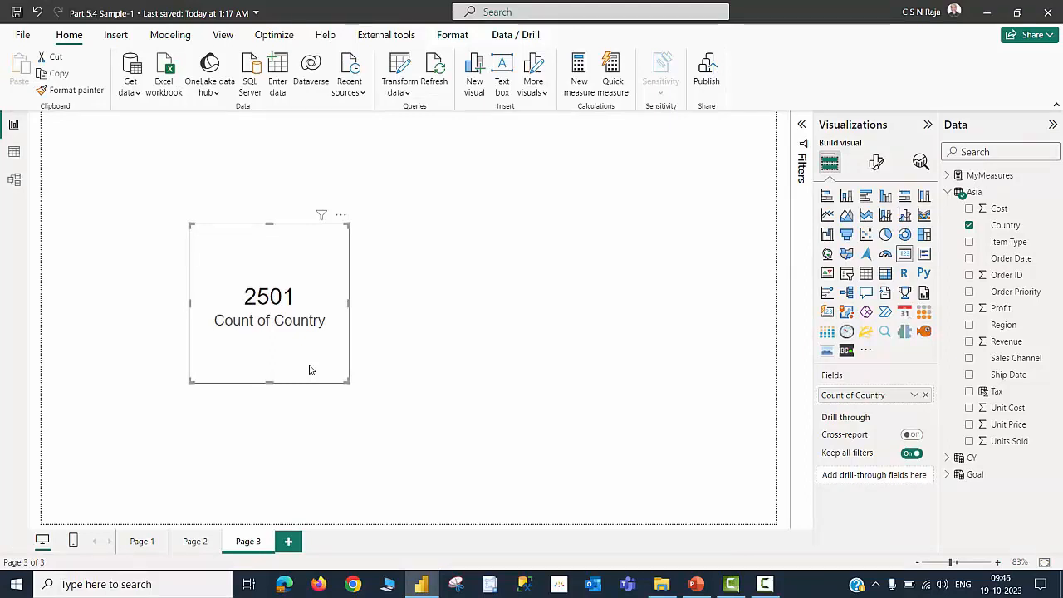
Change the Country summarization to Count (Distinct), then remove Country from the card
{"action": "left_click", "coordinate": [913, 396]}
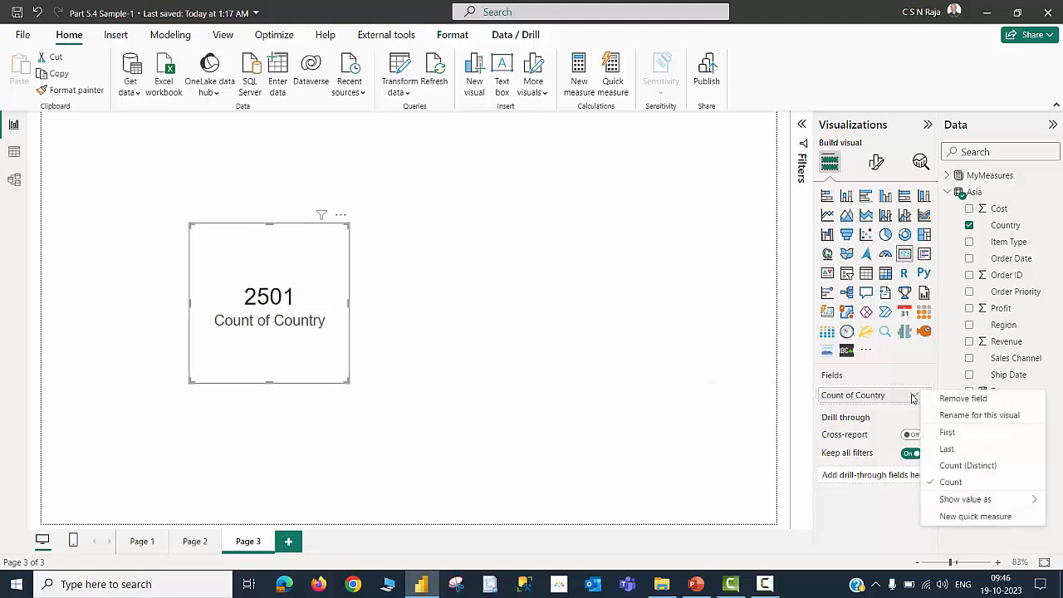
{"action": "left_click", "coordinate": [968, 466]}
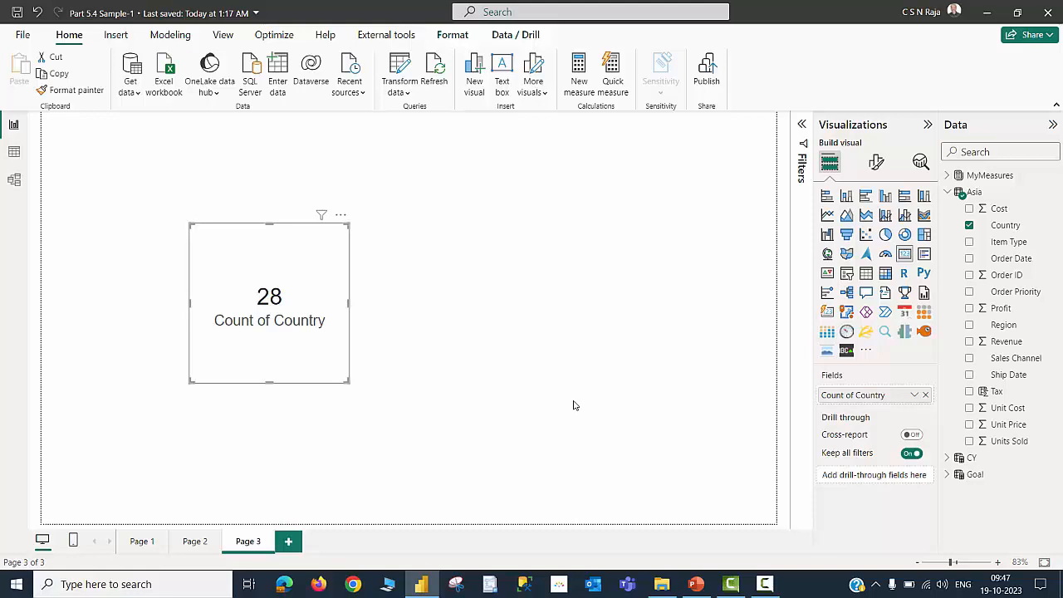
{"action": "left_click", "coordinate": [924, 396]}
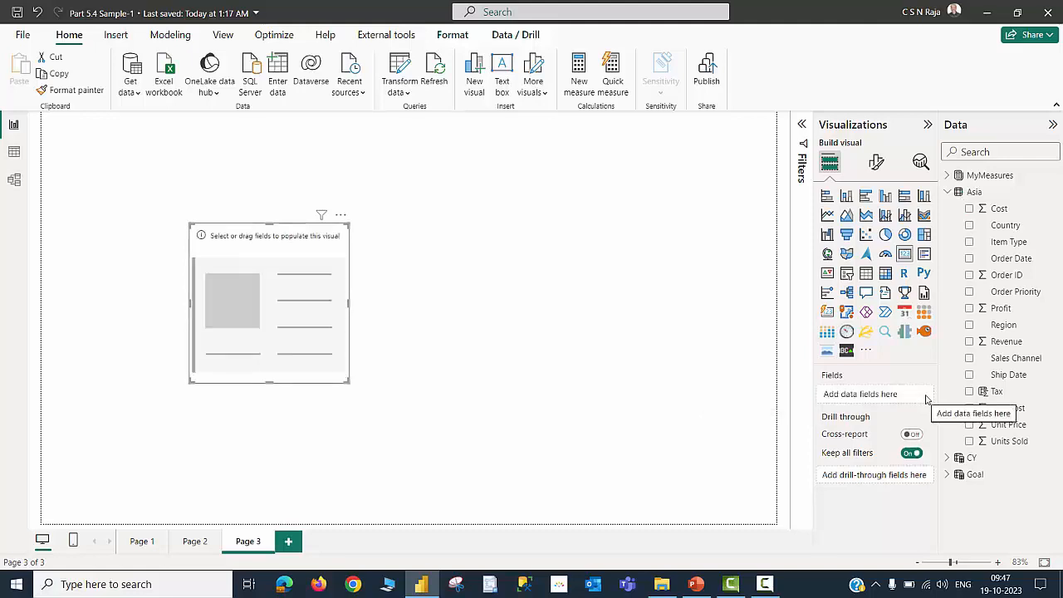
Add Order Date to the card and summarize it as Latest
{"action": "left_click", "coordinate": [969, 258]}
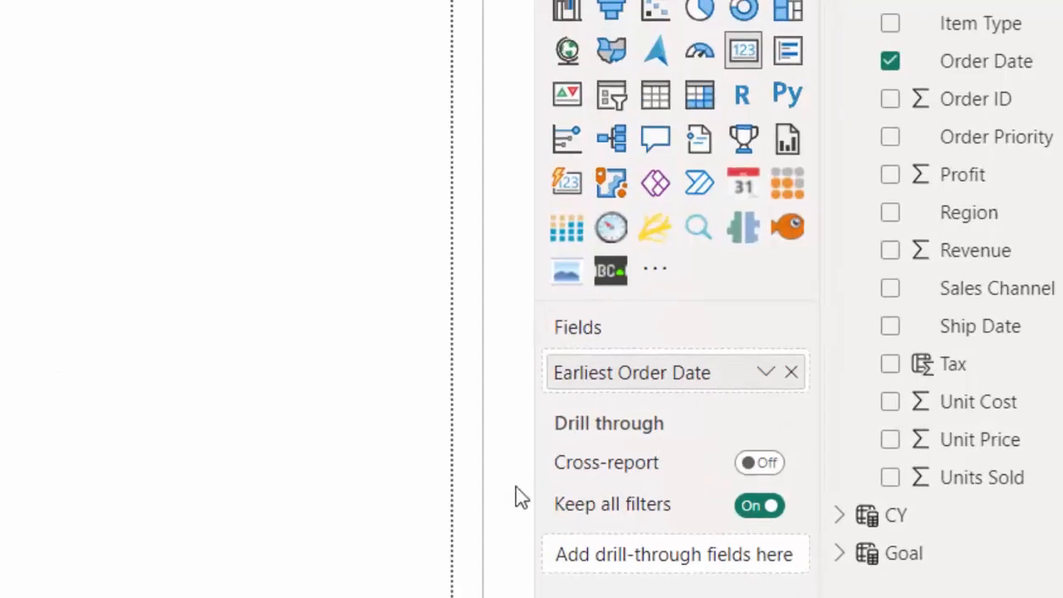
{"action": "left_click", "coordinate": [762, 378]}
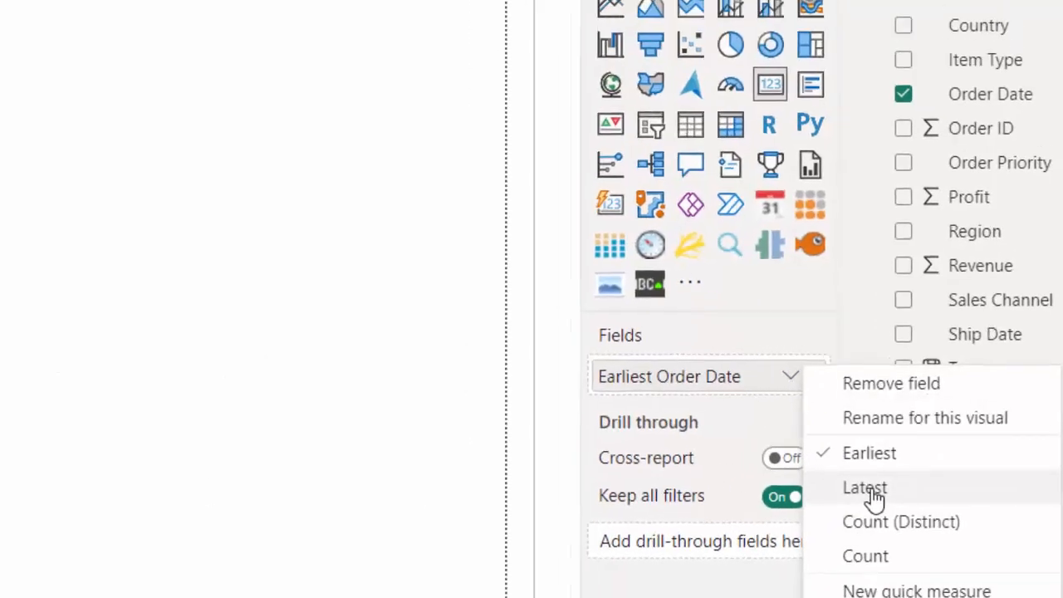
{"action": "left_click", "coordinate": [871, 490]}
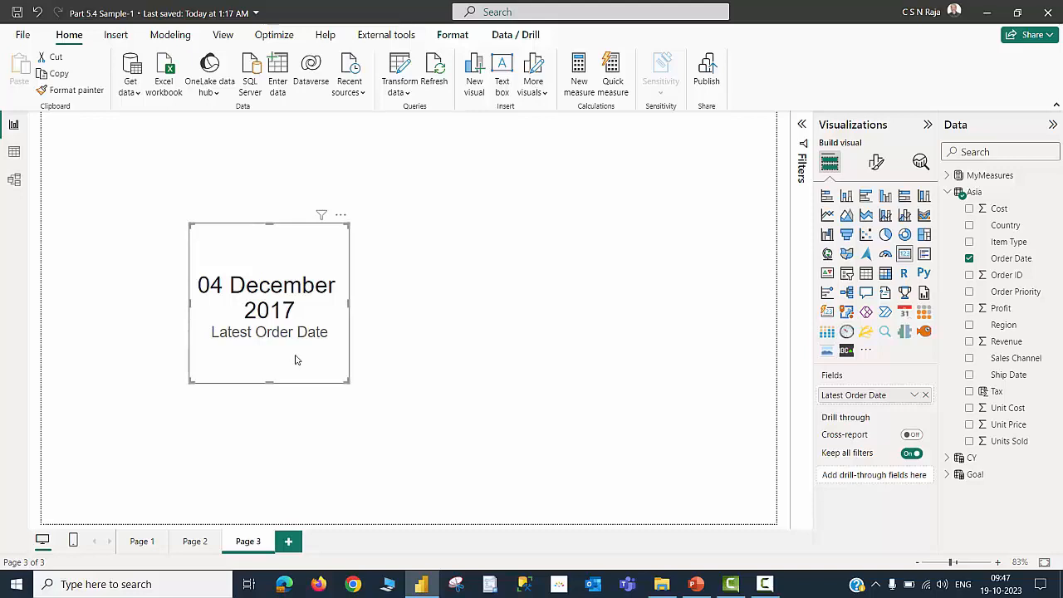
Change the Order Date summarization to Count and then to Count (Distinct)
{"action": "left_click", "coordinate": [914, 397]}
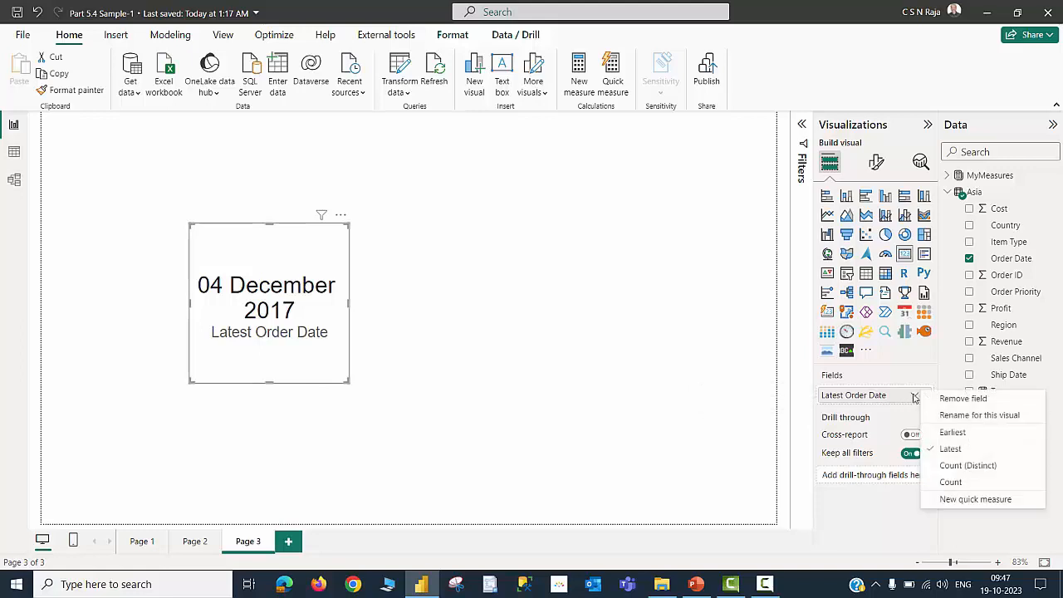
{"action": "left_click", "coordinate": [947, 483]}
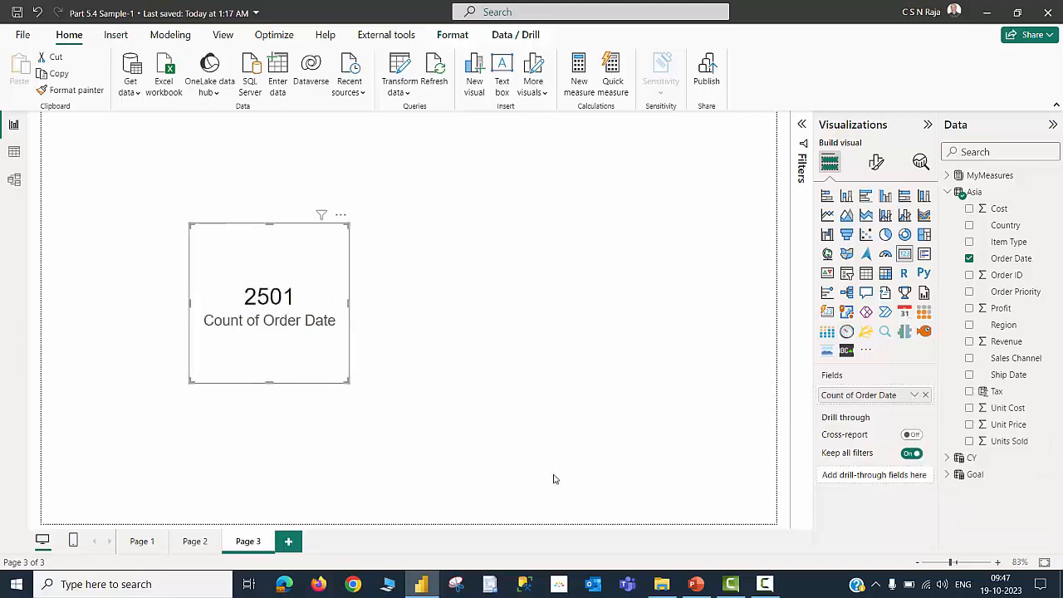
{"action": "left_click", "coordinate": [913, 396]}
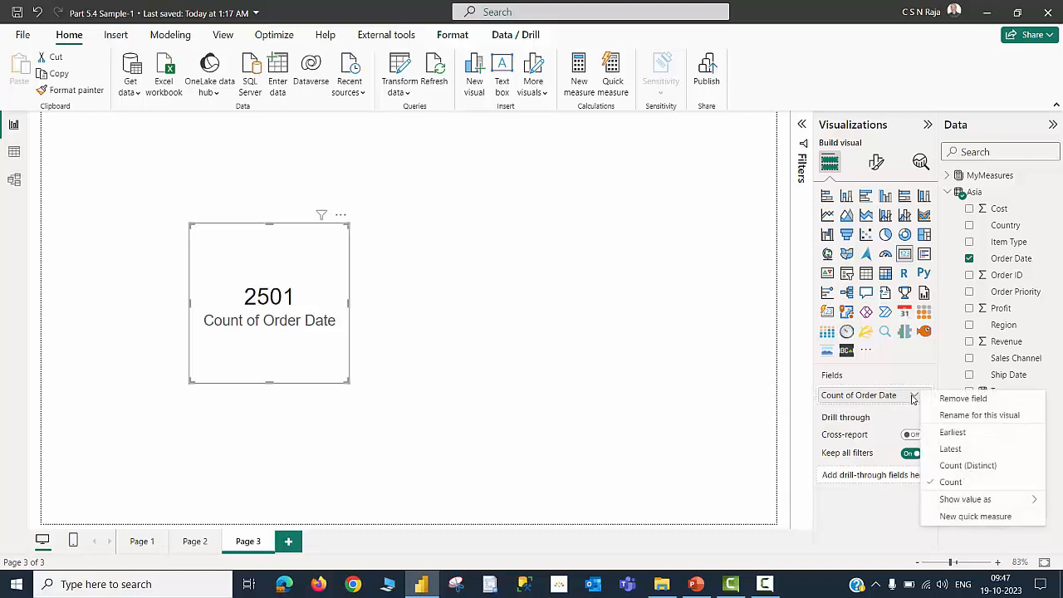
{"action": "left_click", "coordinate": [961, 466]}
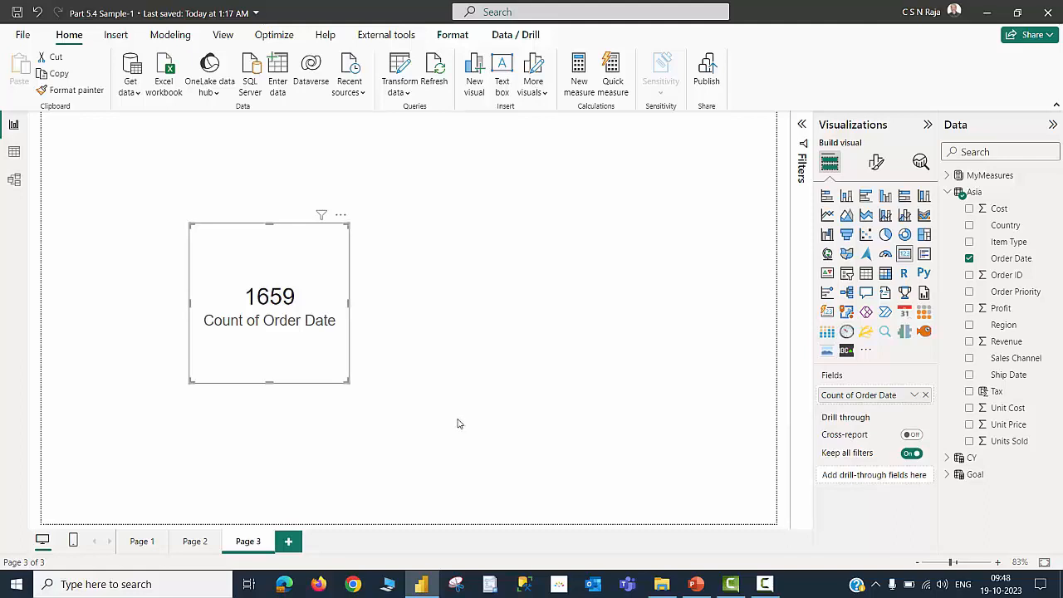
On Page 2, add a second Profit column to the year table and summarize it as Average
{"action": "left_click", "coordinate": [203, 544]}
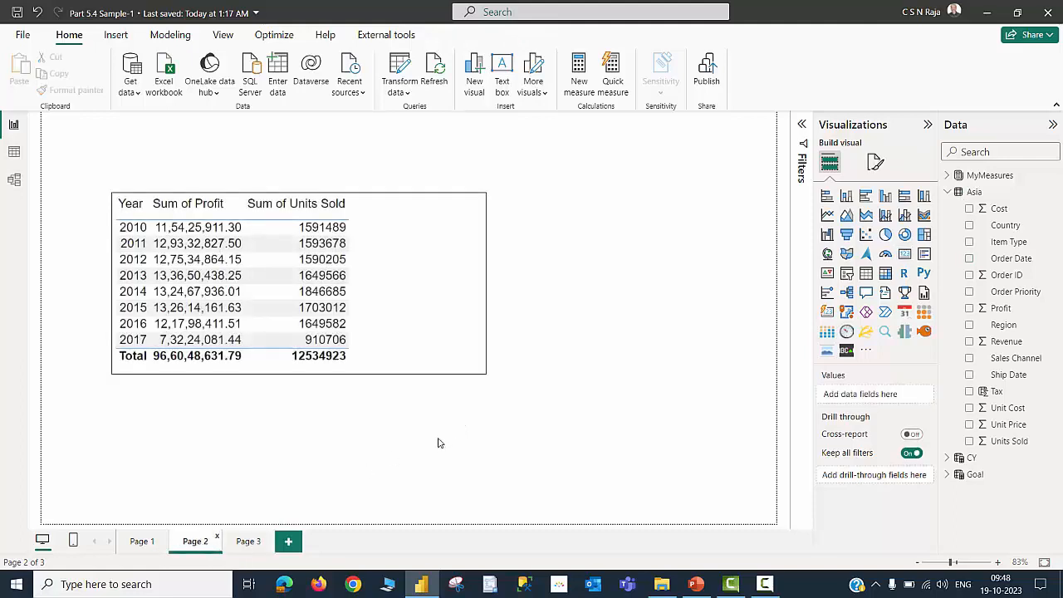
{"action": "left_click", "coordinate": [452, 371]}
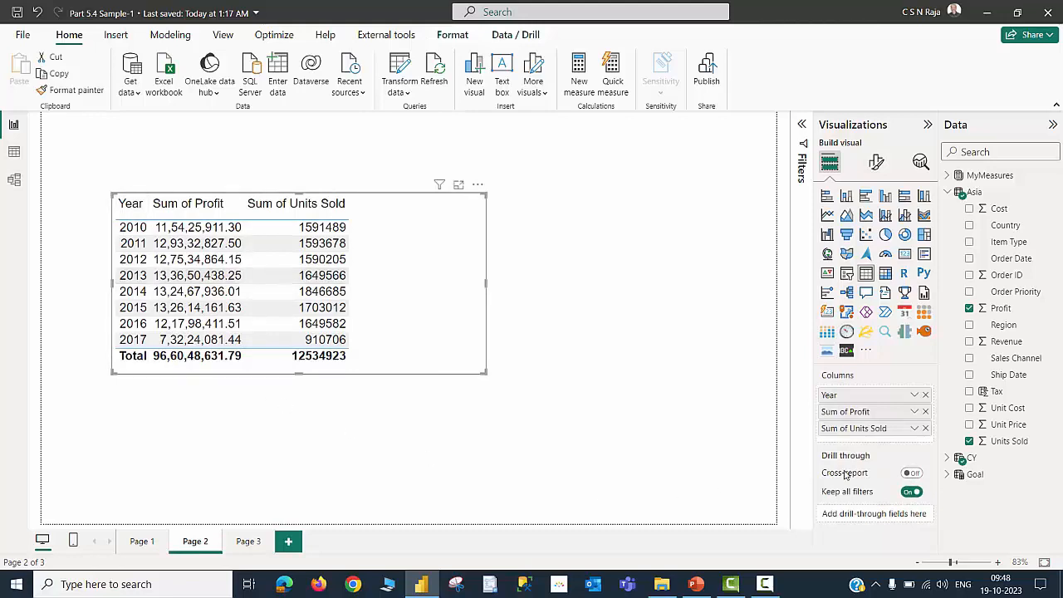
{"action": "left_click", "coordinate": [947, 458]}
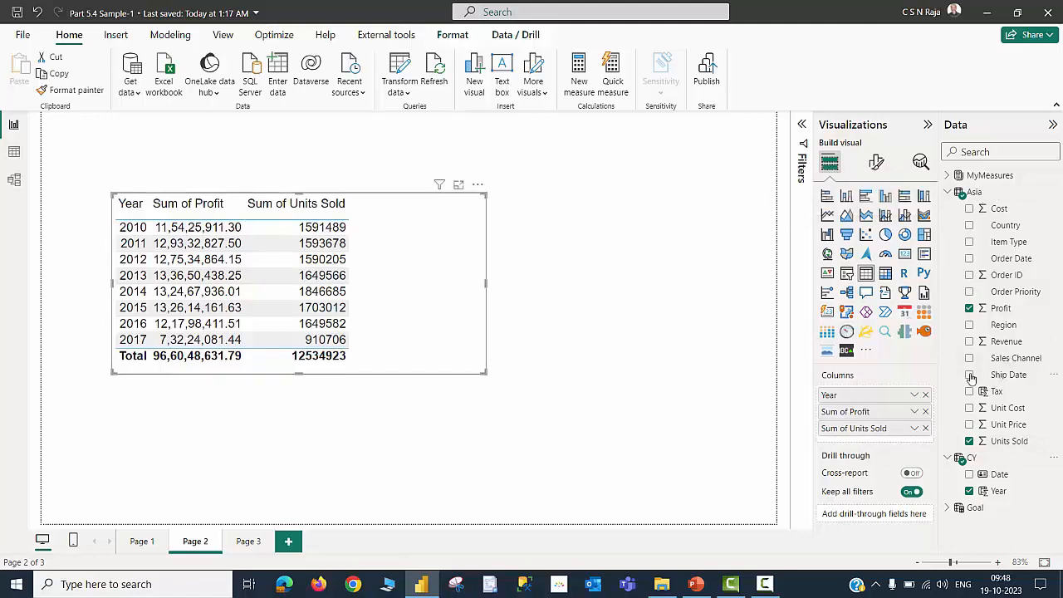
{"action": "left_click_drag", "start_coordinate": [1000, 308], "coordinate": [872, 448]}
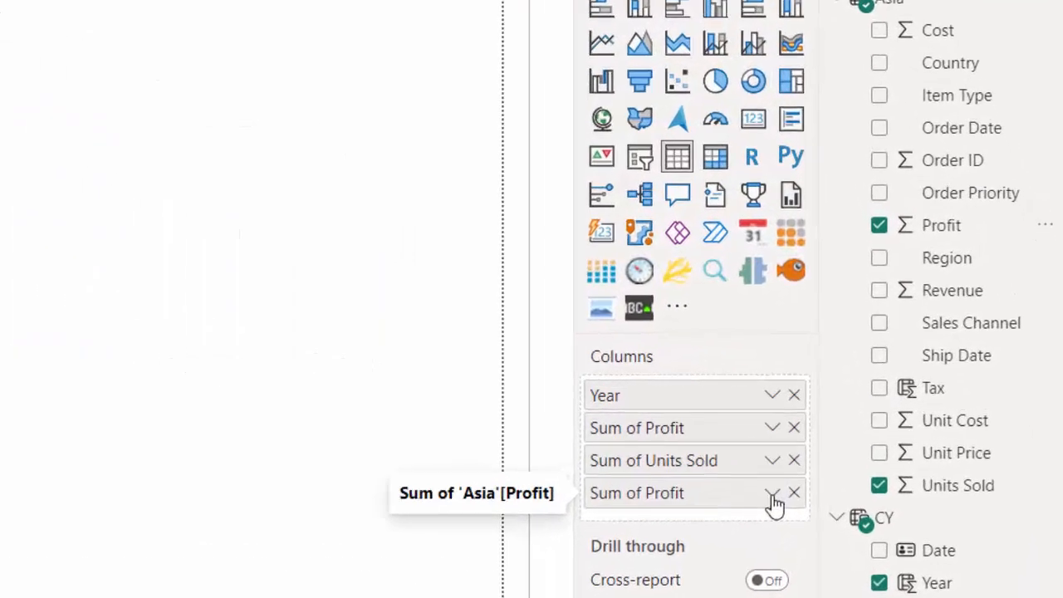
{"action": "left_click", "coordinate": [915, 446]}
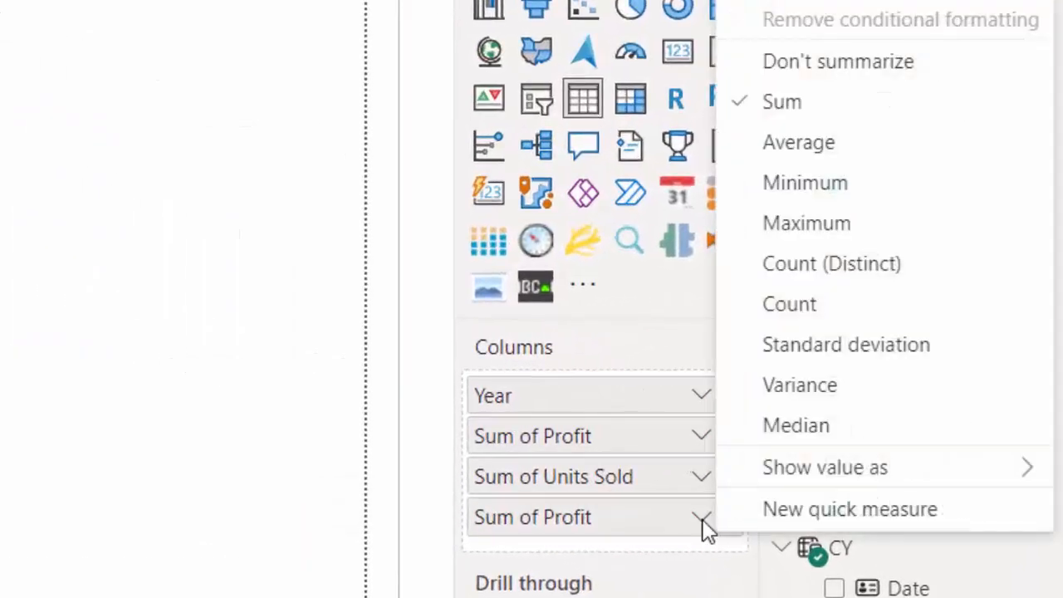
{"action": "left_click", "coordinate": [784, 145]}
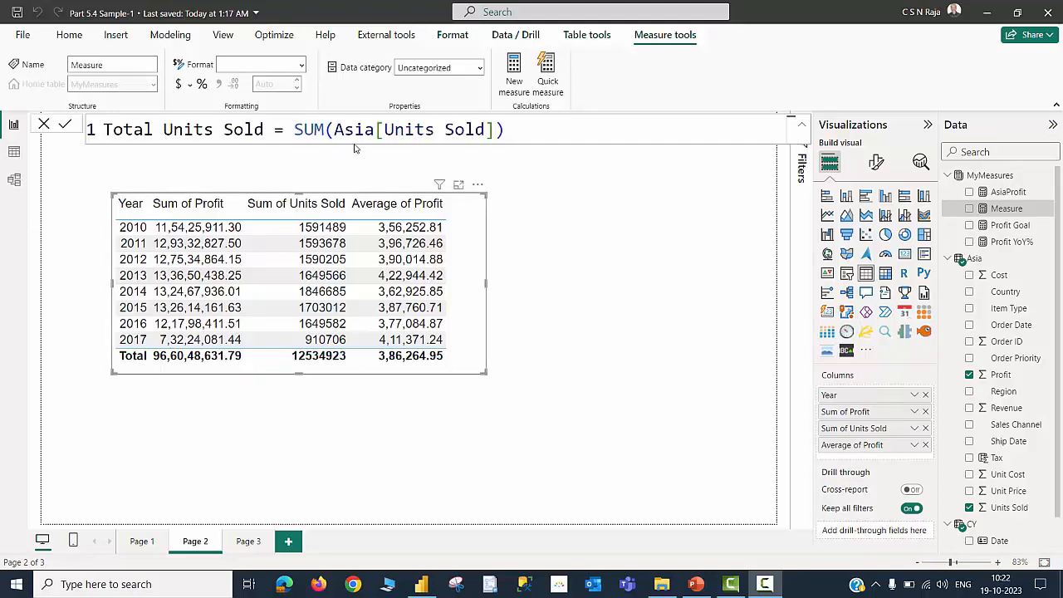
Commit the measures Total Units Sold = SUM(Asia[Units Sold]) and Avg Profit = [AsiaProfit] / [Total Units Sold]
{"action": "left_click", "coordinate": [526, 131]}
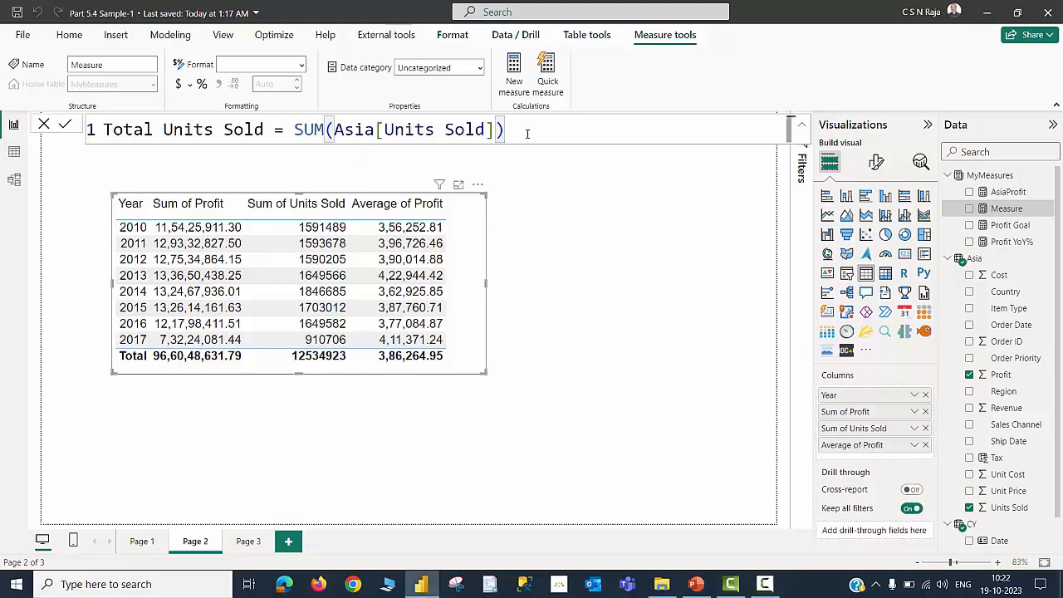
{"action": "key", "text": "Return"}
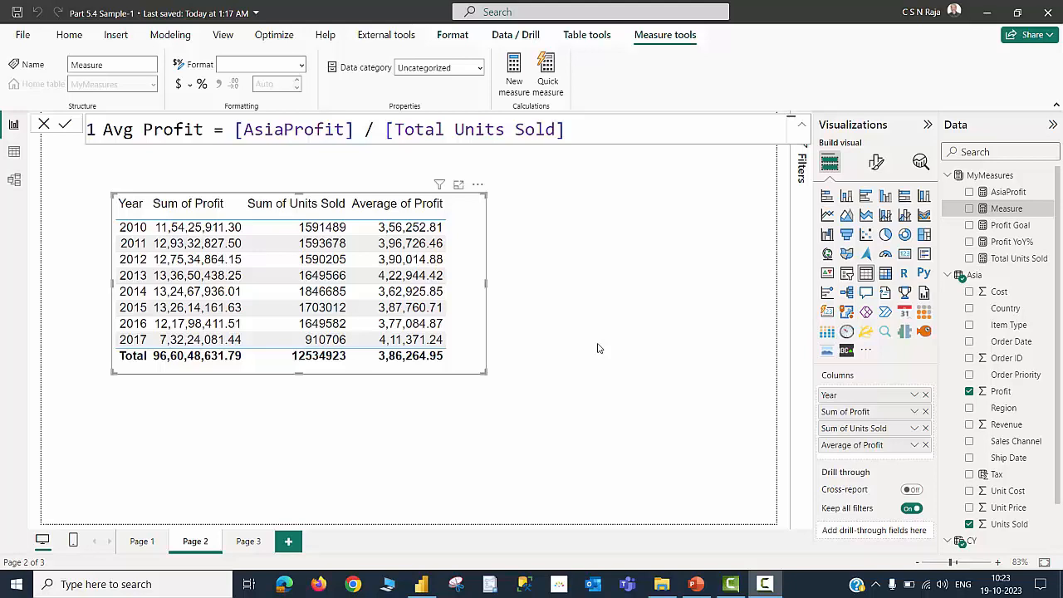
{"action": "left_click", "coordinate": [601, 130]}
{"action": "key", "text": "Return"}
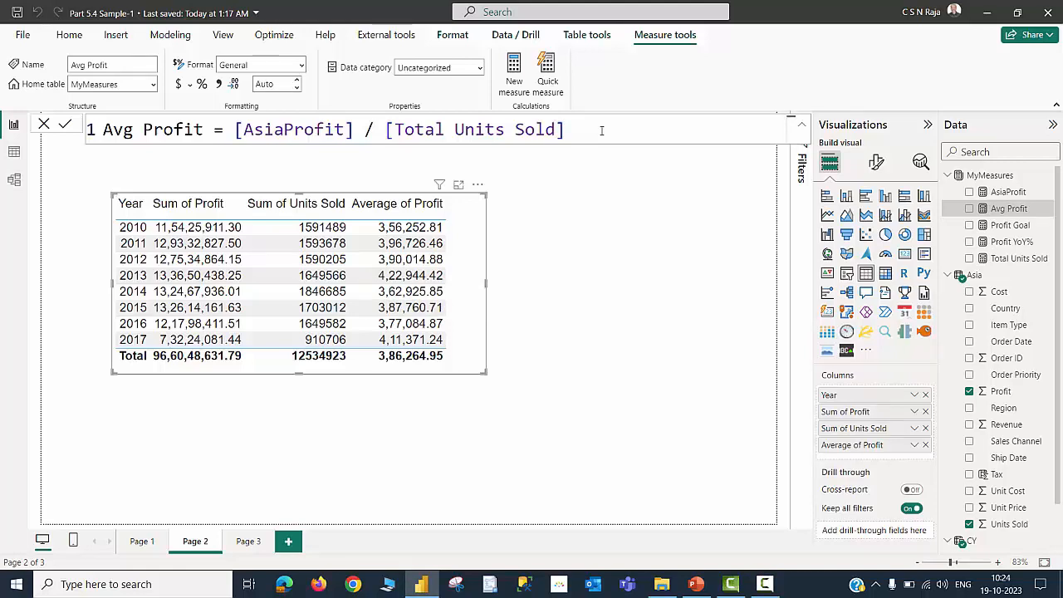
Widen the year table and add the Avg Profit measure to it
{"action": "left_click_drag", "start_coordinate": [486, 283], "coordinate": [601, 301]}
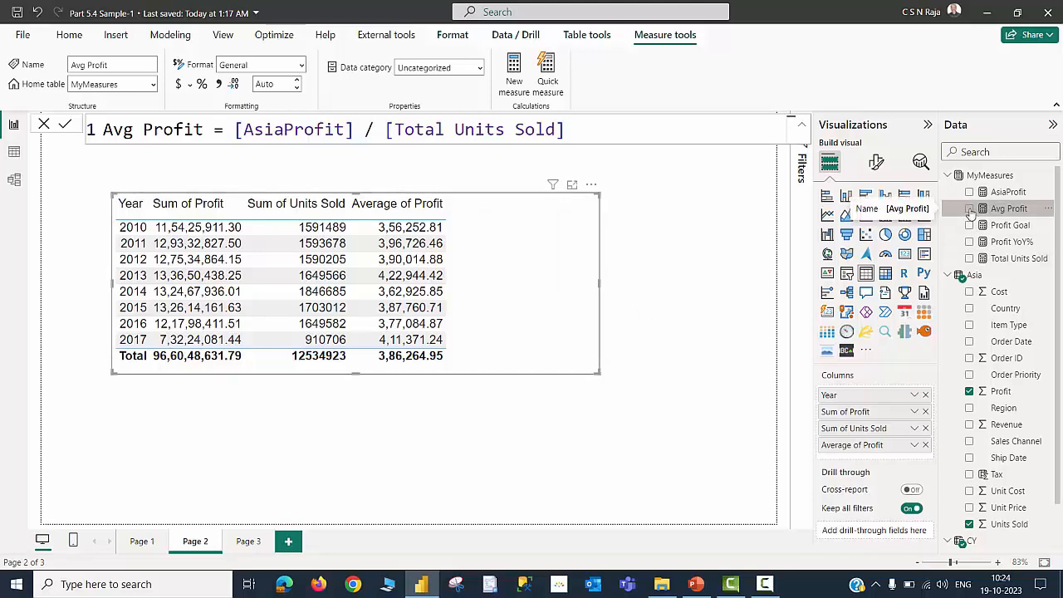
{"action": "left_click", "coordinate": [969, 208]}
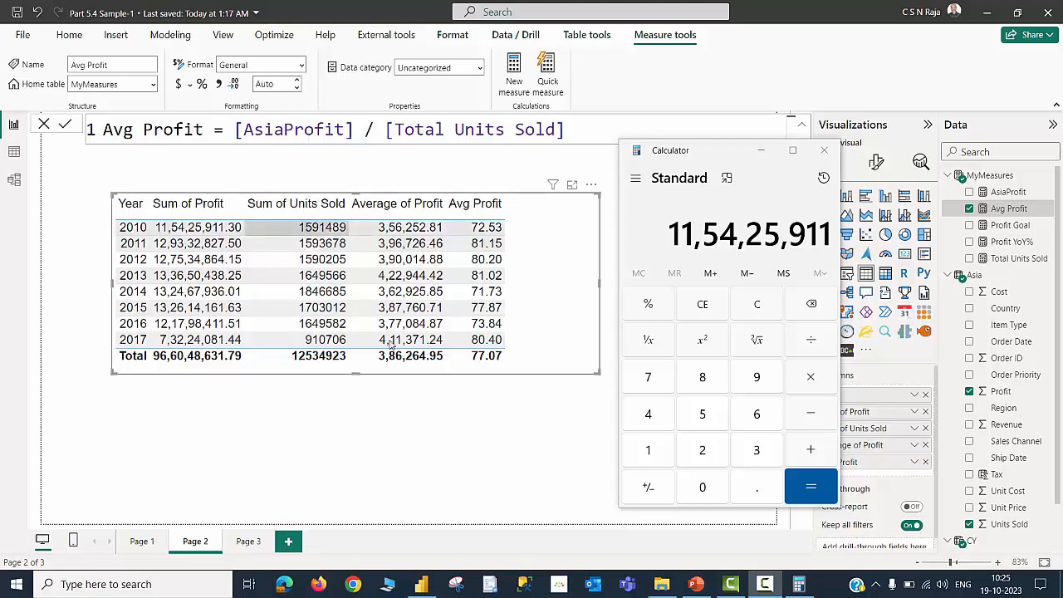
In Calculator, divide the 2010 profit 11,54,25,911 by the 2010 units sold 15,91,489 to check Avg Profit
{"action": "key", "text": "slash"}
{"action": "type", "text": "15,91,489"}
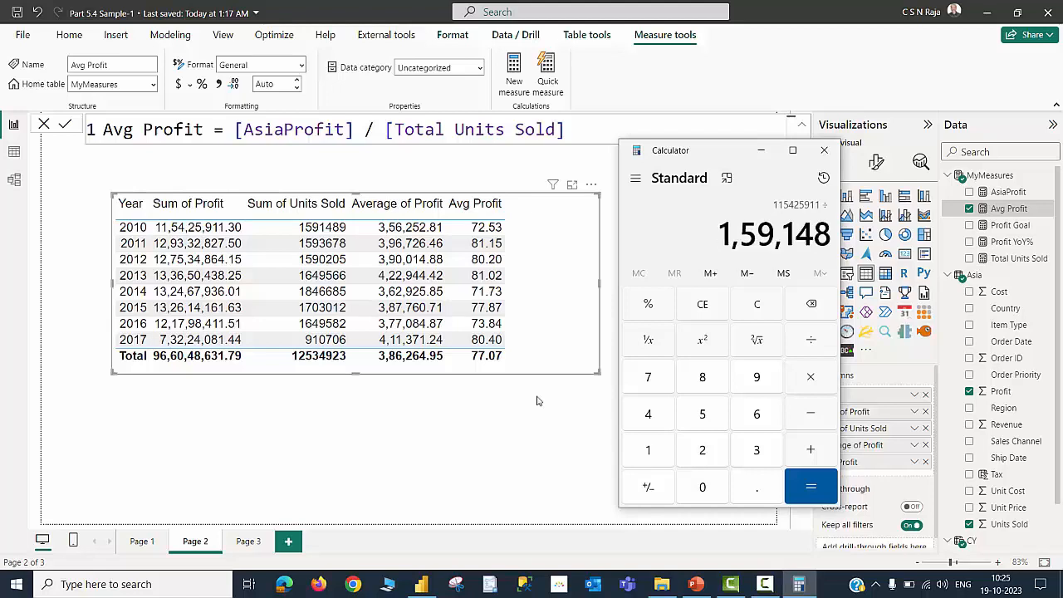
{"action": "key", "text": "Return"}
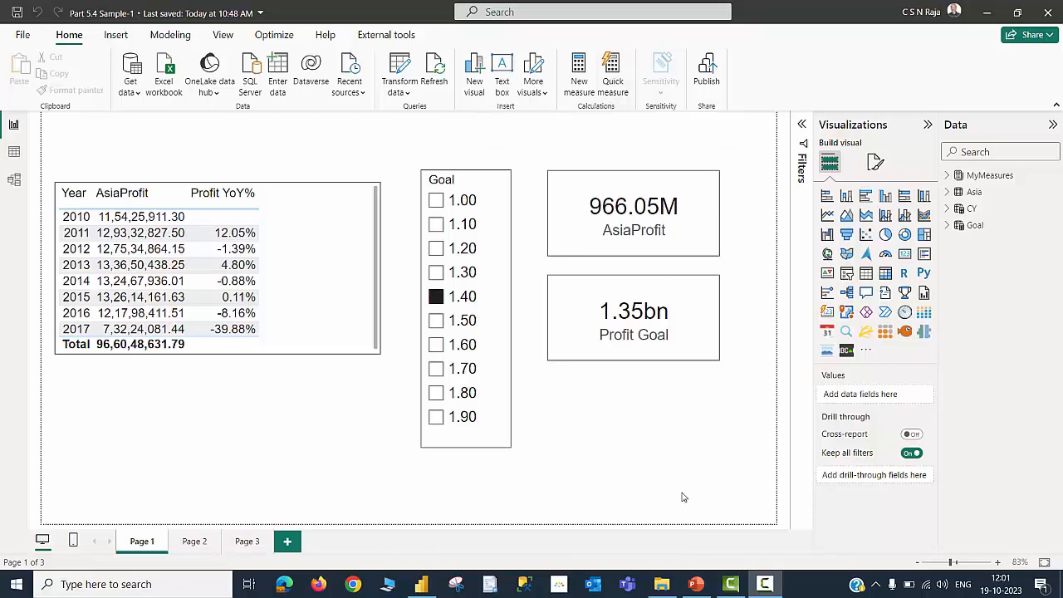
On Page 1, open the Profit YoY% measure to review its DAX formula, then deselect it
{"action": "left_click", "coordinate": [331, 339]}
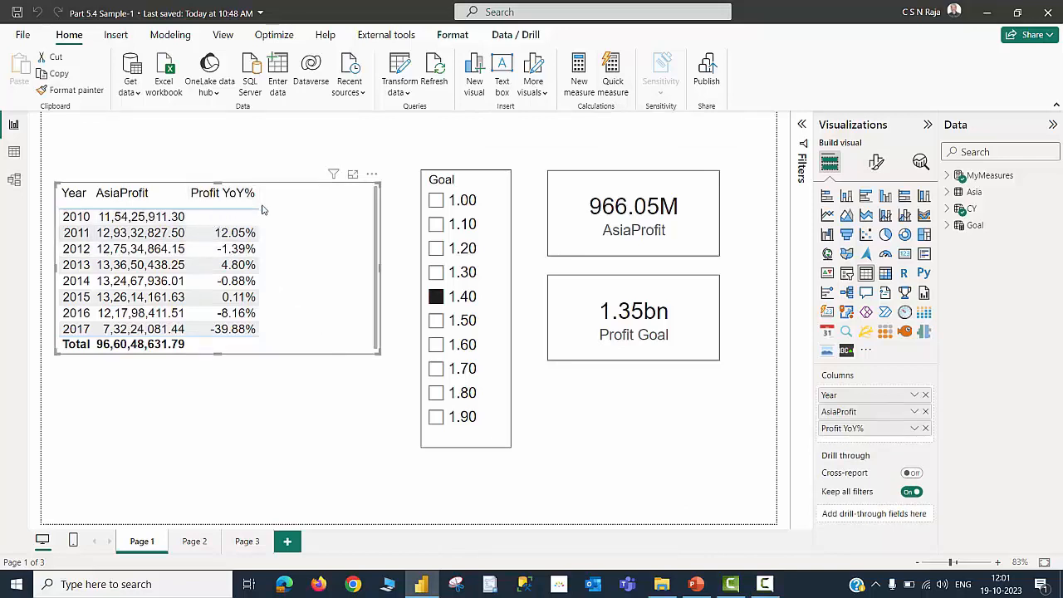
{"action": "left_click", "coordinate": [947, 176]}
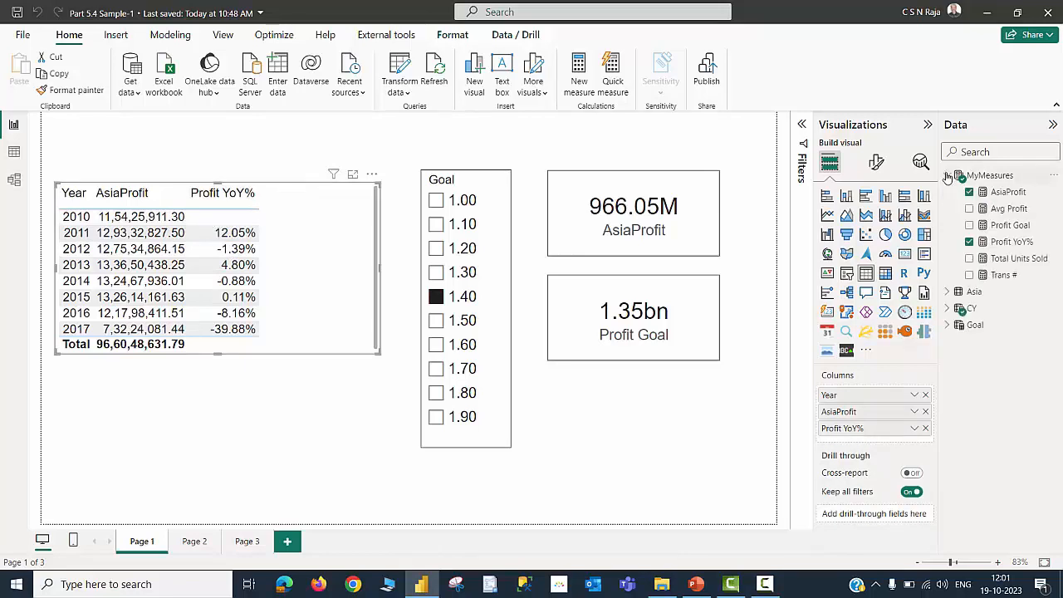
{"action": "left_click", "coordinate": [1013, 242]}
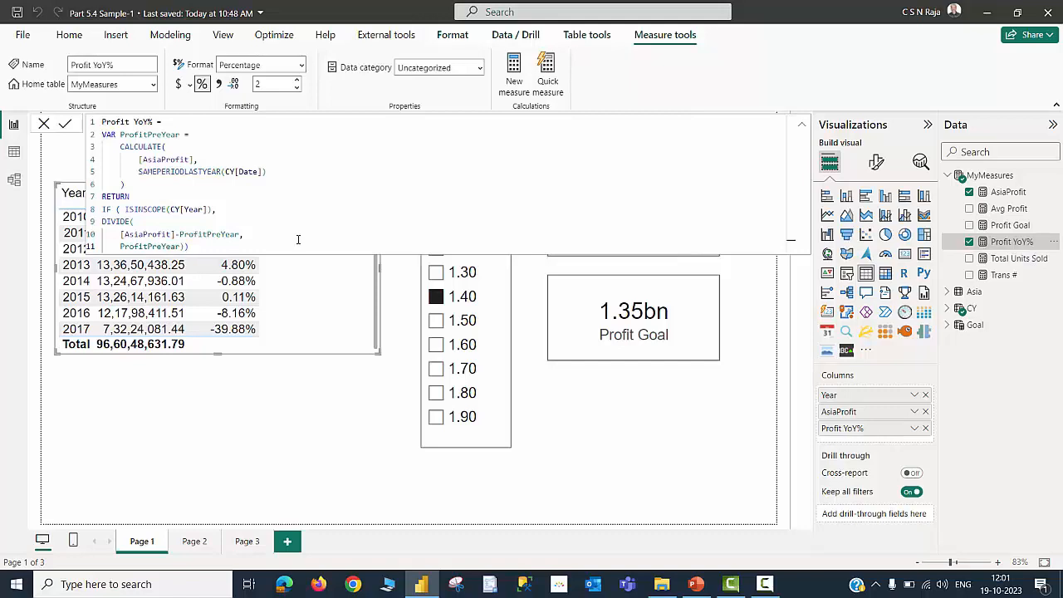
{"action": "left_click", "coordinate": [316, 405]}
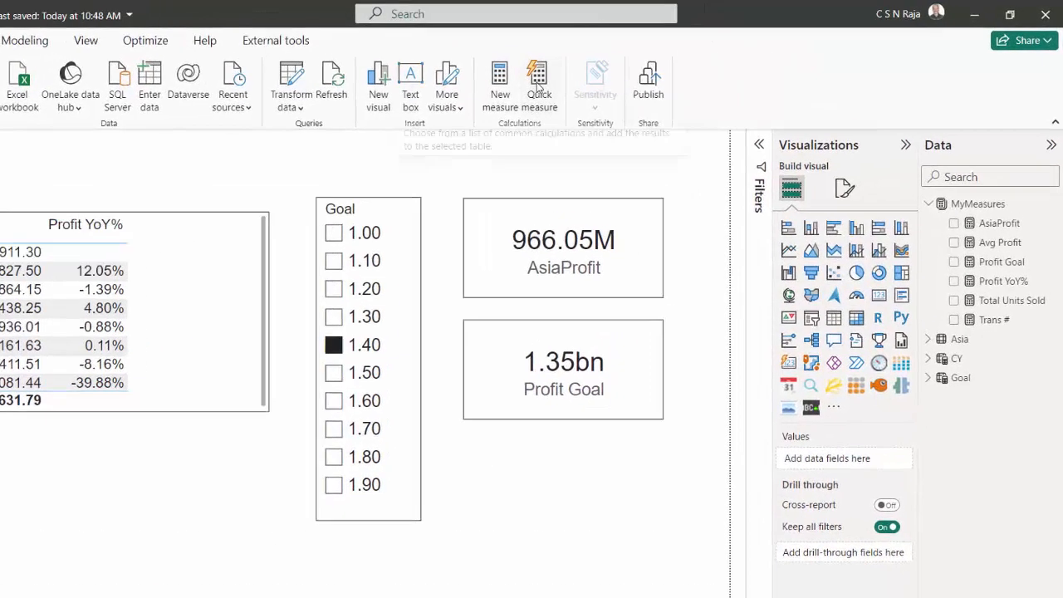
Create a Year-over-year change quick measure using AsiaProfit as the base value and the CY Date field as the date
{"action": "left_click", "coordinate": [538, 85]}
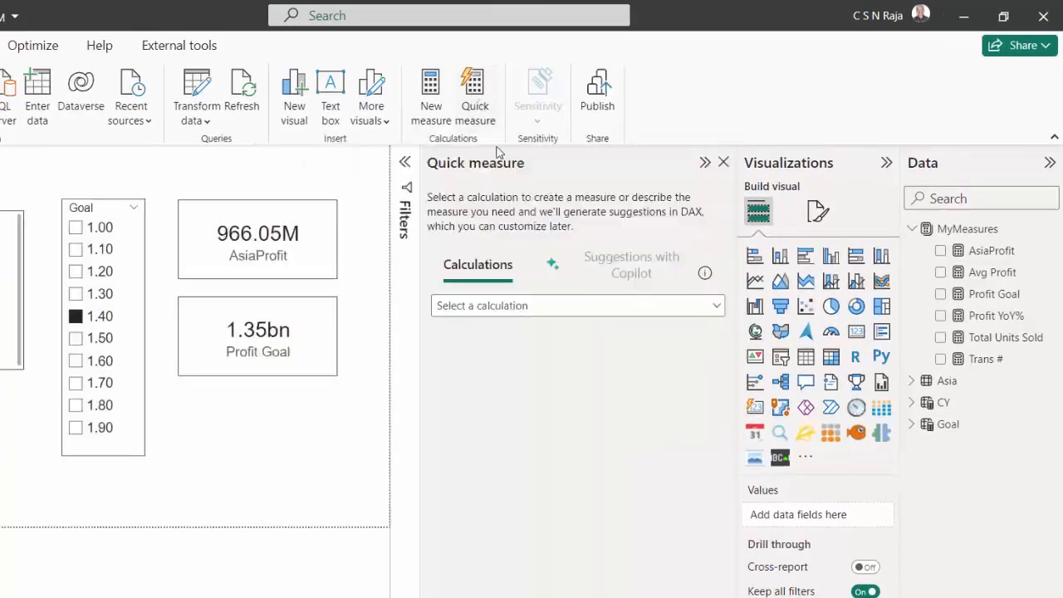
{"action": "left_click", "coordinate": [611, 307]}
{"action": "scroll", "coordinate": [596, 461], "scroll_direction": "down", "scroll_amount": 1}
{"action": "scroll", "coordinate": [593, 468], "scroll_direction": "down", "scroll_amount": 1}
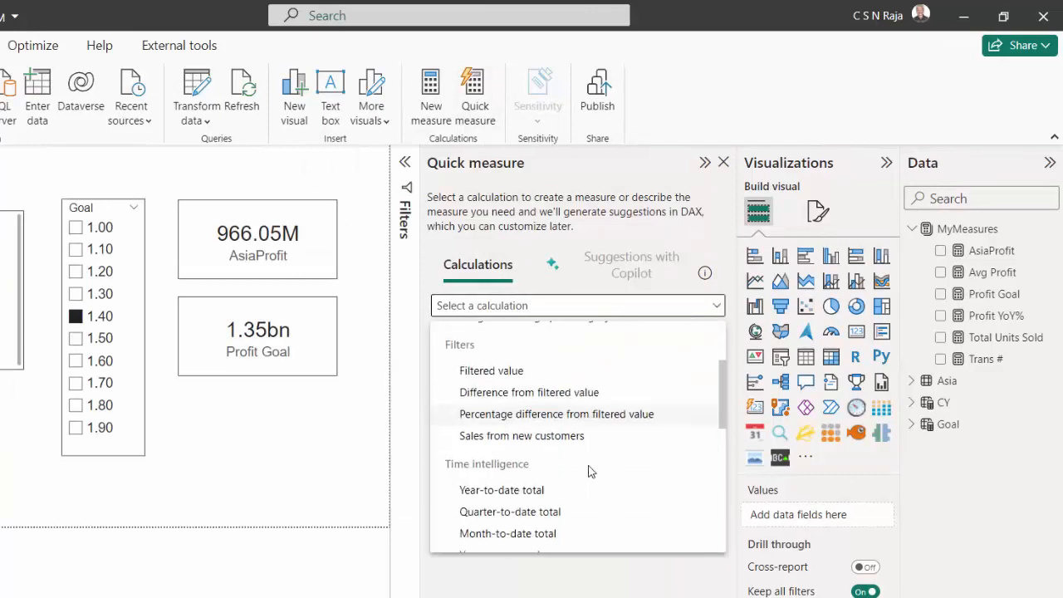
{"action": "scroll", "coordinate": [523, 472], "scroll_direction": "down", "scroll_amount": 1}
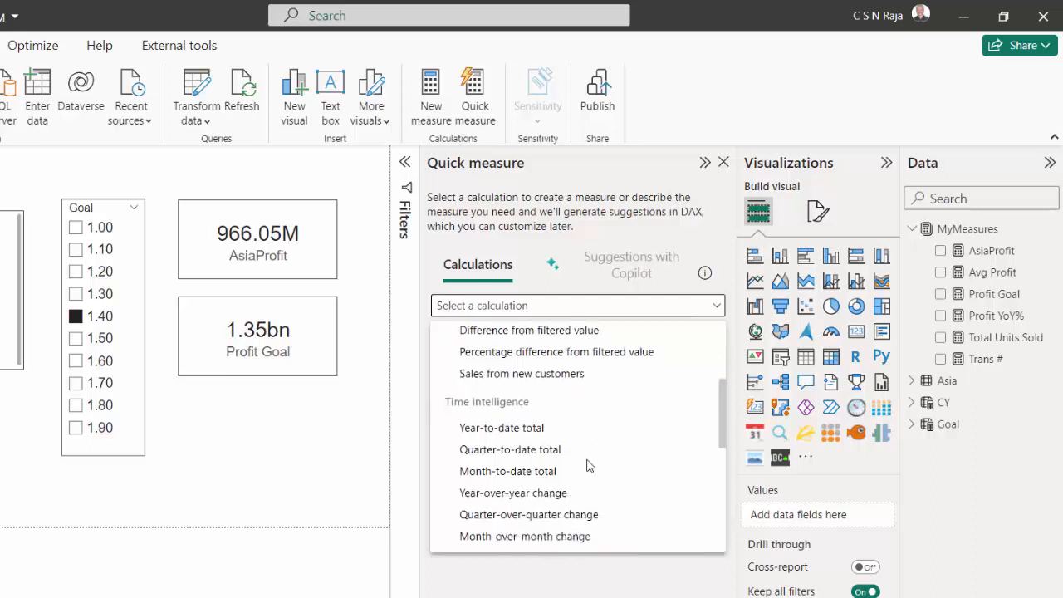
{"action": "left_click", "coordinate": [530, 481]}
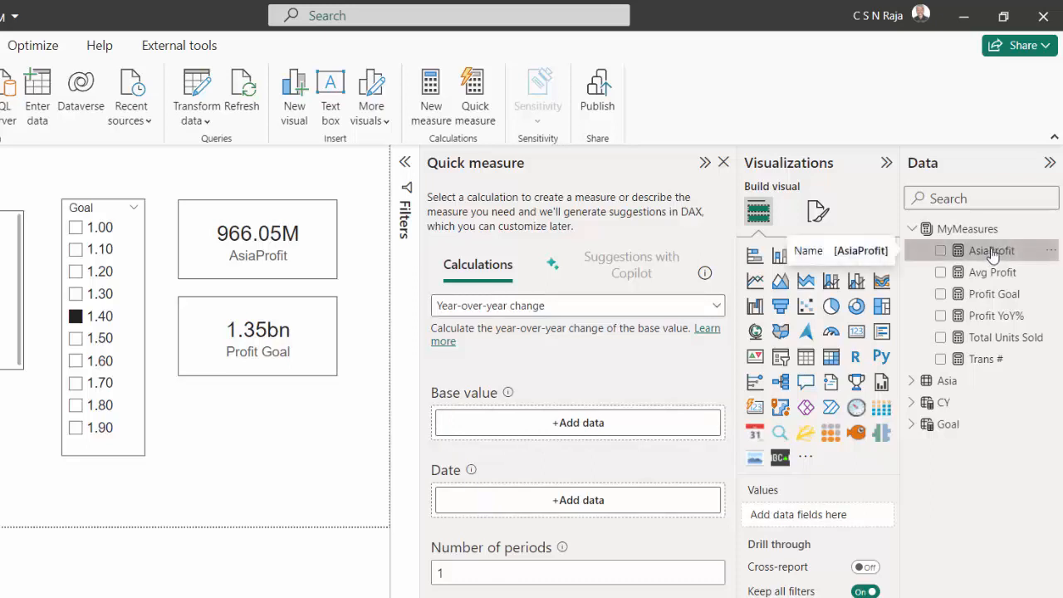
{"action": "left_click_drag", "start_coordinate": [989, 250], "coordinate": [593, 417]}
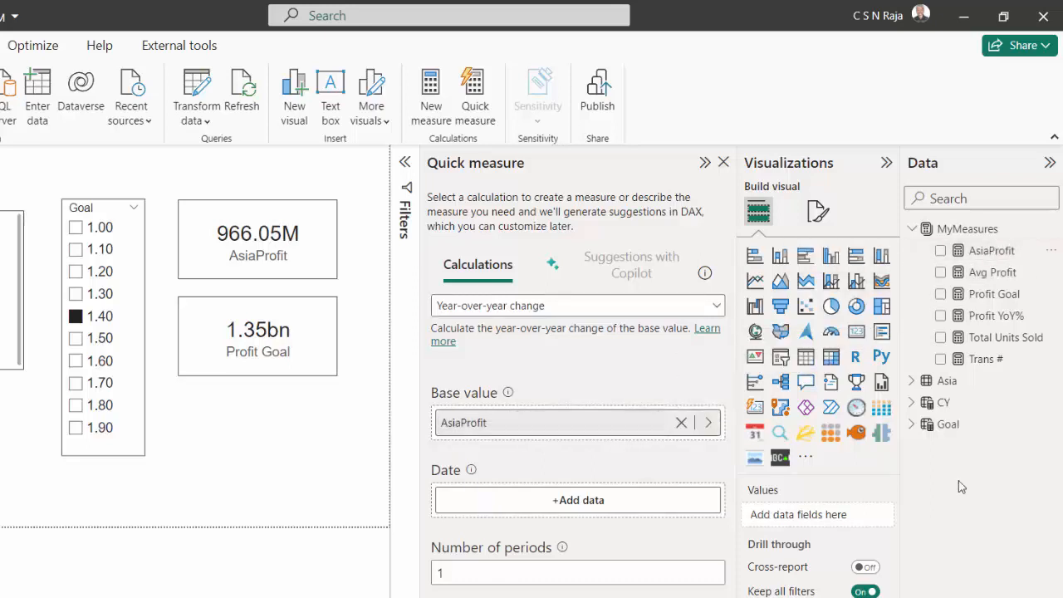
{"action": "left_click", "coordinate": [912, 403]}
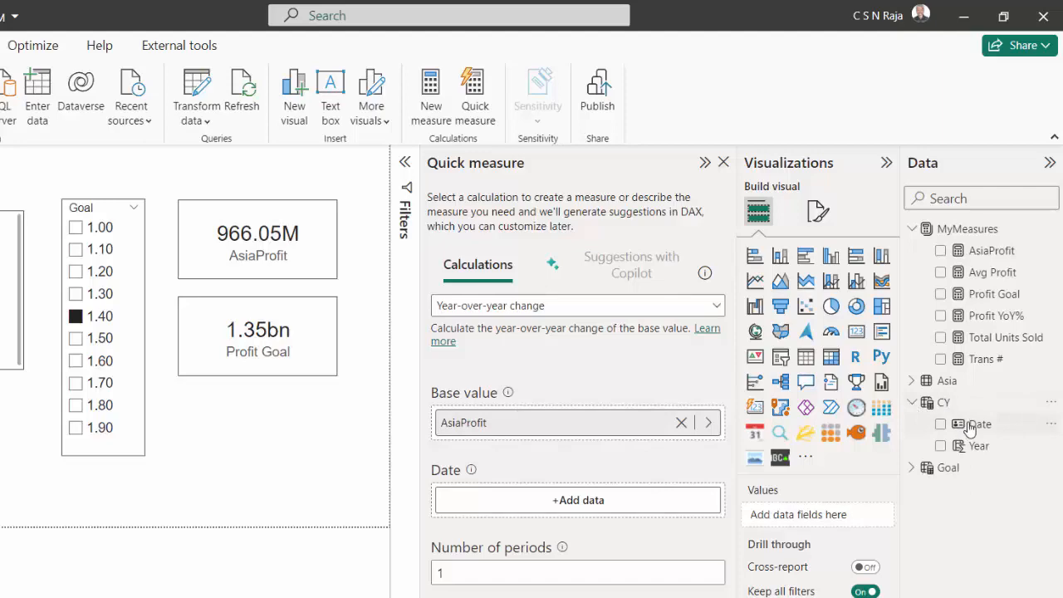
{"action": "left_click_drag", "start_coordinate": [974, 423], "coordinate": [573, 502]}
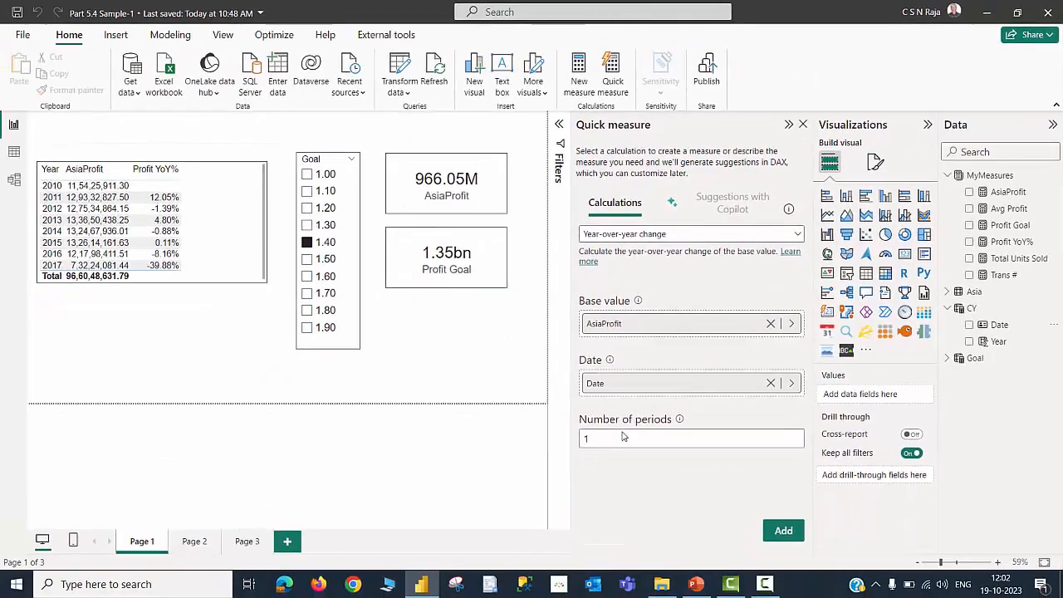
{"action": "left_click", "coordinate": [783, 531]}
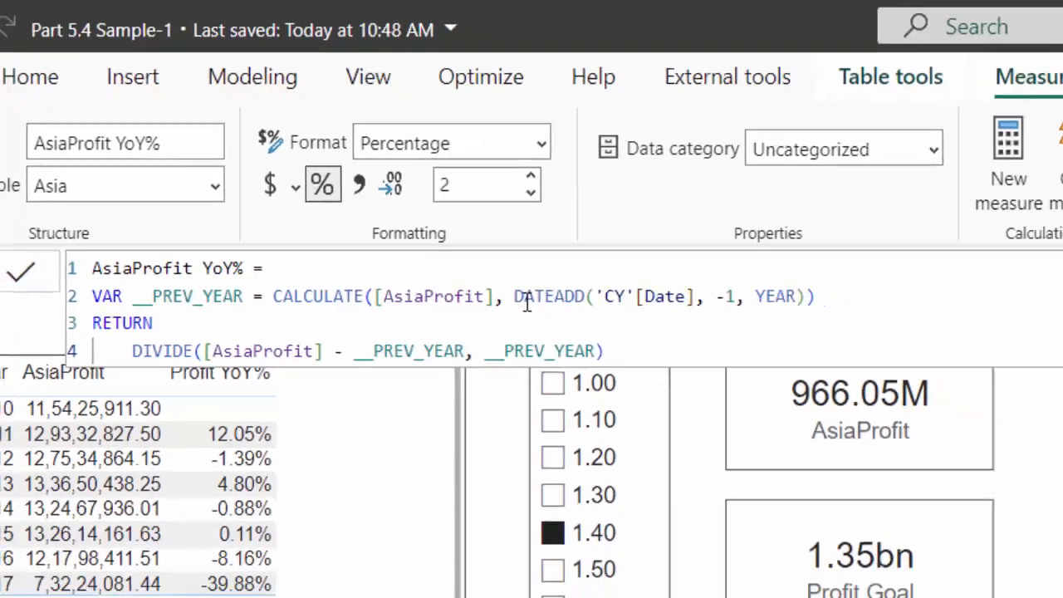
Add the new AsiaProfit YoY% measure to the year table and close the Quick measure pane
{"action": "left_click", "coordinate": [369, 362]}
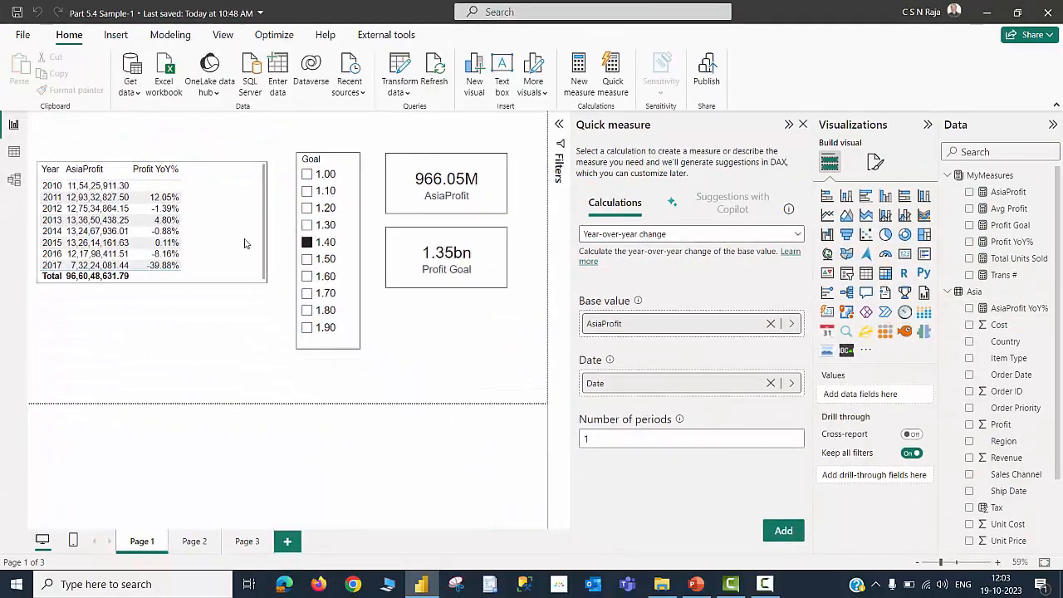
{"action": "left_click", "coordinate": [245, 243]}
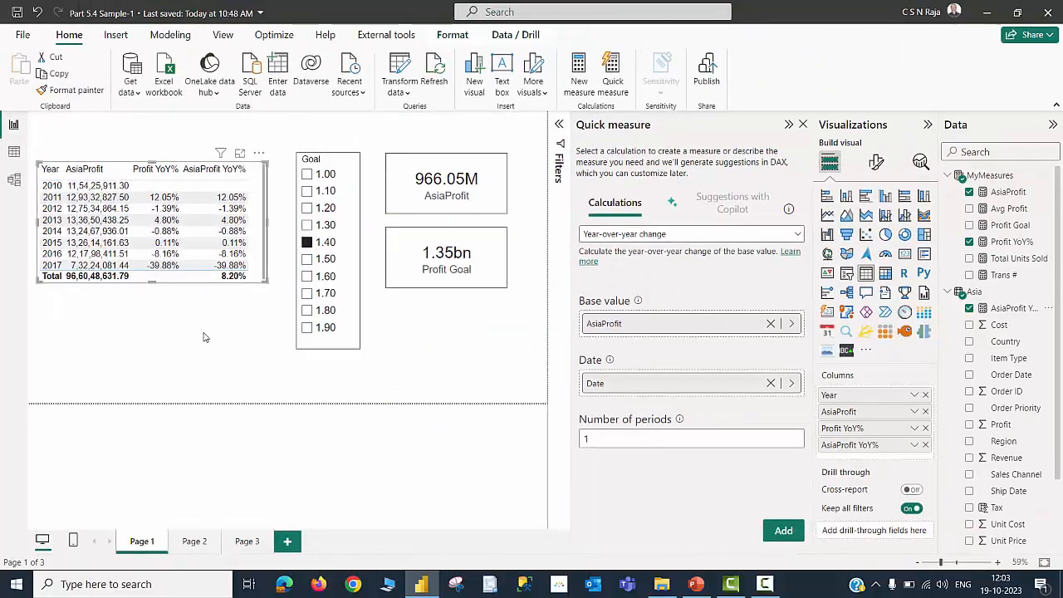
{"action": "left_click", "coordinate": [802, 124]}
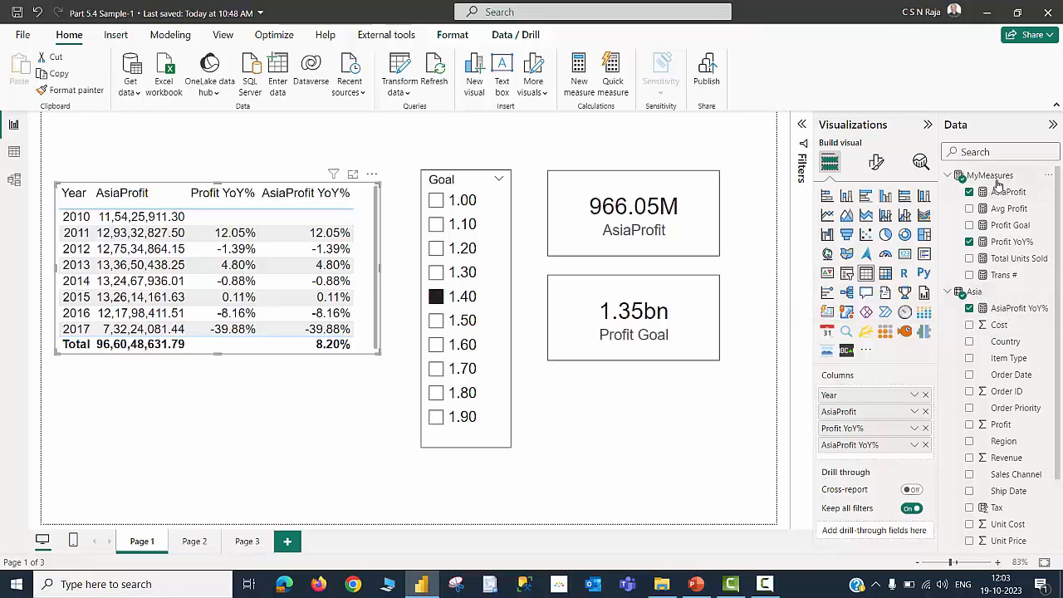
Change the home table of the AsiaProfit YoY% measure from Asia to MyMeasures
{"action": "left_click", "coordinate": [662, 471]}
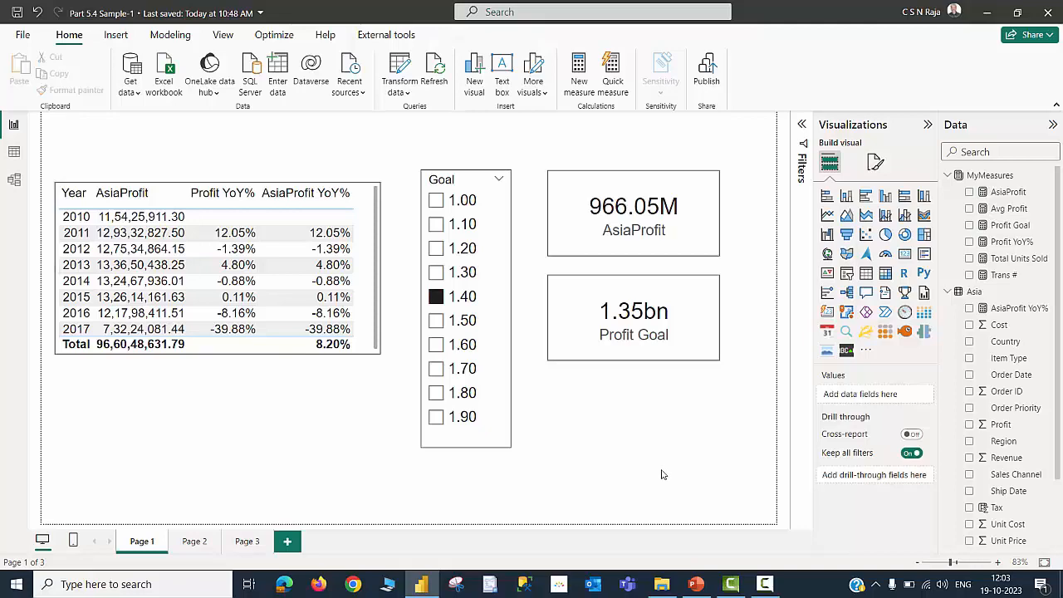
{"action": "left_click", "coordinate": [1014, 309]}
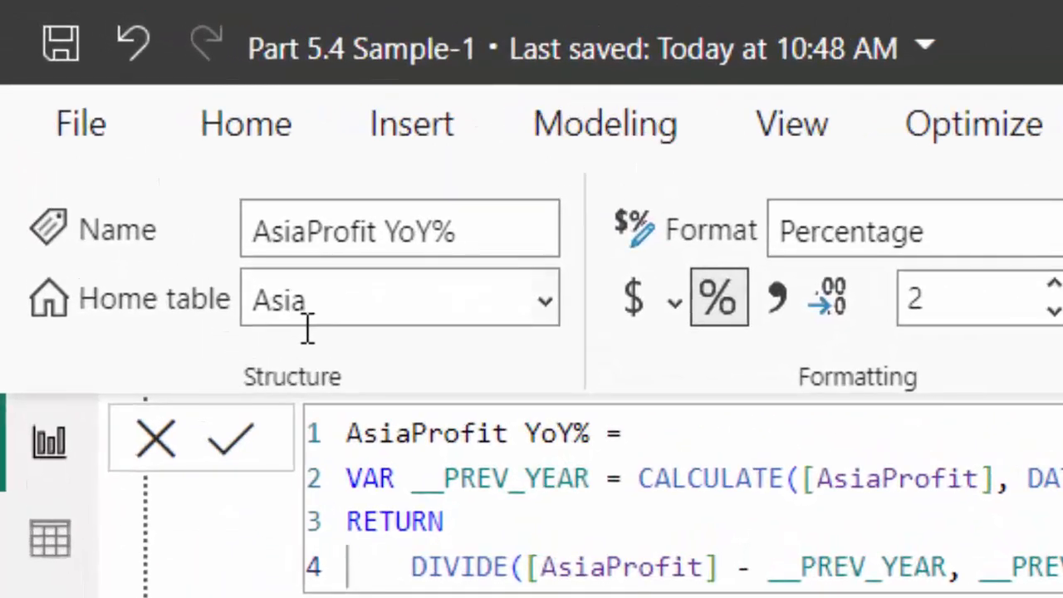
{"action": "left_click", "coordinate": [542, 314]}
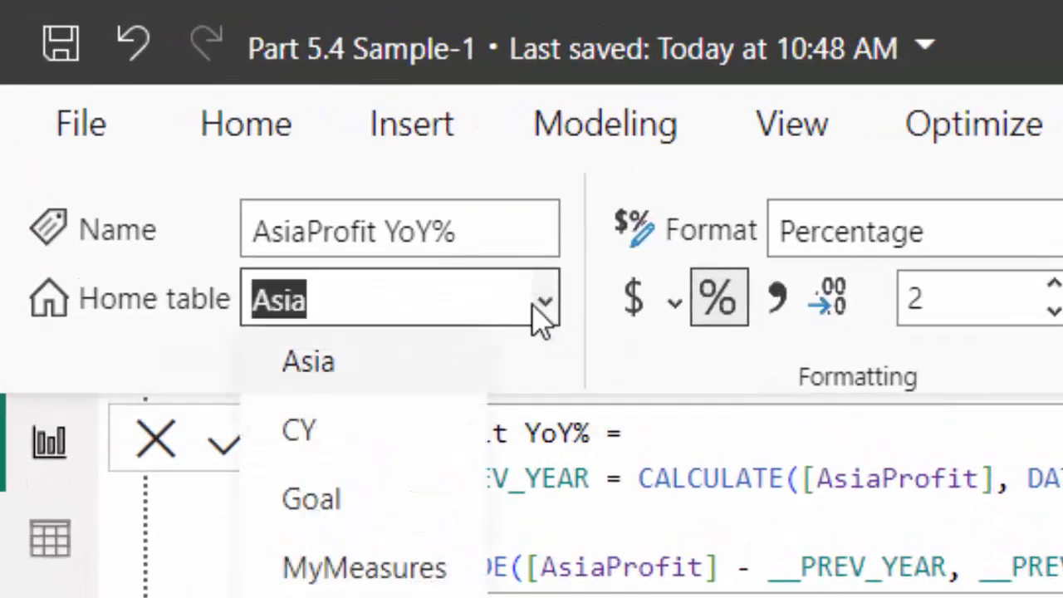
{"action": "left_click", "coordinate": [369, 564]}
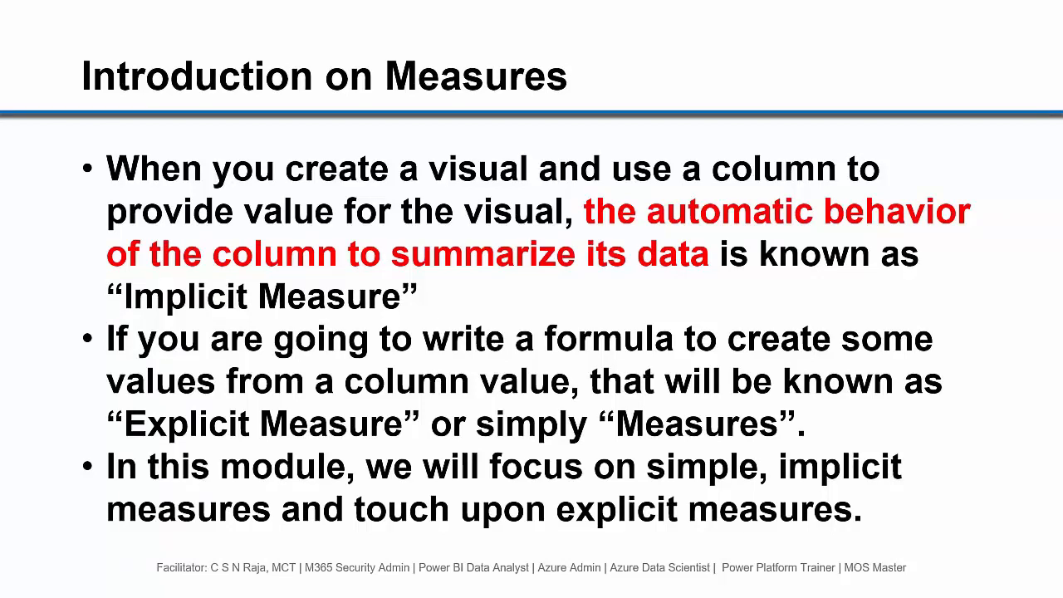
{"action": "key", "text": "Right"}
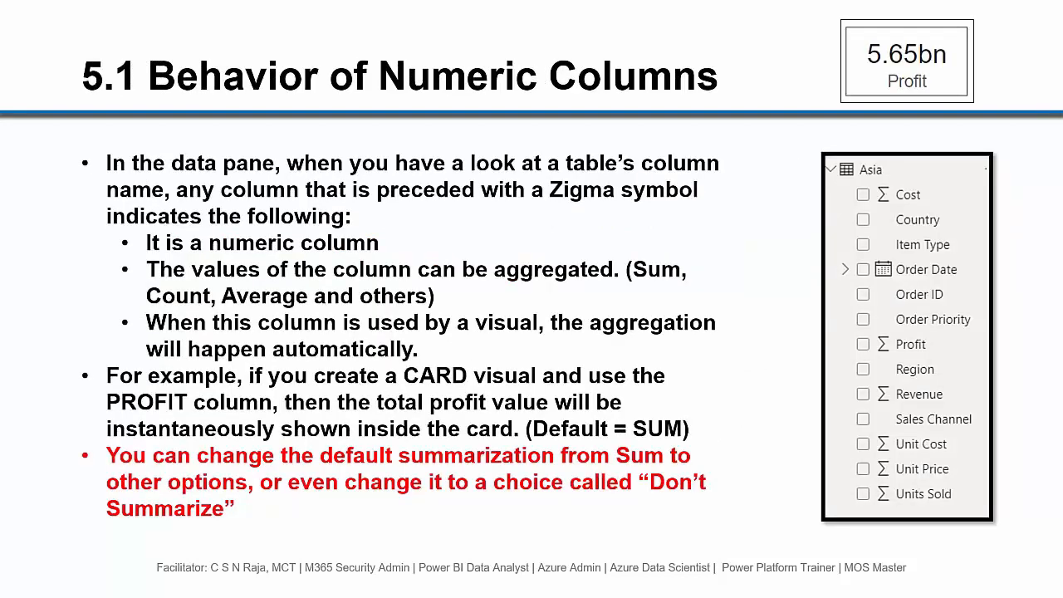
{"action": "key", "text": "Right"}
{"action": "key", "text": "Right"}
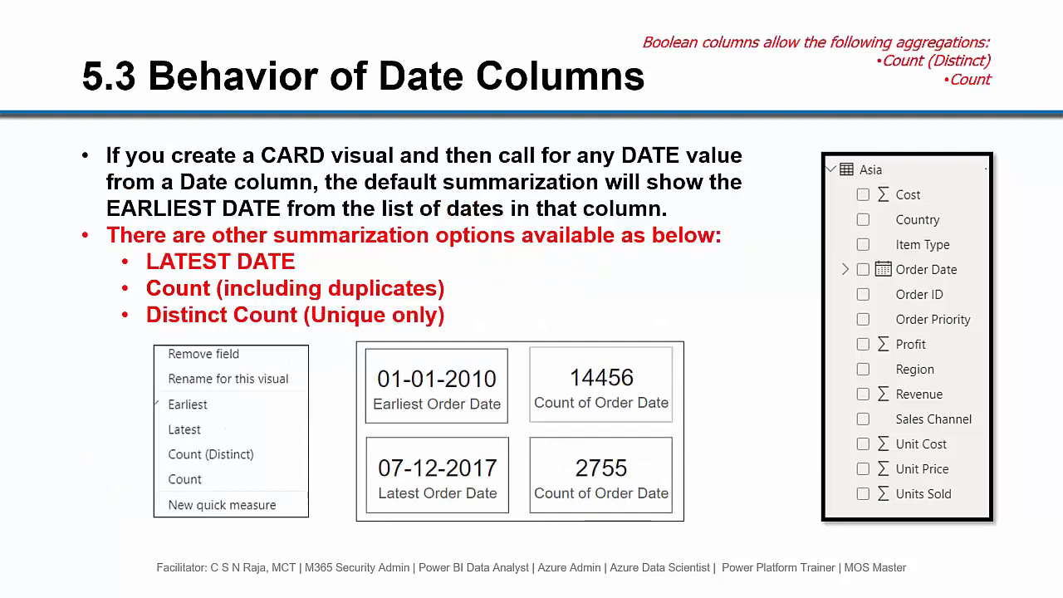
{"action": "key", "text": "Right"}
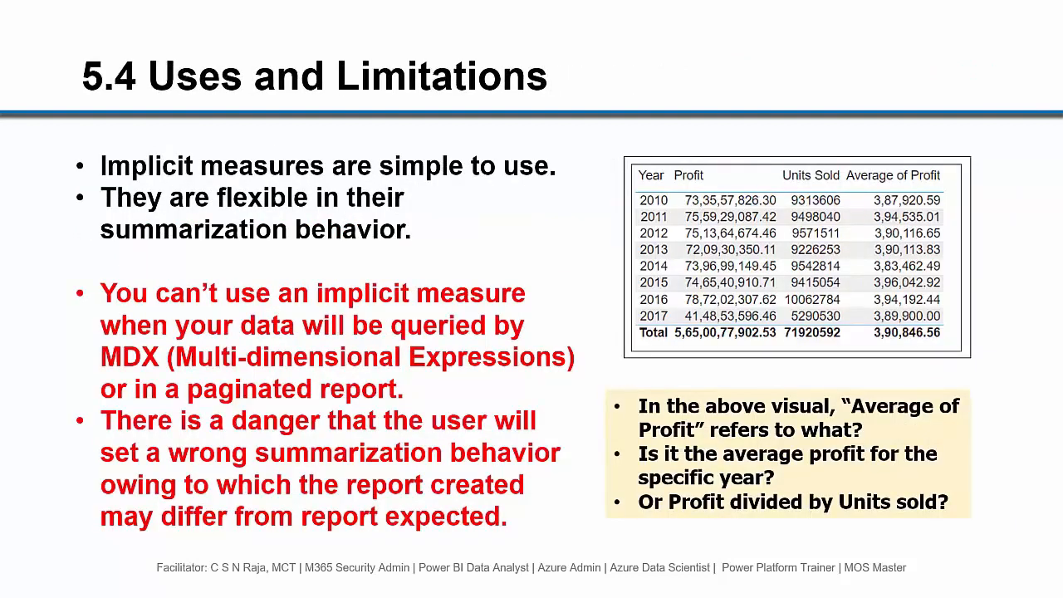
{"action": "key", "text": "Right"}
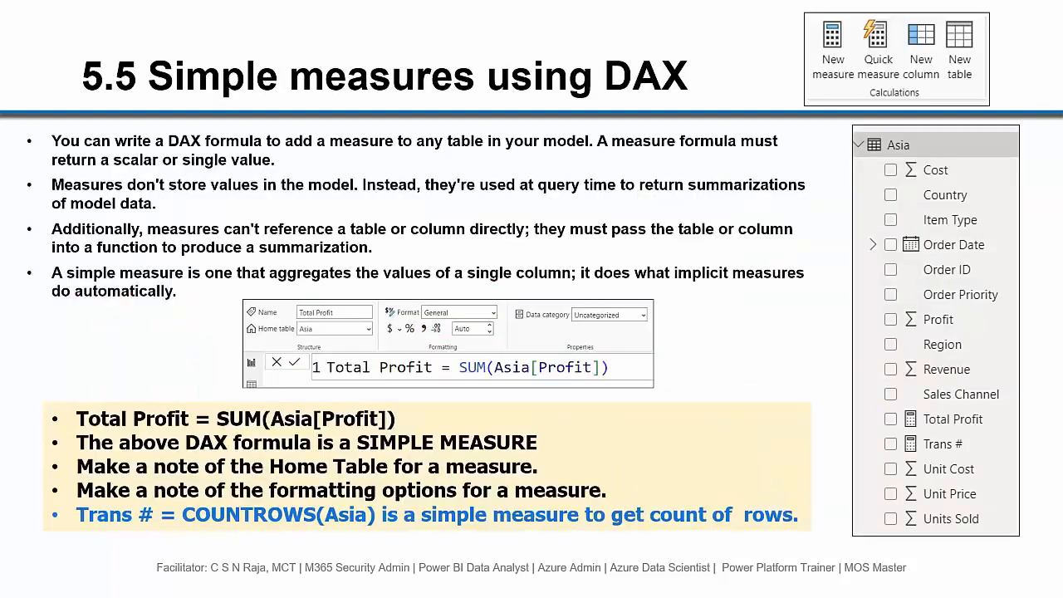
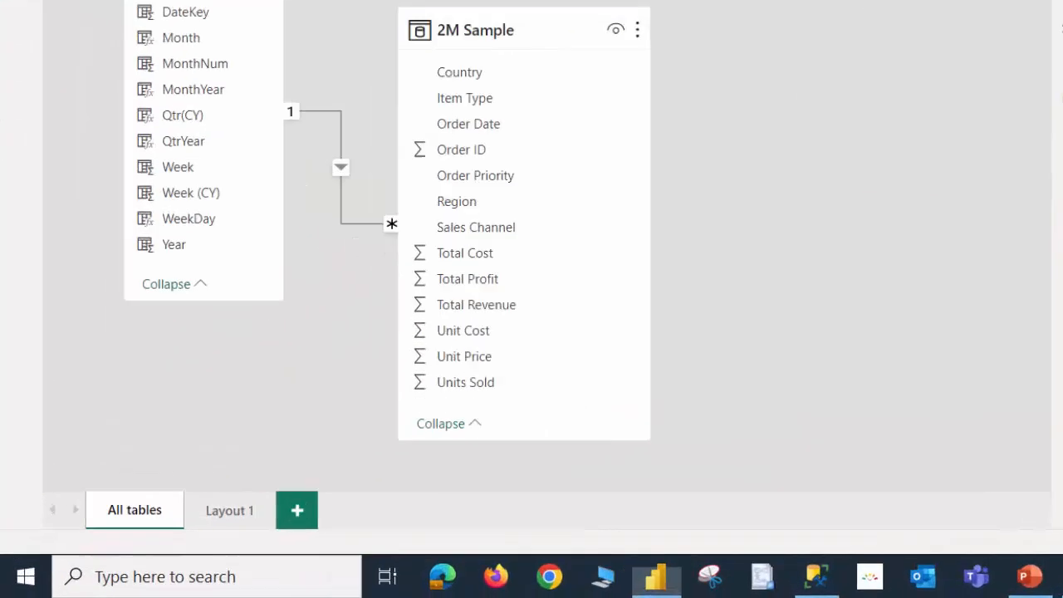
In table view of 2M Sample, create a Weekday calculated column as FORMAT([Order Date],"MMM")
{"action": "left_click", "coordinate": [13, 152]}
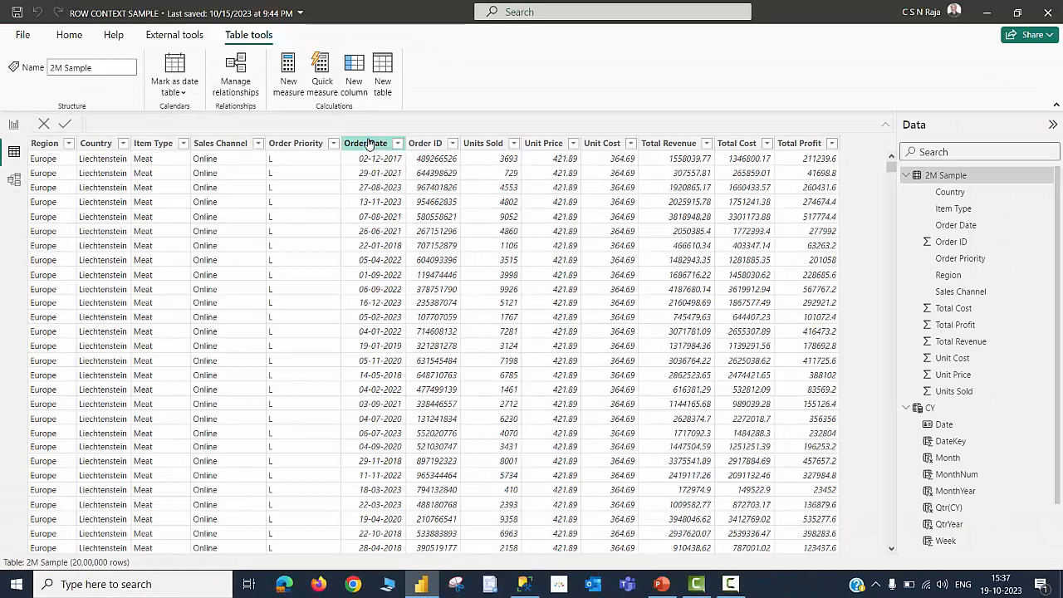
{"action": "left_click", "coordinate": [369, 143]}
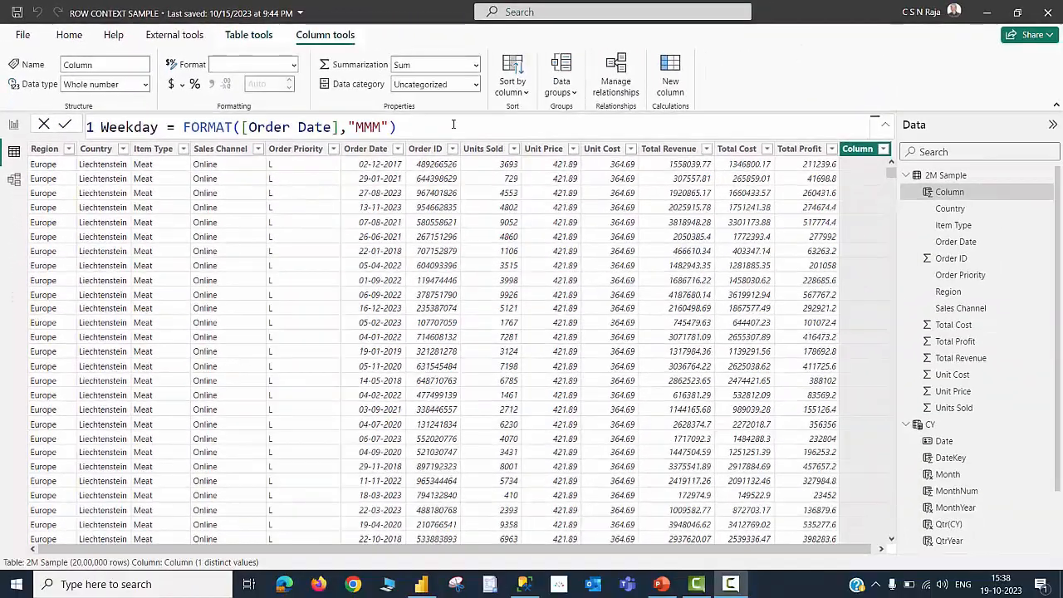
{"action": "key", "text": "Return"}
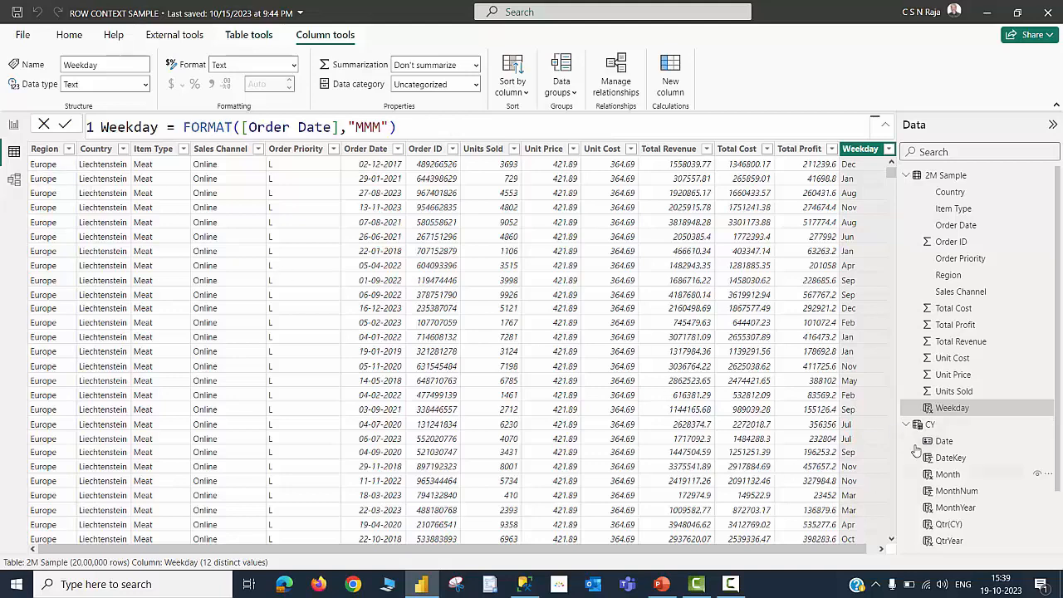
Open the CY table to review the Qtr(CY) column's formula, then return to the 2M Sample table
{"action": "left_click", "coordinate": [935, 425]}
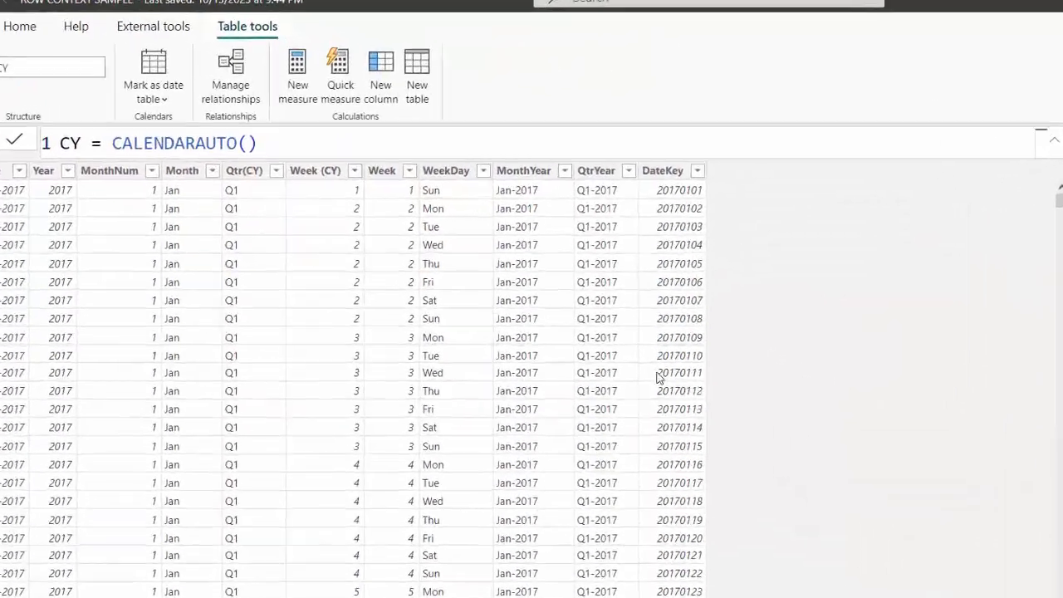
{"action": "left_click", "coordinate": [254, 236]}
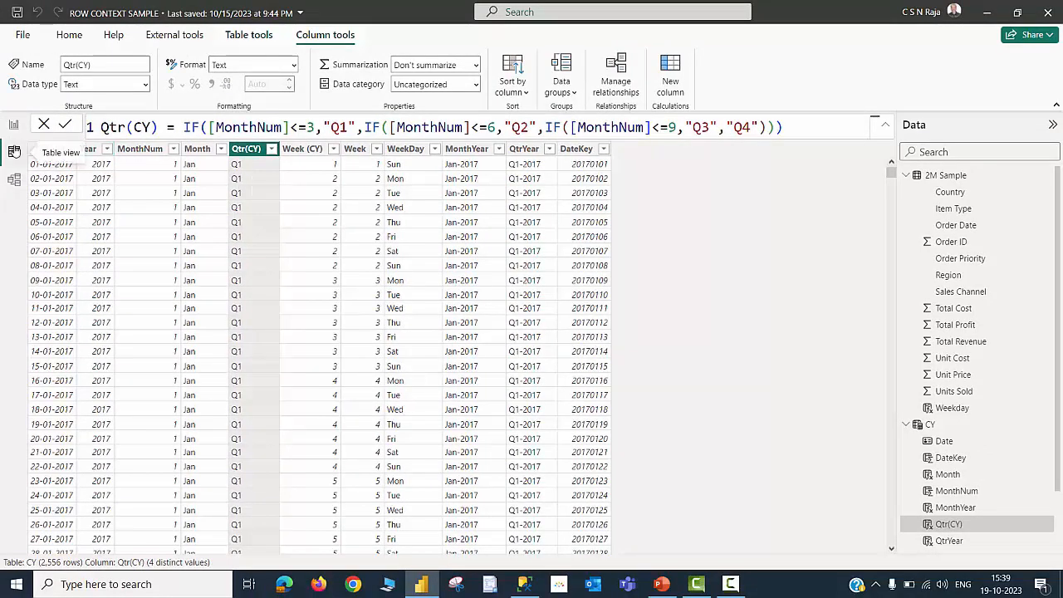
{"action": "left_click", "coordinate": [944, 176]}
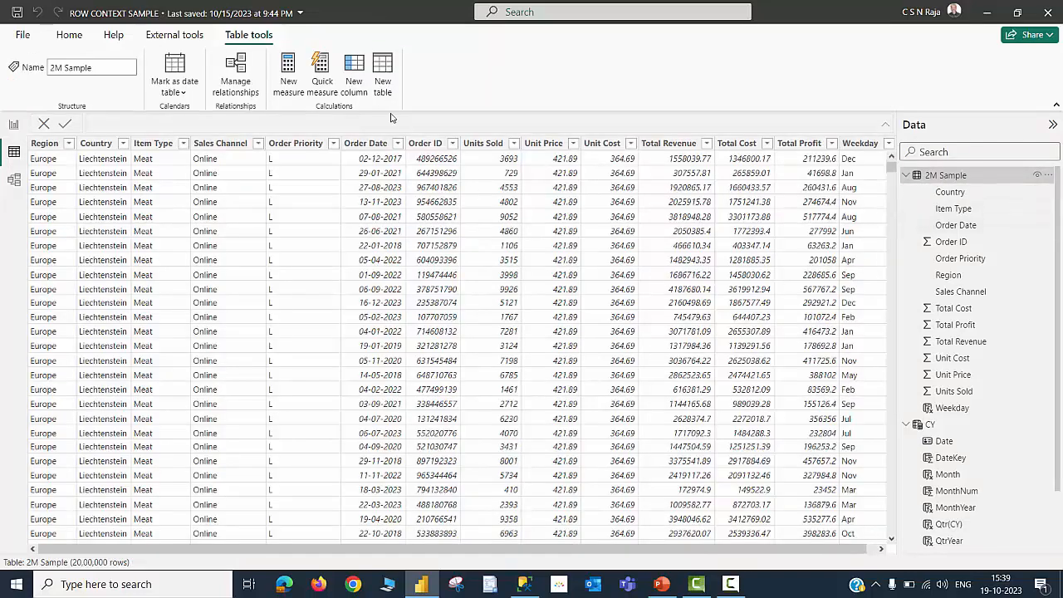
Add a QTR calculated column to 2M Sample defined as RELATED(CY[Qtr(CY)])
{"action": "left_click", "coordinate": [356, 68]}
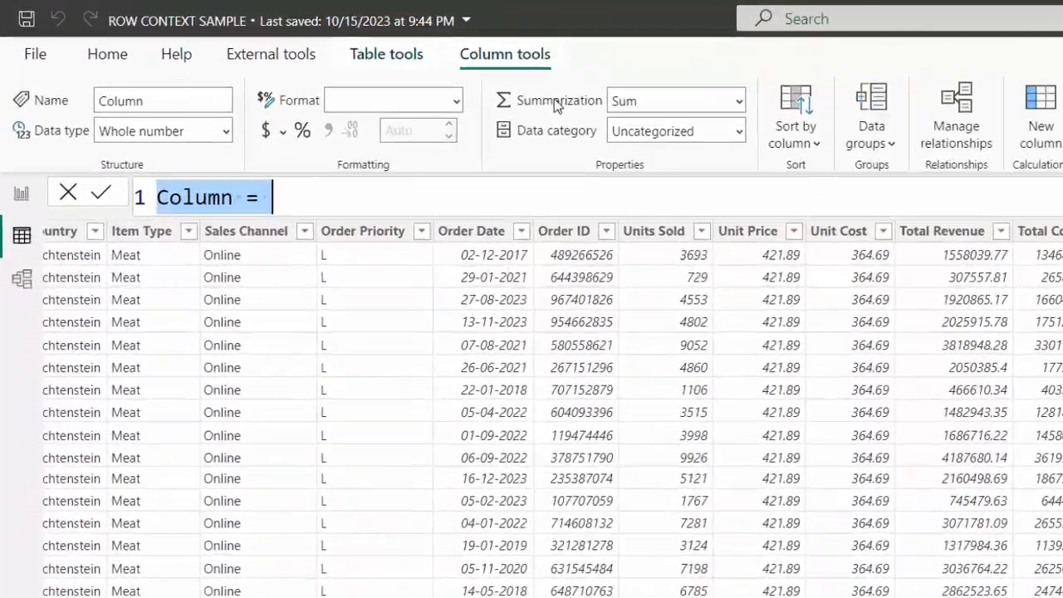
{"action": "type", "text": "QTR = "}
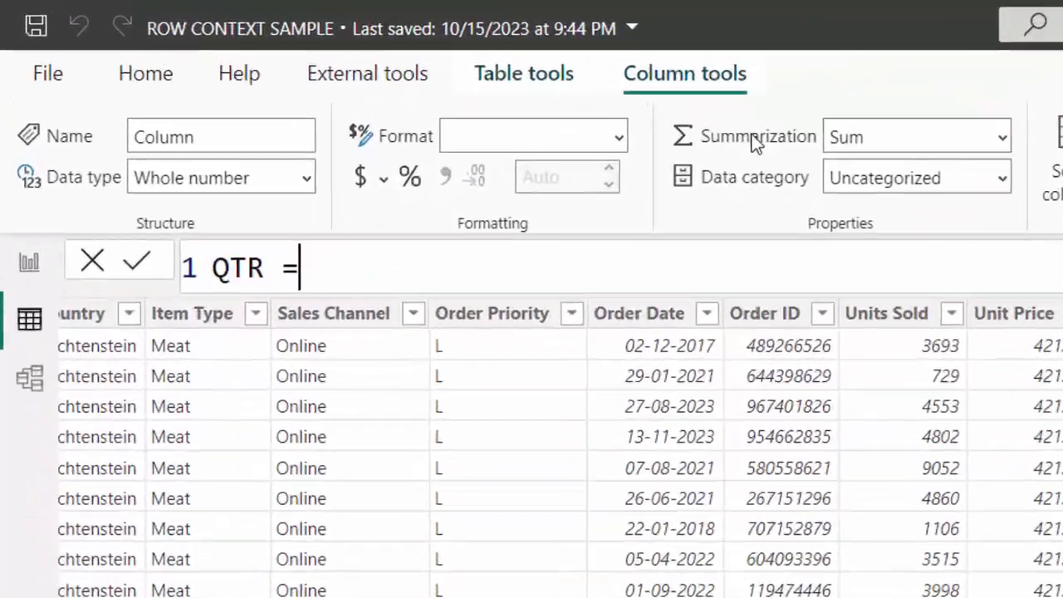
{"action": "type", "text": "REL"}
{"action": "key", "text": "Tab"}
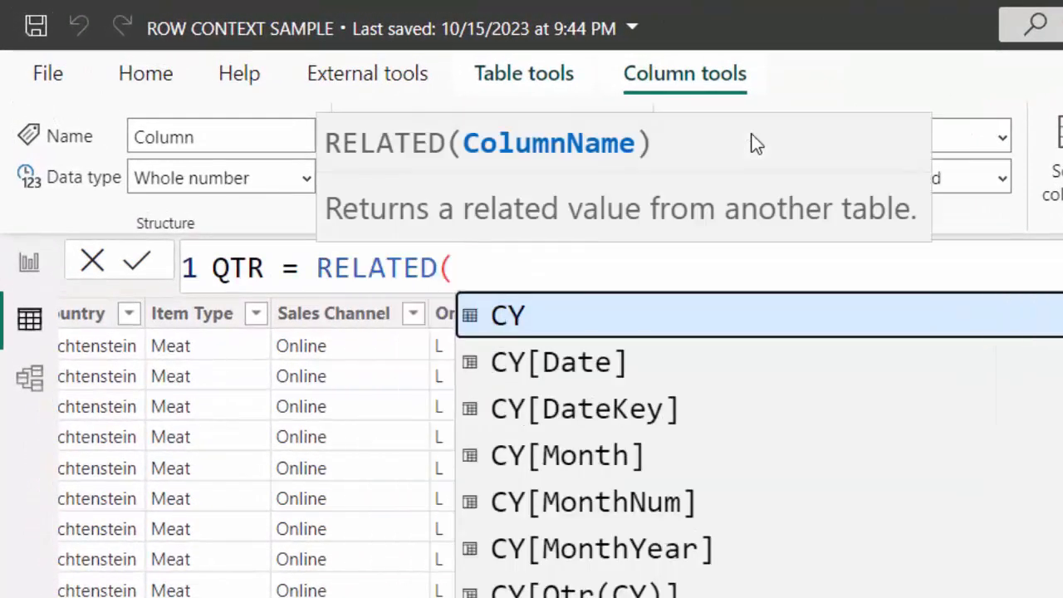
{"action": "left_click", "coordinate": [700, 583]}
{"action": "type", "text": ")"}
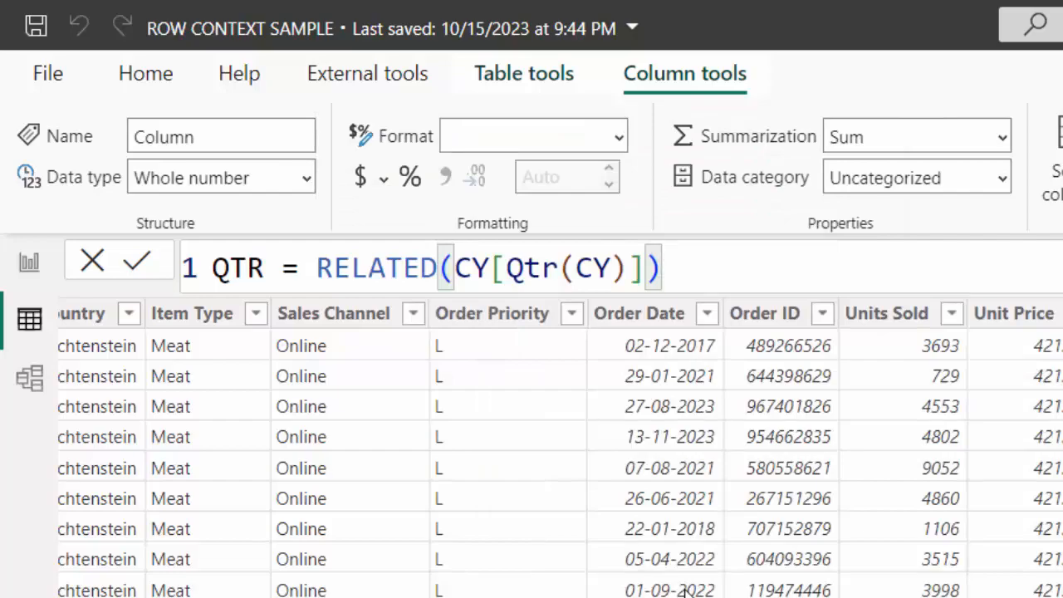
{"action": "key", "text": "Return"}
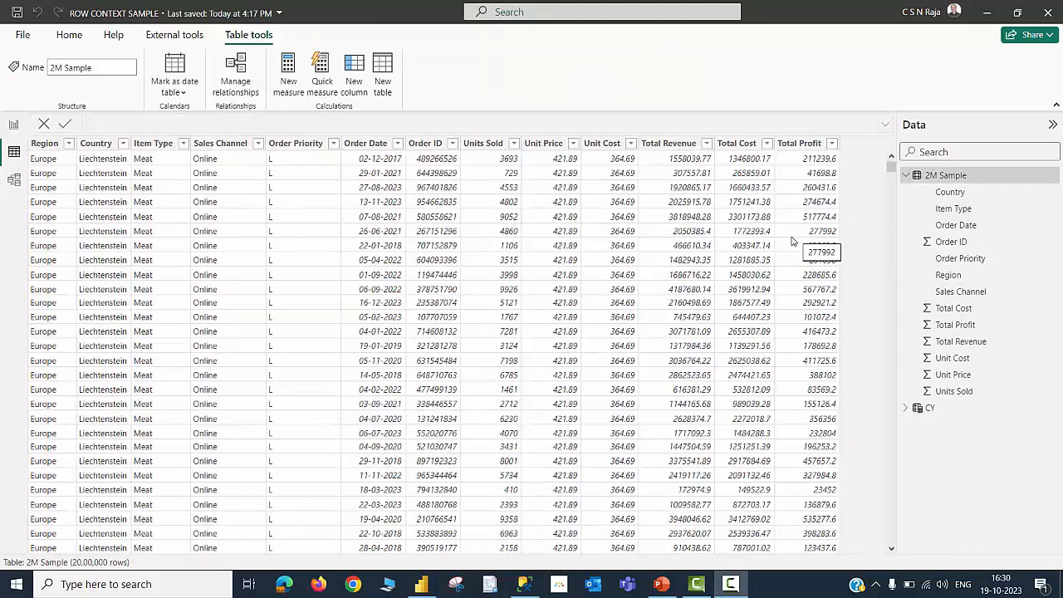
Create a Profit calculated column in 2M Sample as ([Unit Price]-[Unit Cost])*[Units Sold]
{"action": "left_click", "coordinate": [793, 149]}
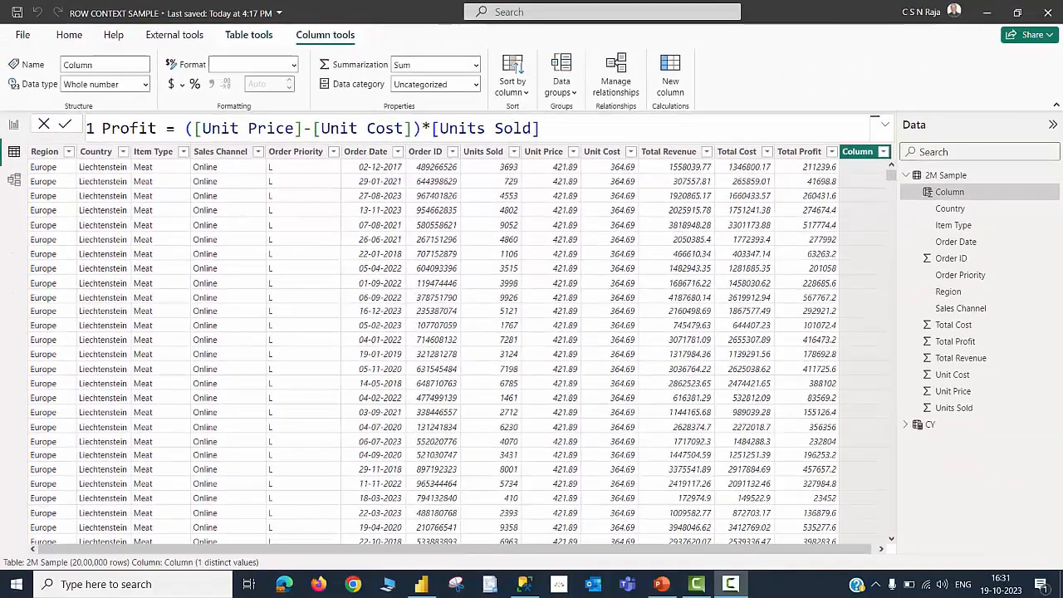
{"action": "left_click", "coordinate": [631, 134]}
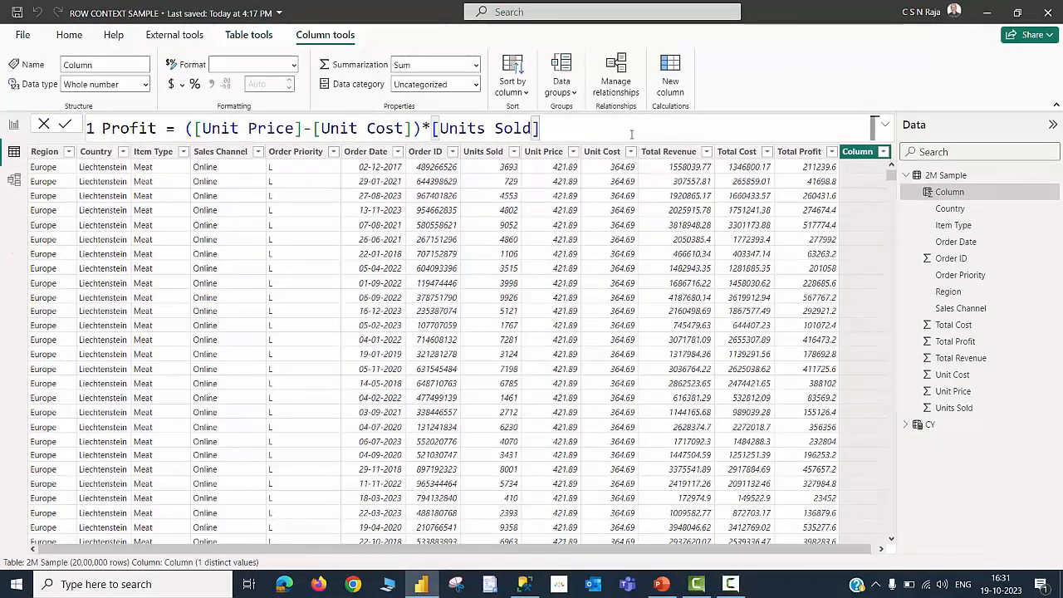
{"action": "key", "text": "Return"}
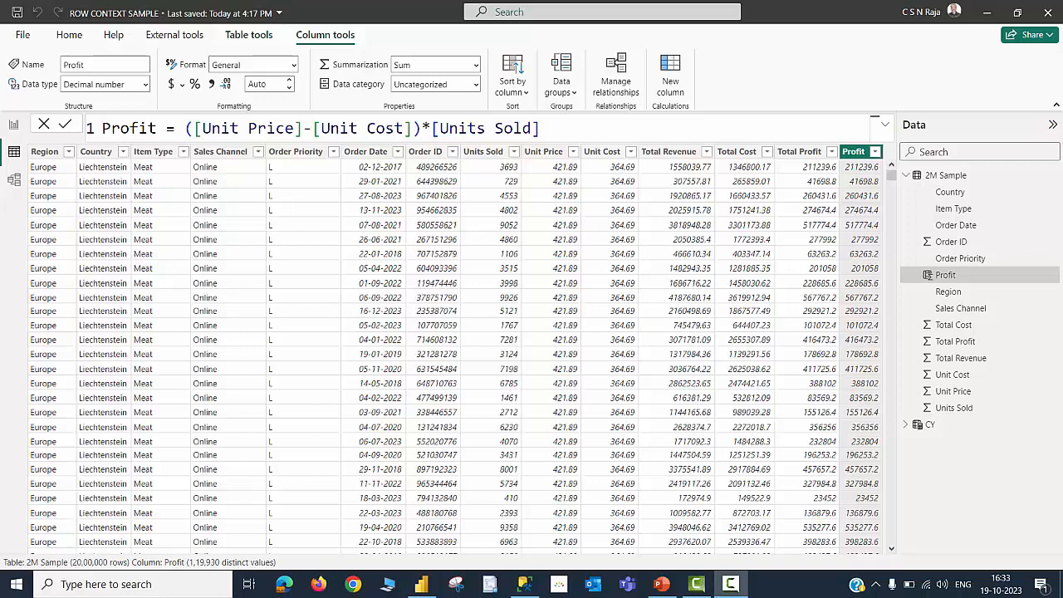
Delete the Profit calculated column from the 2M Sample table
{"action": "left_click", "coordinate": [856, 158]}
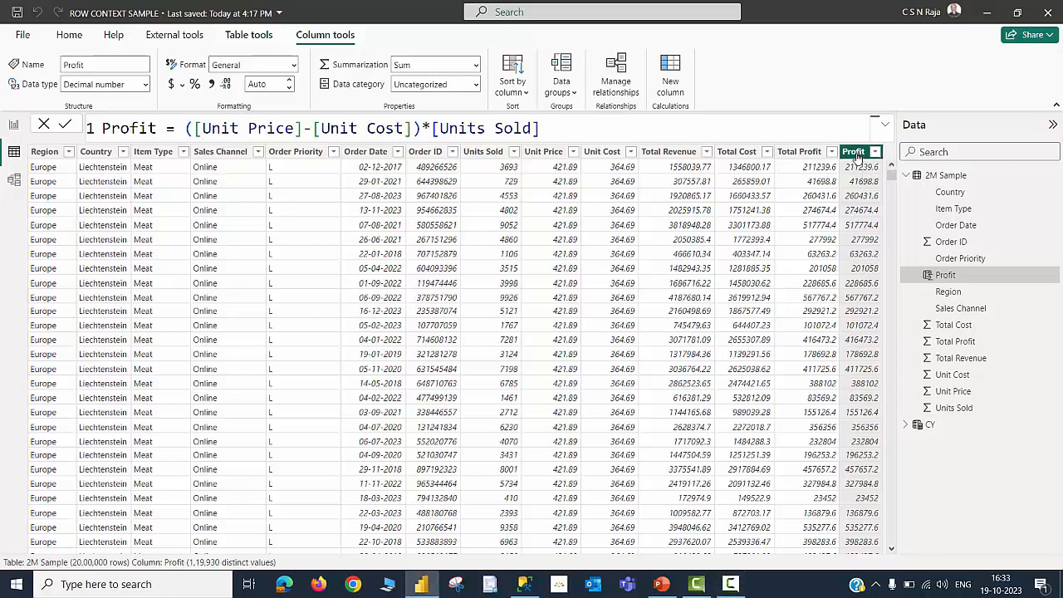
{"action": "right_click", "coordinate": [857, 158]}
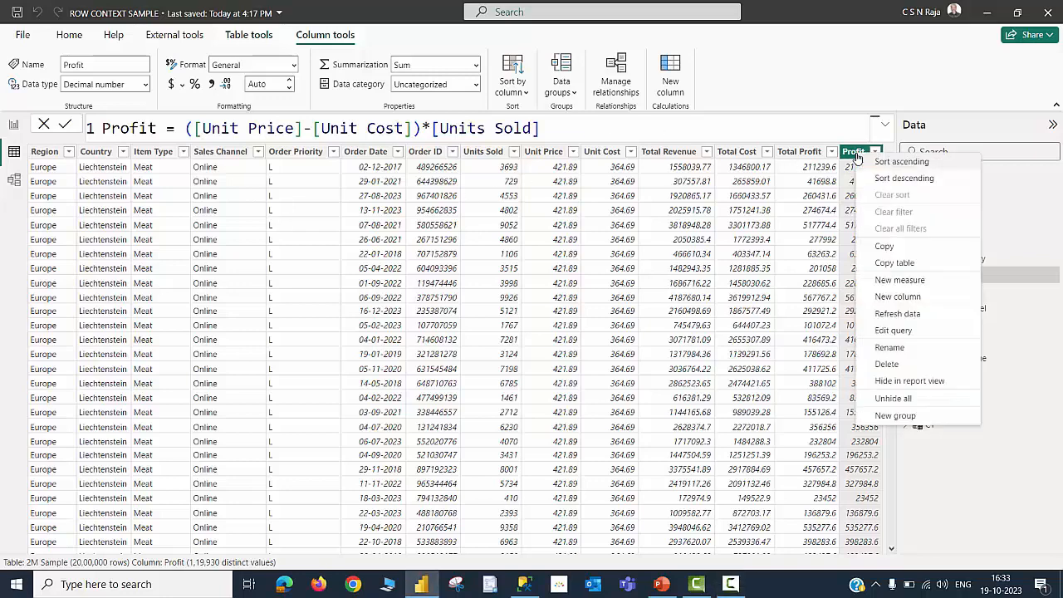
{"action": "left_click", "coordinate": [885, 363]}
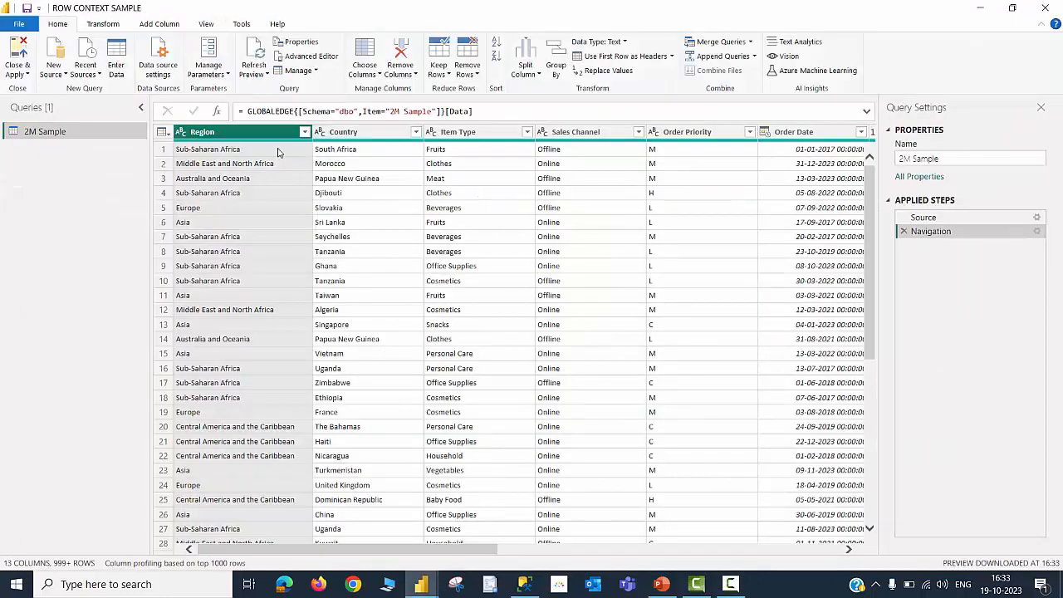
In Power Query, add a custom column named PROFIT with formula ([Unit Price] - [Unit Cost]) * [Units Sold]
{"action": "left_click", "coordinate": [164, 26]}
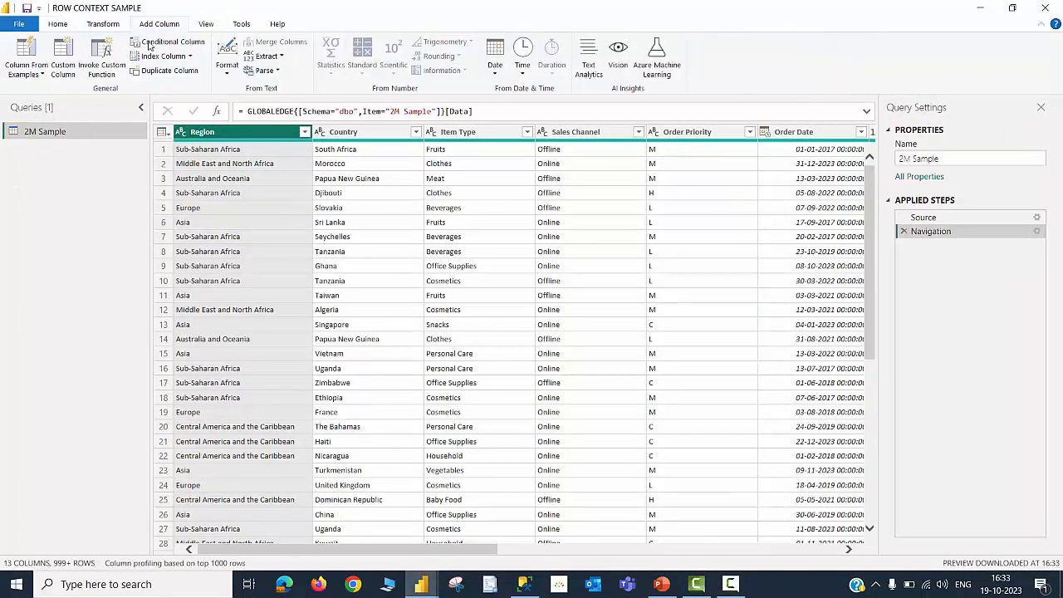
{"action": "left_click", "coordinate": [63, 65]}
{"action": "double_click", "coordinate": [366, 215]}
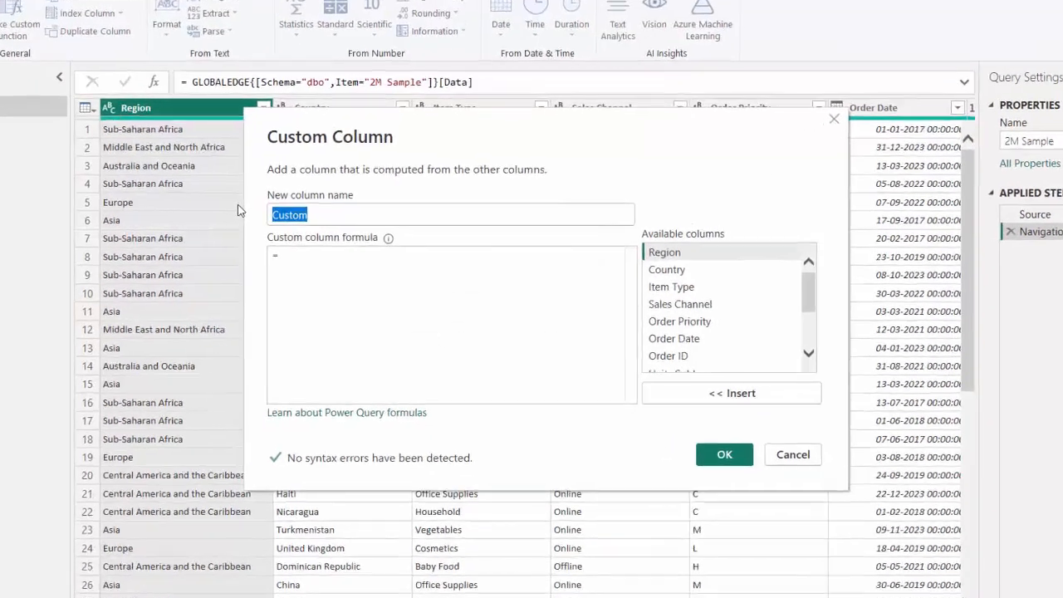
{"action": "type", "text": "PROFIT"}
{"action": "left_click", "coordinate": [335, 249]}
{"action": "type", "text": "("}
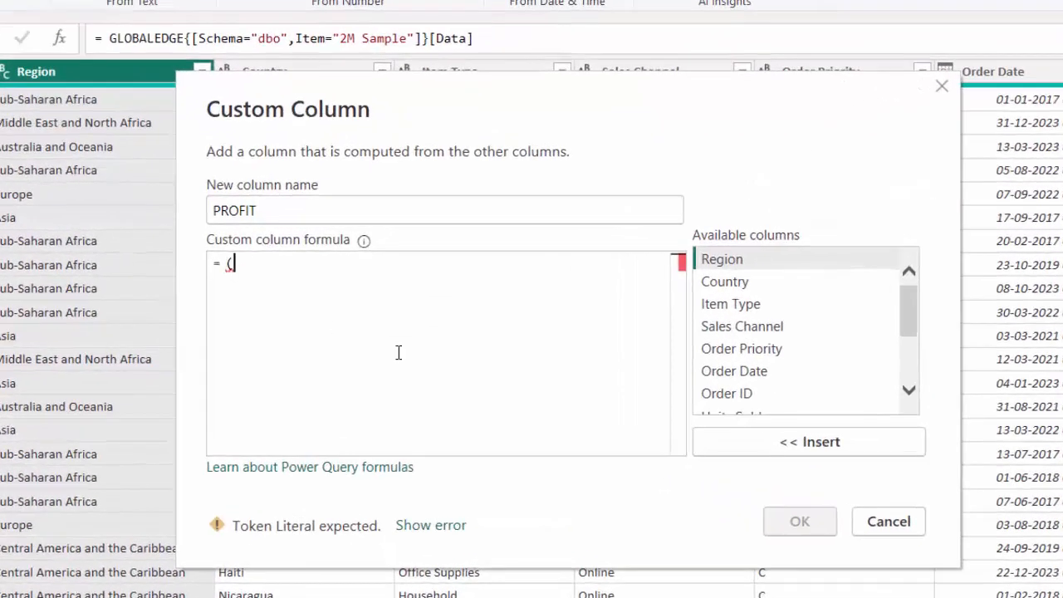
{"action": "left_click_drag", "start_coordinate": [890, 323], "coordinate": [892, 356]}
{"action": "double_click", "coordinate": [759, 336]}
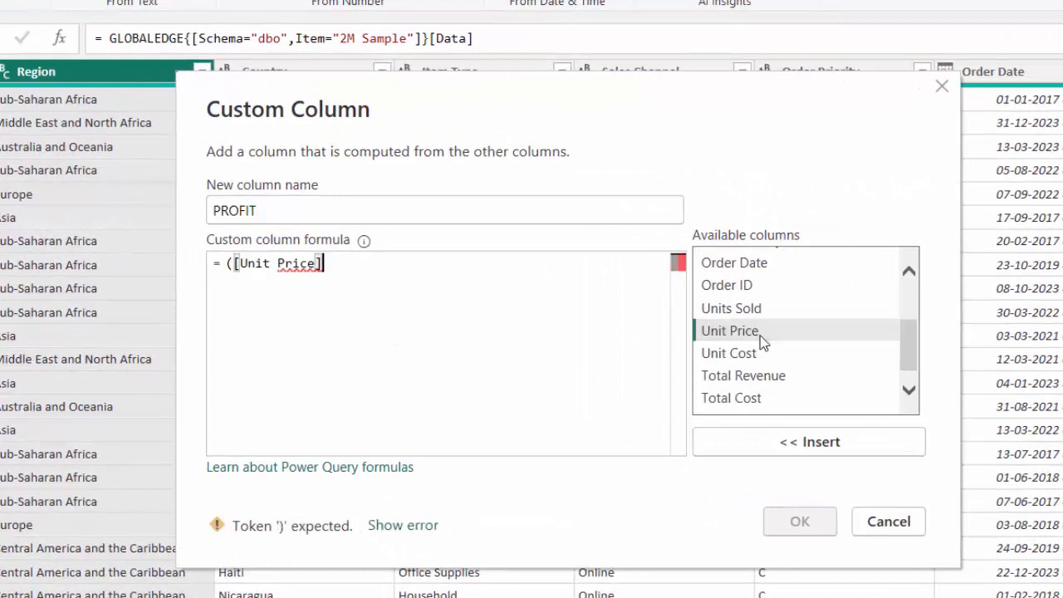
{"action": "type", "text": "-"}
{"action": "double_click", "coordinate": [768, 350]}
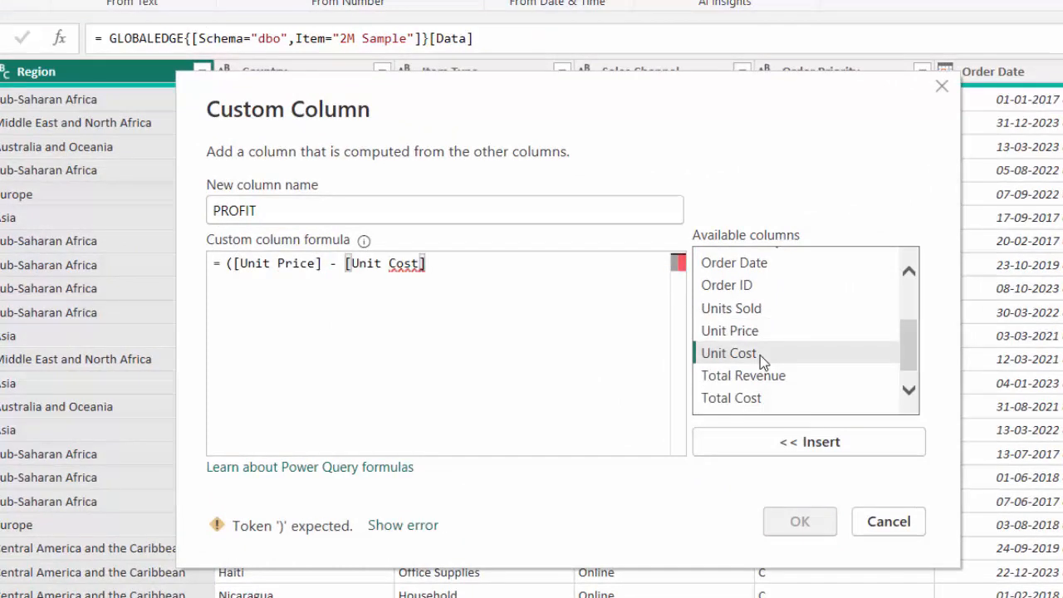
{"action": "type", "text": ") *"}
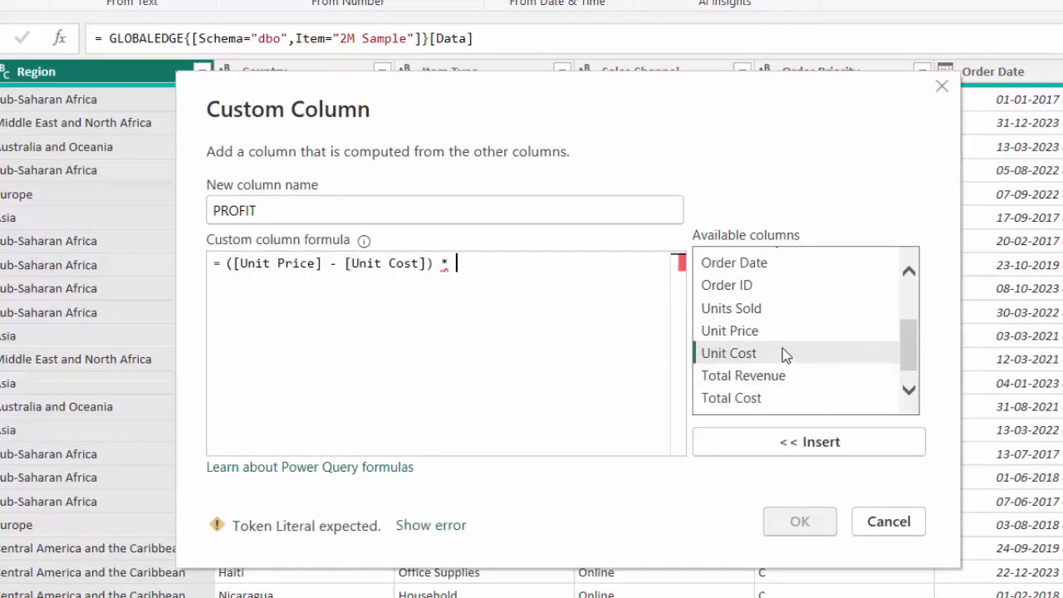
{"action": "double_click", "coordinate": [749, 308]}
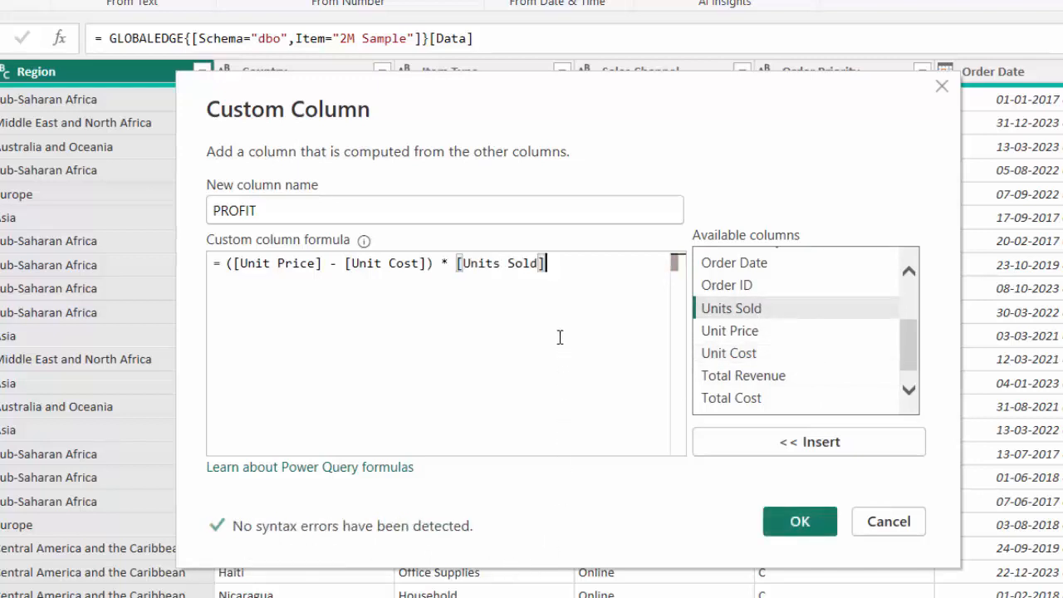
{"action": "left_click", "coordinate": [767, 534]}
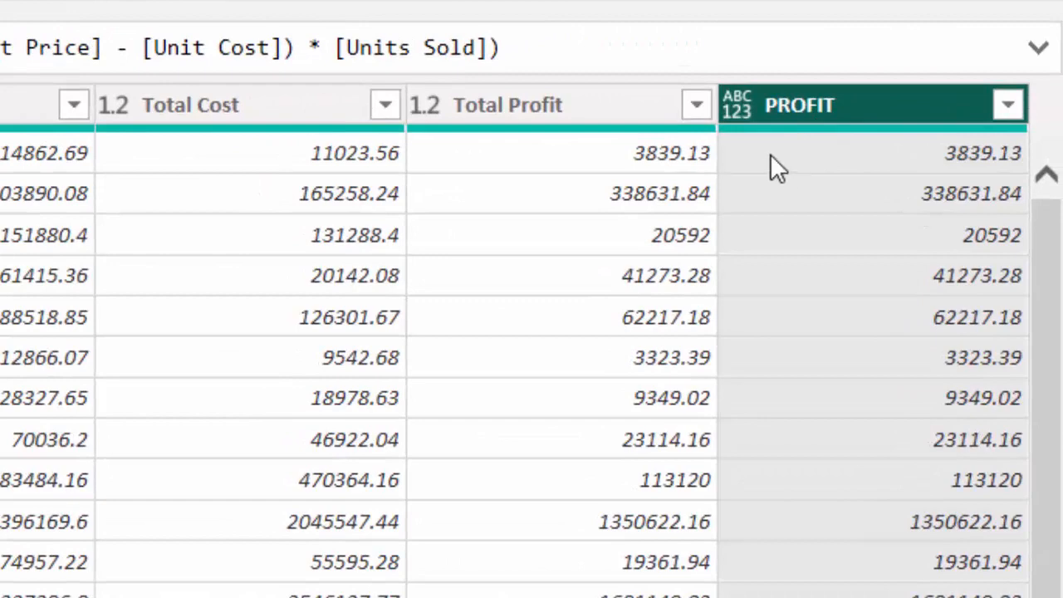
Set the PROFIT column's data type to Decimal Number and close and apply the query changes
{"action": "left_click", "coordinate": [735, 112]}
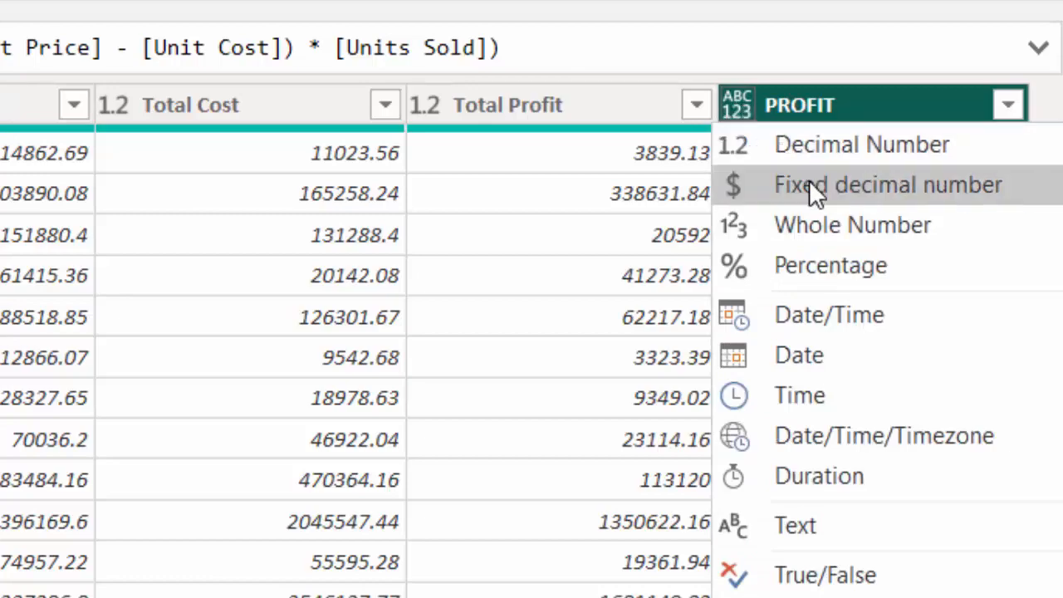
{"action": "left_click", "coordinate": [814, 158]}
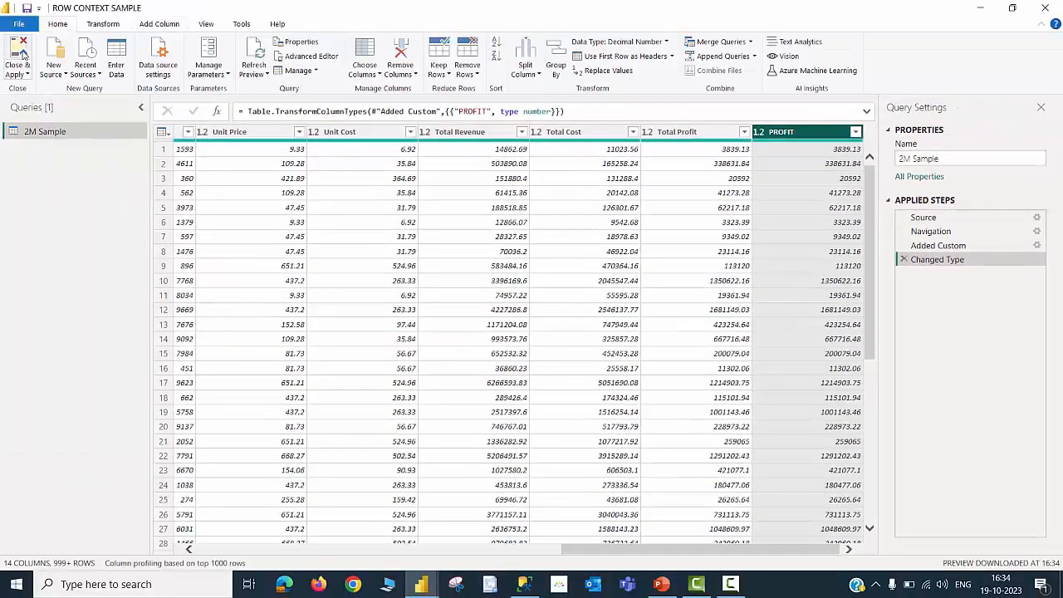
{"action": "left_click", "coordinate": [20, 58]}
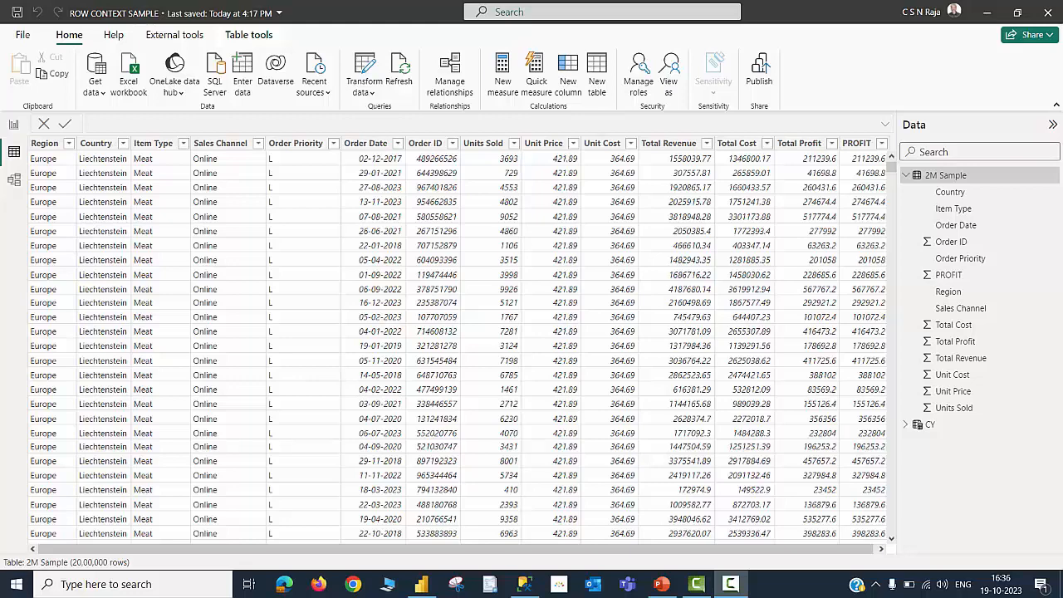
Delete the PROFIT column from the 2M Sample table, return to report view and save the file
{"action": "right_click", "coordinate": [860, 148]}
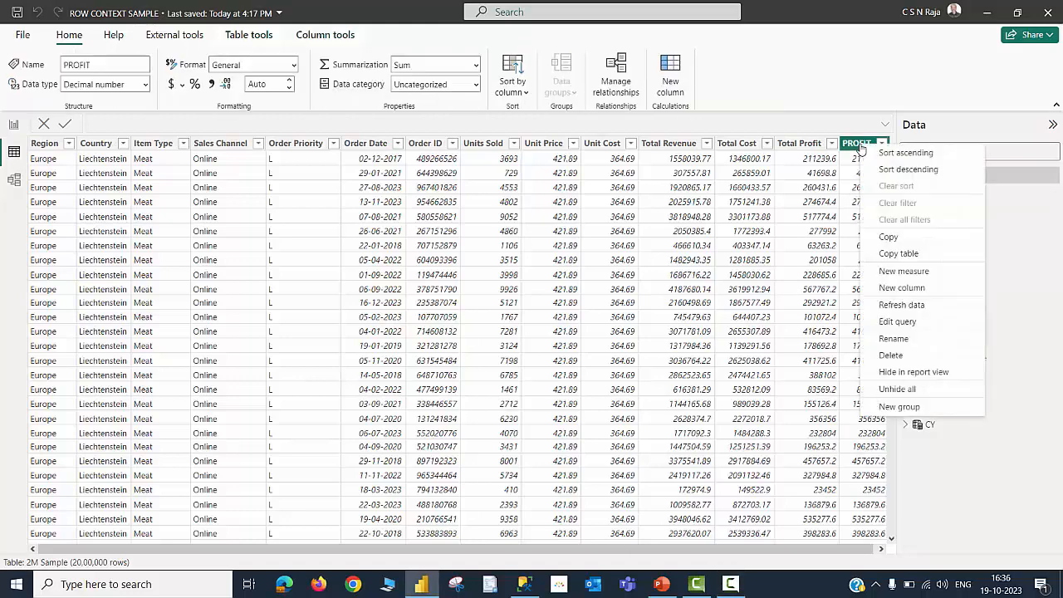
{"action": "left_click", "coordinate": [885, 355]}
{"action": "left_click", "coordinate": [13, 124]}
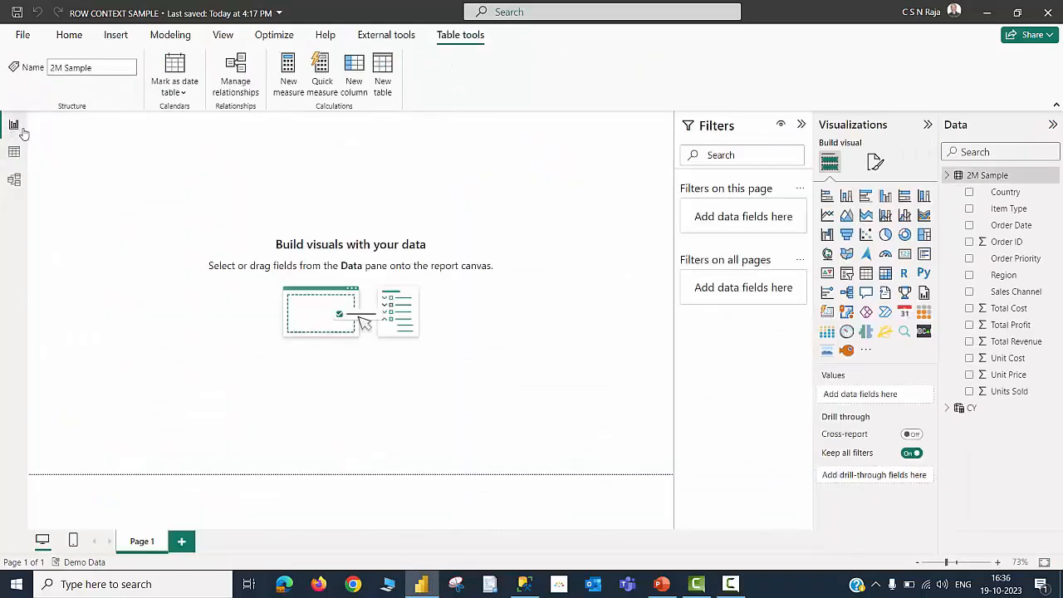
{"action": "left_click", "coordinate": [17, 11]}
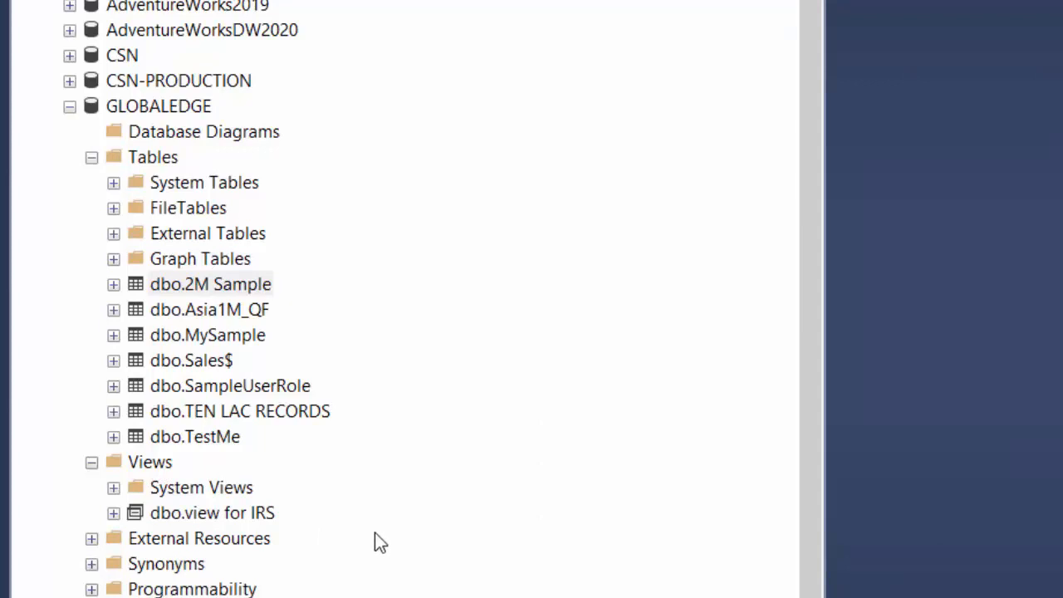
In SQL Server Management Studio, start a new view in the GLOBALEDGE database and add the 2M Sample table to it
{"action": "right_click", "coordinate": [160, 471]}
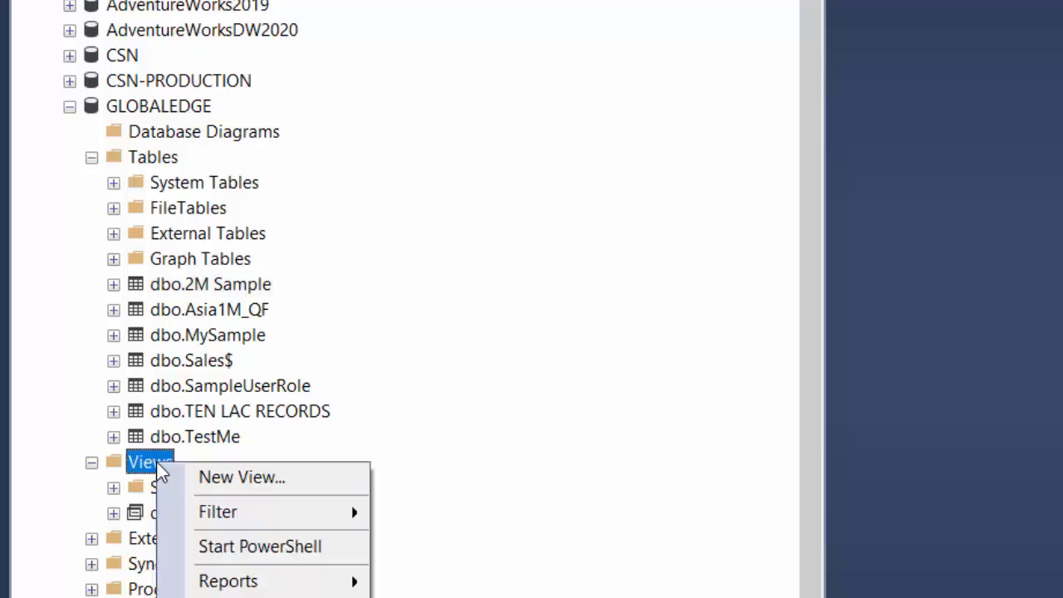
{"action": "left_click", "coordinate": [236, 478]}
{"action": "left_click_drag", "start_coordinate": [730, 84], "coordinate": [690, 63]}
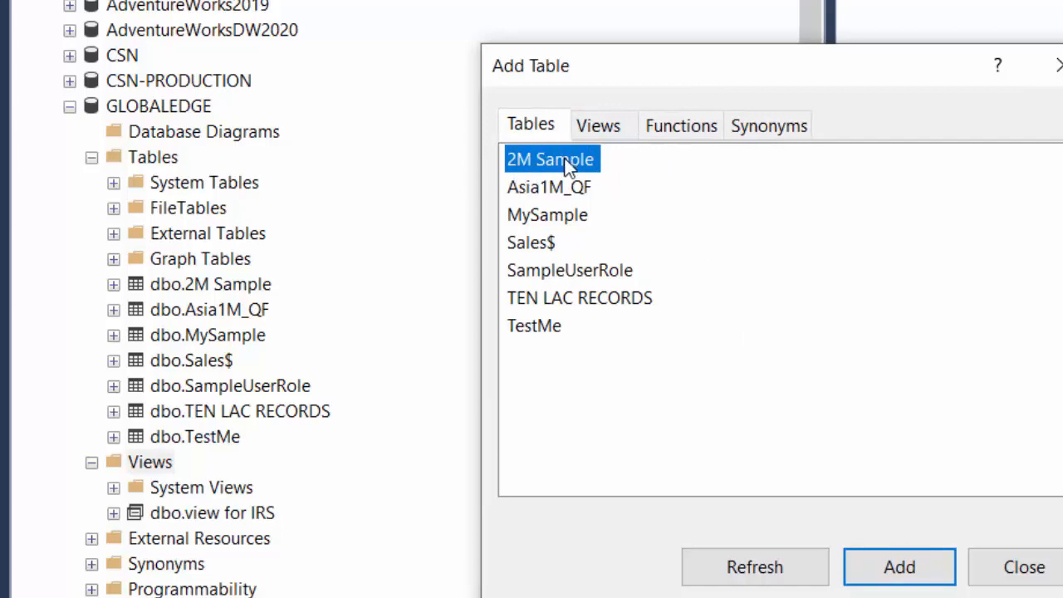
{"action": "left_click", "coordinate": [914, 571]}
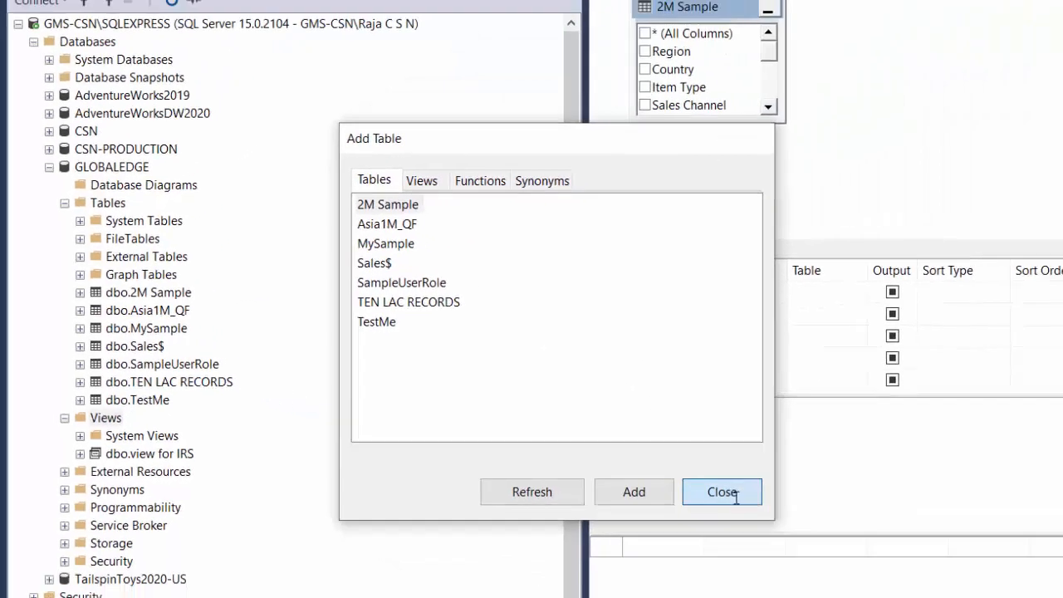
{"action": "left_click", "coordinate": [1006, 569]}
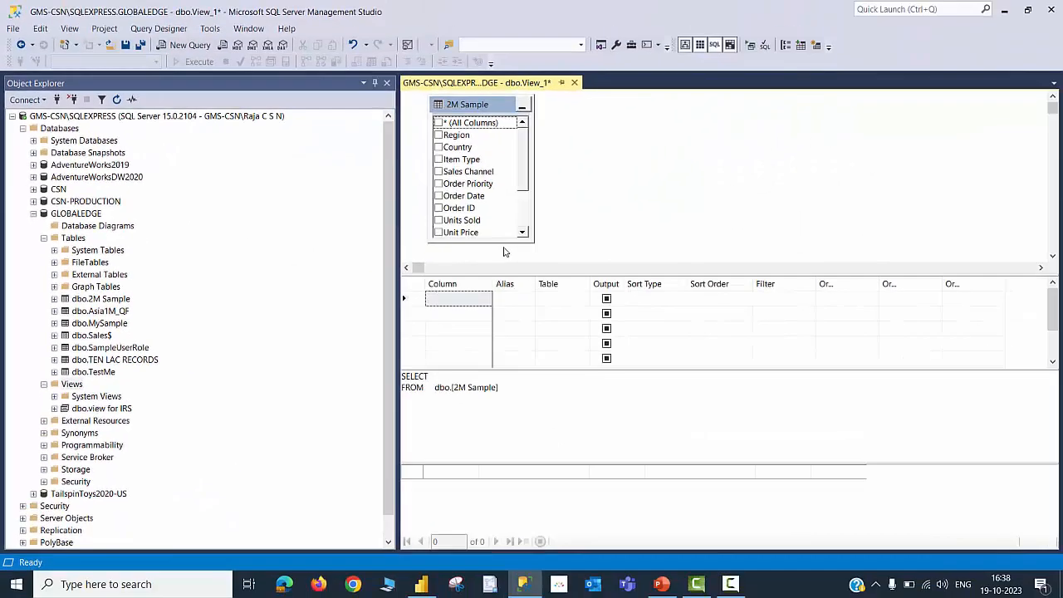
Add the Region, Country, Item Type, Order Date, Order ID, Units Sold, Unit Price and Unit Cost columns to the view
{"action": "left_click_drag", "start_coordinate": [501, 239], "coordinate": [500, 251]}
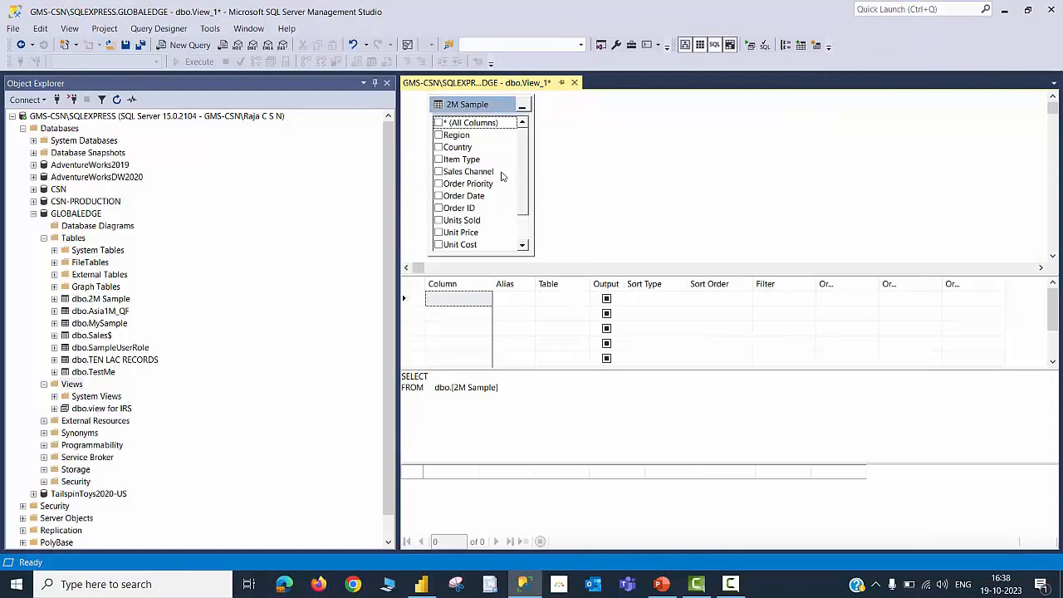
{"action": "left_click", "coordinate": [438, 135]}
{"action": "left_click", "coordinate": [438, 147]}
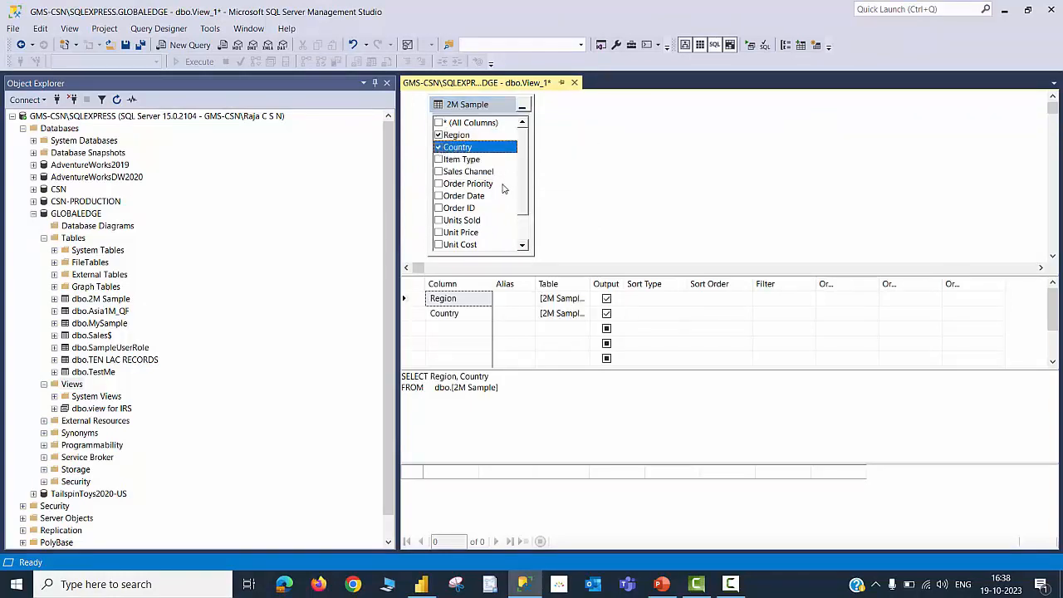
{"action": "left_click", "coordinate": [438, 160]}
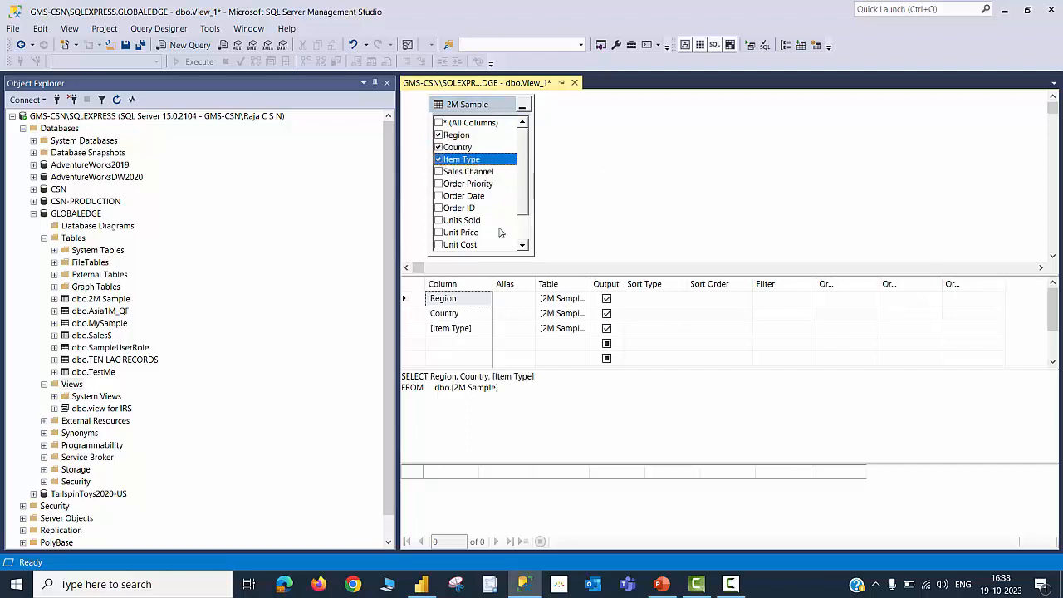
{"action": "left_click", "coordinate": [439, 196]}
{"action": "left_click", "coordinate": [438, 207]}
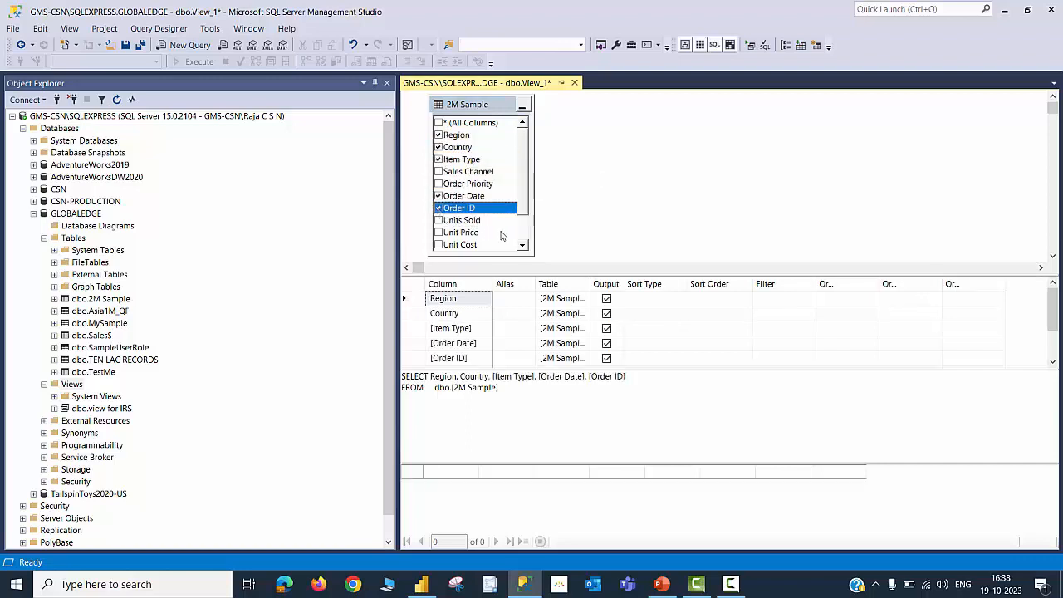
{"action": "left_click", "coordinate": [439, 220]}
{"action": "left_click", "coordinate": [438, 232]}
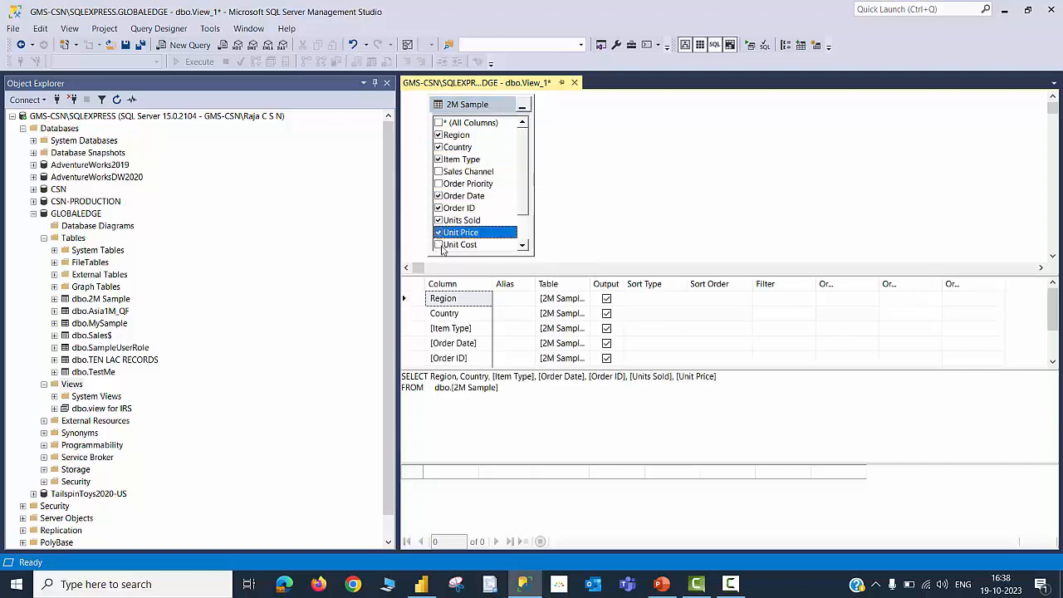
{"action": "left_click", "coordinate": [438, 244]}
{"action": "scroll", "coordinate": [443, 240], "scroll_direction": "down", "scroll_amount": 1}
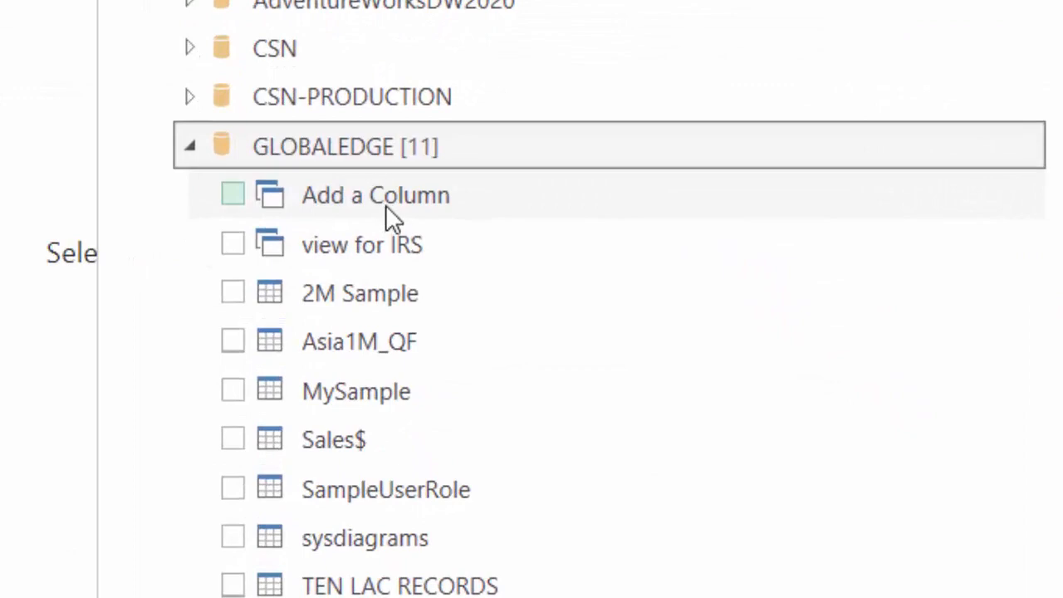
In Power BI's Navigator, select the Add a Column view from GLOBALEDGE, preview its Profit column, and load it
{"action": "left_click", "coordinate": [234, 196]}
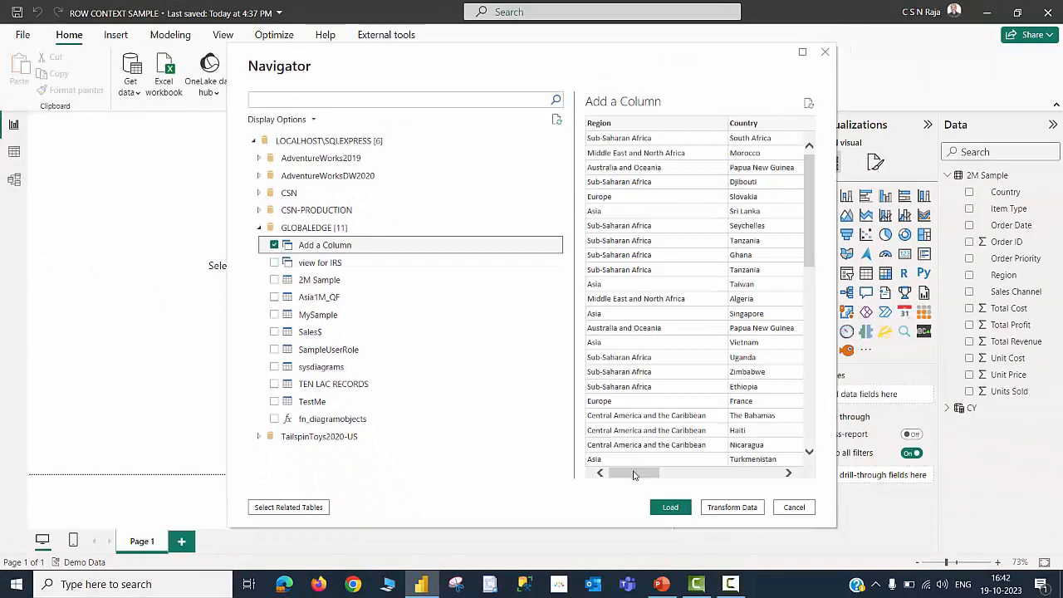
{"action": "left_click_drag", "start_coordinate": [633, 474], "coordinate": [751, 473]}
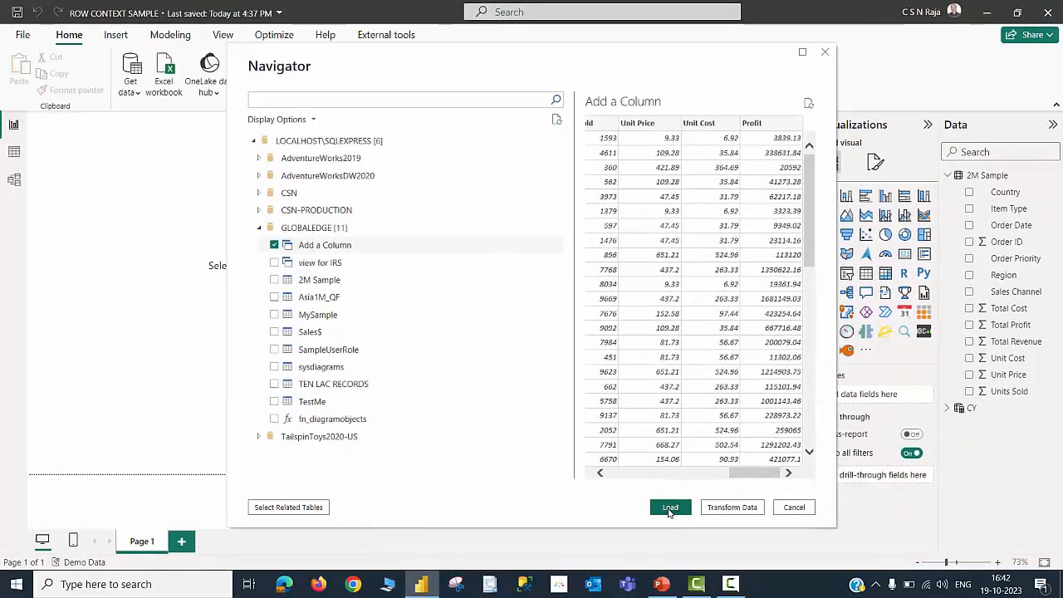
{"action": "left_click", "coordinate": [670, 508]}
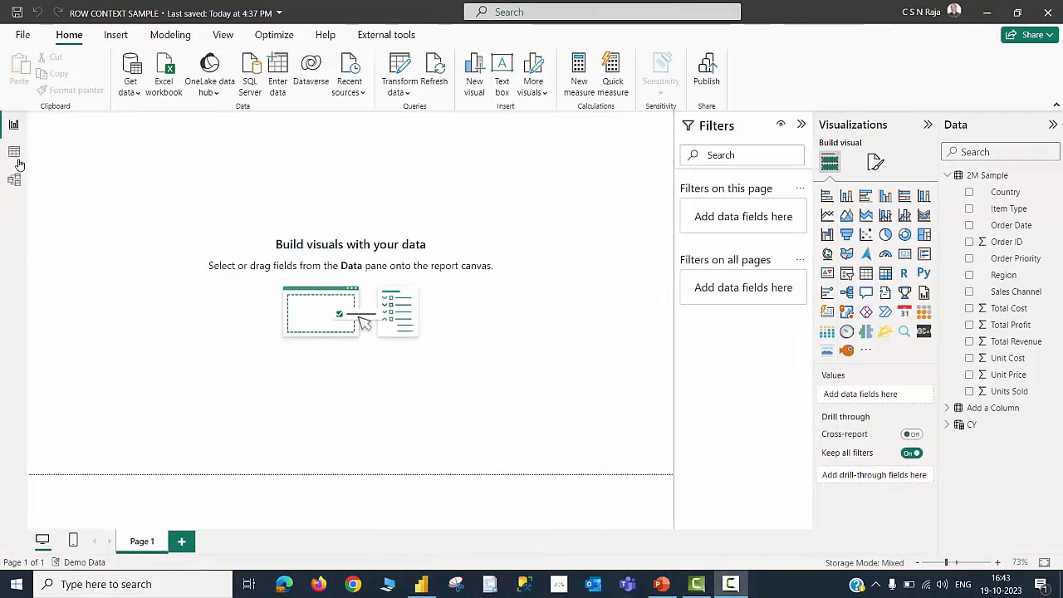
Inspect the Add a Column table's data and compare the fields behind the Total Profit and Profit cards
{"action": "left_click", "coordinate": [14, 153]}
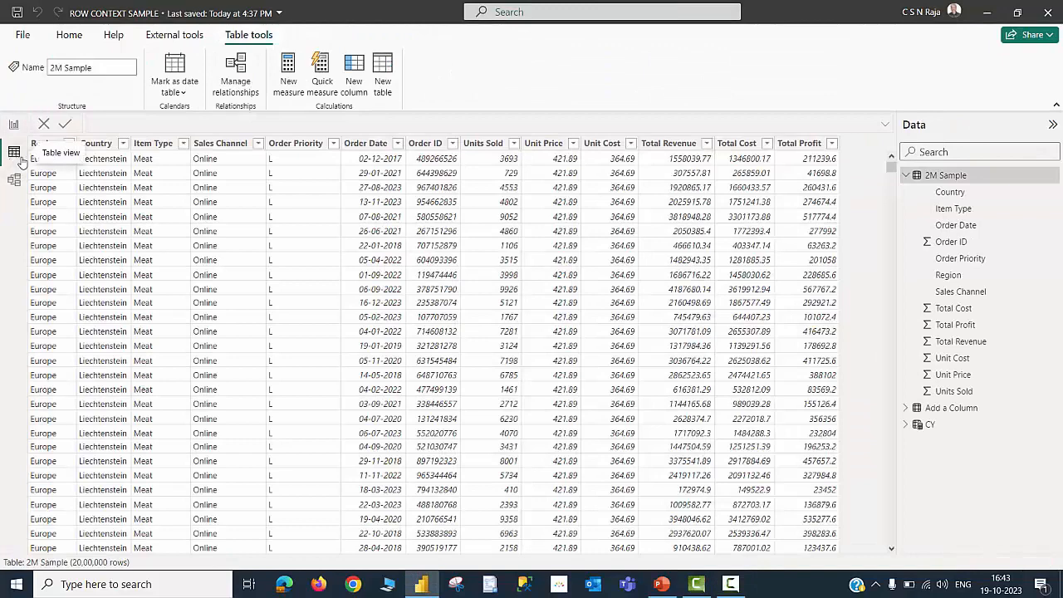
{"action": "left_click", "coordinate": [943, 410]}
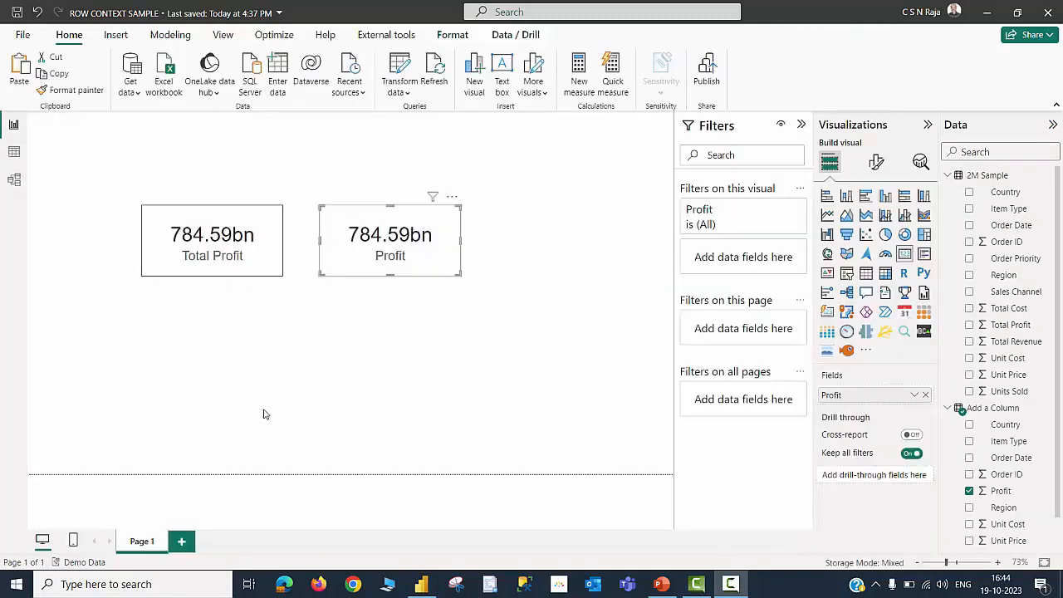
{"action": "left_click", "coordinate": [256, 271]}
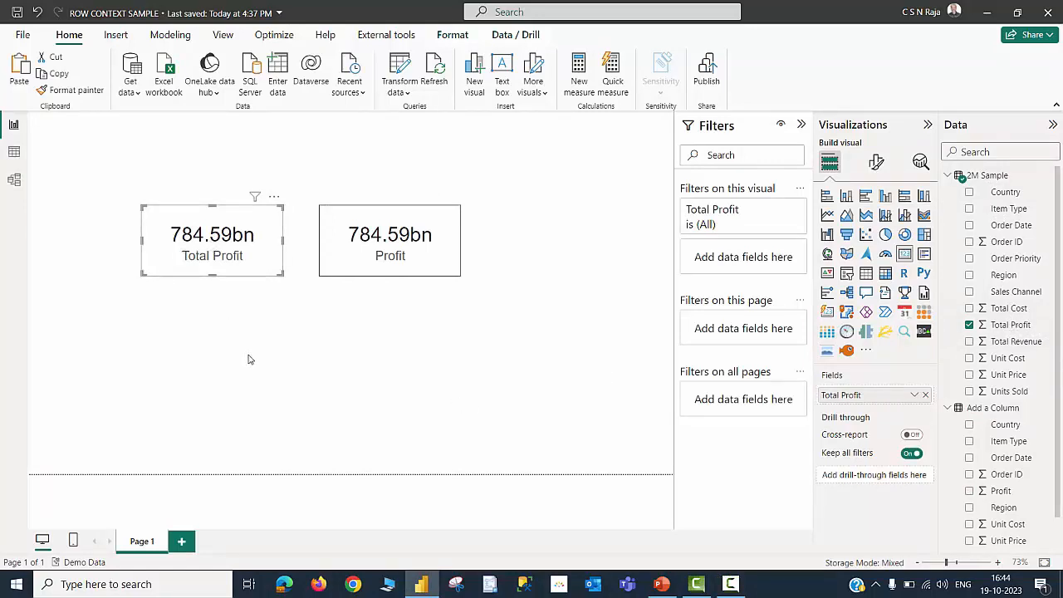
{"action": "left_click", "coordinate": [450, 270]}
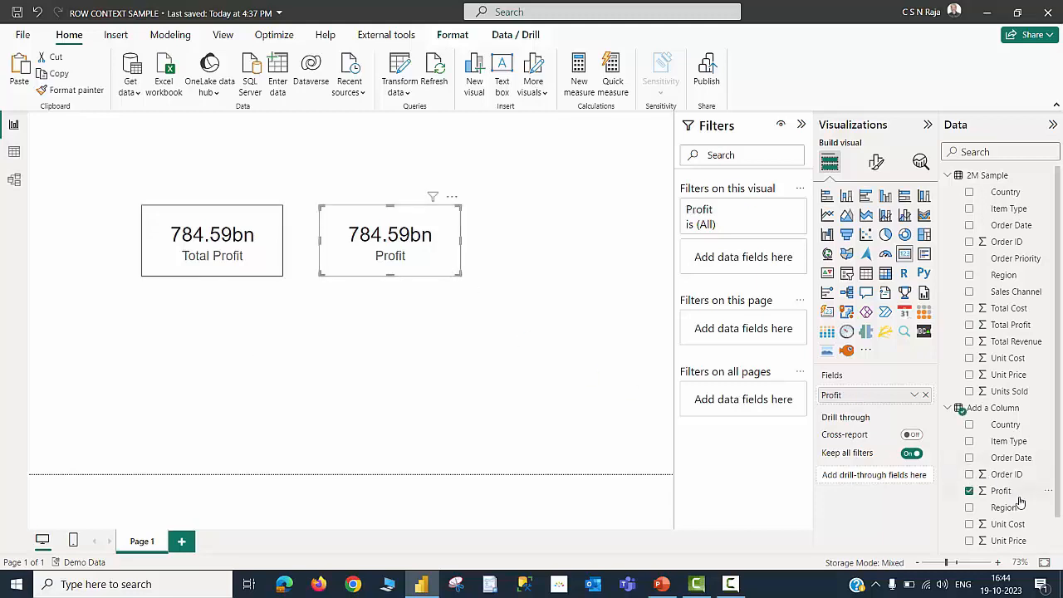
{"action": "scroll", "coordinate": [1021, 500], "scroll_direction": "down", "scroll_amount": 1}
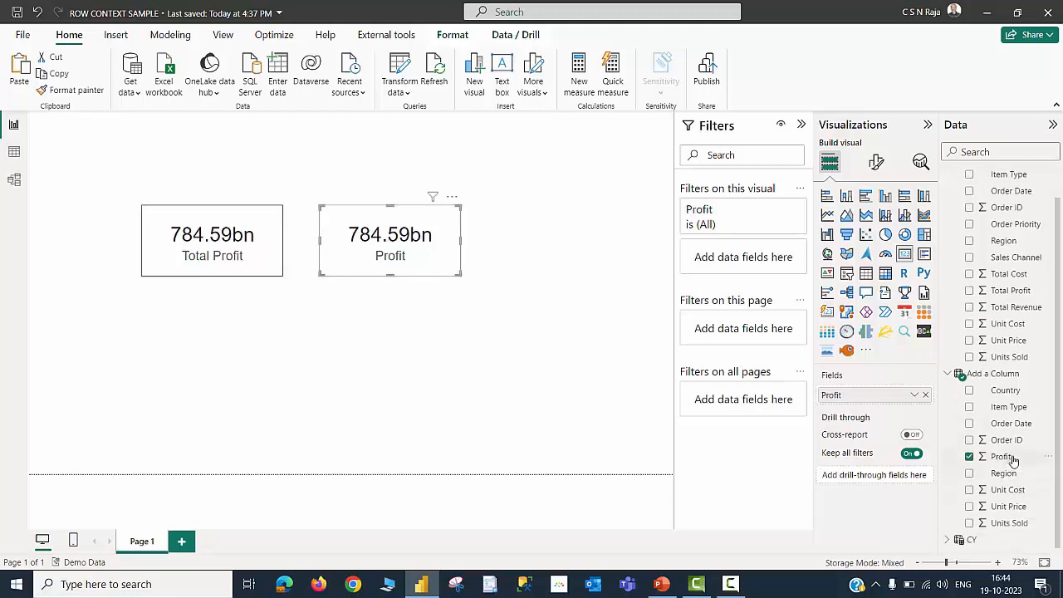
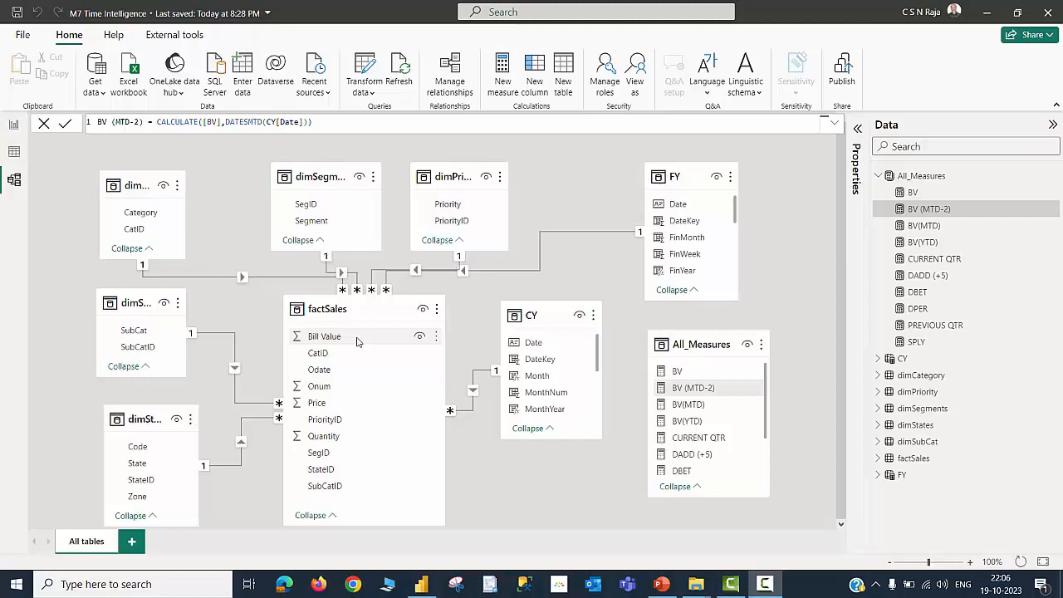
Examine the CY calendar table's formula and the BV measure's formula
{"action": "left_click", "coordinate": [554, 319]}
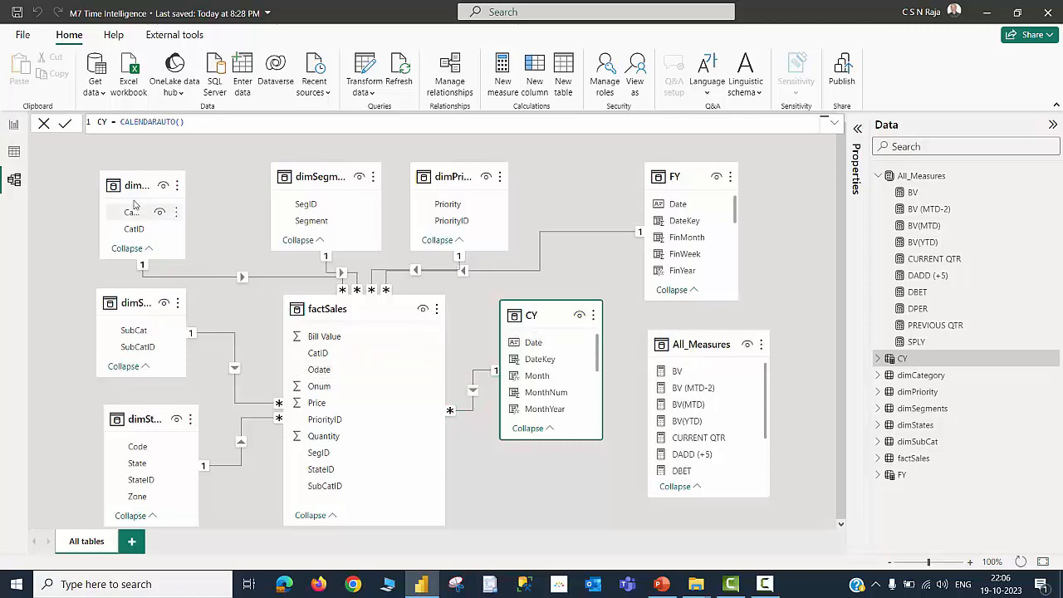
{"action": "left_click", "coordinate": [13, 126]}
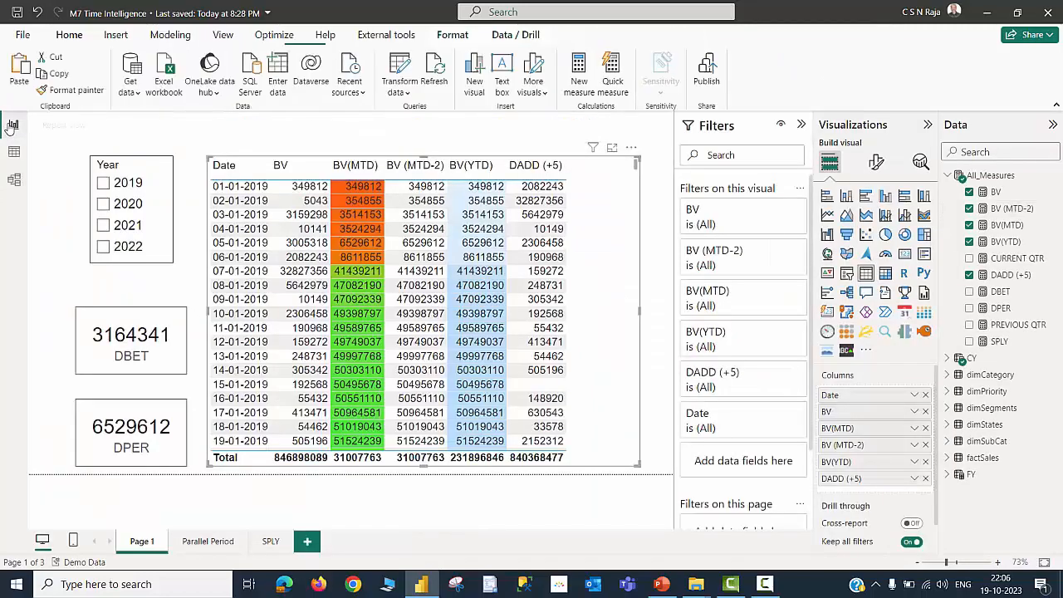
{"action": "left_click", "coordinate": [996, 192]}
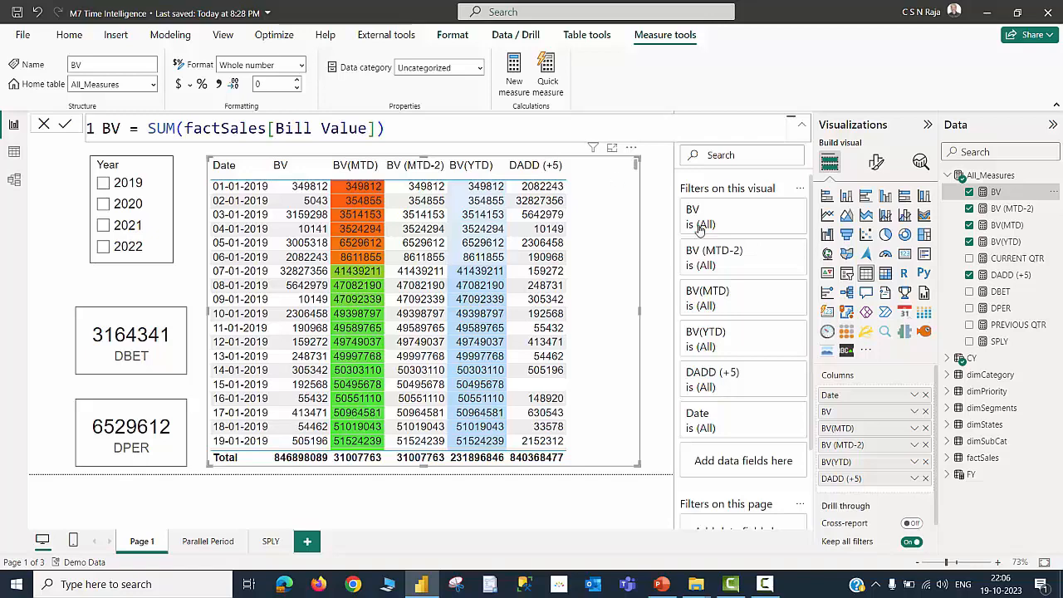
Redefine the BV(MTD) measure as TOTALMTD([BV],CY[Date])
{"action": "left_click", "coordinate": [1008, 227]}
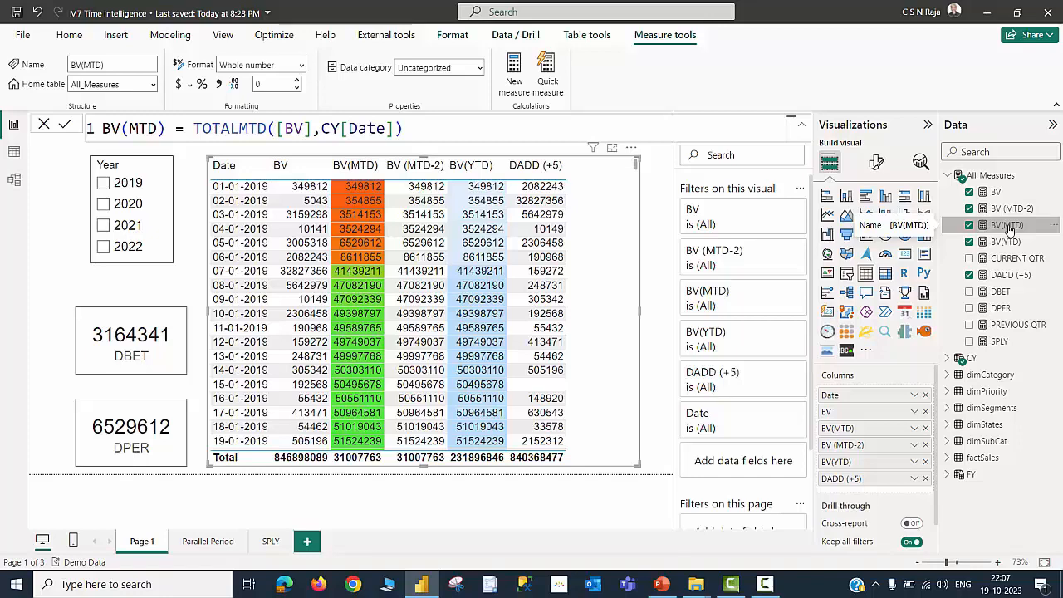
{"action": "left_click", "coordinate": [417, 128]}
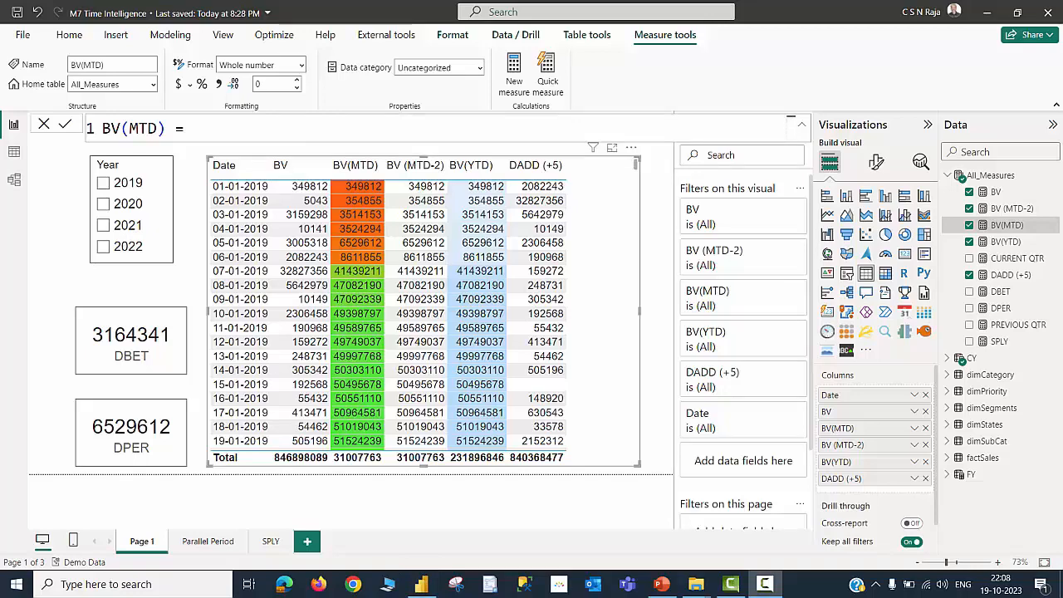
{"action": "type", "text": "TOTAL"}
{"action": "key", "text": "Tab"}
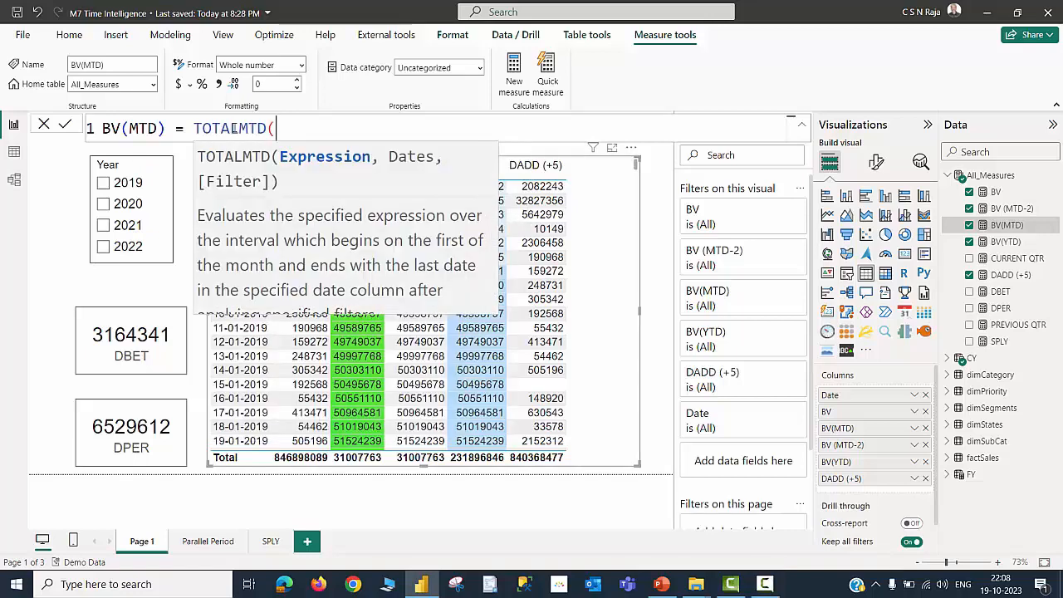
{"action": "type", "text": "[BV"}
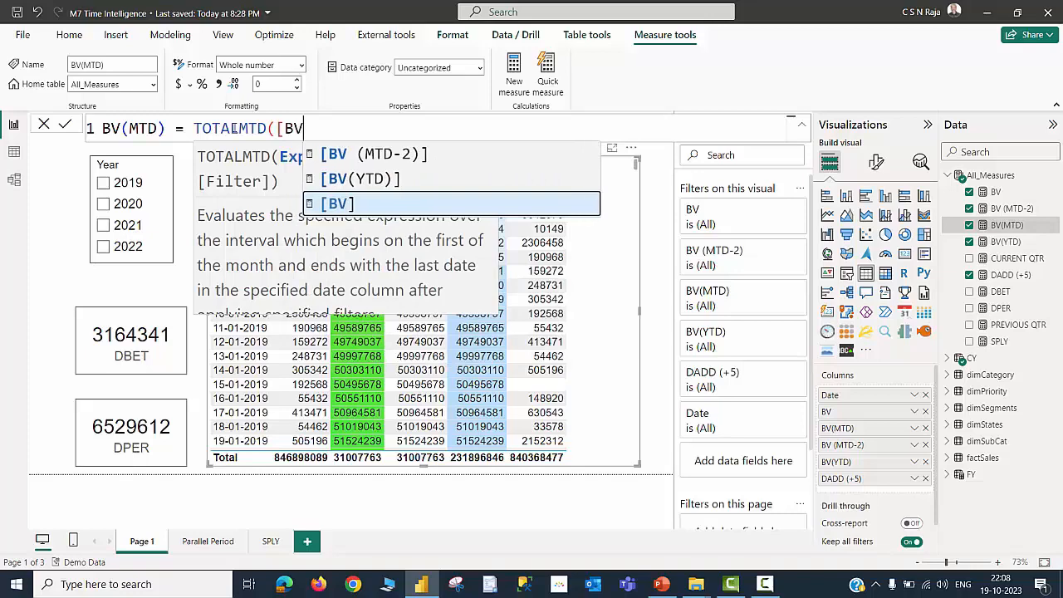
{"action": "key", "text": "Tab"}
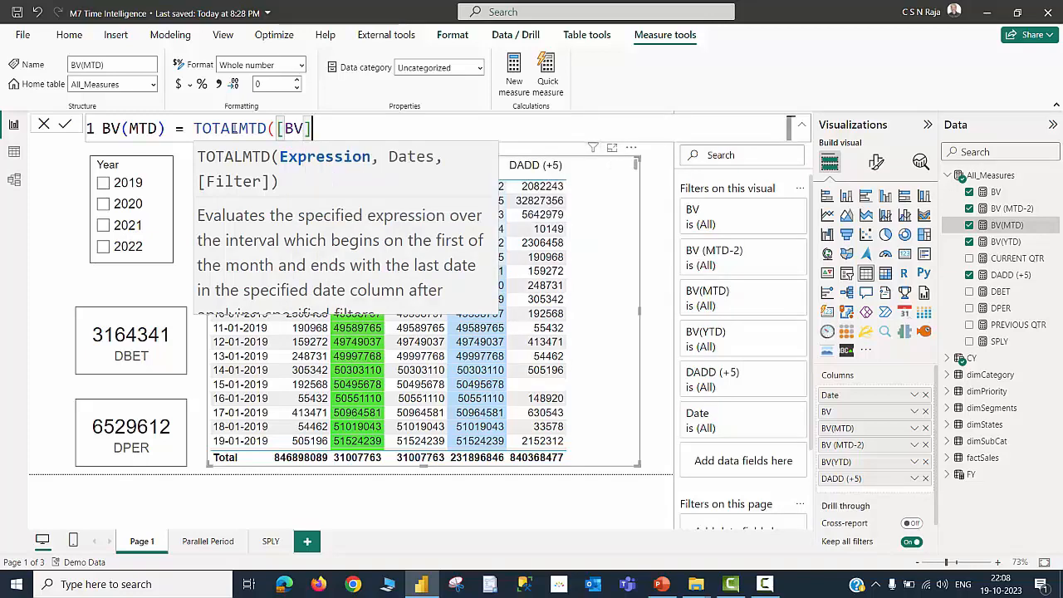
{"action": "type", "text": ",CY"}
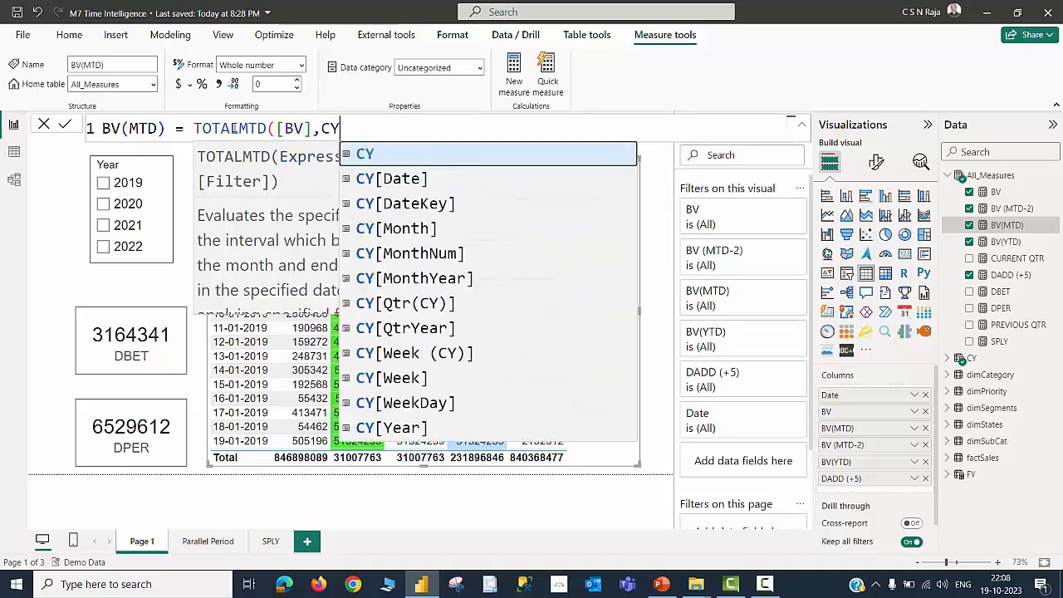
{"action": "key", "text": "Down"}
{"action": "key", "text": "Tab"}
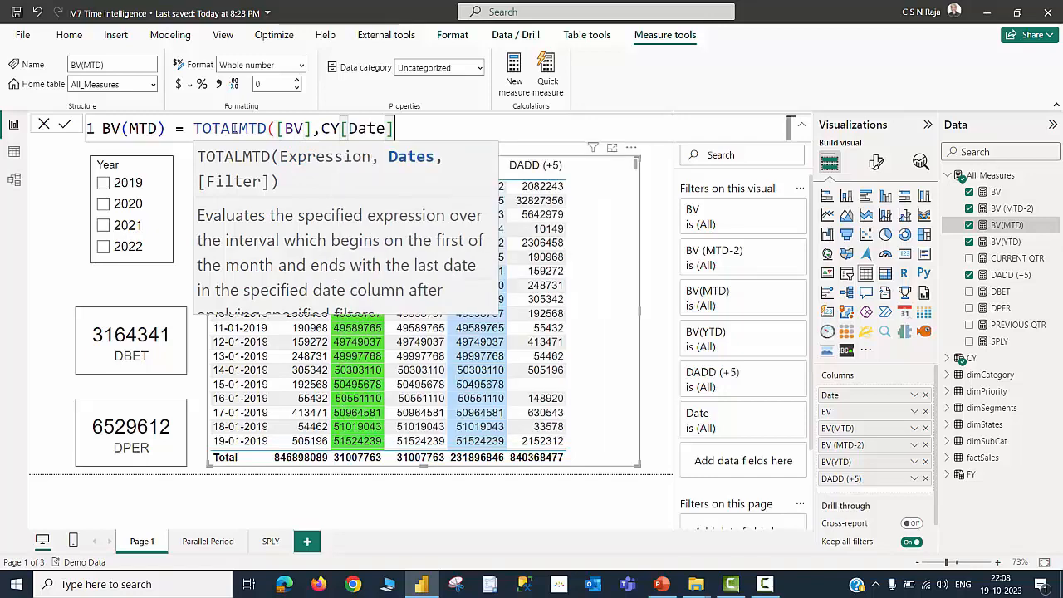
{"action": "type", "text": ","}
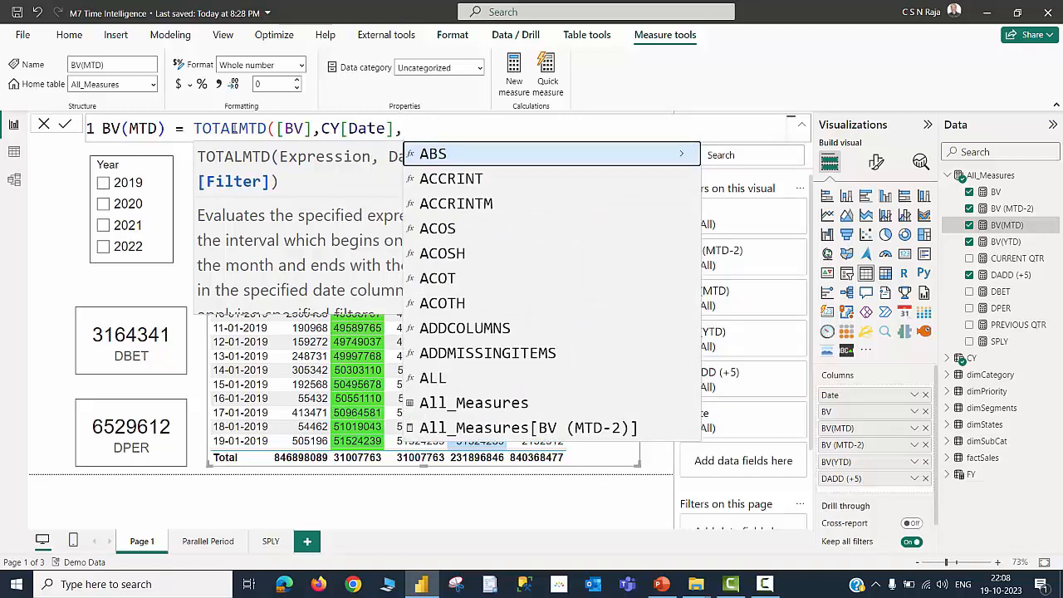
{"action": "key", "text": "BackSpace"}
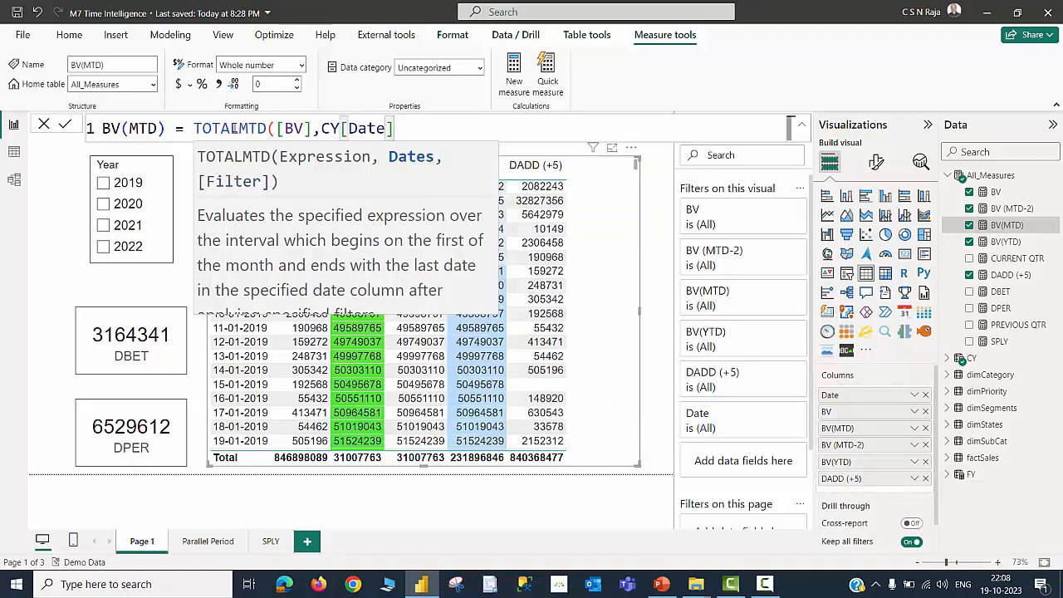
{"action": "type", "text": ")"}
{"action": "key", "text": "Return"}
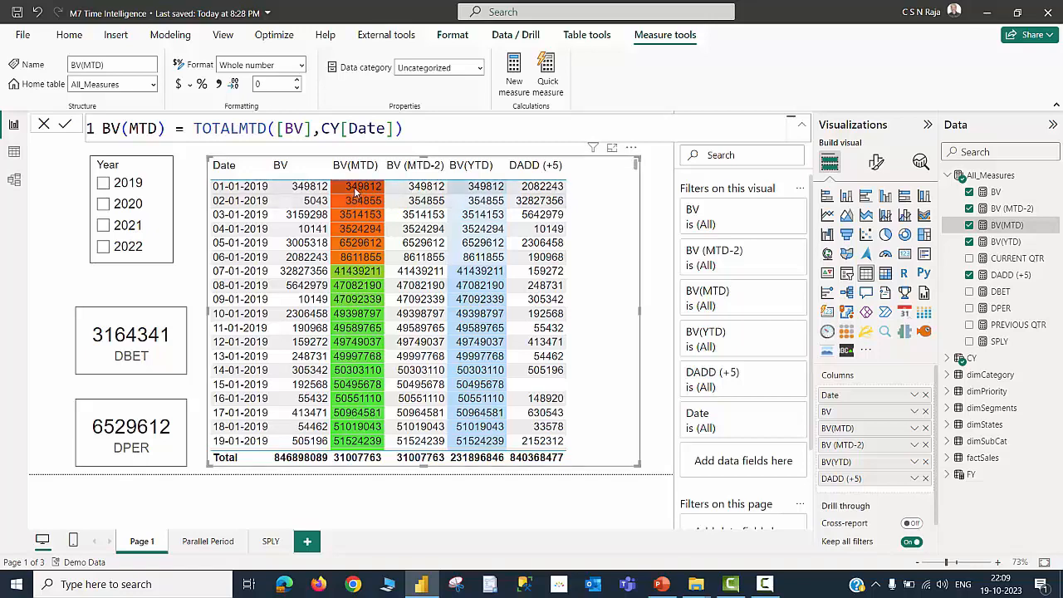
Scroll through the table visual to examine the month-to-date values across January and February
{"action": "scroll", "coordinate": [356, 192], "scroll_direction": "down", "scroll_amount": 3}
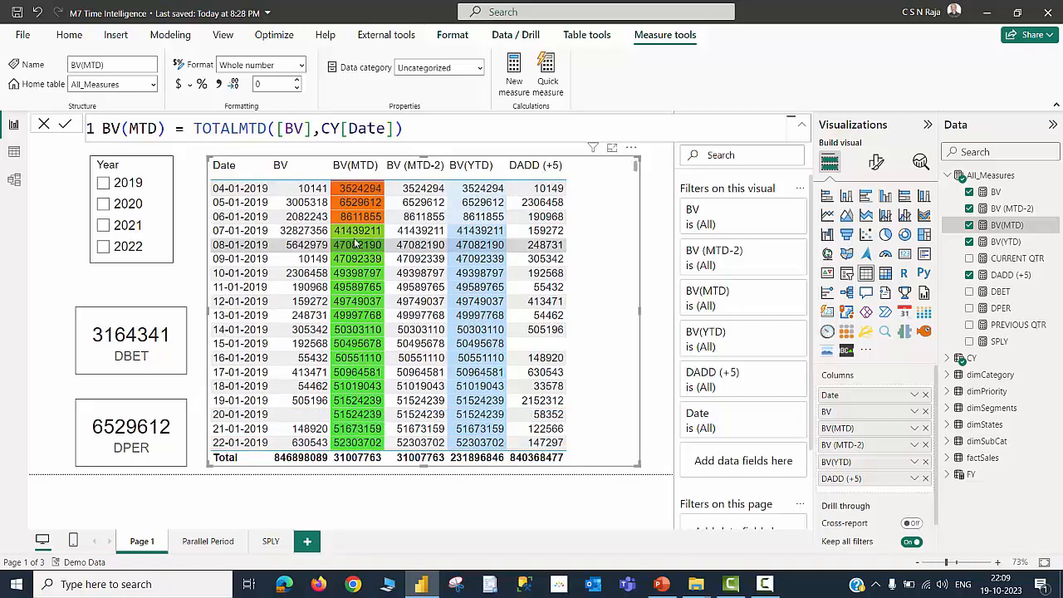
{"action": "scroll", "coordinate": [356, 240], "scroll_direction": "down", "scroll_amount": 5}
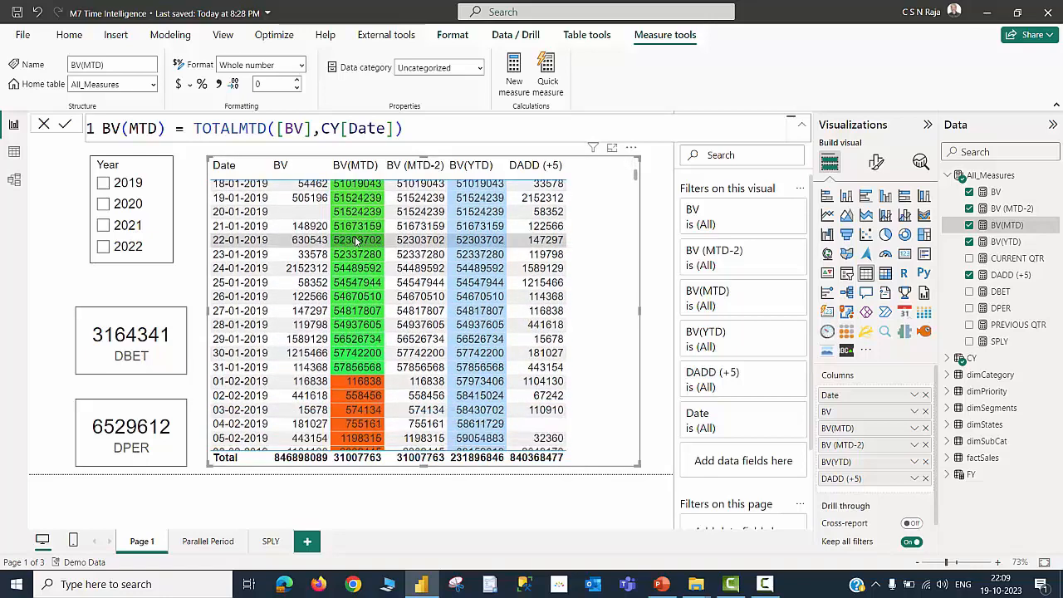
{"action": "scroll", "coordinate": [355, 240], "scroll_direction": "down", "scroll_amount": 2}
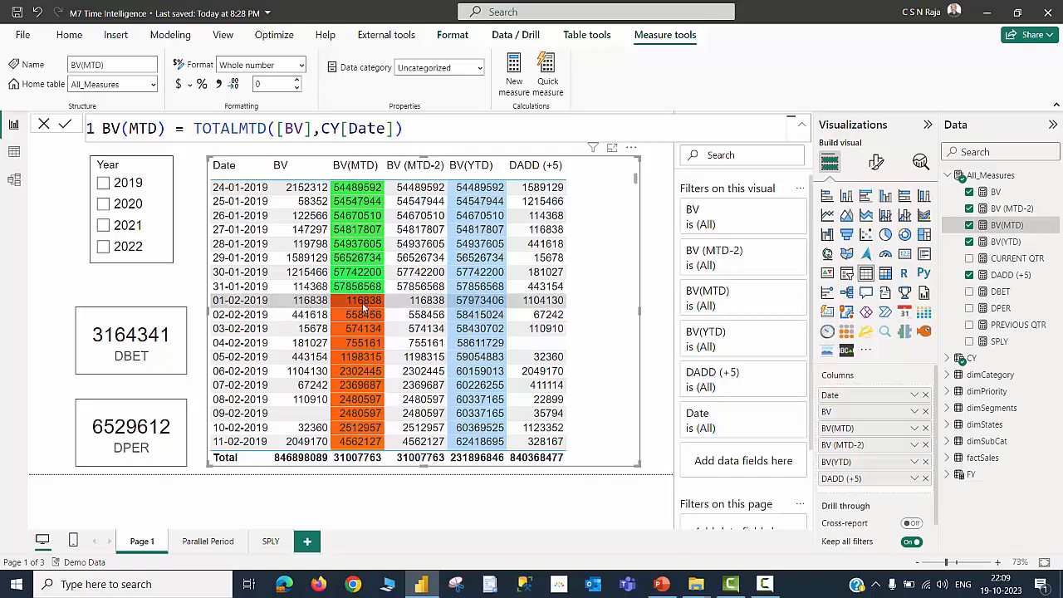
{"action": "scroll", "coordinate": [363, 307], "scroll_direction": "up", "scroll_amount": 8}
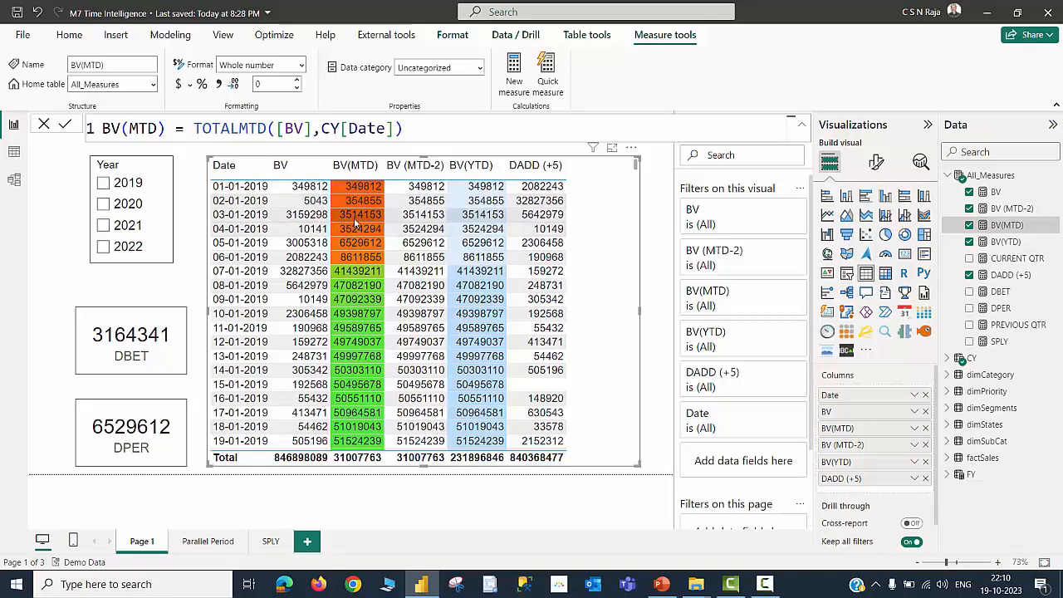
{"action": "scroll", "coordinate": [344, 263], "scroll_direction": "down", "scroll_amount": 7}
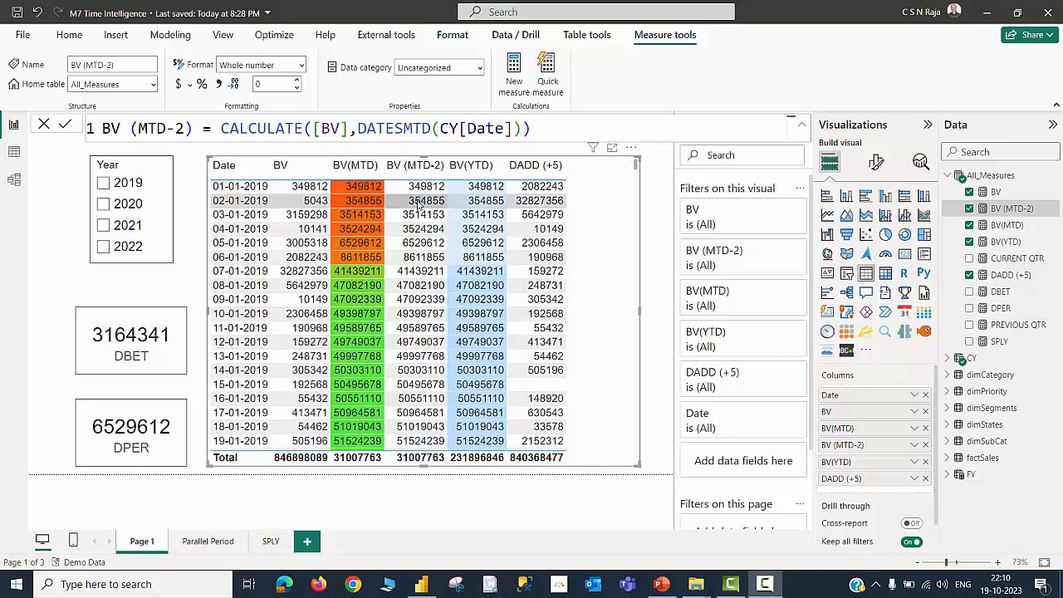
Redefine the BV (MTD-2) measure as CALCULATE([BV],DATESMTD(CY[Date]))
{"action": "left_click", "coordinate": [1006, 225]}
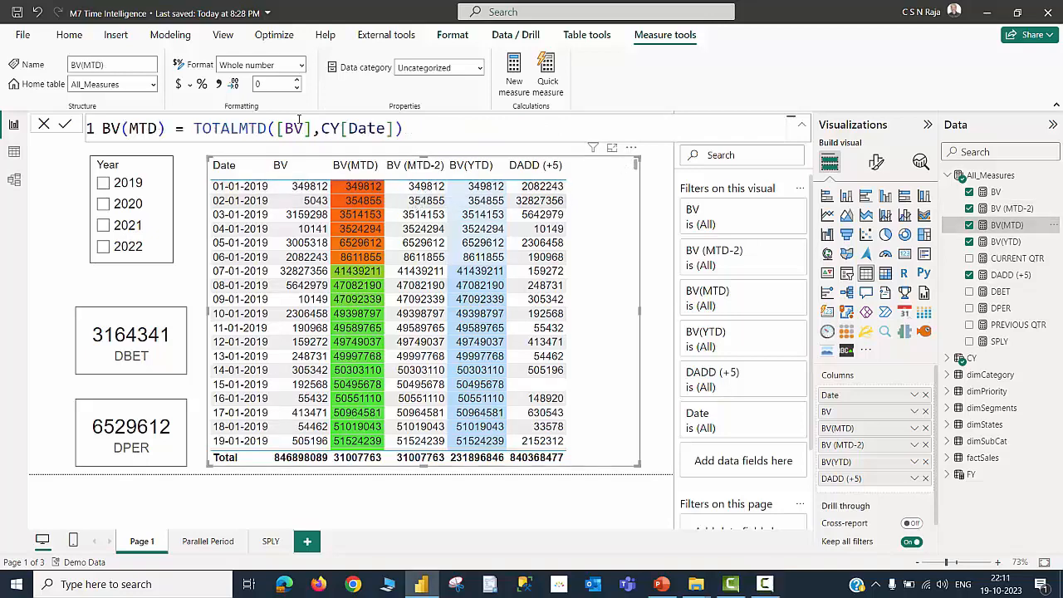
{"action": "left_click", "coordinate": [1011, 208]}
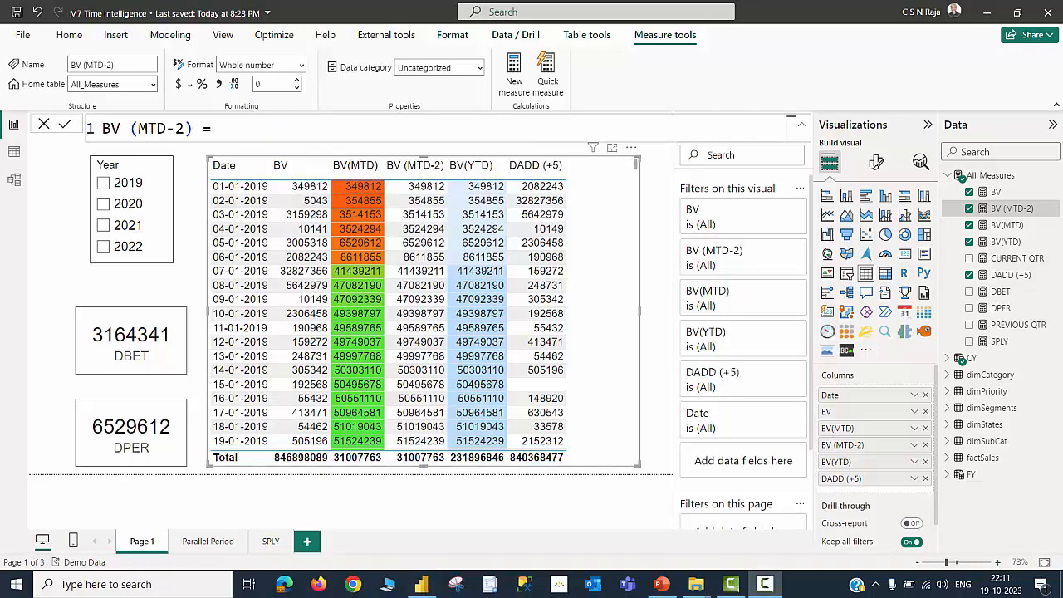
{"action": "left_click", "coordinate": [267, 132]}
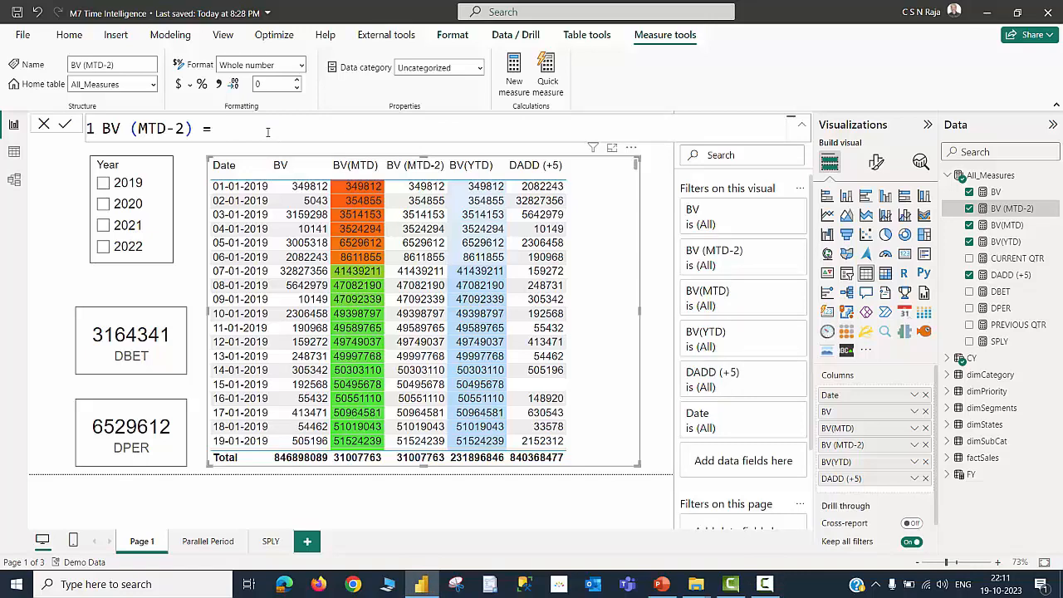
{"action": "type", "text": "CAL"}
{"action": "key", "text": "Tab"}
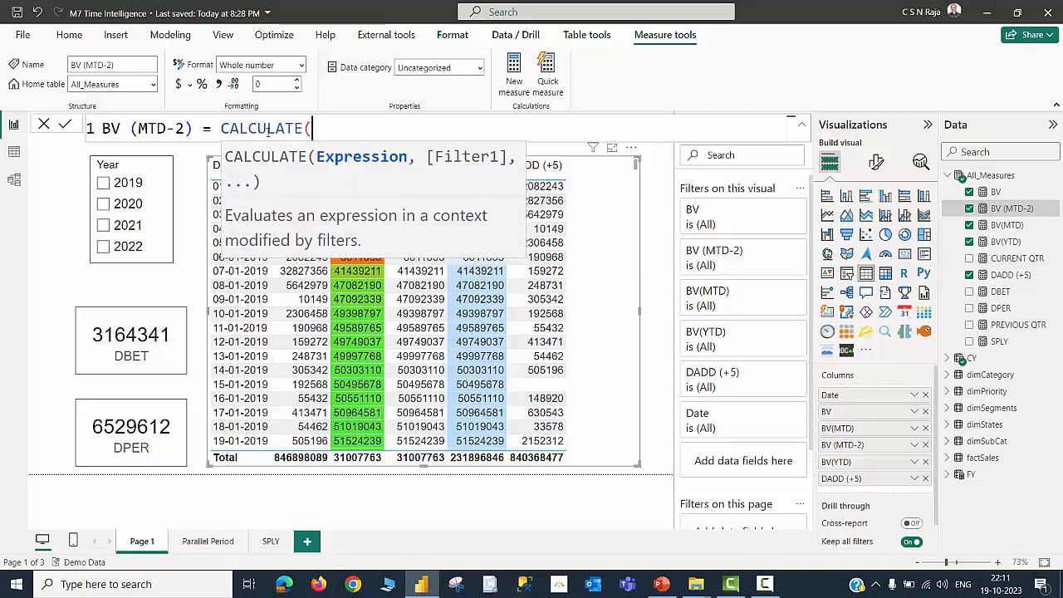
{"action": "type", "text": "[BV],"}
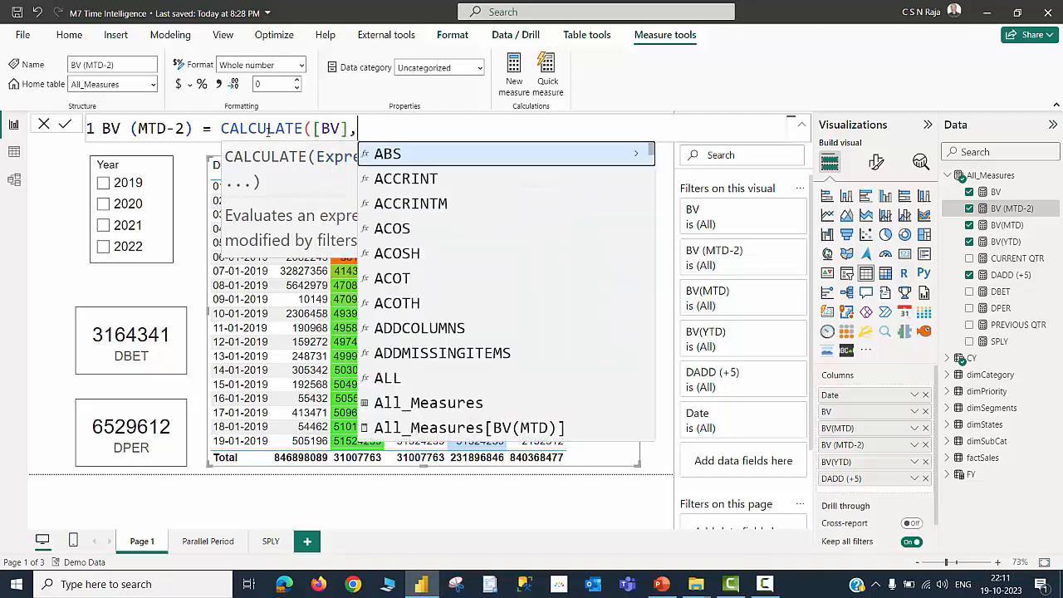
{"action": "type", "text": "DAT"}
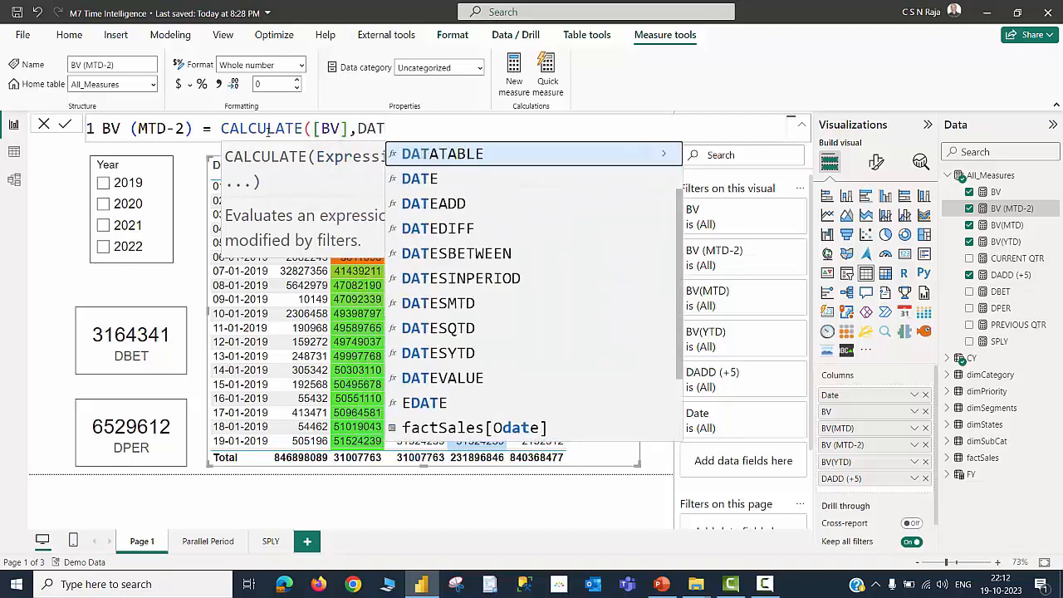
{"action": "type", "text": "ESMTD(CY"}
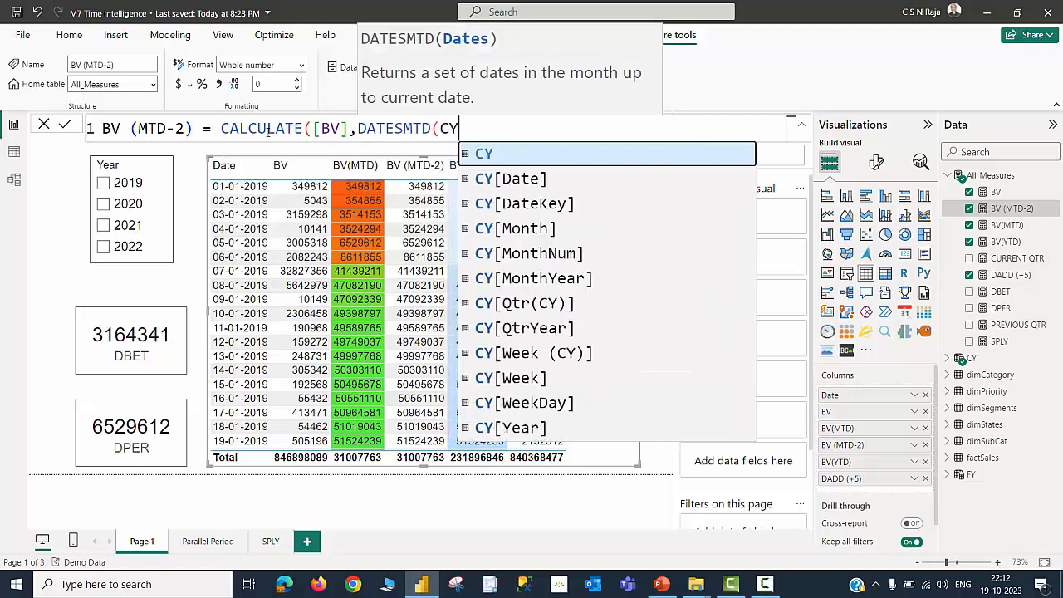
{"action": "key", "text": "Down"}
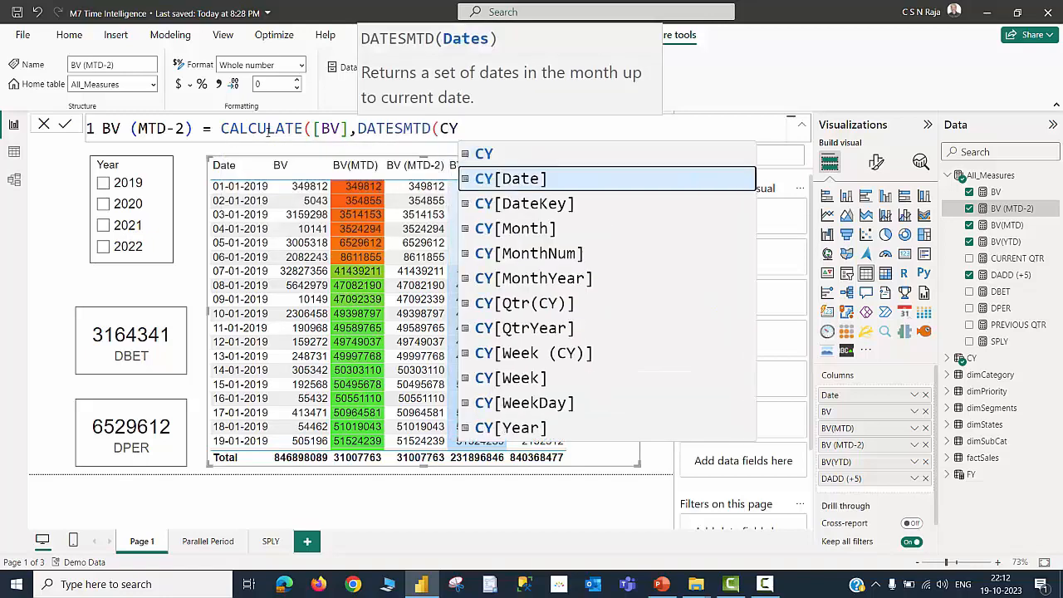
{"action": "key", "text": "Tab"}
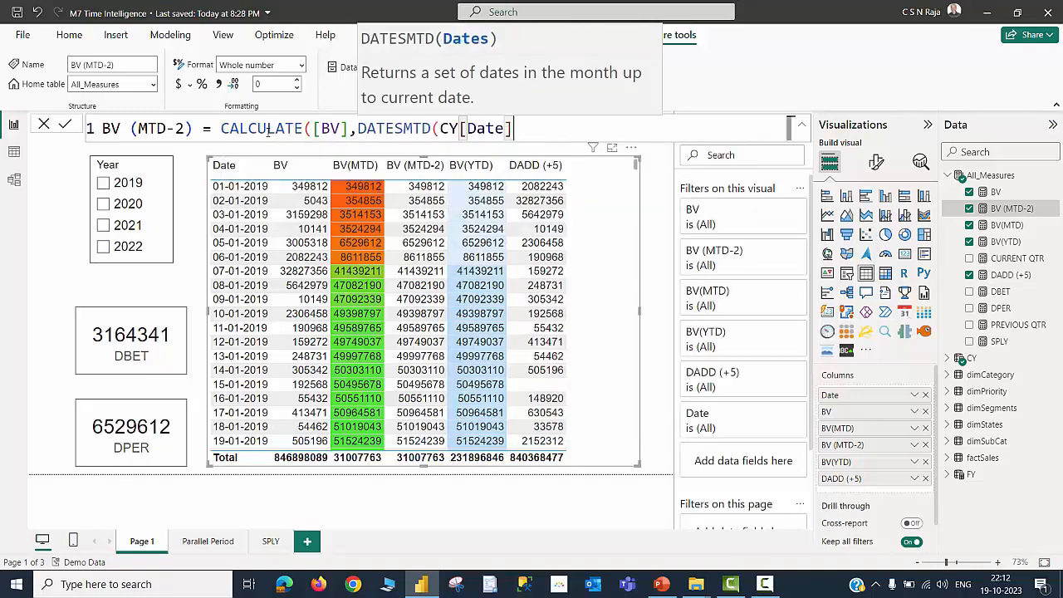
{"action": "type", "text": "),"}
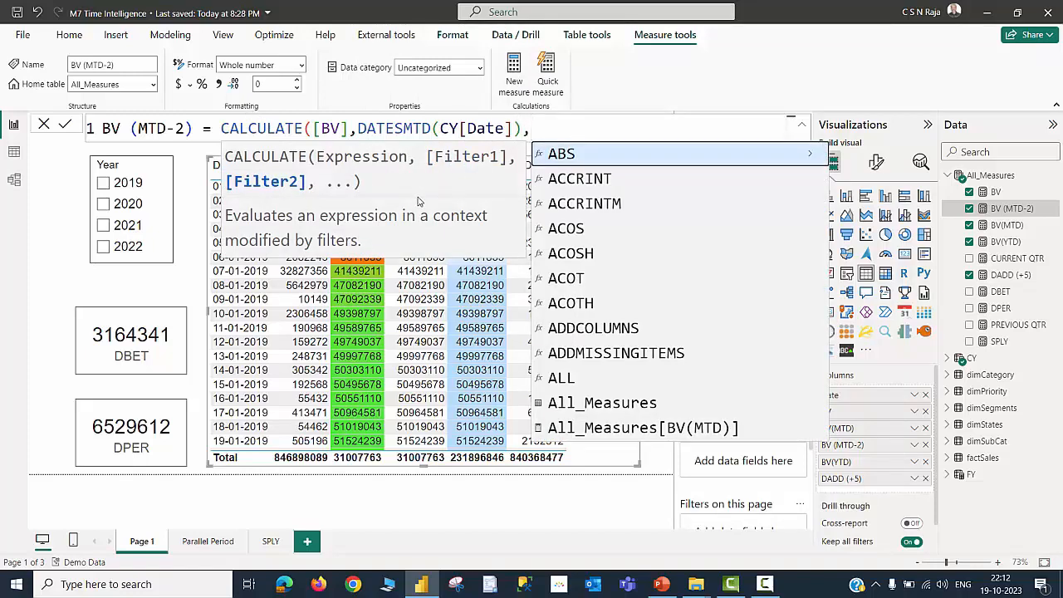
{"action": "key", "text": "BackSpace"}
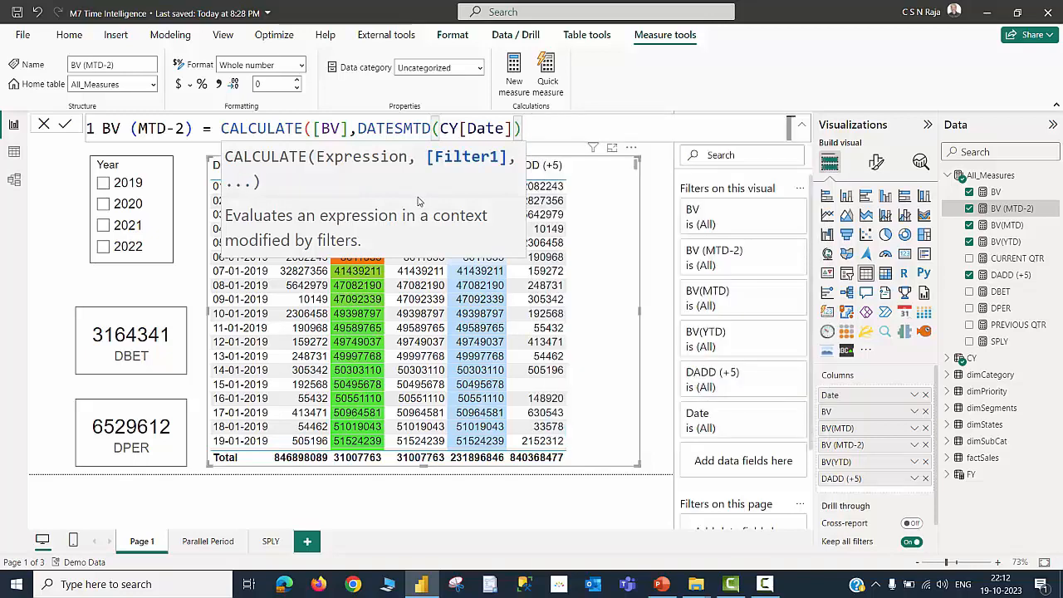
{"action": "key", "text": "Return"}
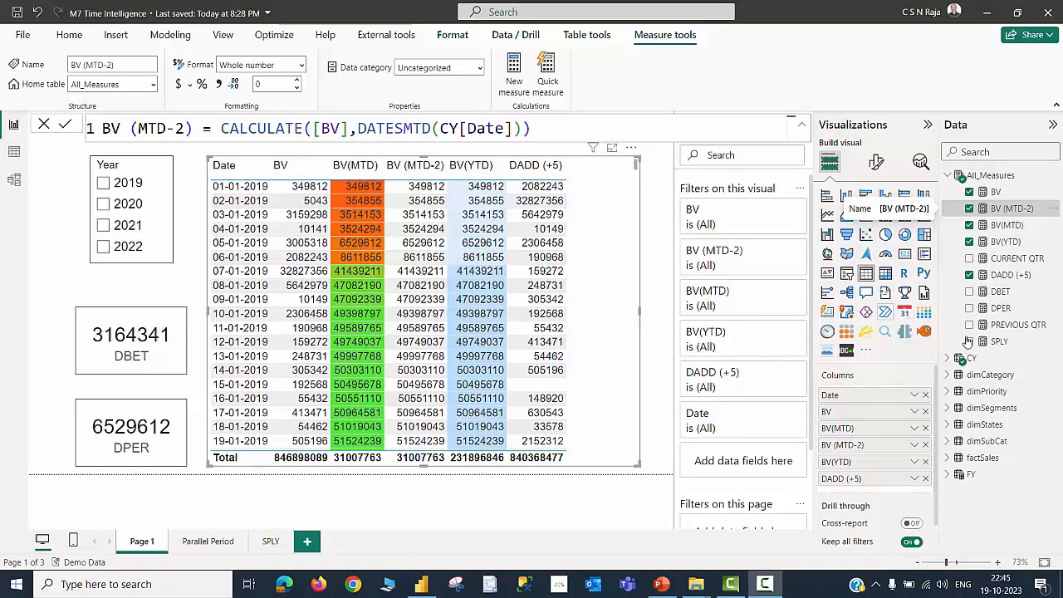
Review the DBET, DPER and DADD (+5) measure formulas, then the CURRENT QTR measure on the Parallel Period page
{"action": "left_click", "coordinate": [999, 293]}
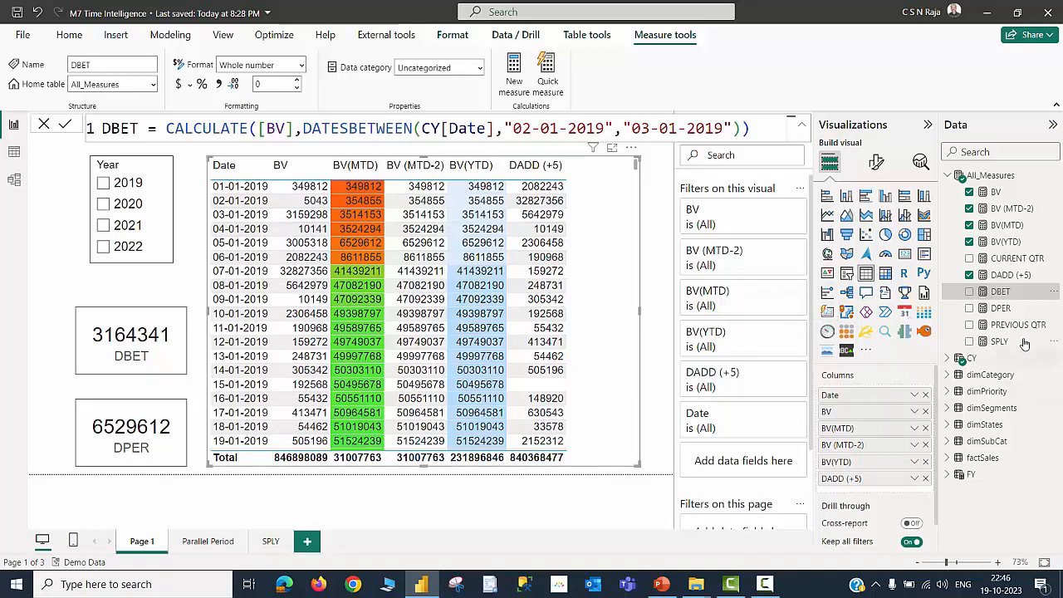
{"action": "left_click", "coordinate": [1000, 308]}
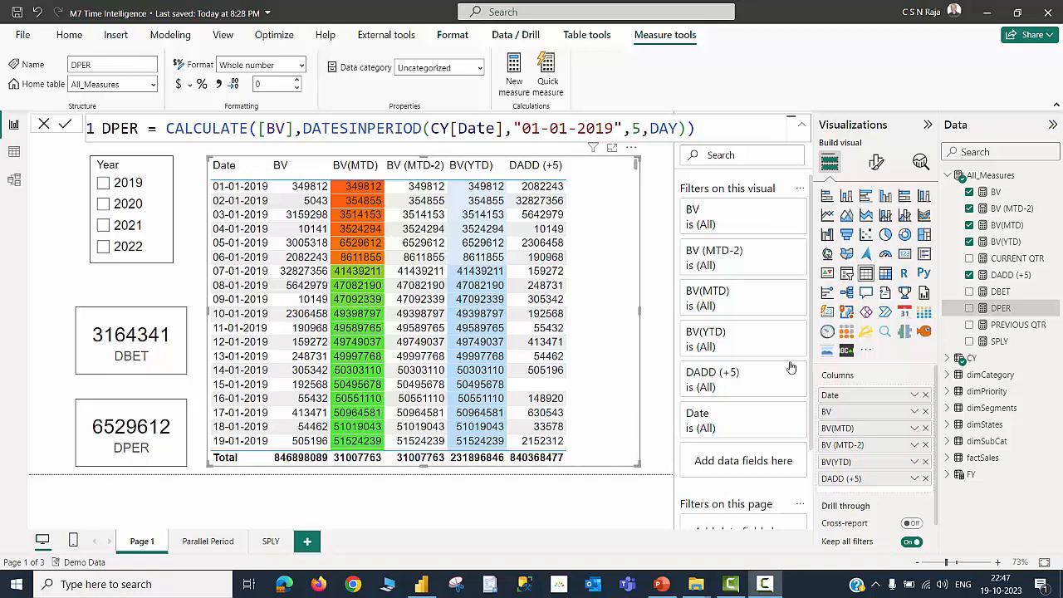
{"action": "left_click", "coordinate": [1009, 278]}
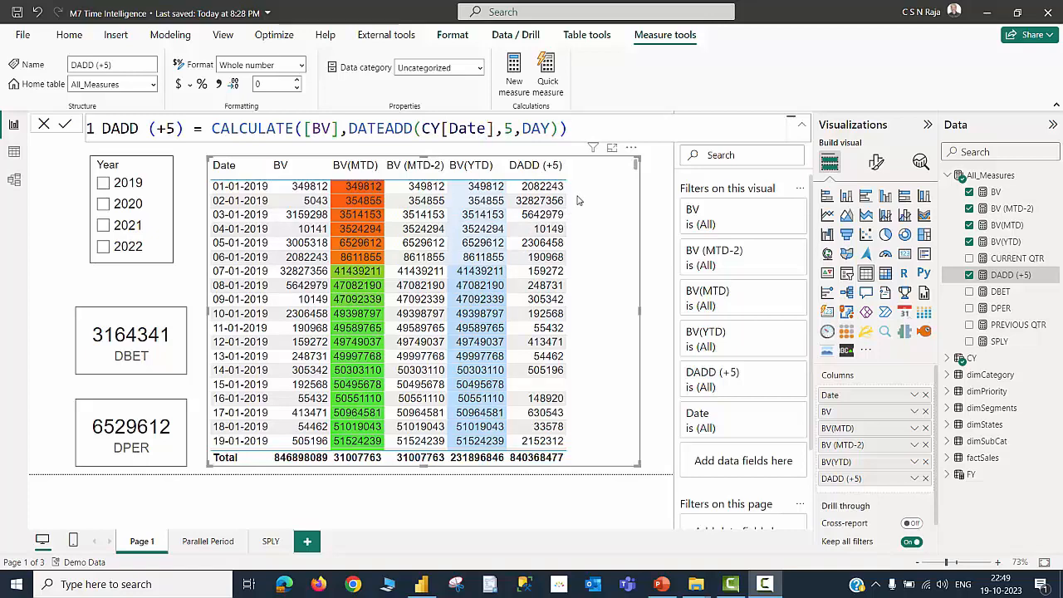
{"action": "left_click", "coordinate": [202, 544]}
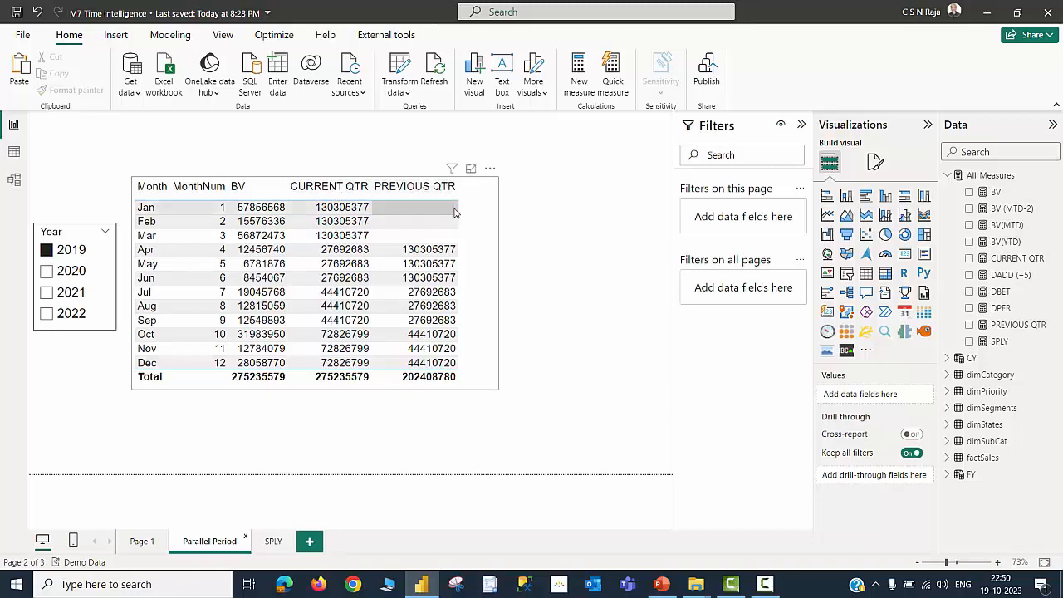
{"action": "left_click", "coordinate": [1017, 258]}
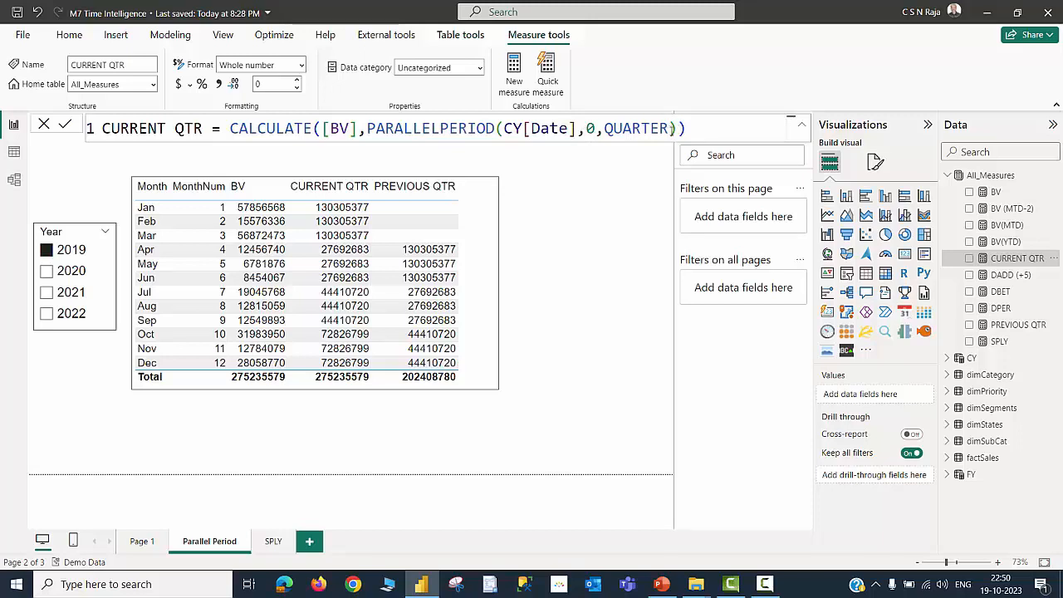
Open the PREVIOUS QTR measure formula and compare quarterly results by selecting years 2020, 2021 and 2022 in the Year slicer
{"action": "left_click", "coordinate": [1030, 324]}
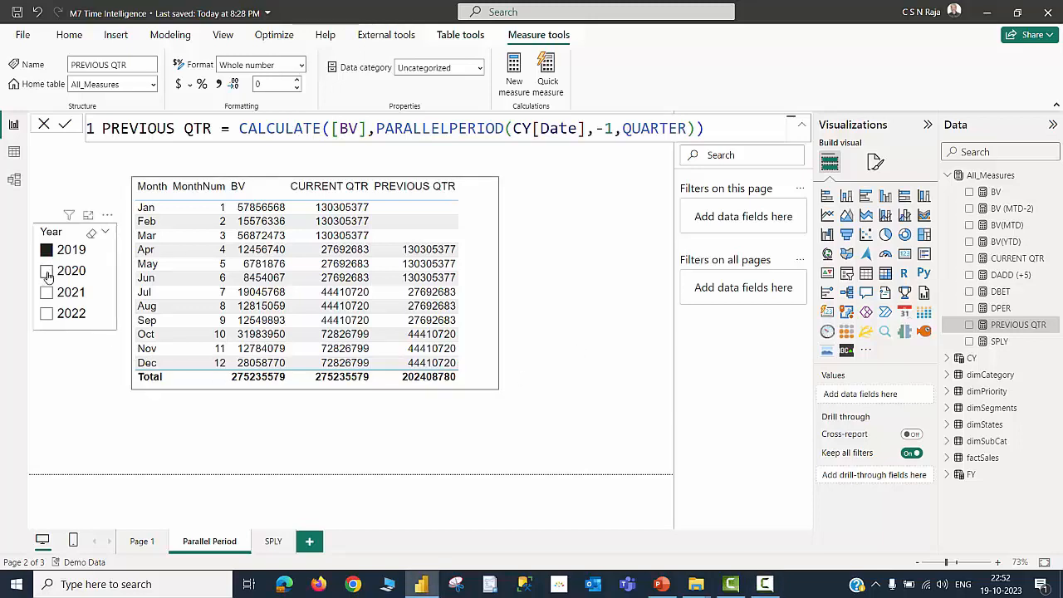
{"action": "left_click", "coordinate": [46, 272]}
{"action": "left_click", "coordinate": [46, 292]}
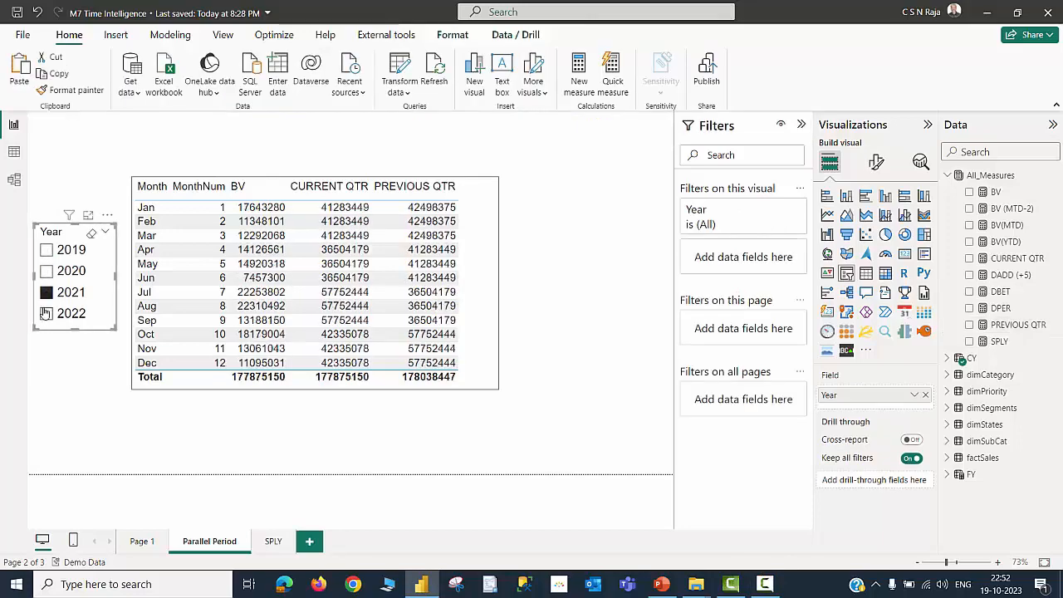
{"action": "left_click", "coordinate": [46, 314]}
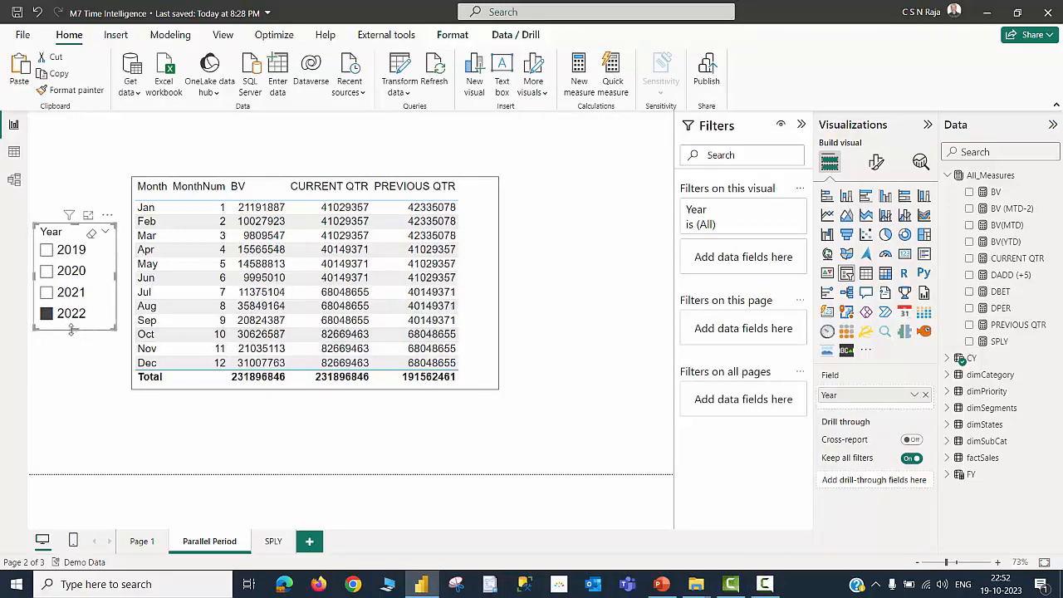
Switch to the SPLY page and open the SPLY measure formula to examine it against the chart
{"action": "left_click", "coordinate": [272, 541]}
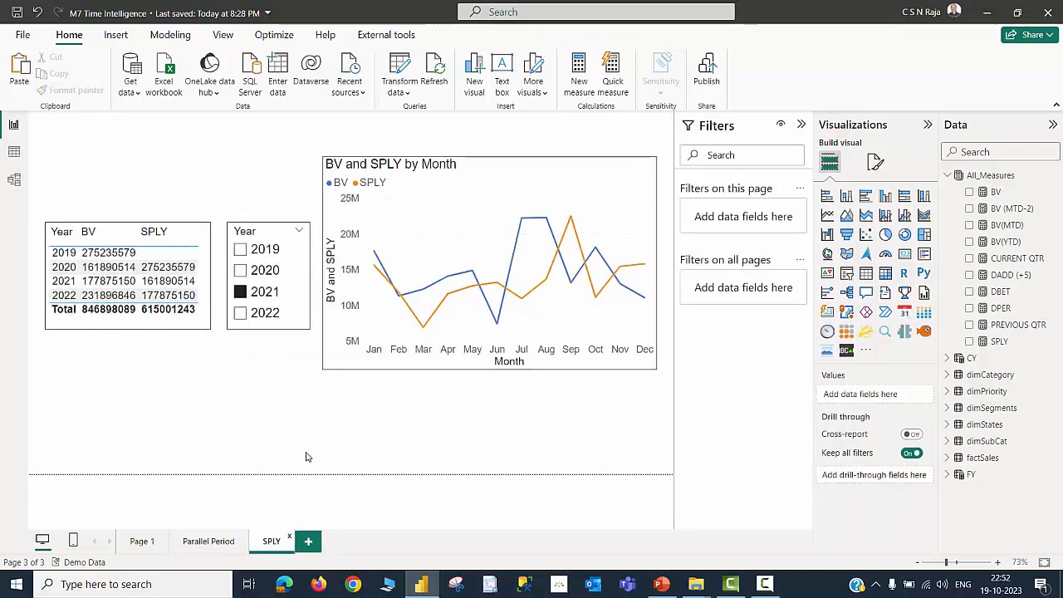
{"action": "left_click", "coordinate": [1048, 338]}
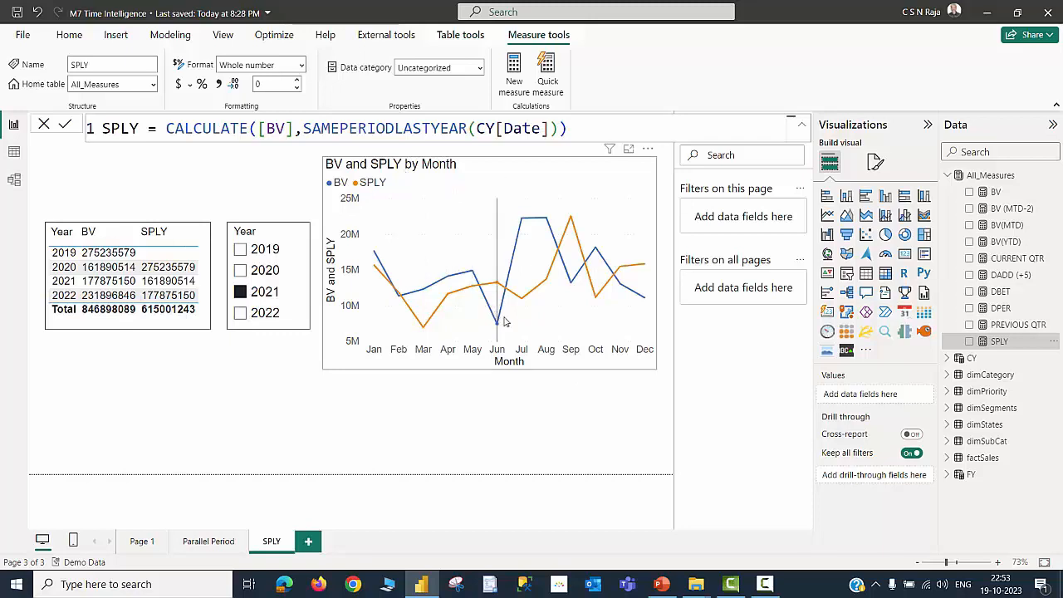
{"action": "mouse_move", "coordinate": [502, 323]}
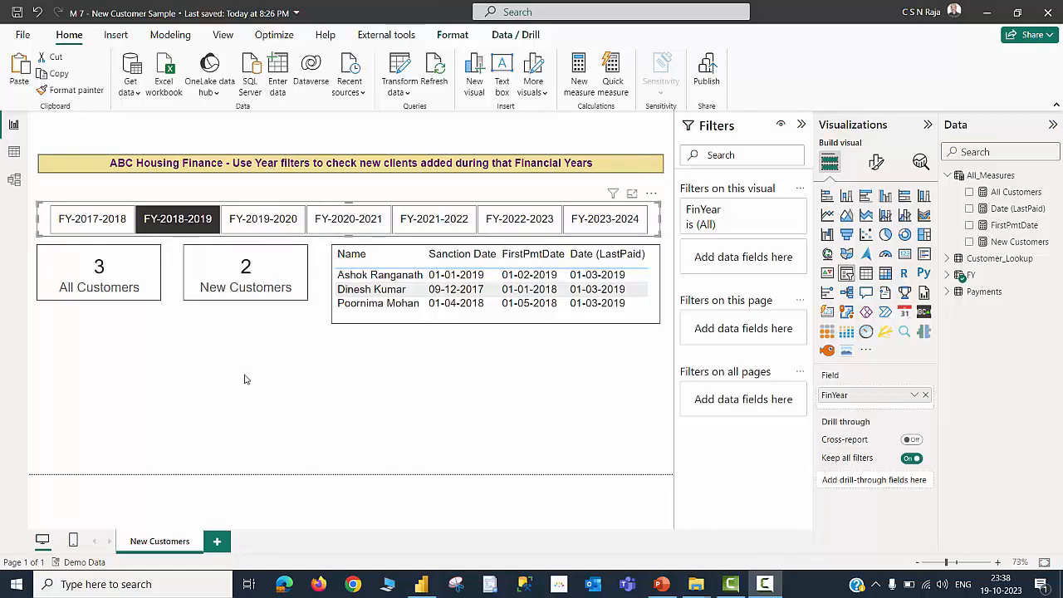
Review the New Customers measure formula, then select FY-2017-2018 and FY-2018-2019 in the financial-year slicer to compare customer counts
{"action": "left_click", "coordinate": [14, 152]}
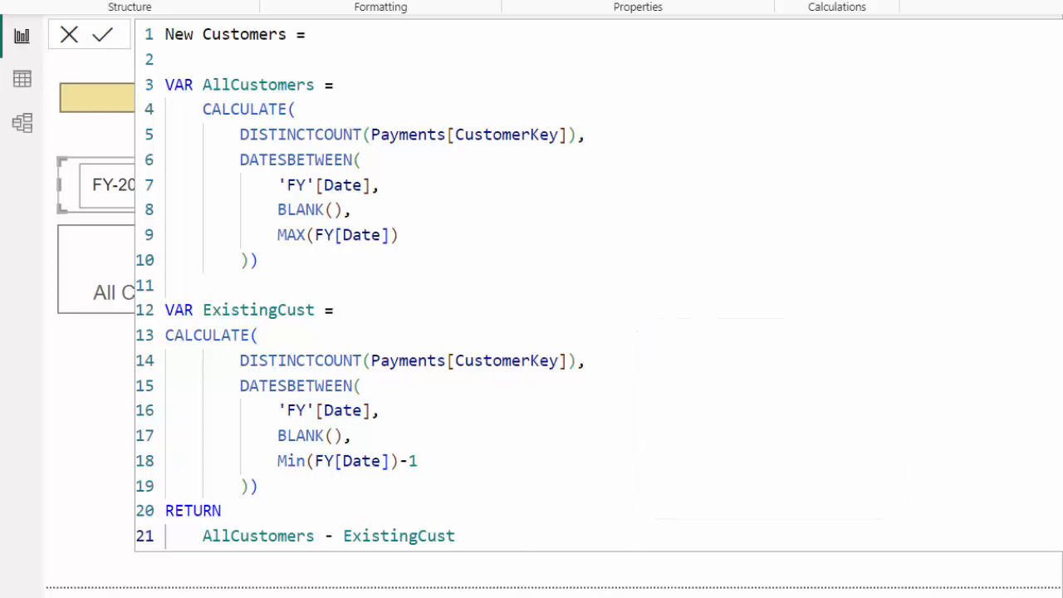
{"action": "left_click", "coordinate": [73, 47]}
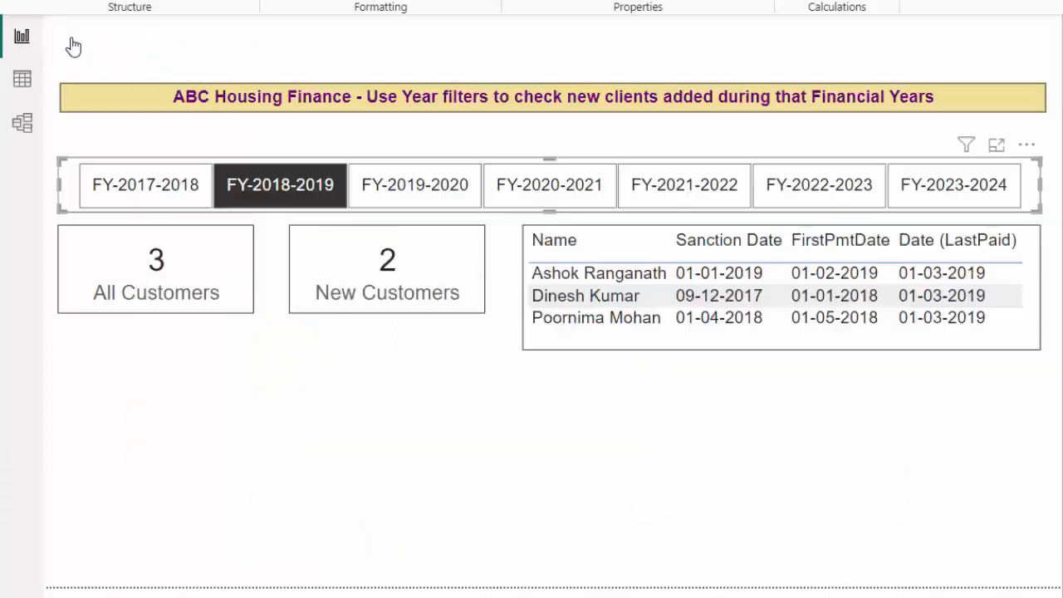
{"action": "left_click", "coordinate": [133, 193]}
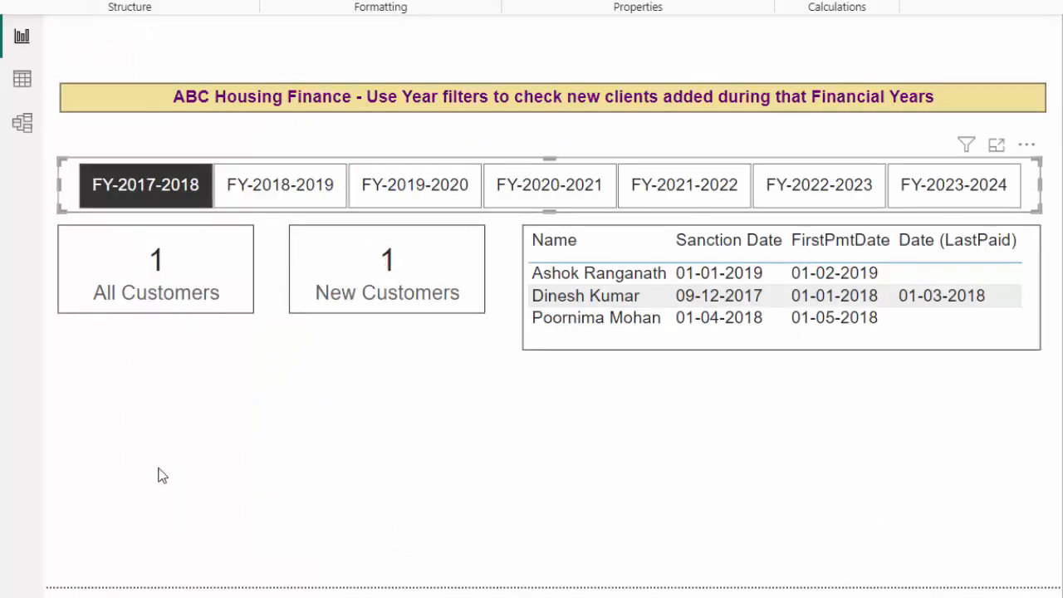
{"action": "left_click", "coordinate": [271, 194]}
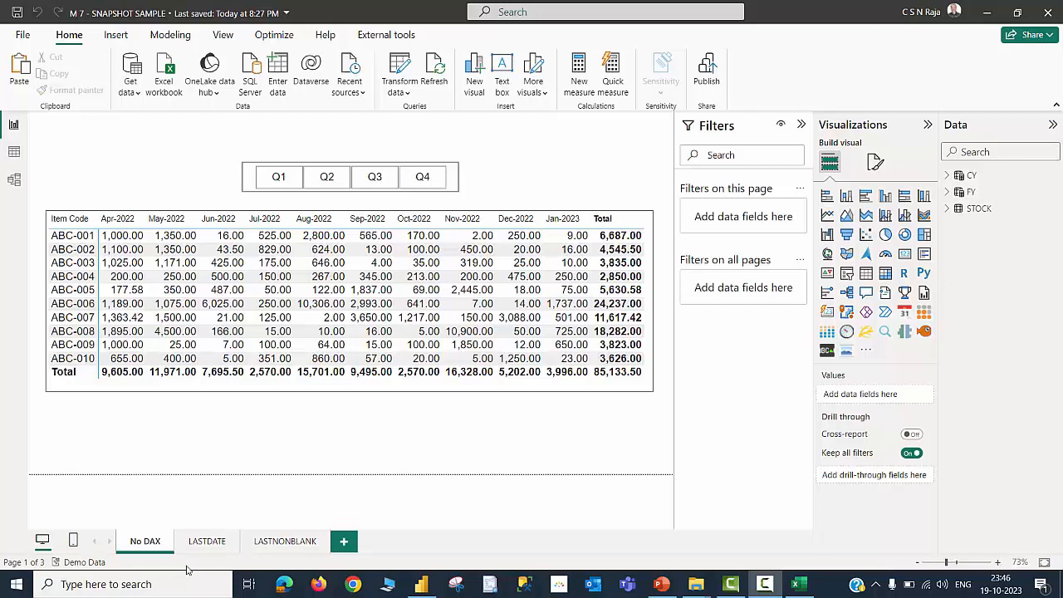
Open the LASTDATE page and step through quarters Q1 to Q4 in the quarter slicer to examine stock totals
{"action": "left_click", "coordinate": [201, 545]}
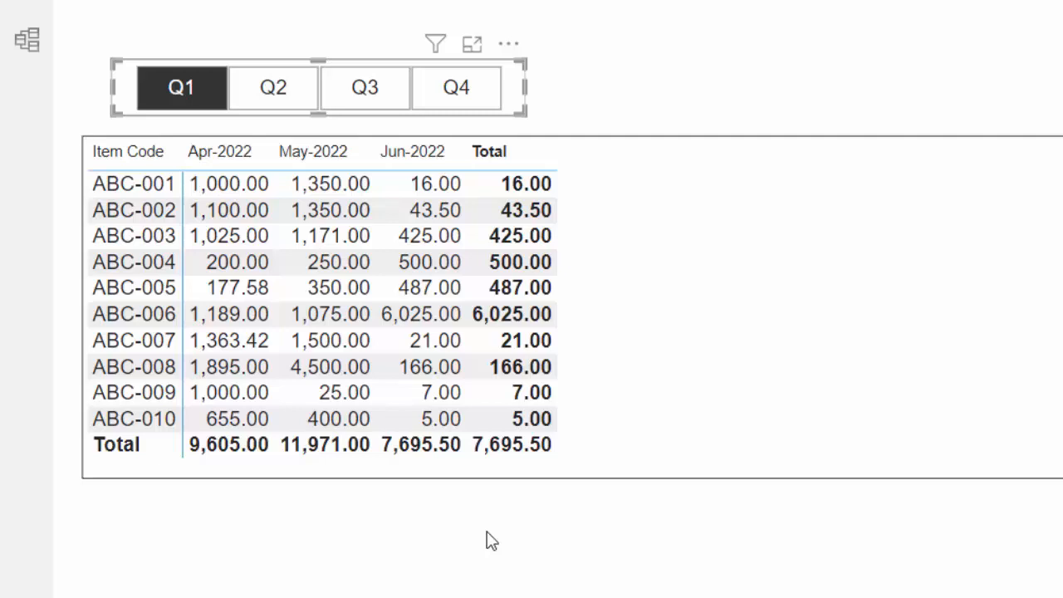
{"action": "left_click", "coordinate": [287, 92]}
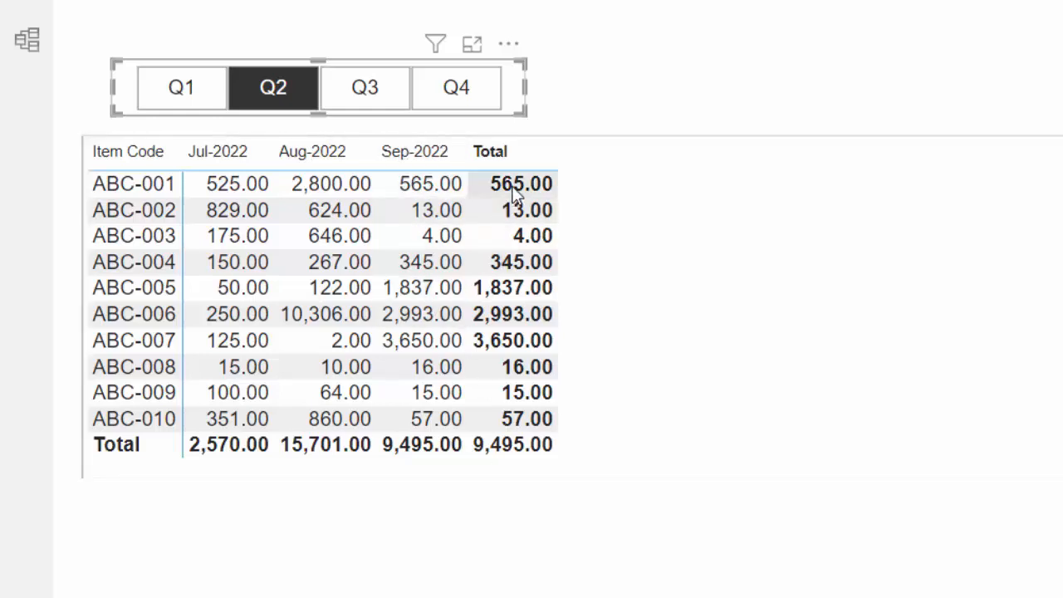
{"action": "left_click", "coordinate": [377, 98]}
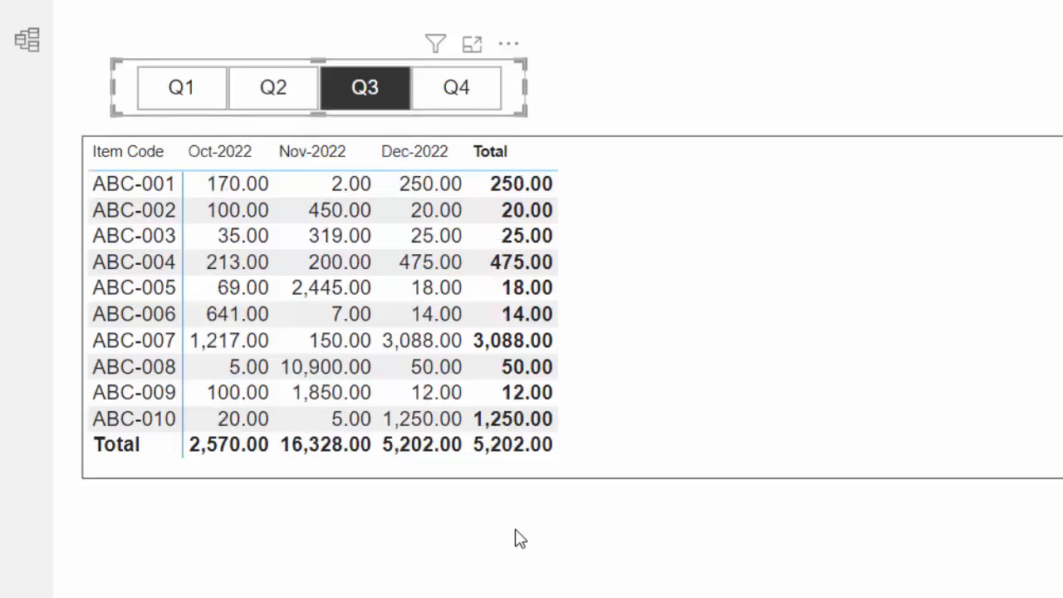
{"action": "left_click", "coordinate": [476, 99]}
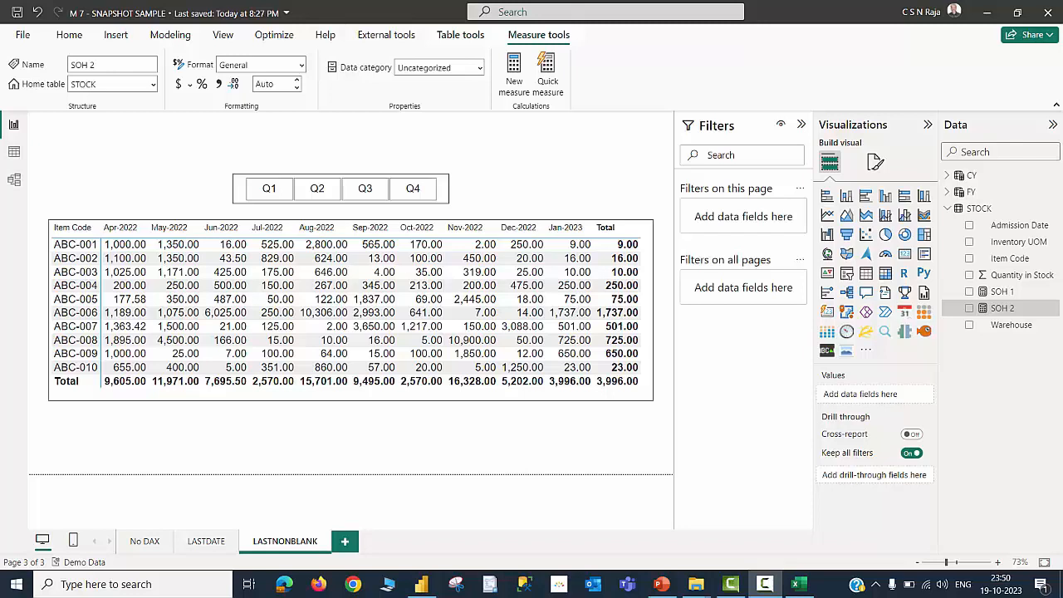
On the LASTNONBLANK page, step through quarters Q1 to Q4, then open the SOH 2 measure formula
{"action": "left_click", "coordinate": [256, 193]}
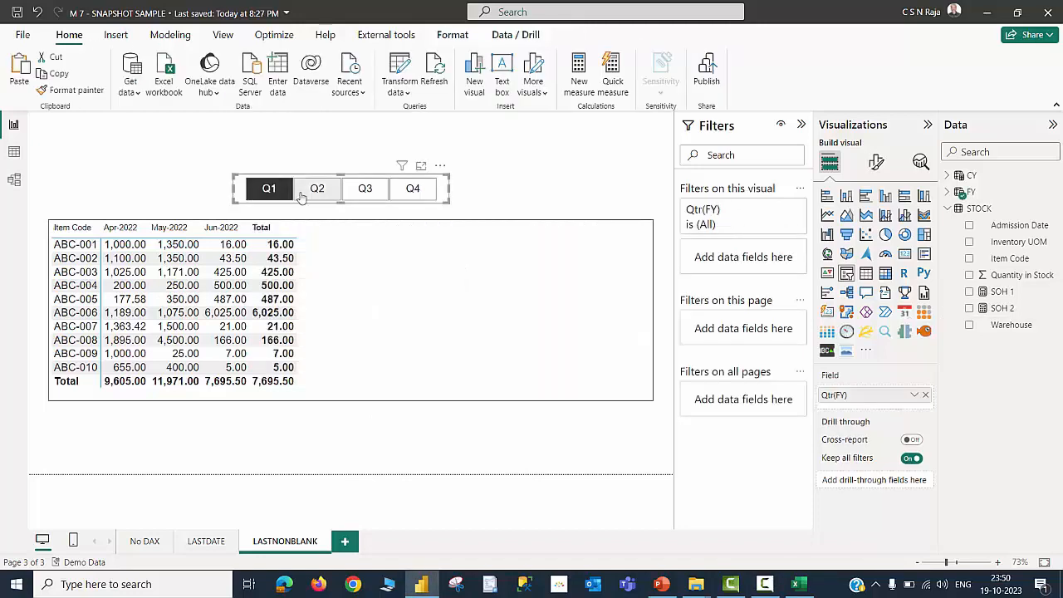
{"action": "left_click", "coordinate": [316, 190]}
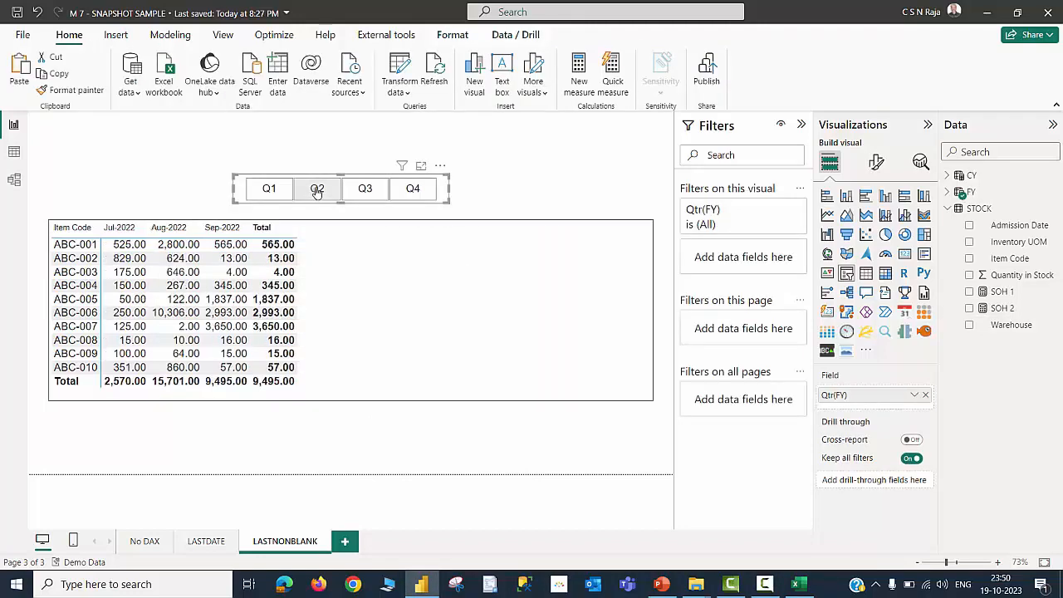
{"action": "left_click", "coordinate": [363, 191]}
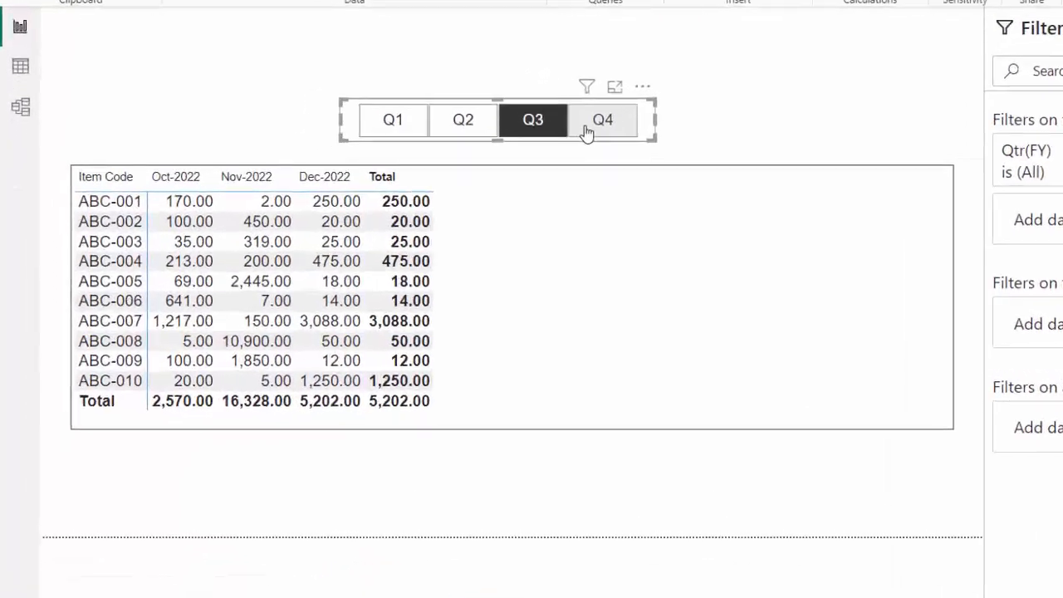
{"action": "left_click", "coordinate": [402, 197]}
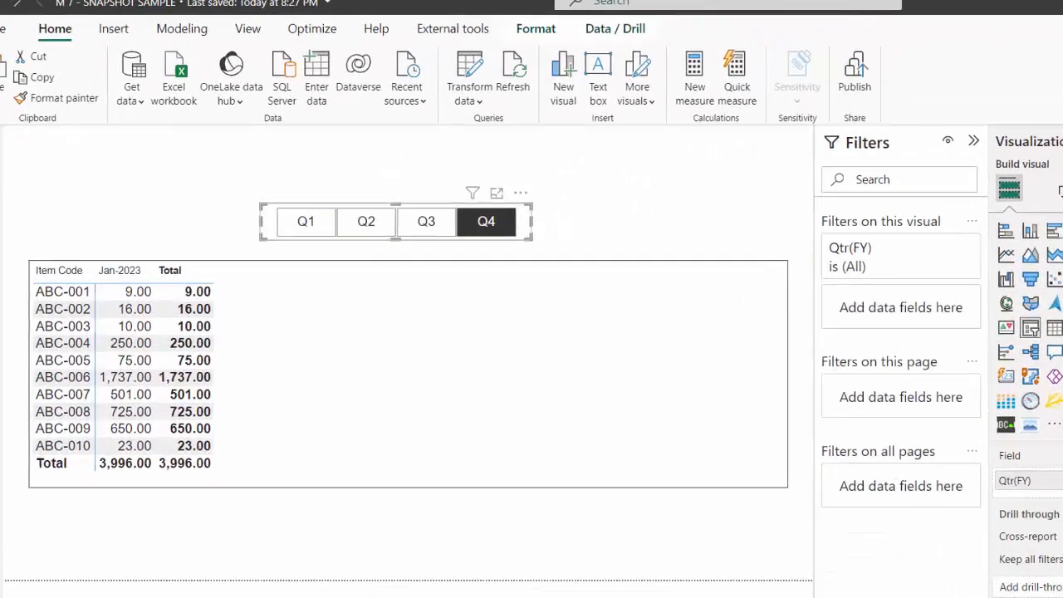
{"action": "left_click", "coordinate": [1001, 309]}
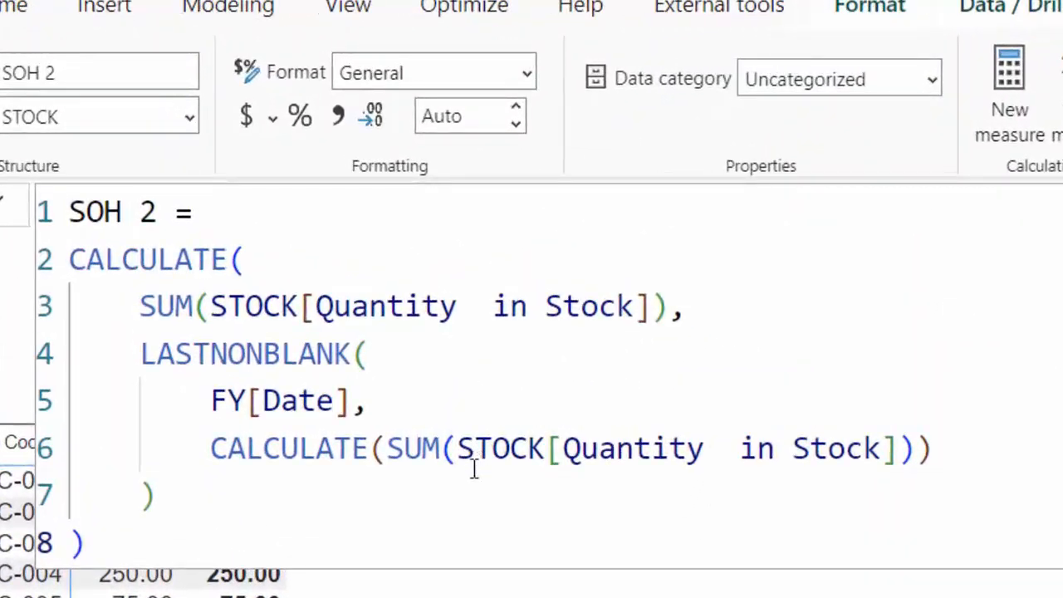
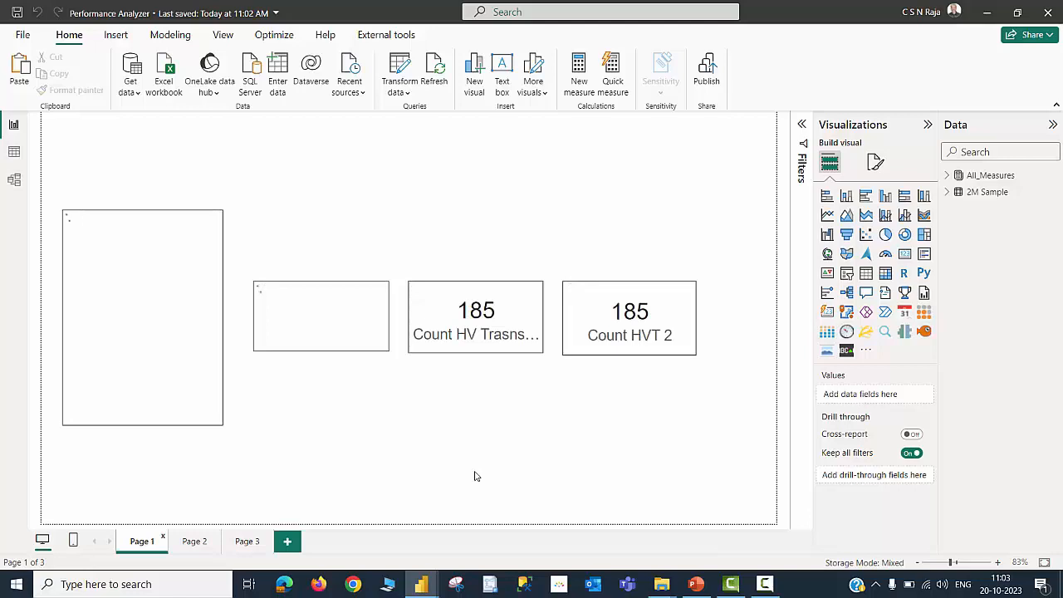
Open the Performance analyzer, start recording and refresh the visuals on Page 1
{"action": "left_click", "coordinate": [283, 40]}
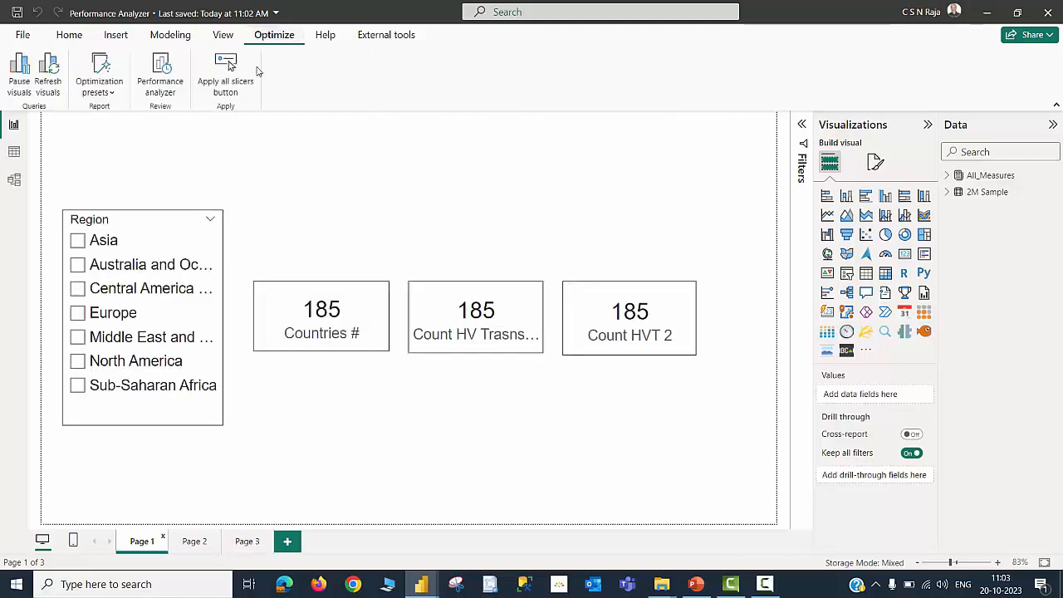
{"action": "left_click", "coordinate": [169, 86]}
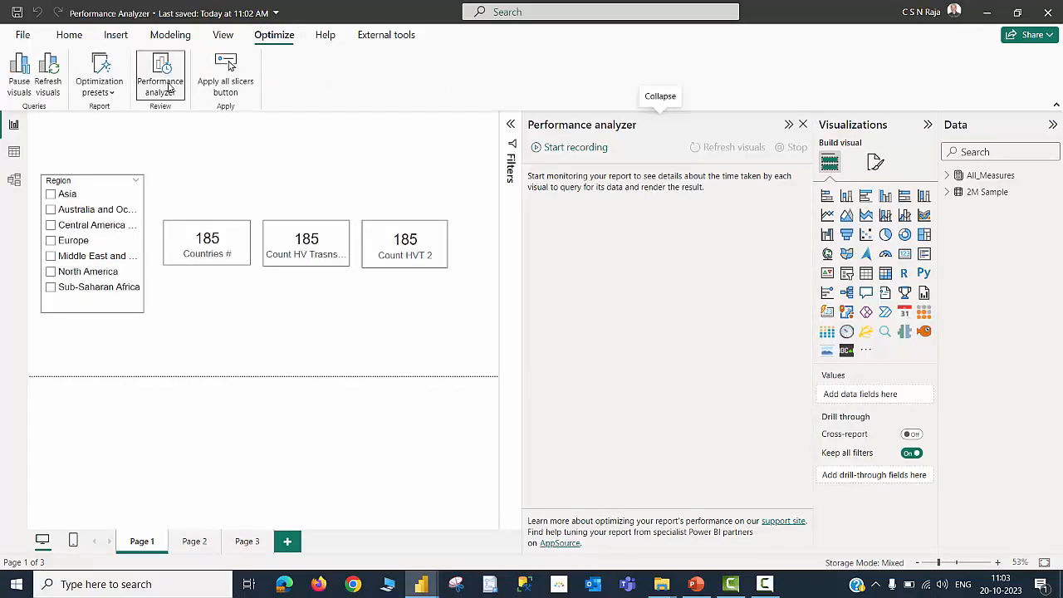
{"action": "left_click", "coordinate": [928, 124]}
{"action": "left_click", "coordinate": [1051, 126]}
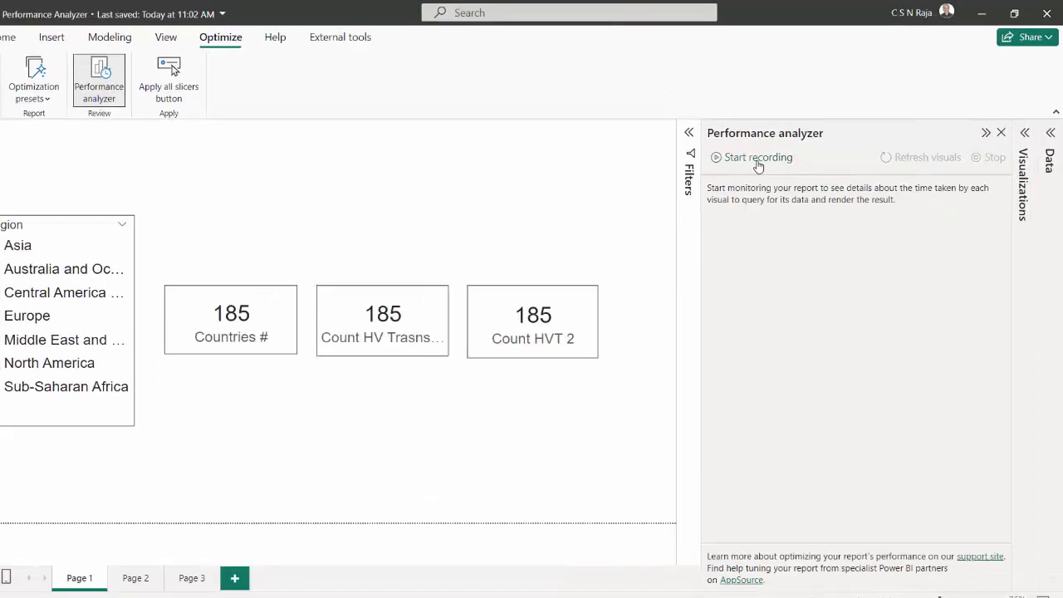
{"action": "left_click", "coordinate": [757, 159]}
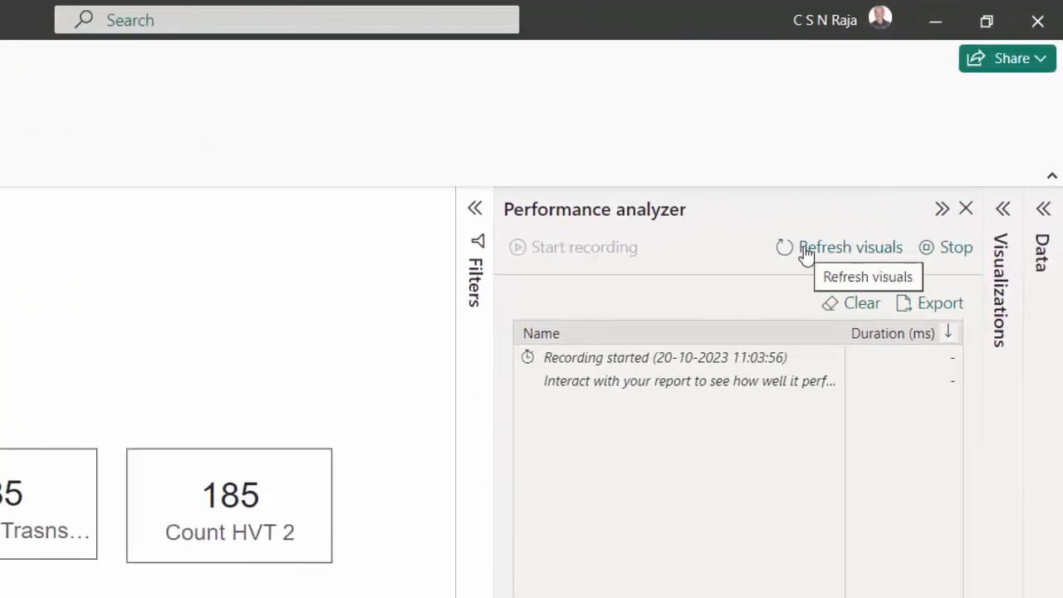
{"action": "left_click", "coordinate": [805, 249]}
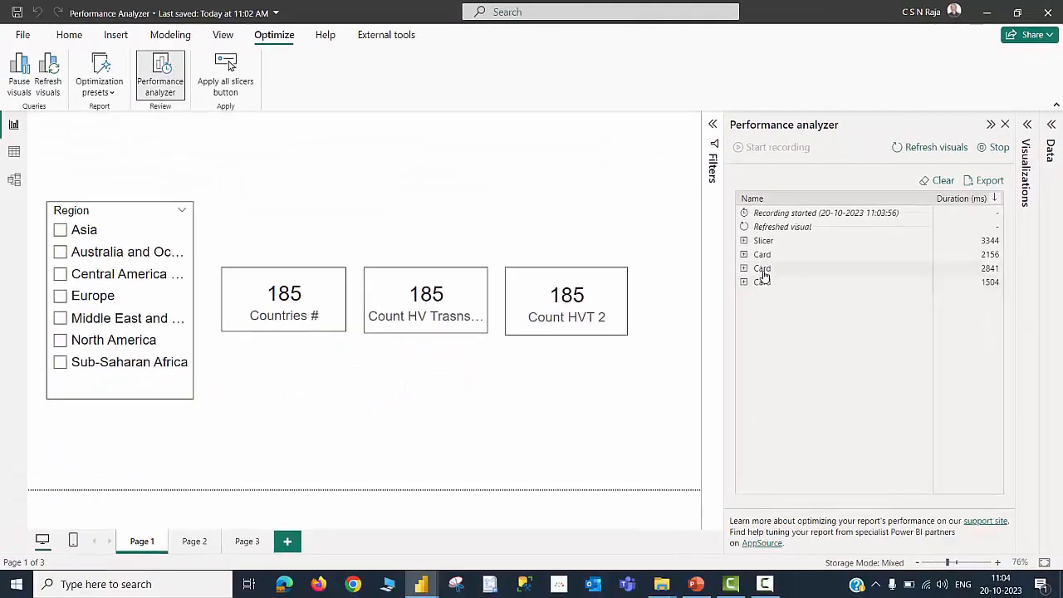
Expand each card's entry in the Performance analyzer to compare query durations, then select the Count HV Transactions measure
{"action": "left_click", "coordinate": [762, 269]}
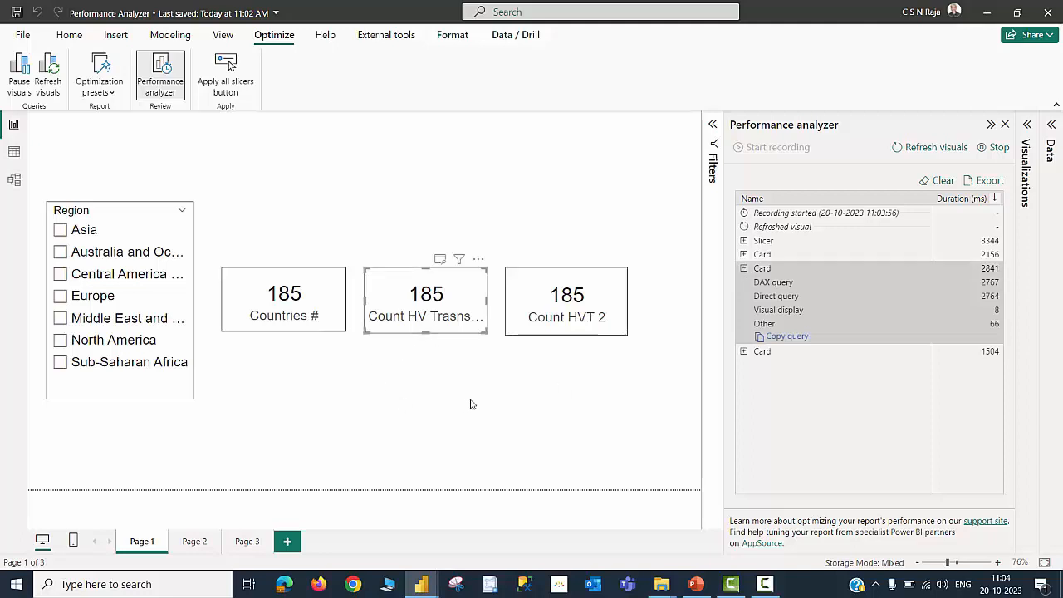
{"action": "left_click", "coordinate": [744, 268]}
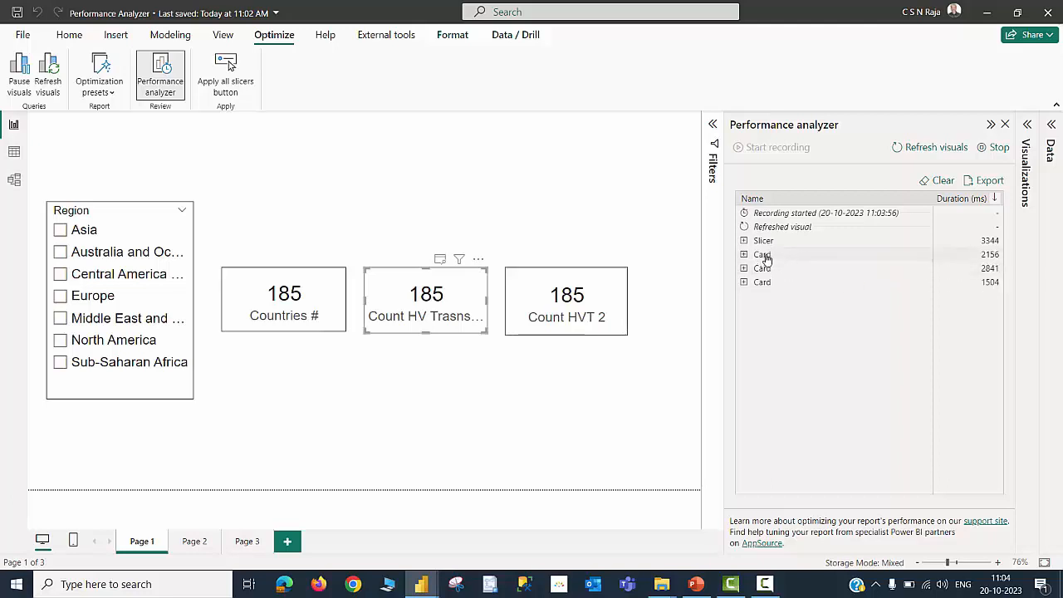
{"action": "left_click", "coordinate": [762, 256]}
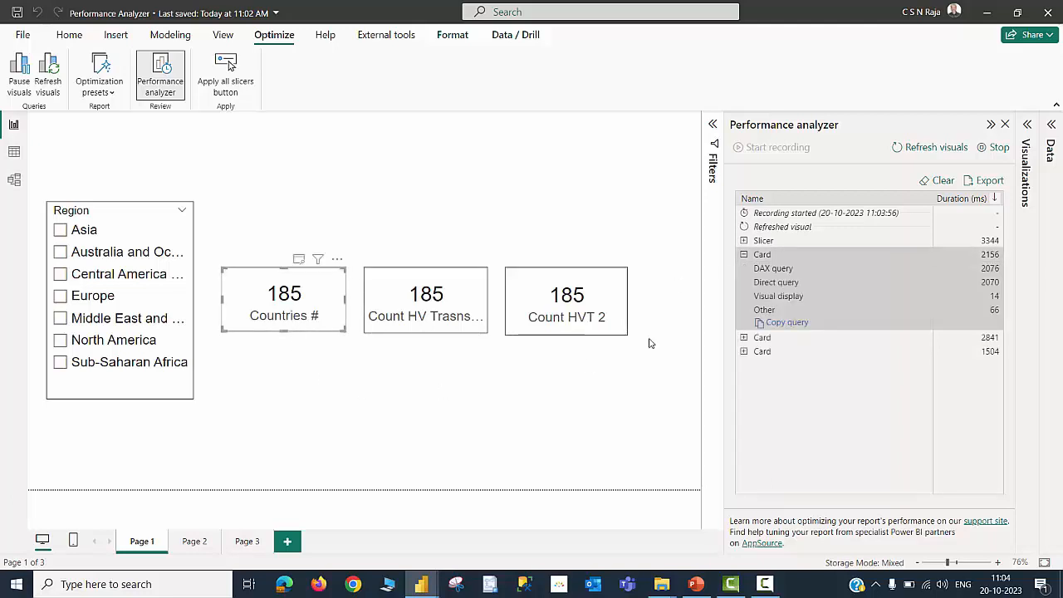
{"action": "left_click", "coordinate": [743, 254]}
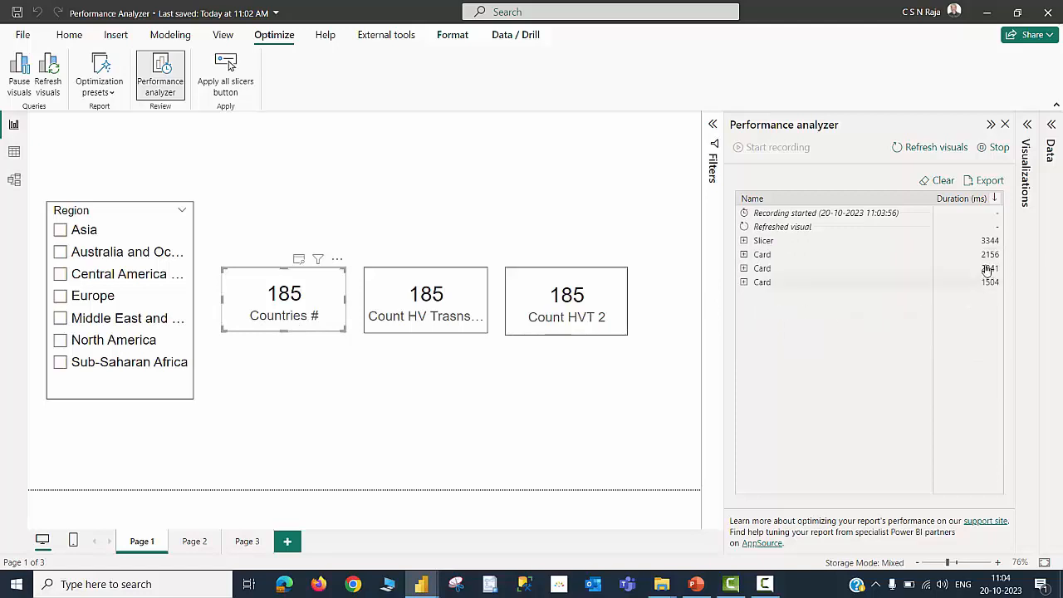
{"action": "left_click", "coordinate": [759, 282]}
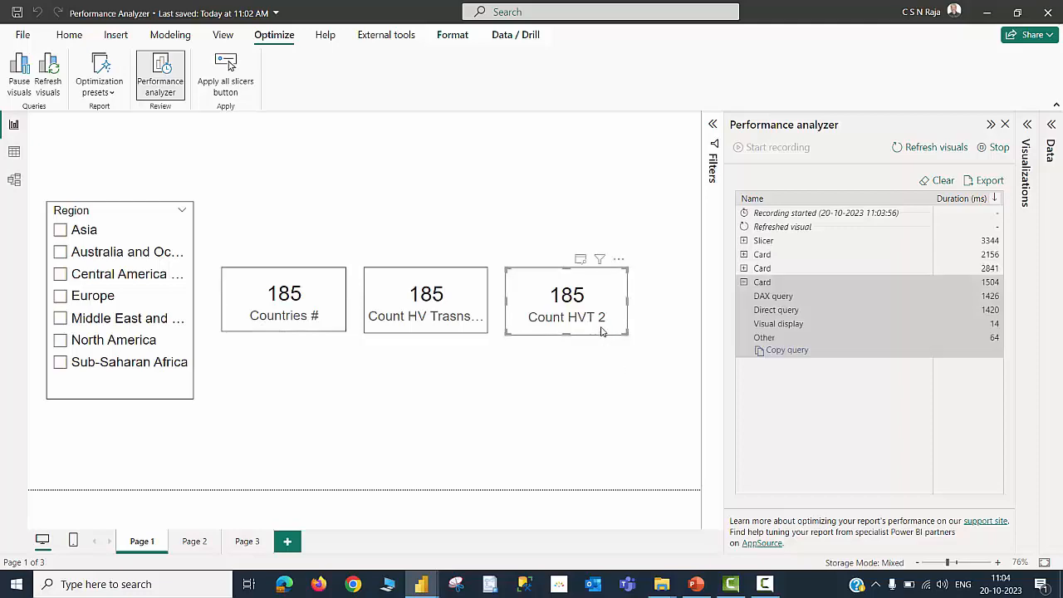
{"action": "left_click", "coordinate": [744, 268]}
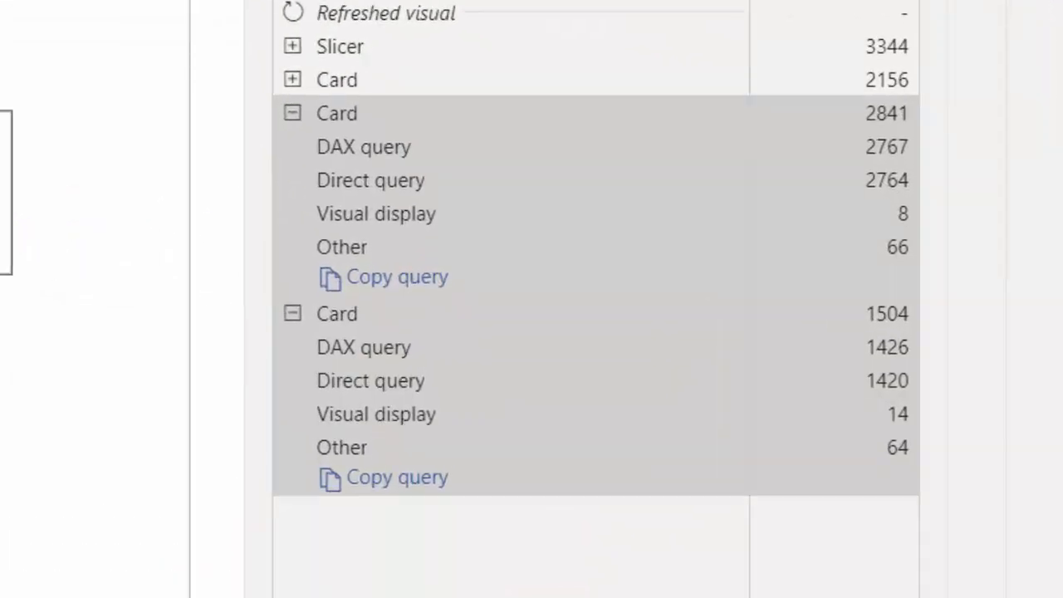
{"action": "mouse_move", "coordinate": [406, 148]}
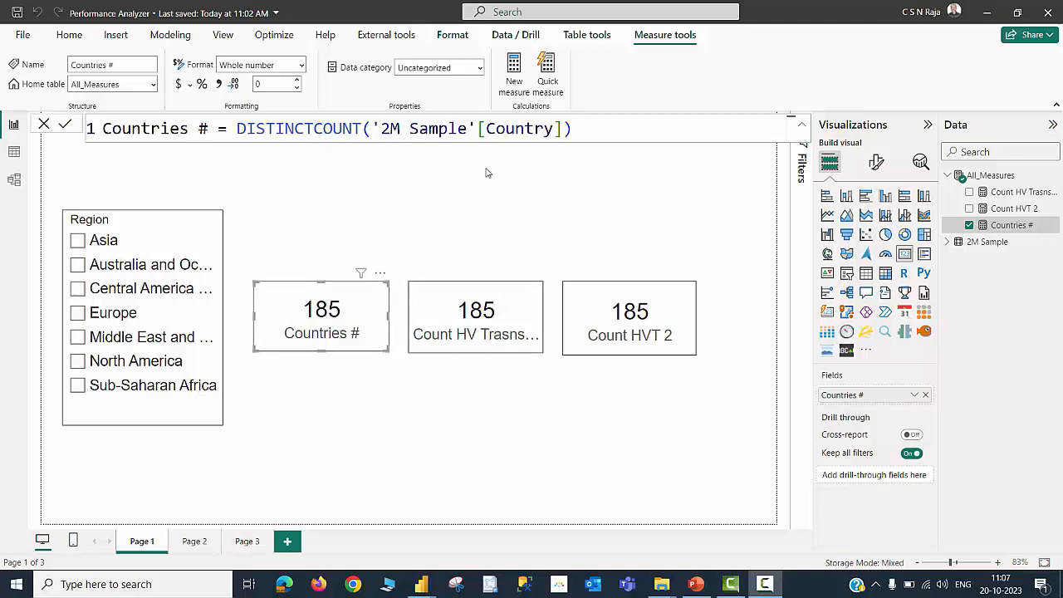
{"action": "left_click", "coordinate": [1014, 192]}
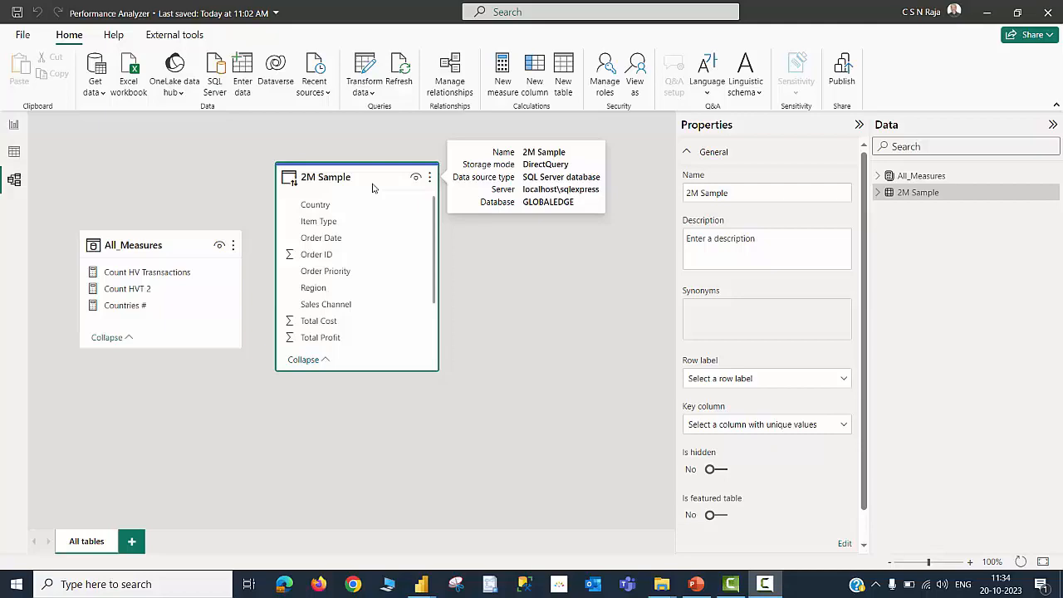
Return to report view and select Europe in the Region slicer and Clothes in the Item Type slicer on Page 2
{"action": "left_click", "coordinate": [13, 125]}
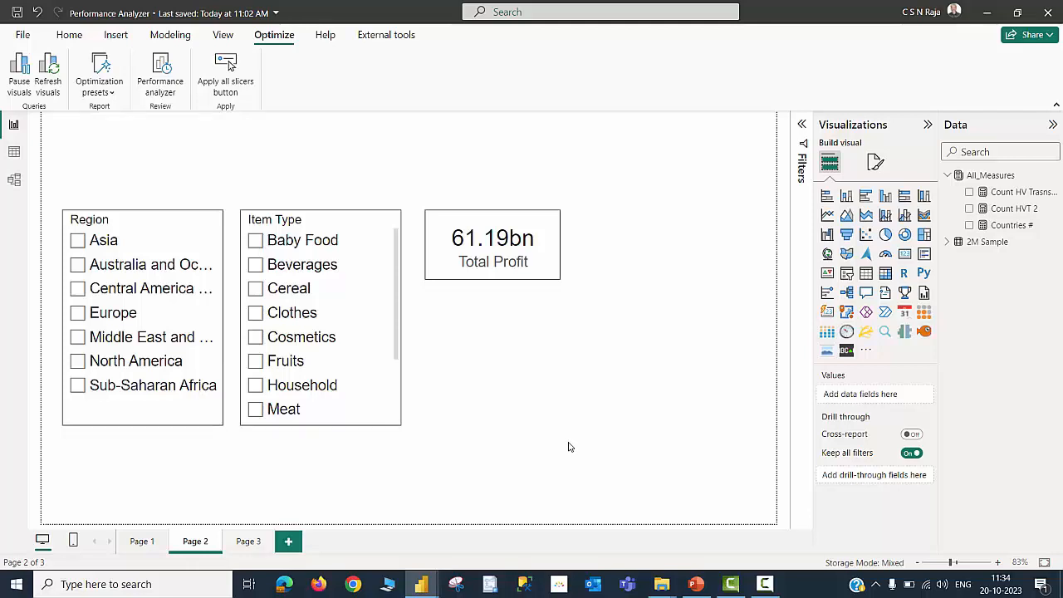
{"action": "left_click", "coordinate": [77, 313]}
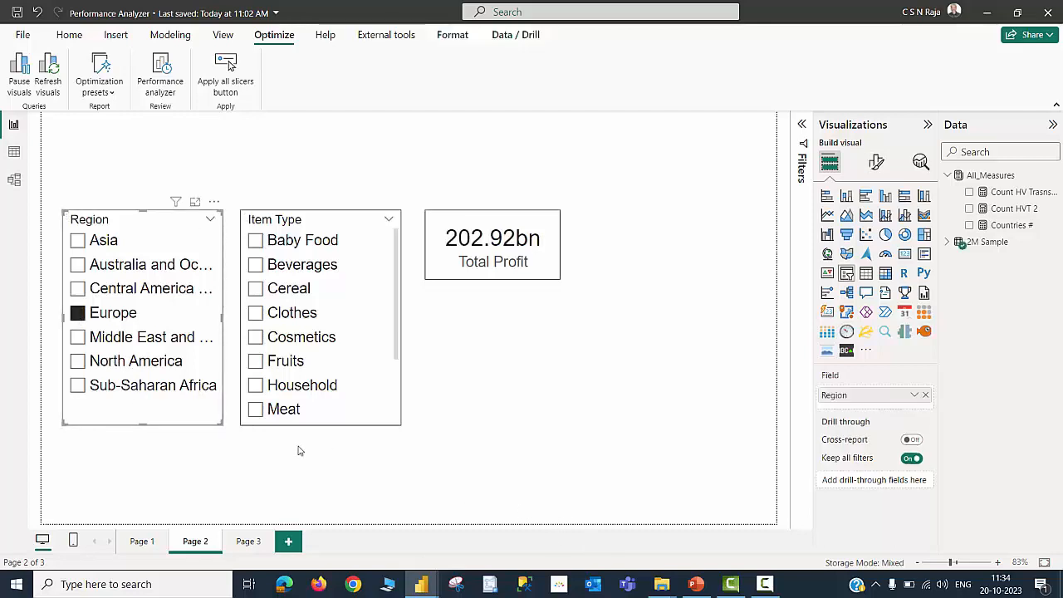
{"action": "left_click", "coordinate": [255, 312]}
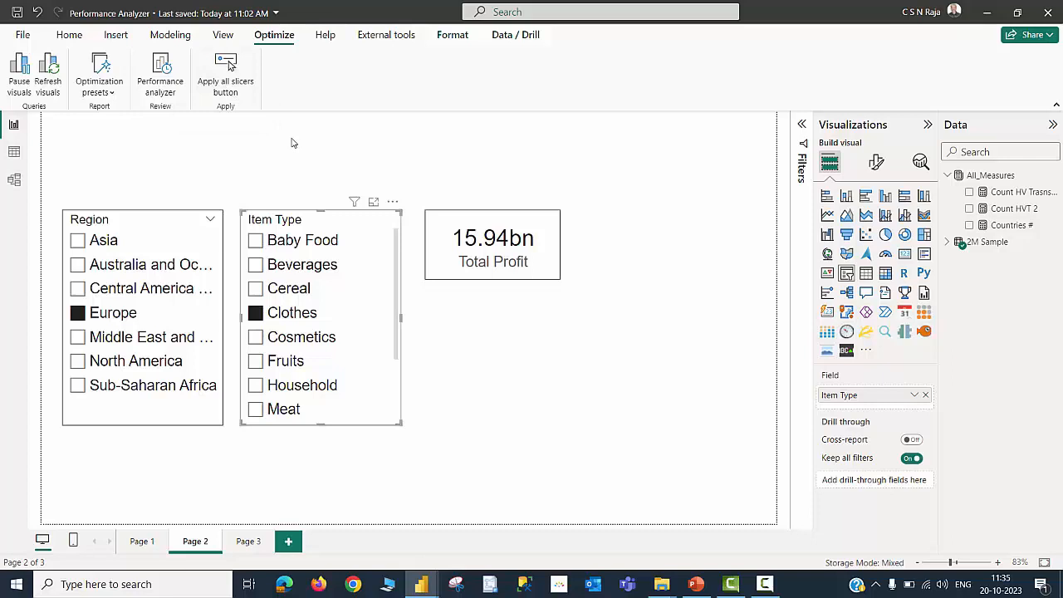
Insert an Apply all slicers button and position it above the two slicers
{"action": "left_click", "coordinate": [230, 83]}
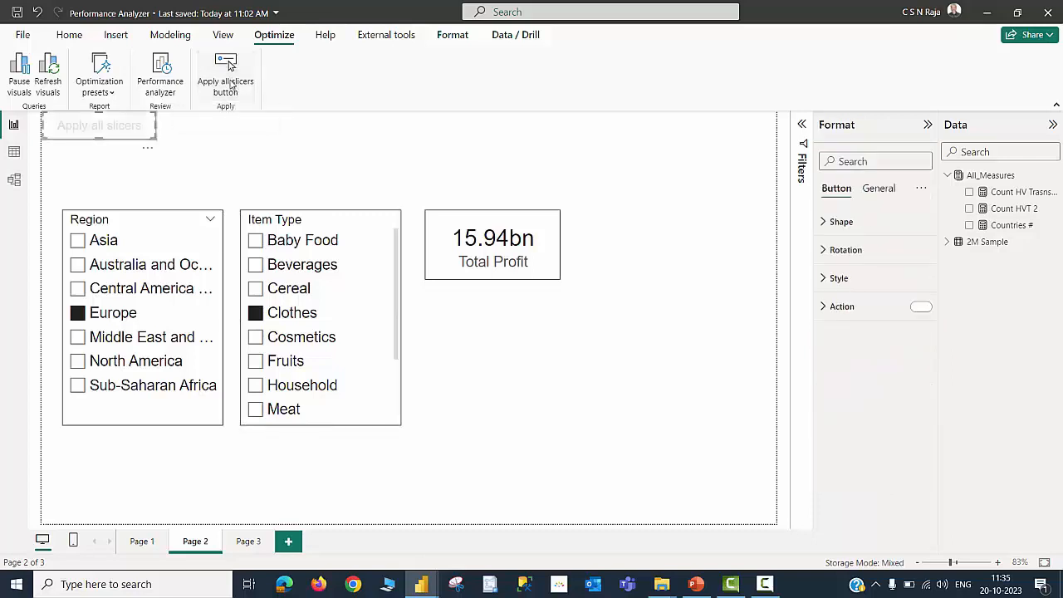
{"action": "left_click_drag", "start_coordinate": [127, 128], "coordinate": [268, 175]}
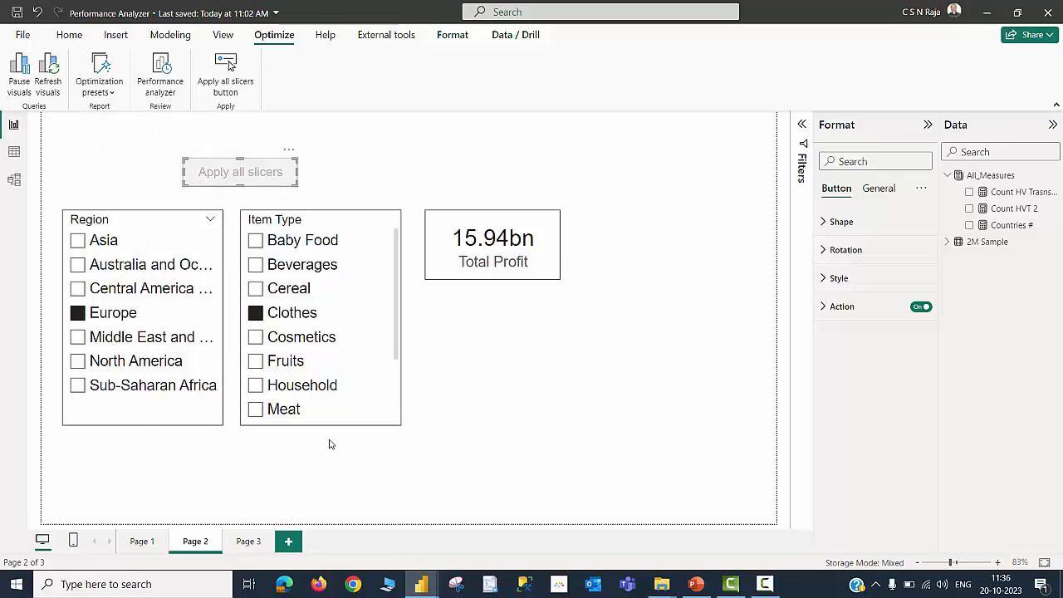
Select Beverages and North America in the slicers, then apply them with the Apply all slicers button
{"action": "left_click", "coordinate": [255, 265]}
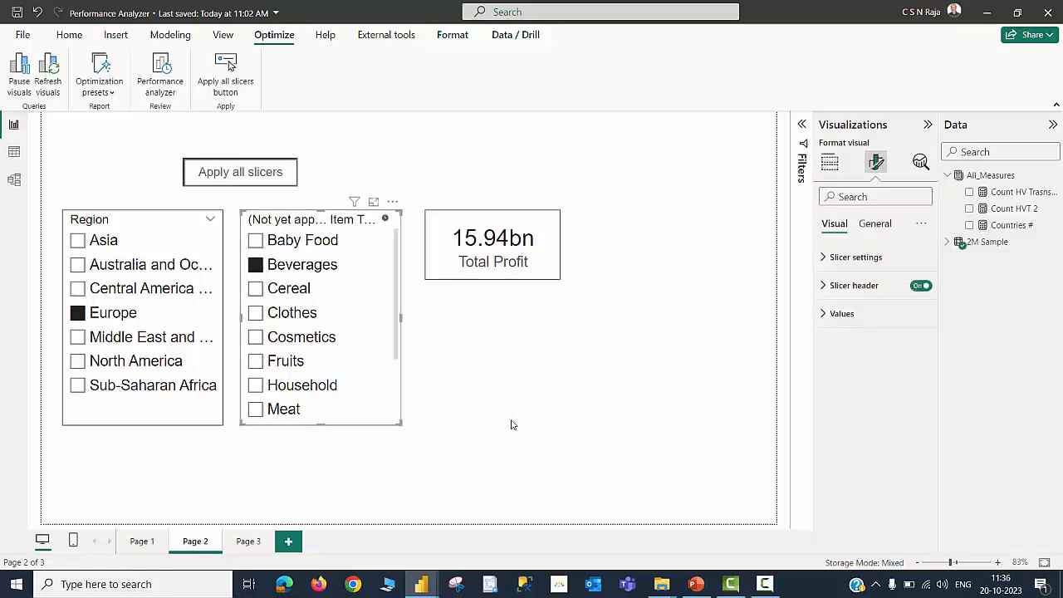
{"action": "left_click", "coordinate": [77, 362]}
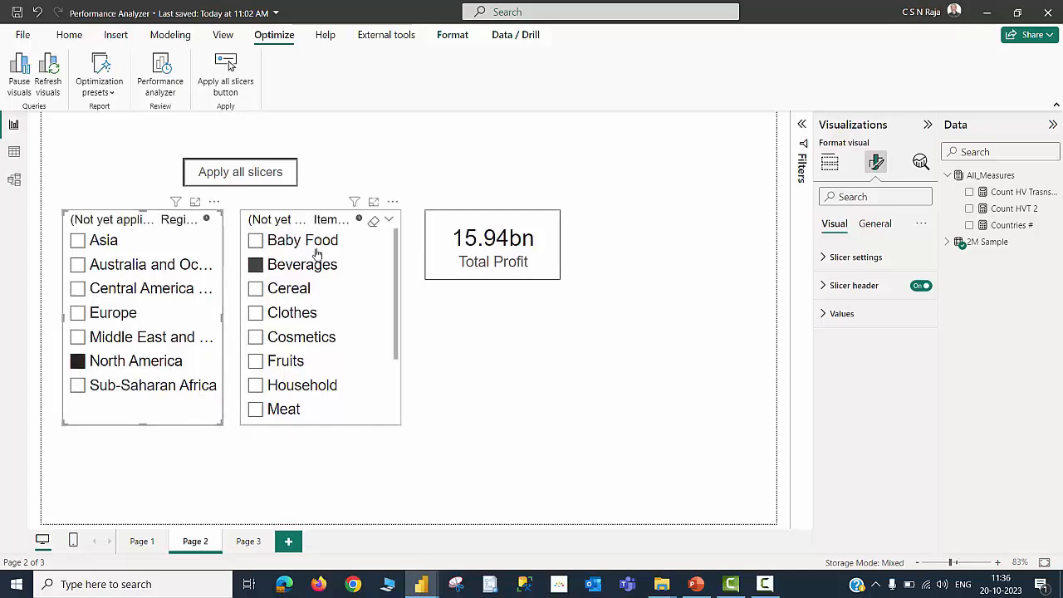
{"action": "left_click", "coordinate": [255, 176]}
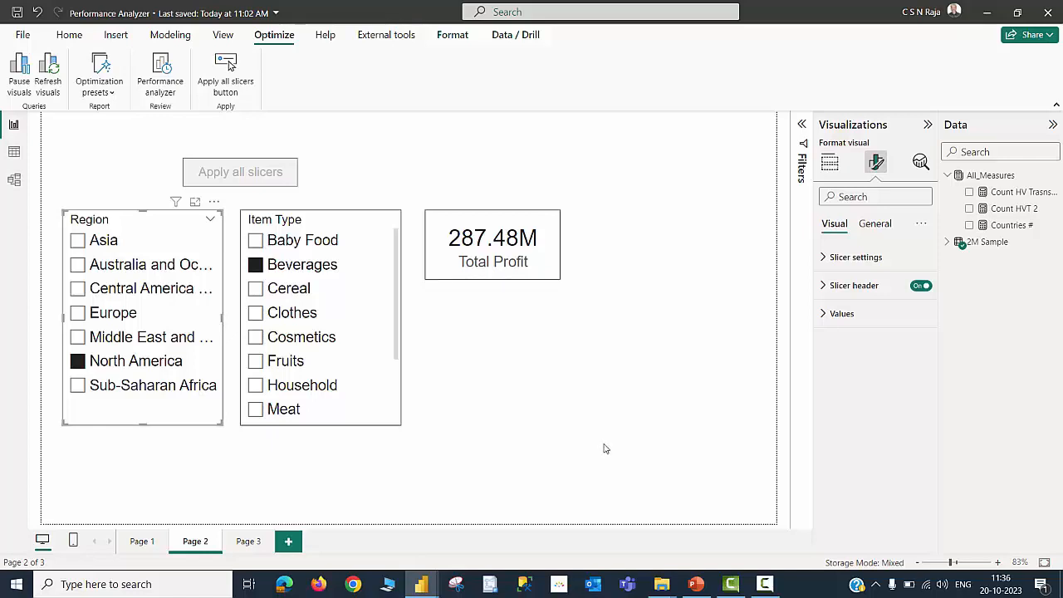
Reopen the Performance analyzer, start recording and refresh the Page 2 visuals
{"action": "left_click", "coordinate": [164, 81]}
{"action": "left_click", "coordinate": [927, 125]}
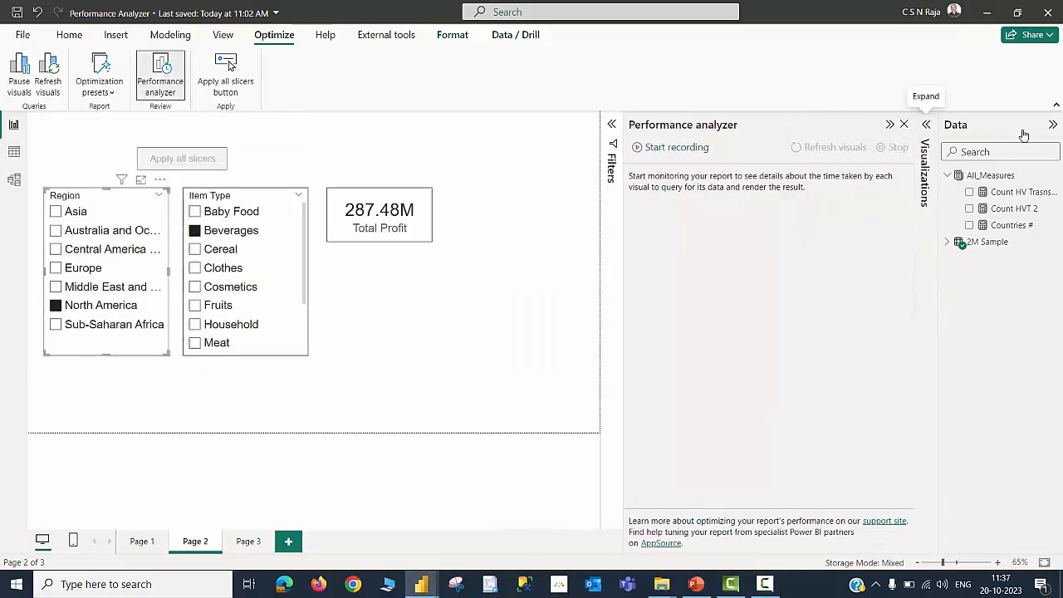
{"action": "left_click", "coordinate": [1052, 125]}
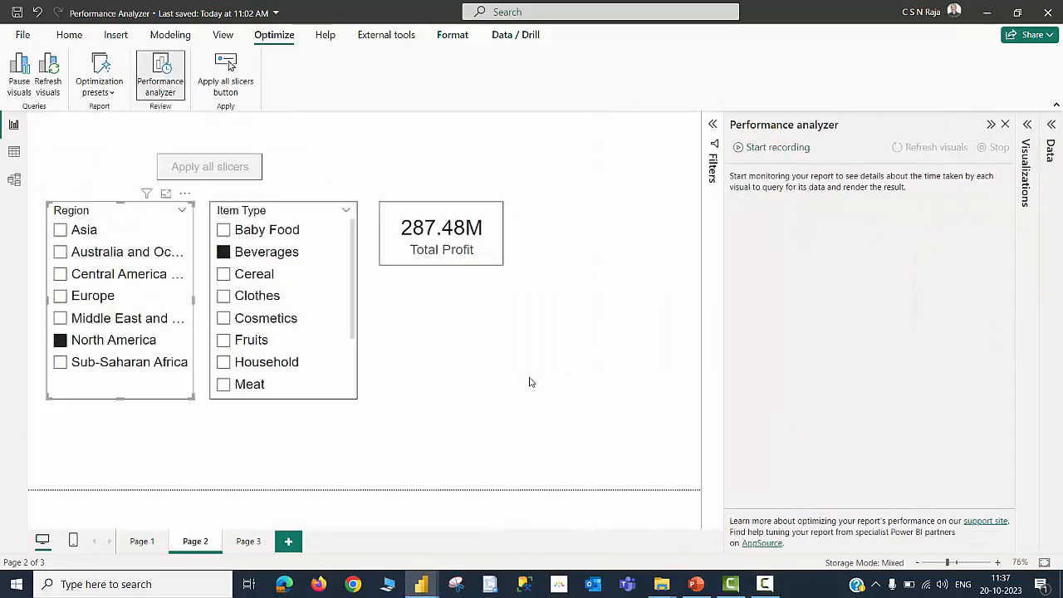
{"action": "left_click", "coordinate": [788, 149]}
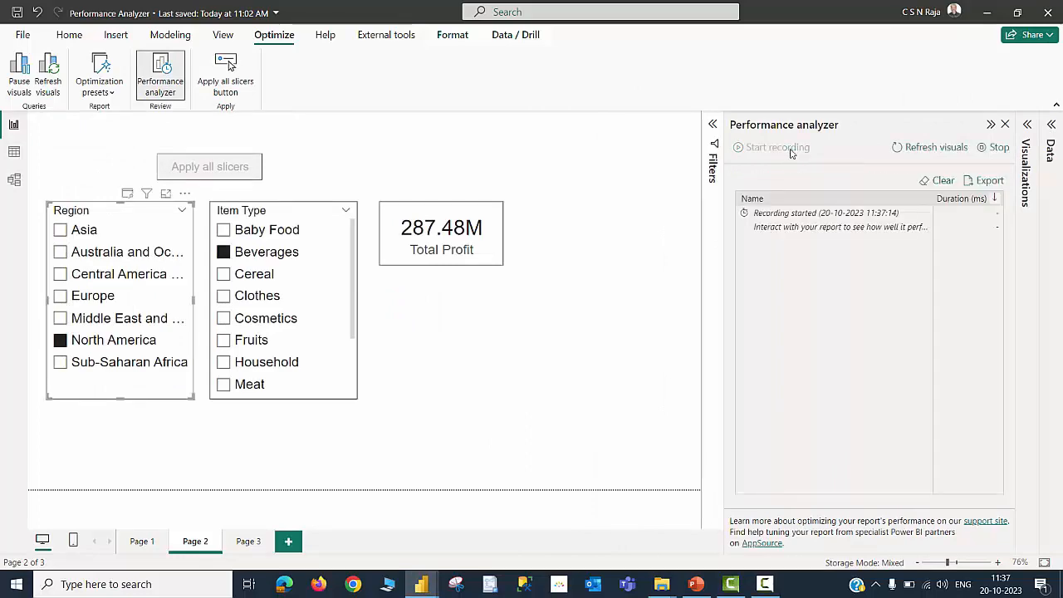
{"action": "left_click", "coordinate": [913, 148]}
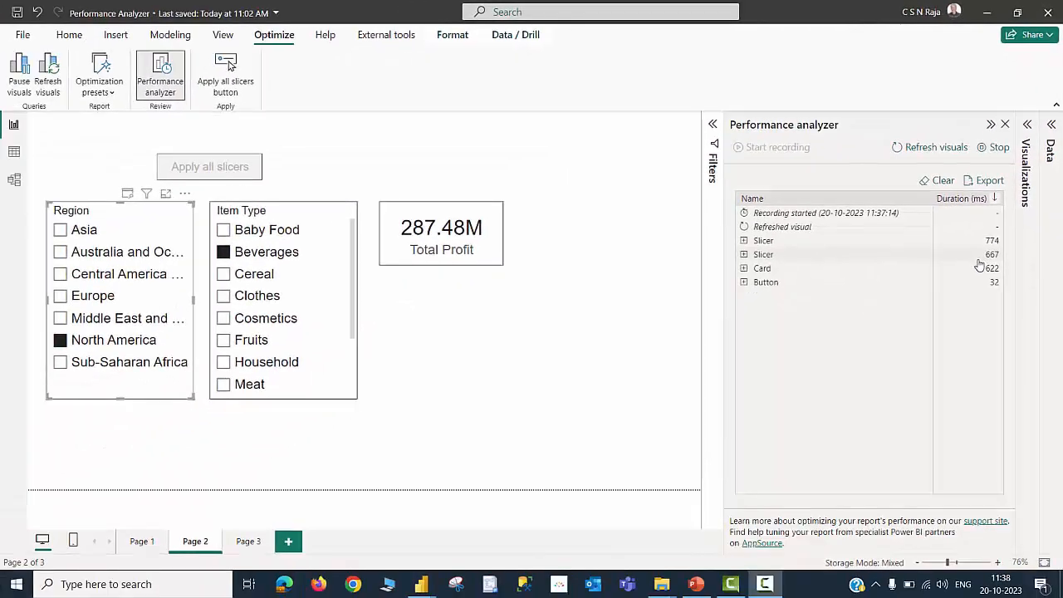
Change the Item Type slicer's style to Dropdown
{"action": "left_click", "coordinate": [307, 215]}
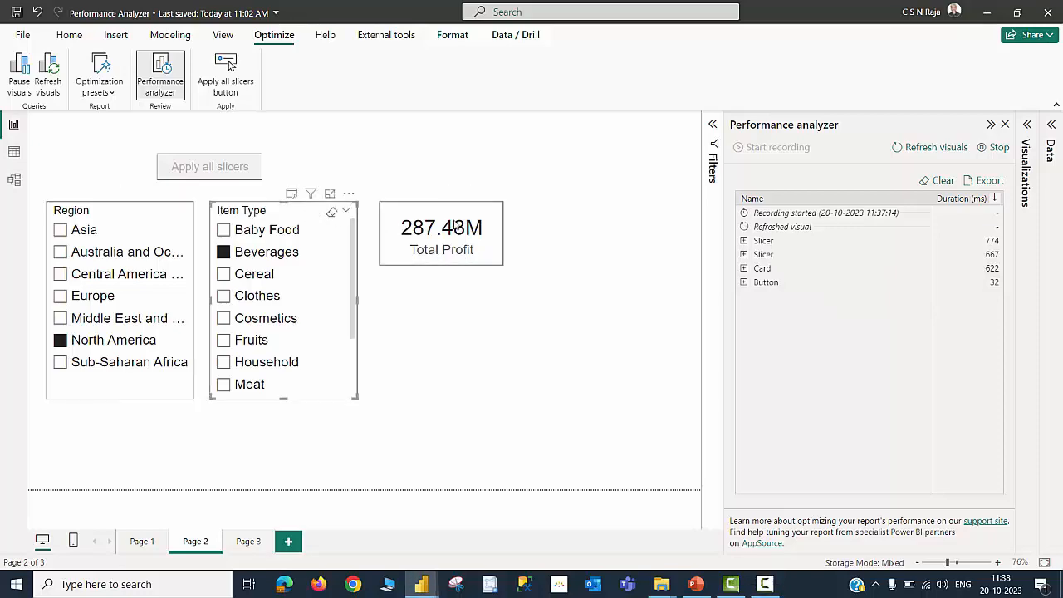
{"action": "left_click", "coordinate": [1027, 124]}
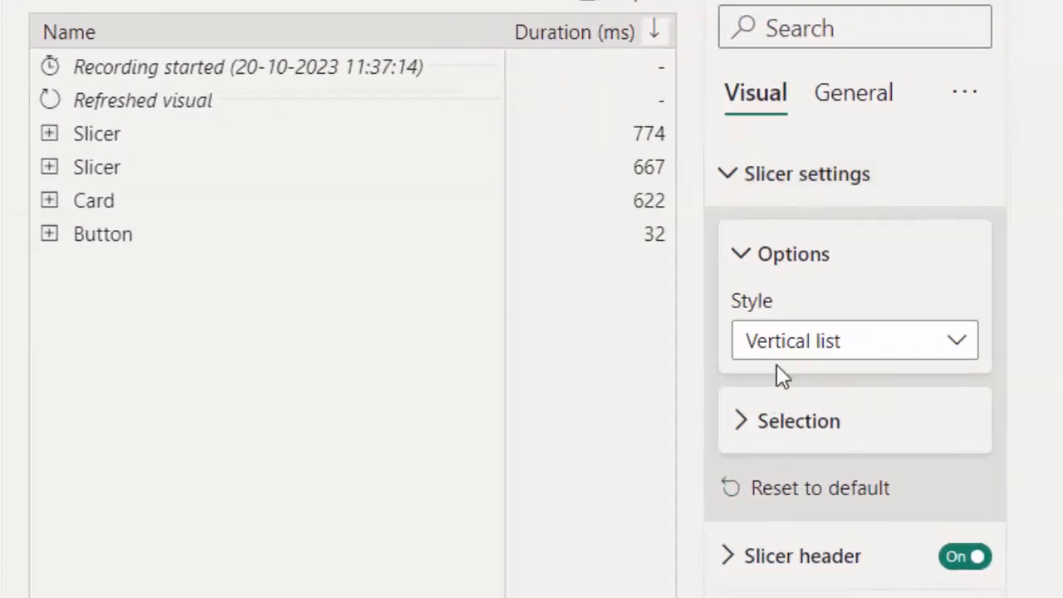
{"action": "left_click", "coordinate": [807, 344]}
{"action": "left_click", "coordinate": [796, 461]}
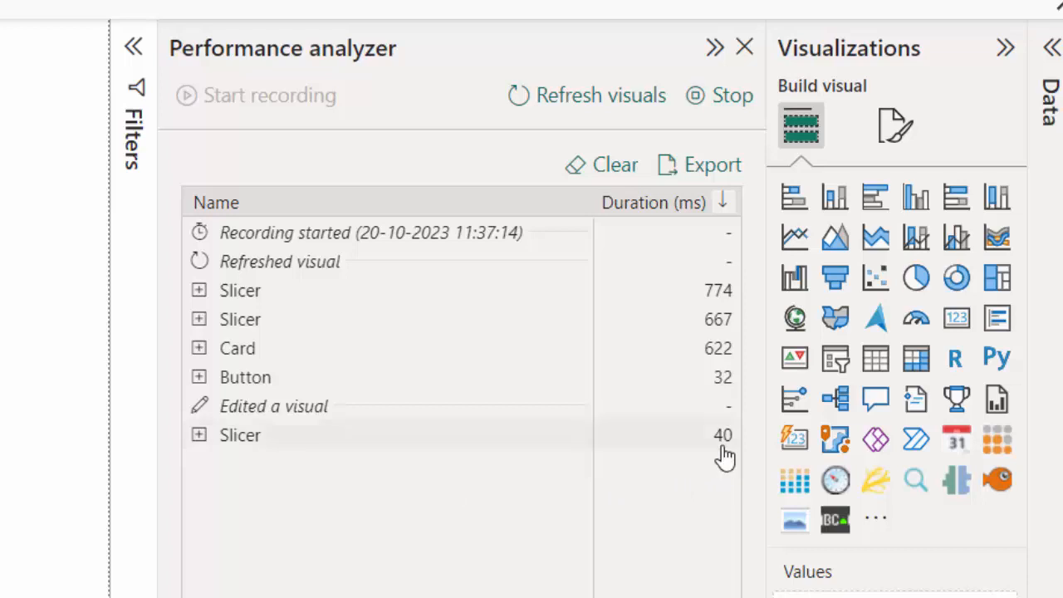
Clear the Performance analyzer log, refresh the visuals again, and close the analyzer
{"action": "left_click", "coordinate": [615, 175]}
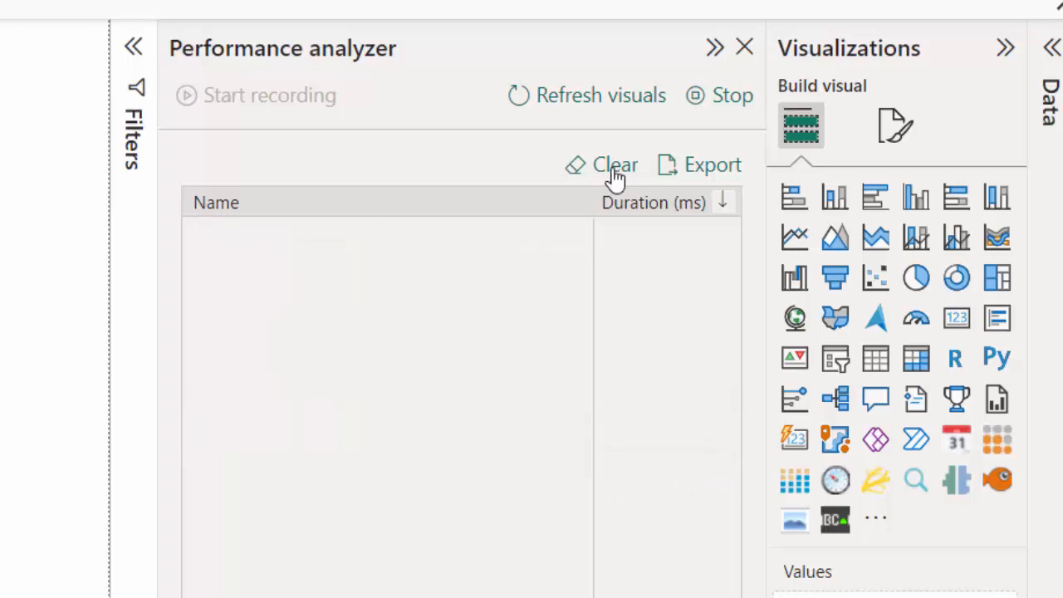
{"action": "left_click", "coordinate": [573, 104]}
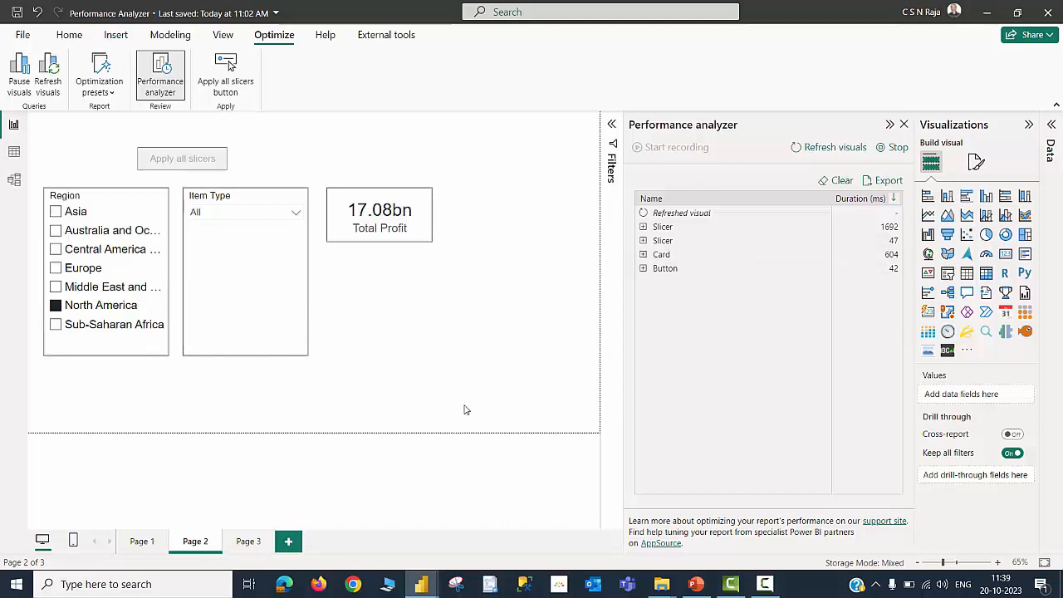
{"action": "left_click", "coordinate": [161, 75]}
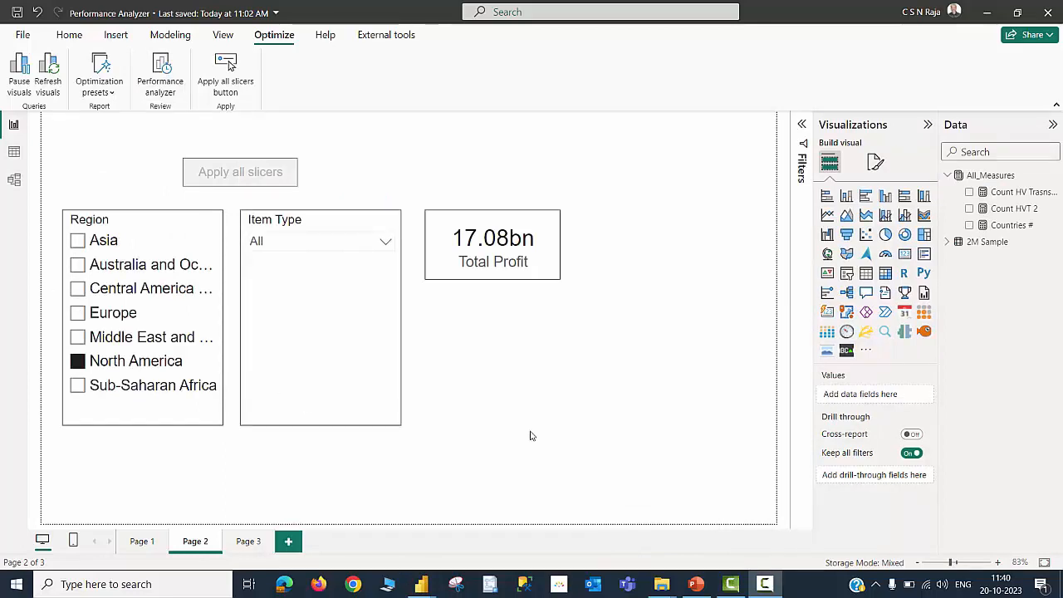
Open the current file's Query reduction options to review slicer and filter settings, close them, and switch to Page 3
{"action": "left_click", "coordinate": [23, 35]}
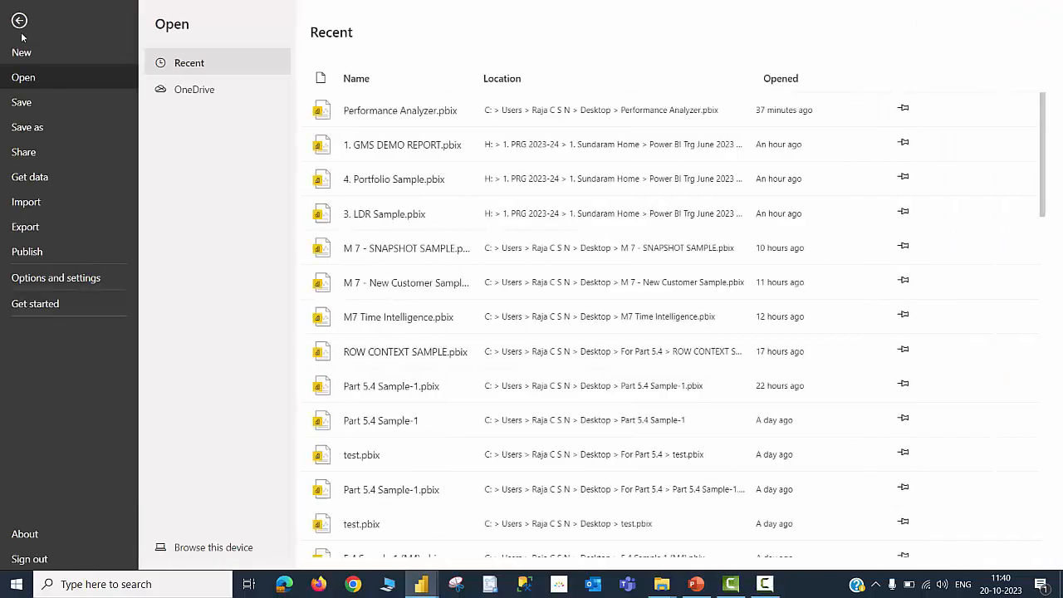
{"action": "left_click", "coordinate": [84, 279]}
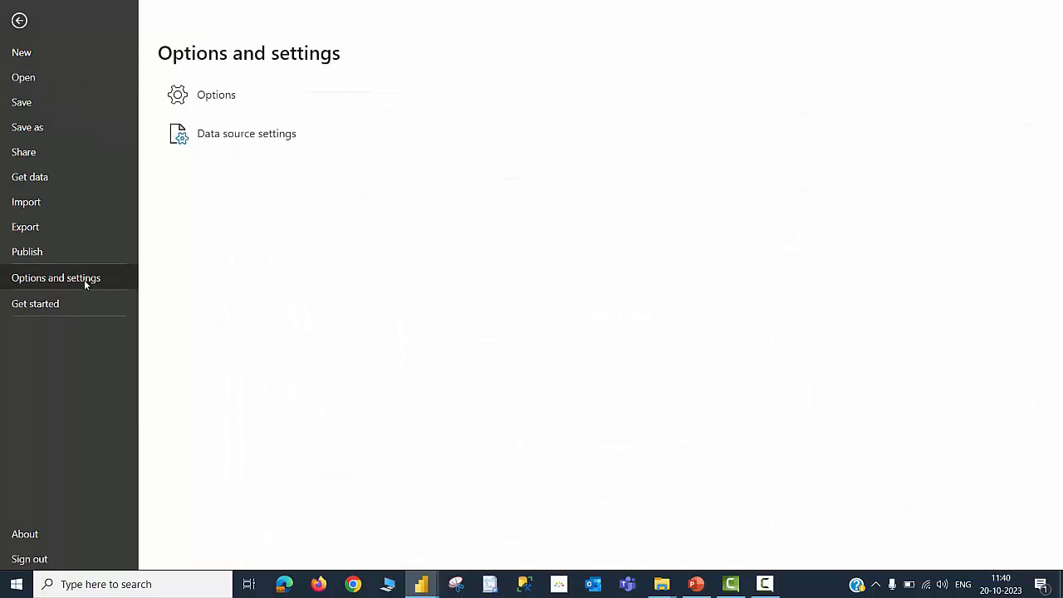
{"action": "left_click", "coordinate": [218, 97]}
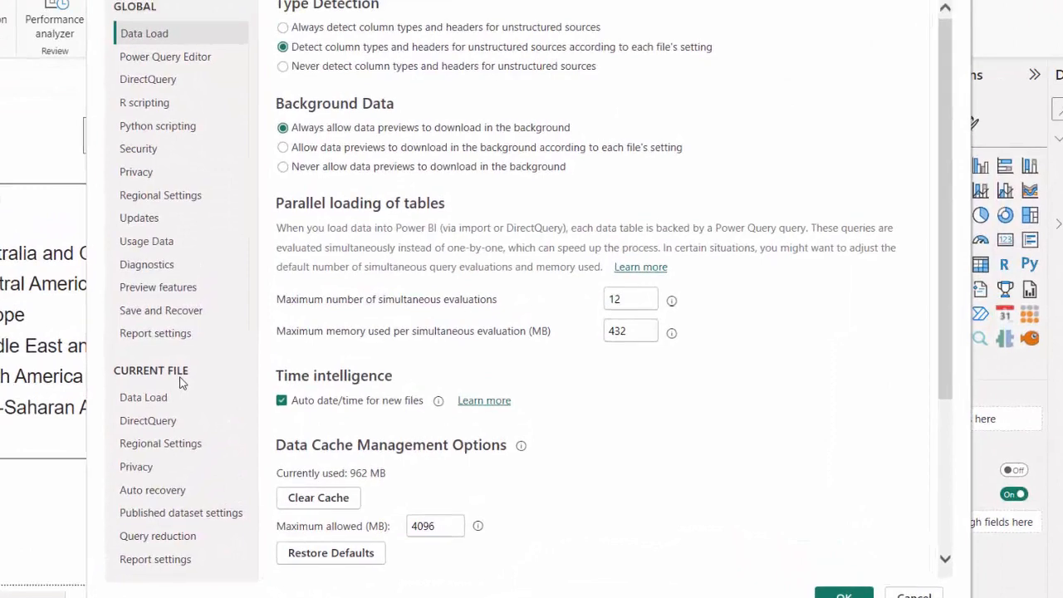
{"action": "left_click", "coordinate": [158, 535]}
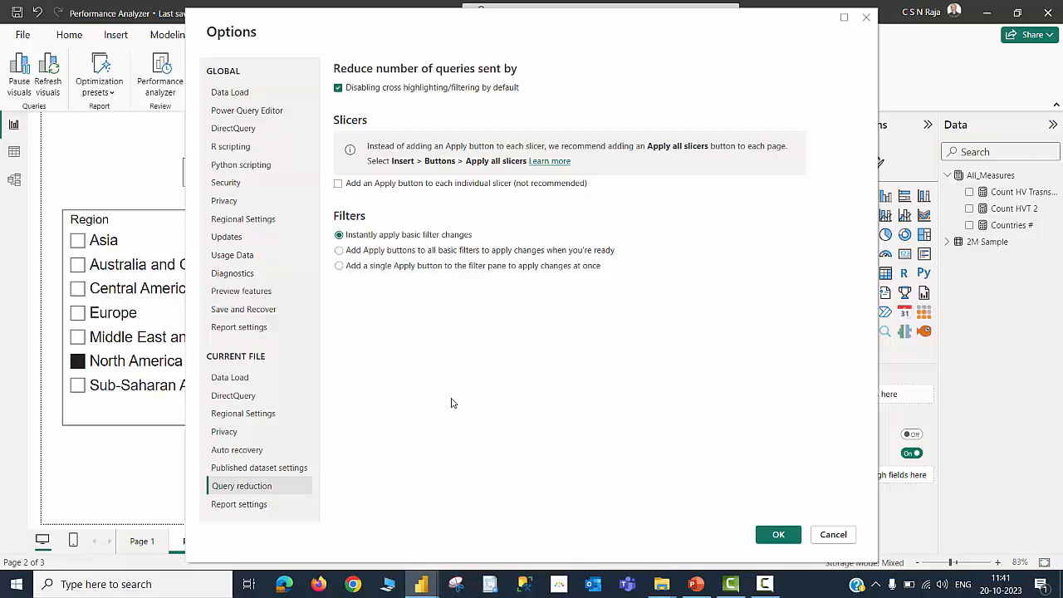
{"action": "key", "text": "Escape"}
{"action": "left_click", "coordinate": [247, 540]}
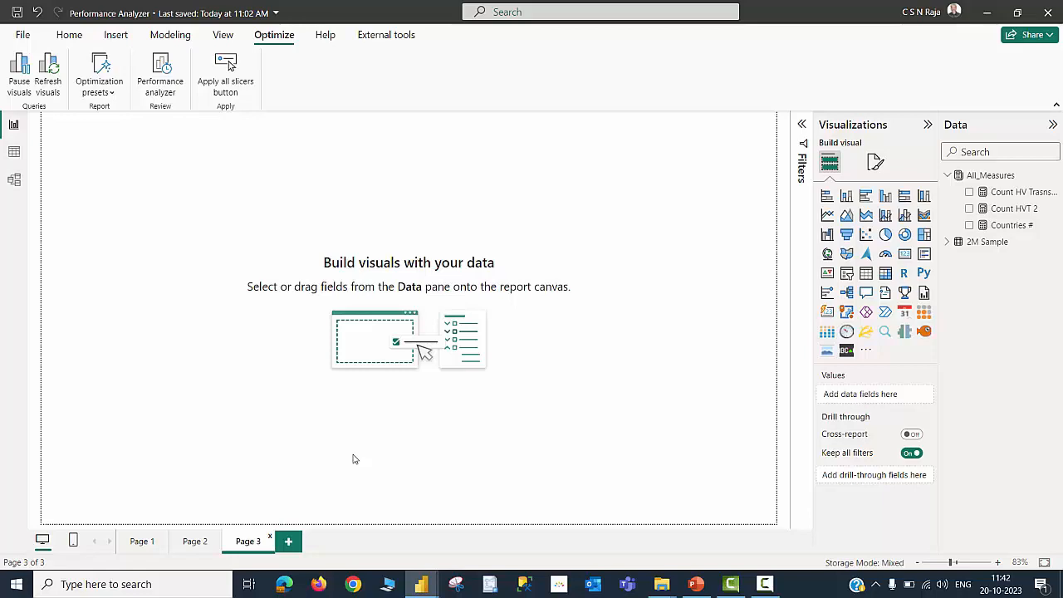
Switch from Page 3 back to Page 1 of the report
{"action": "left_click", "coordinate": [145, 543]}
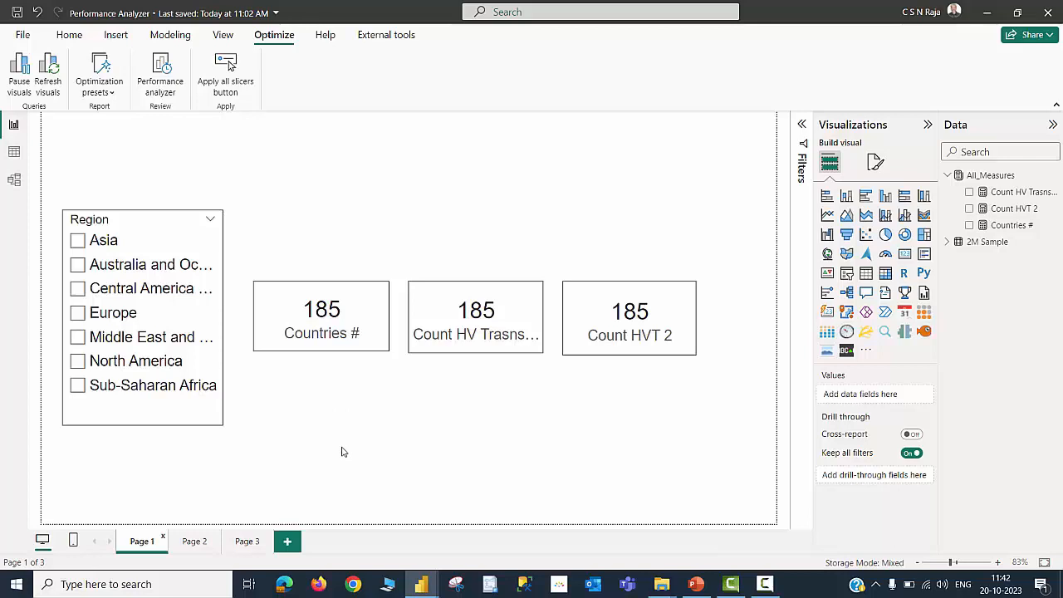
{"action": "left_click", "coordinate": [249, 541]}
{"action": "left_click", "coordinate": [143, 542]}
Open DAX Studio from External tools, clear the model cache, and expand the DateTableTemplate table
{"action": "left_click", "coordinate": [382, 35]}
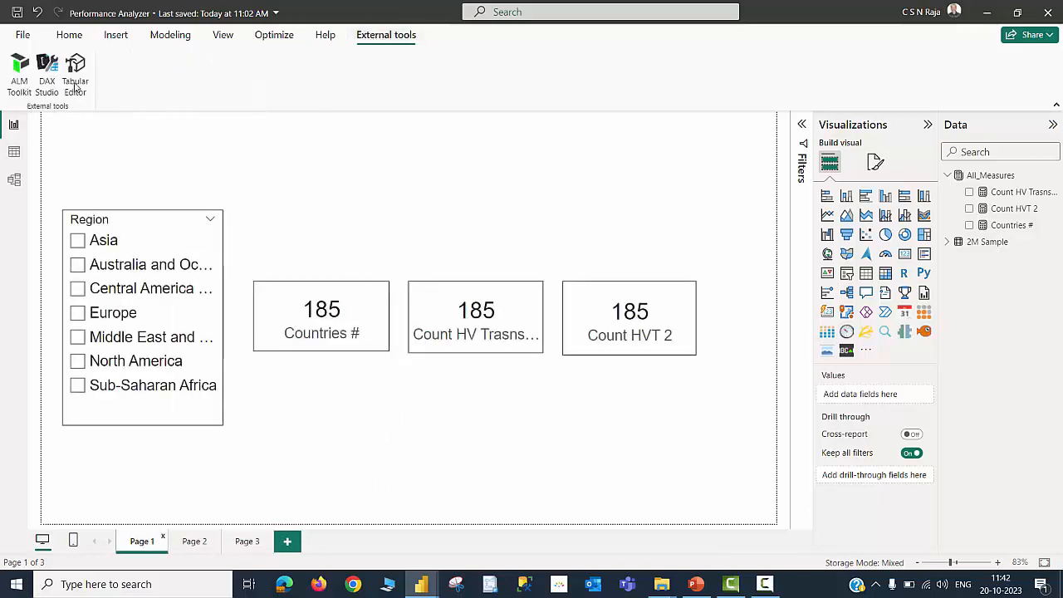
{"action": "left_click", "coordinate": [48, 79]}
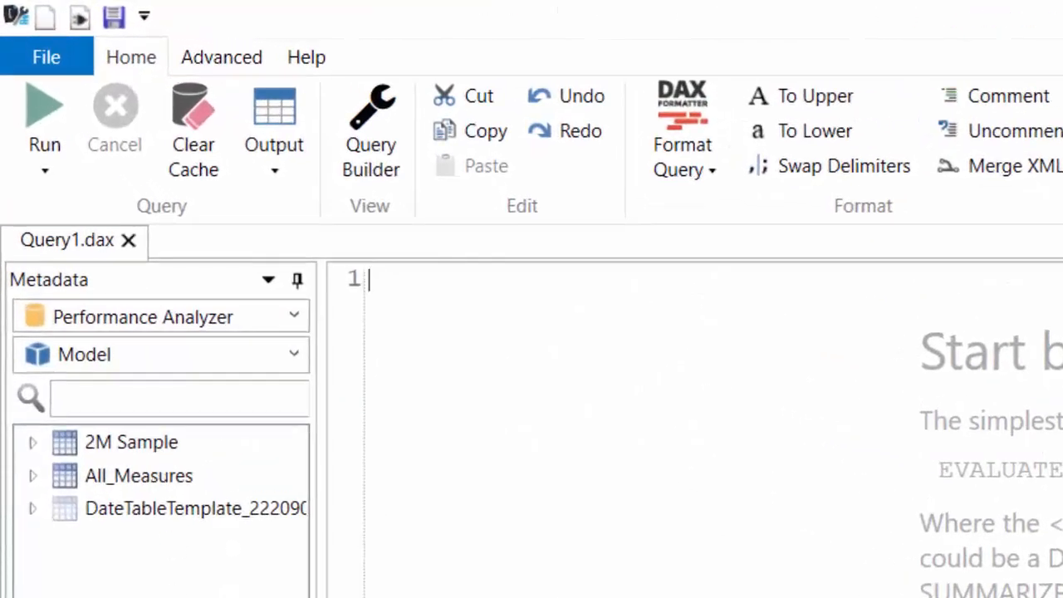
{"action": "left_click", "coordinate": [206, 172]}
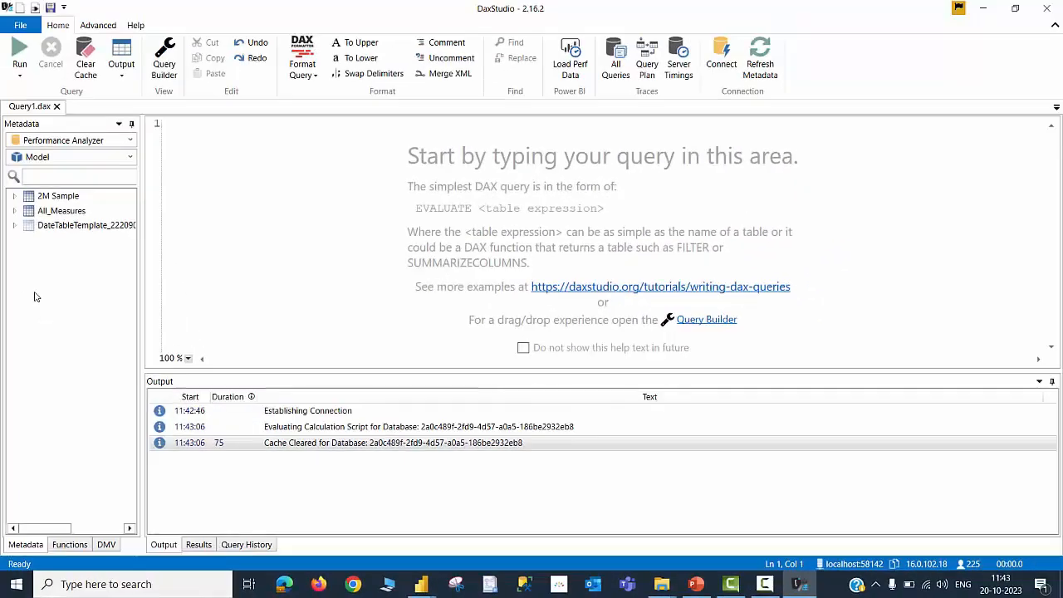
{"action": "left_click", "coordinate": [14, 225]}
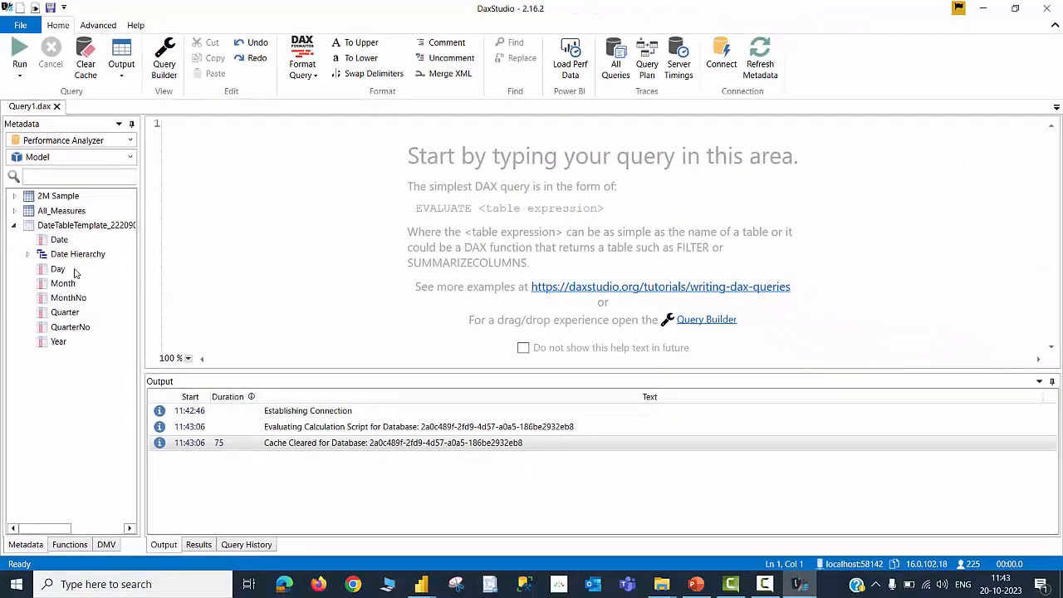
Return to the Performance Analyzer report and turn off Auto date/time in the current file's Data Load options
{"action": "left_click", "coordinate": [421, 583]}
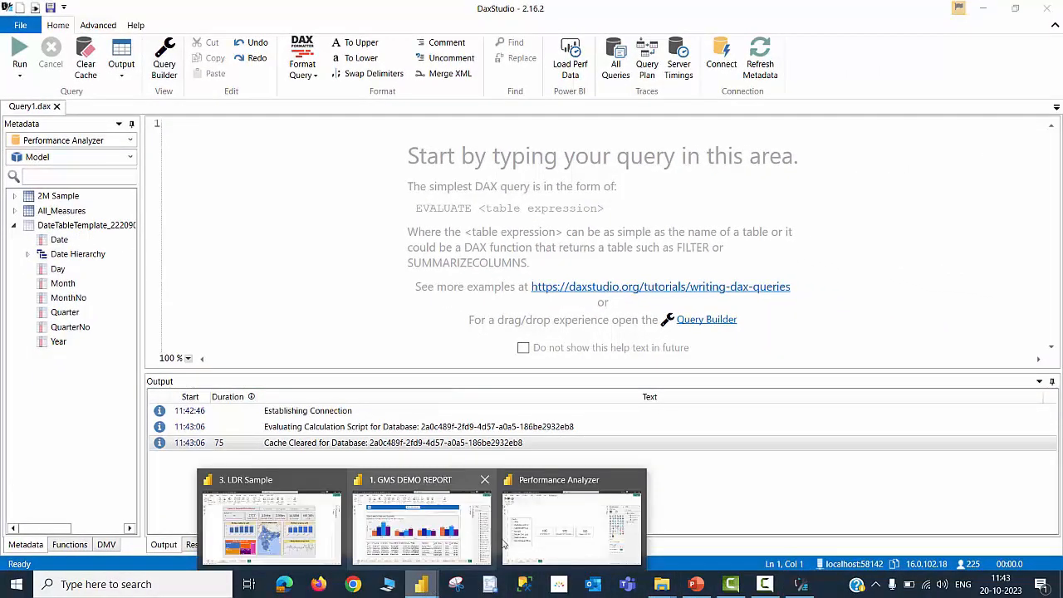
{"action": "left_click", "coordinate": [534, 535]}
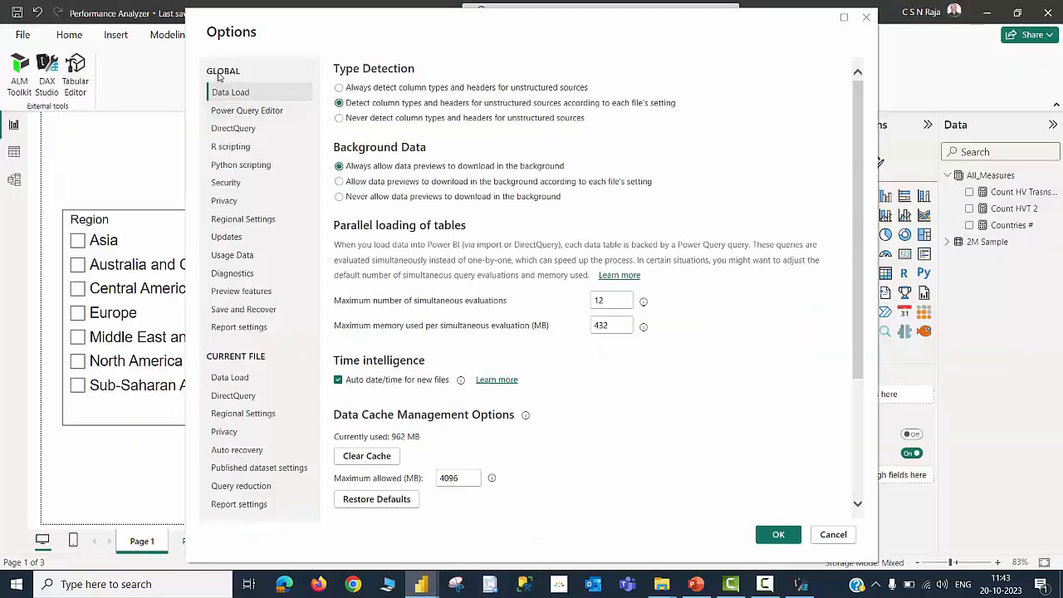
{"action": "left_click", "coordinate": [240, 378]}
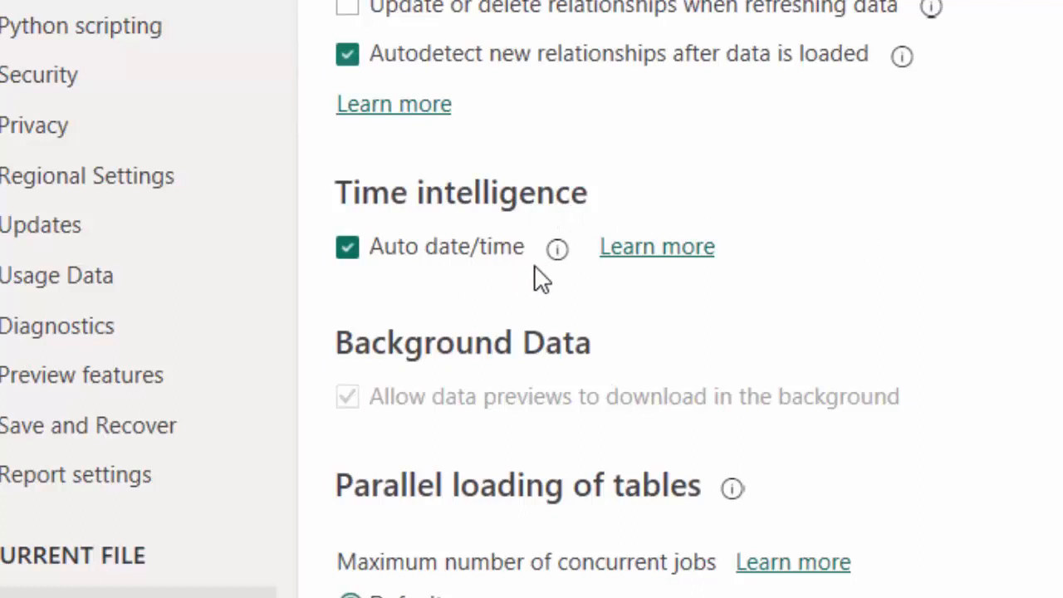
{"action": "left_click", "coordinate": [349, 253]}
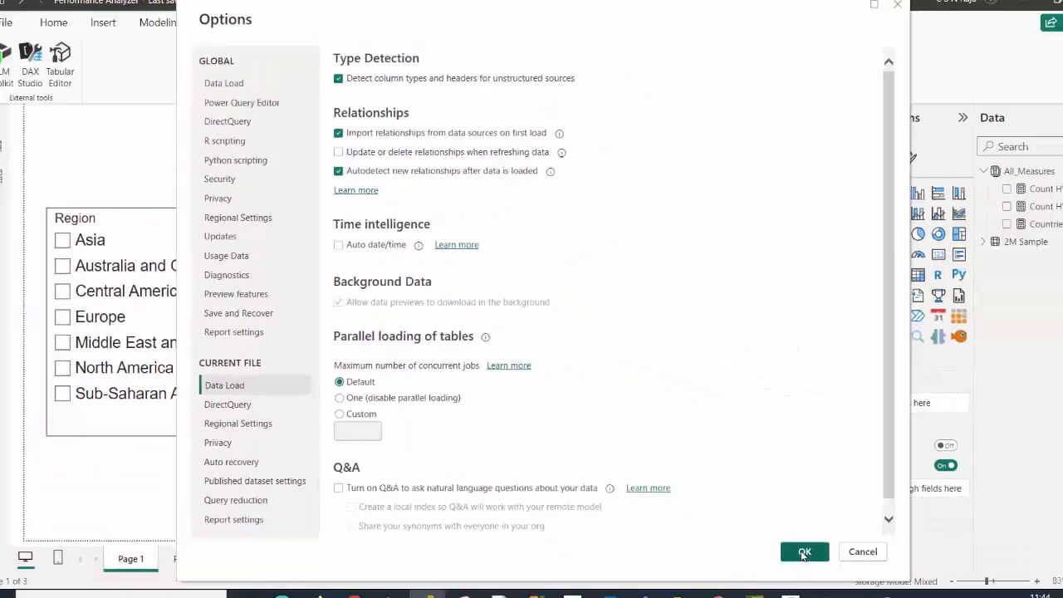
{"action": "left_click", "coordinate": [804, 552]}
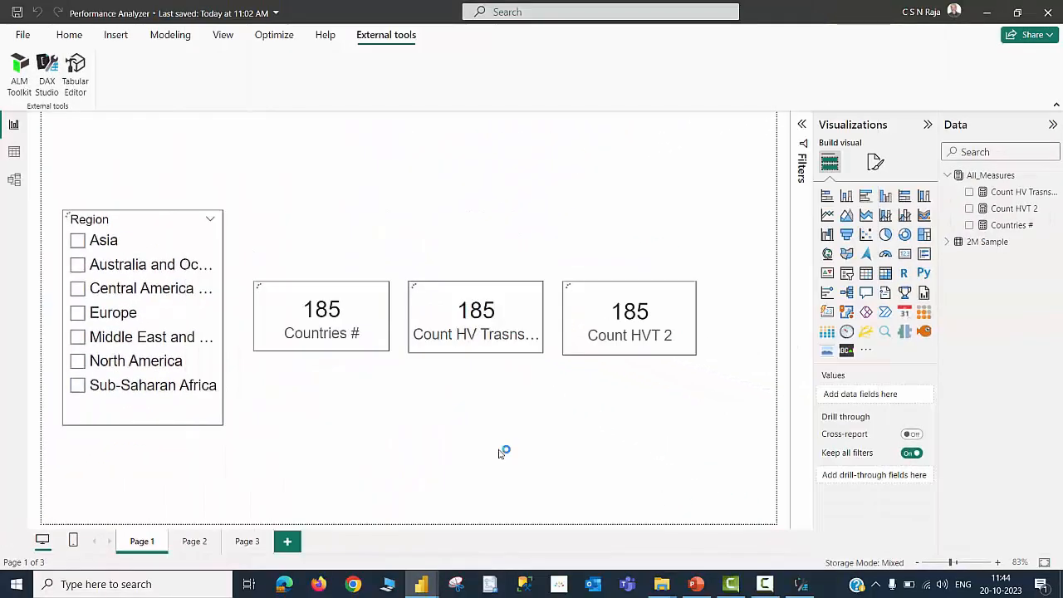
In the GMS demo report, drill through from the 2009 Home Office bar to SegReport and navigate back
{"action": "left_click", "coordinate": [47, 75]}
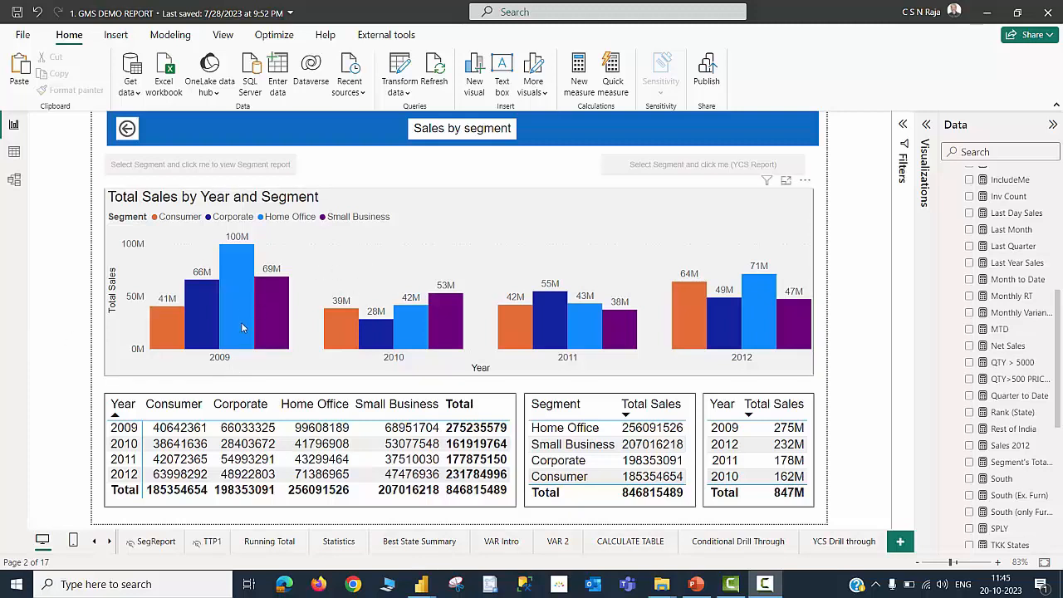
{"action": "mouse_move", "coordinate": [241, 313]}
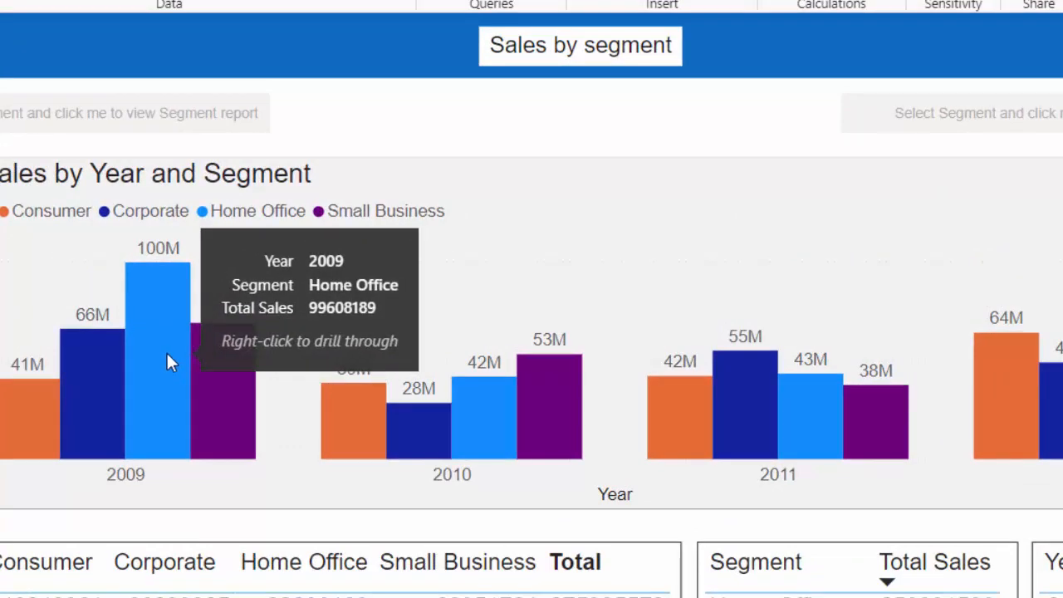
{"action": "right_click", "coordinate": [166, 353]}
{"action": "mouse_move", "coordinate": [256, 467]}
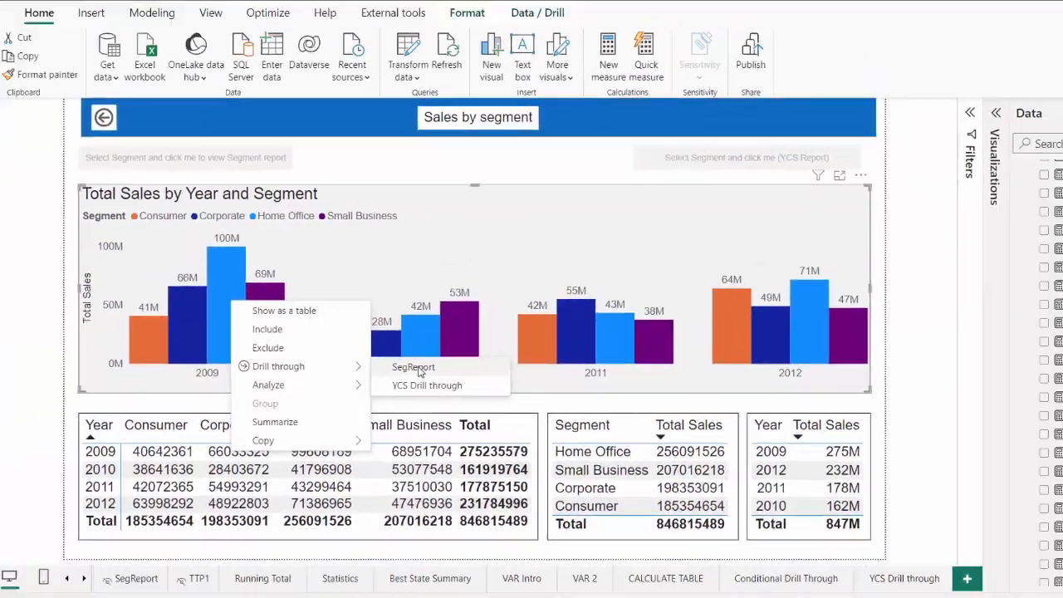
{"action": "left_click", "coordinate": [471, 465]}
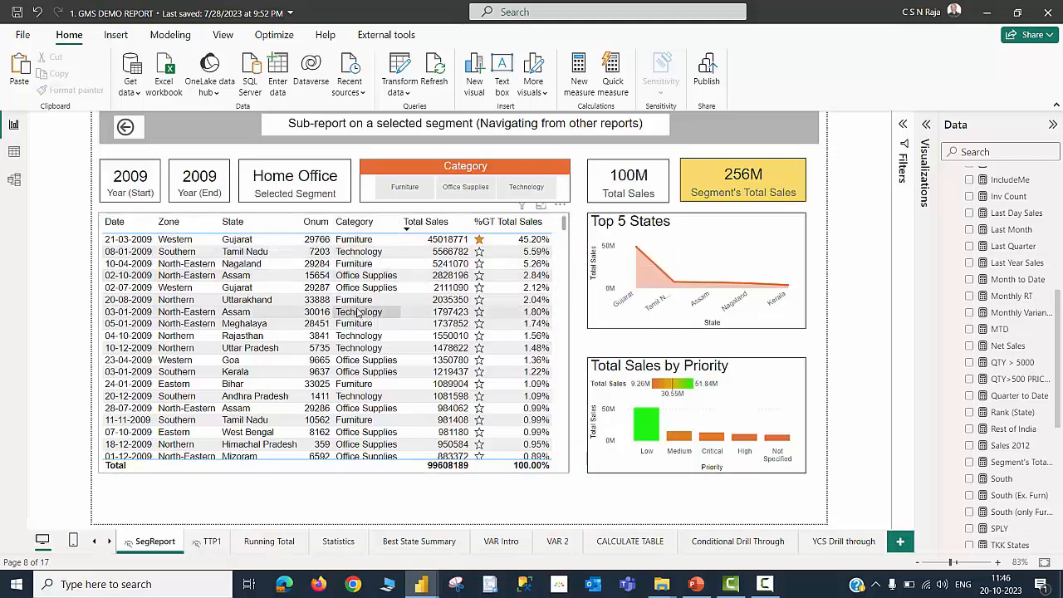
{"action": "left_click", "coordinate": [126, 133], "text": "ctrl"}
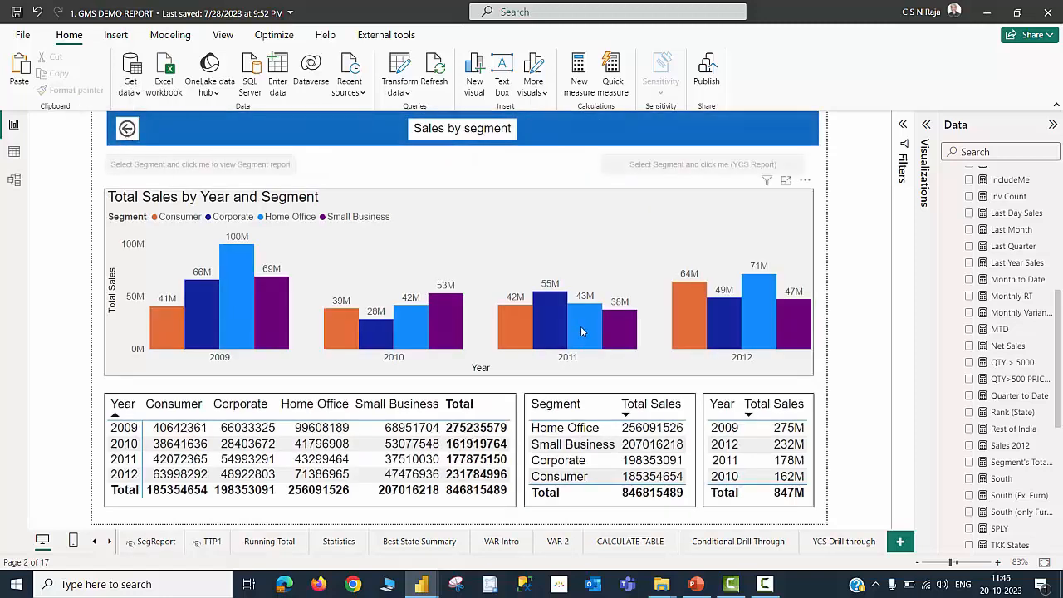
Drill through from the 2011 Home Office bar to SegReport and navigate back
{"action": "mouse_move", "coordinate": [581, 327]}
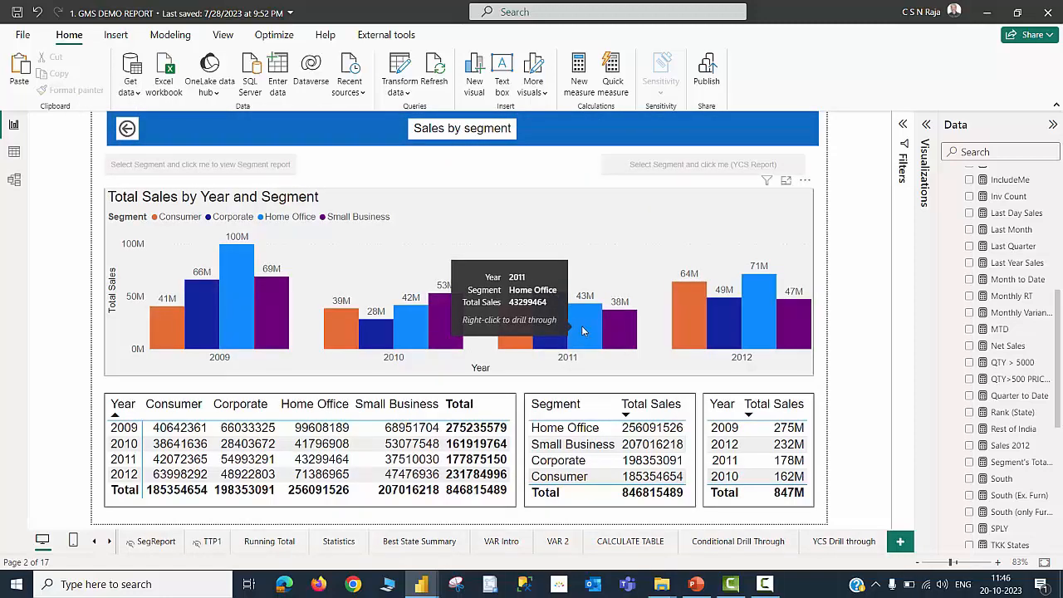
{"action": "right_click", "coordinate": [582, 330]}
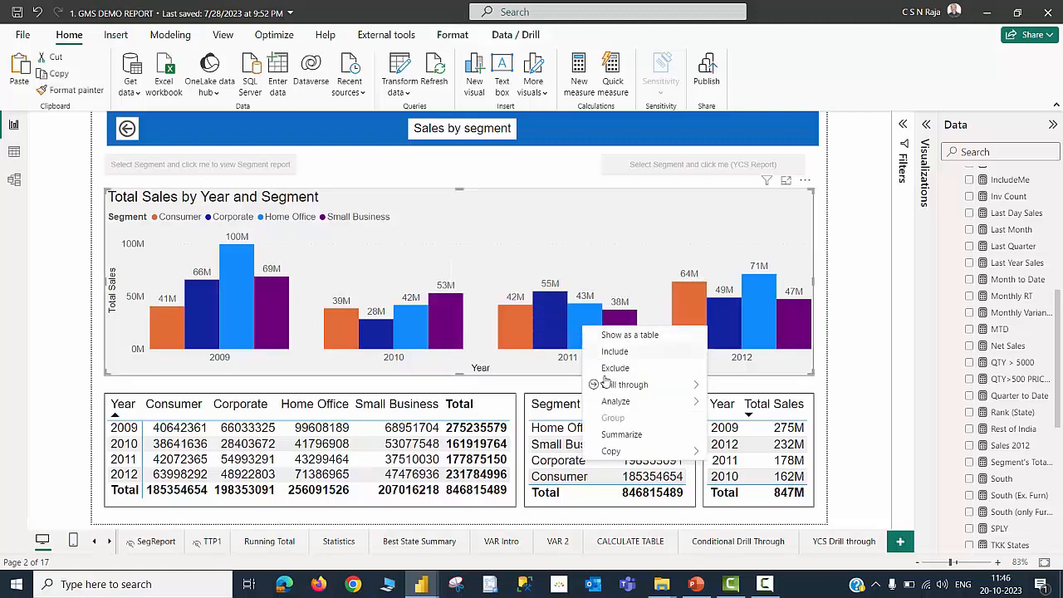
{"action": "mouse_move", "coordinate": [609, 388]}
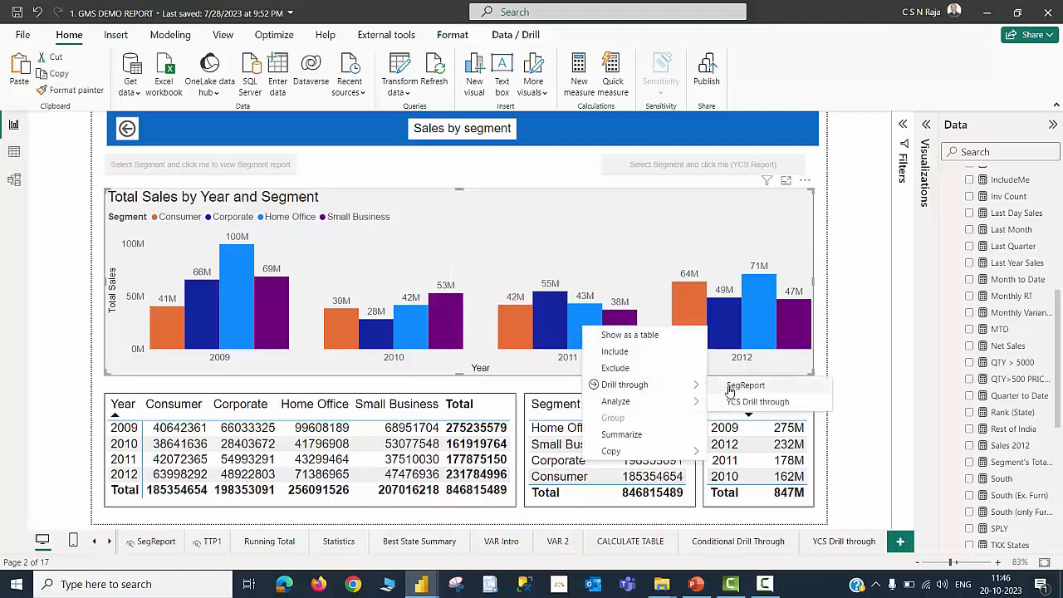
{"action": "left_click", "coordinate": [729, 387]}
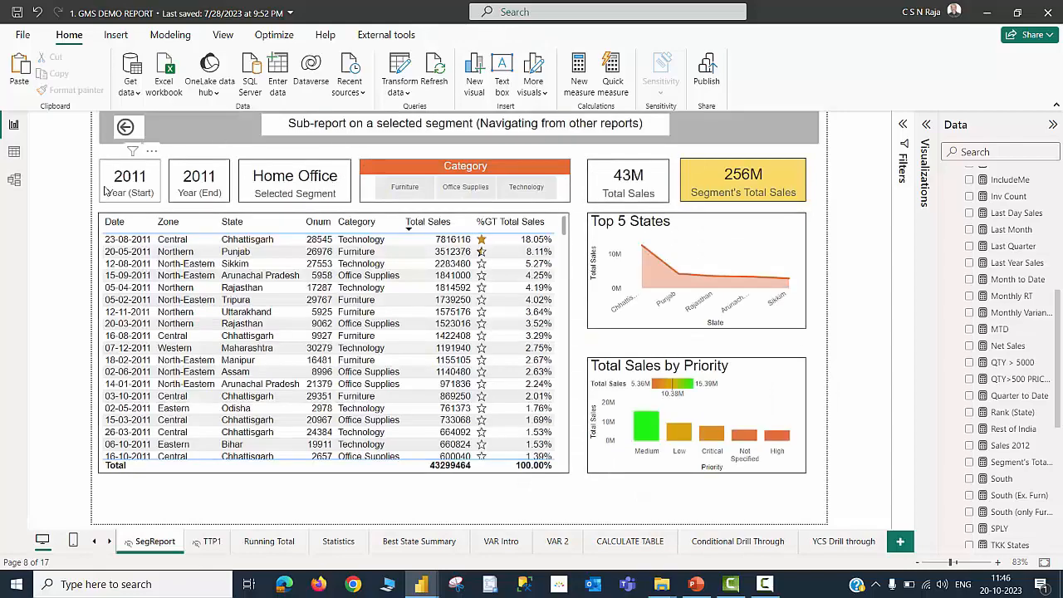
{"action": "left_click", "coordinate": [125, 126], "text": "ctrl"}
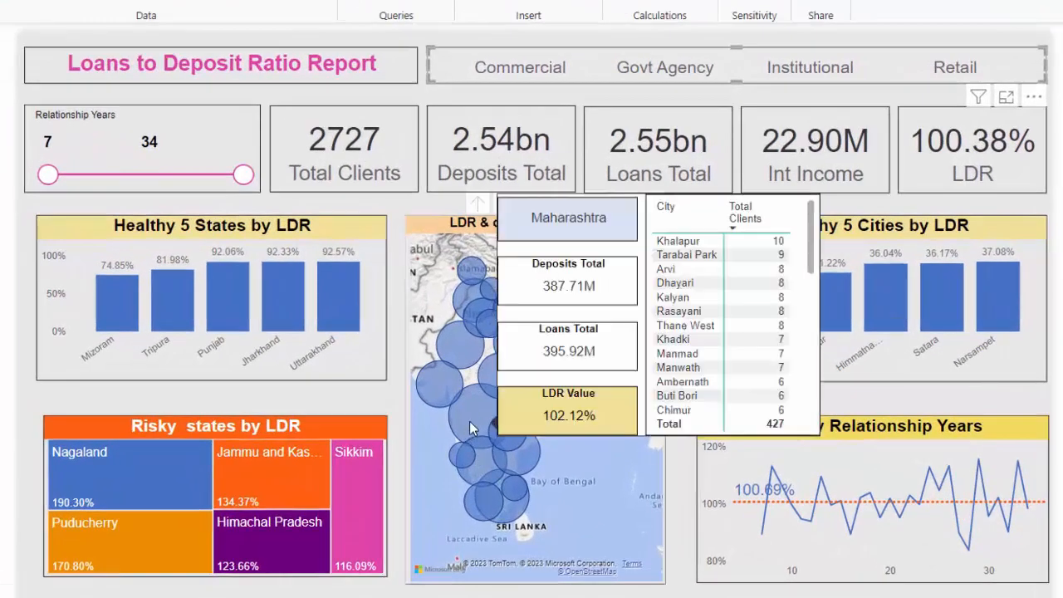
Select the Maharashtra bubble on the LDR map to cross-filter the report, then deselect it
{"action": "mouse_move", "coordinate": [469, 410]}
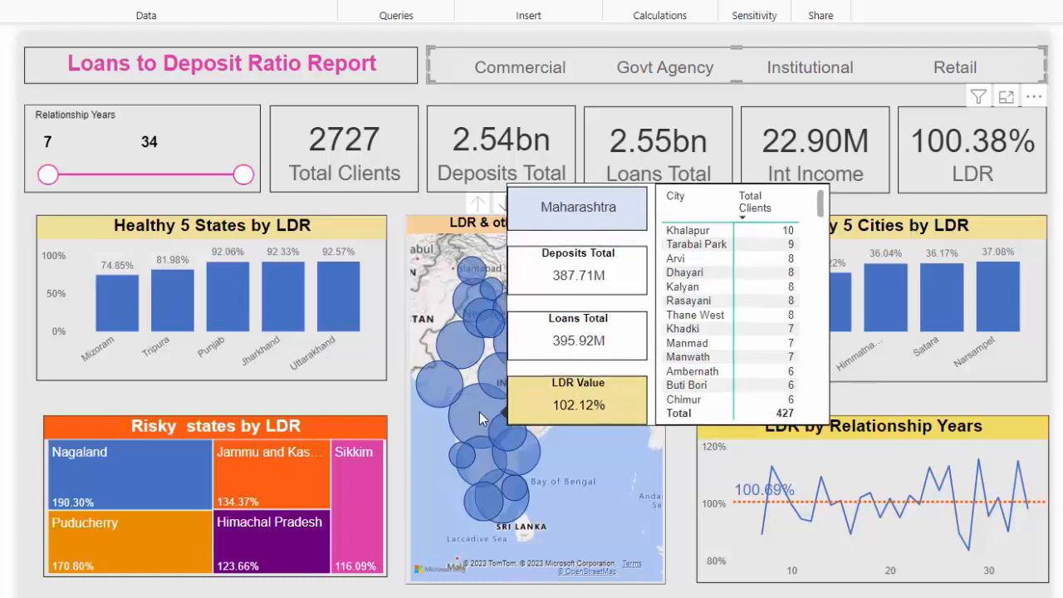
{"action": "left_click", "coordinate": [479, 411]}
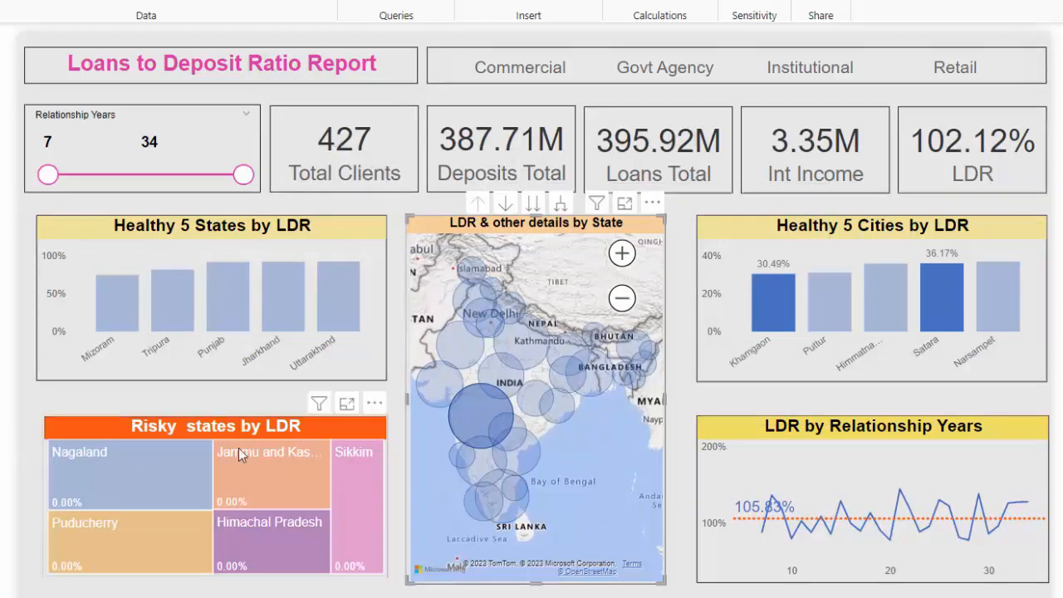
{"action": "left_click", "coordinate": [490, 420]}
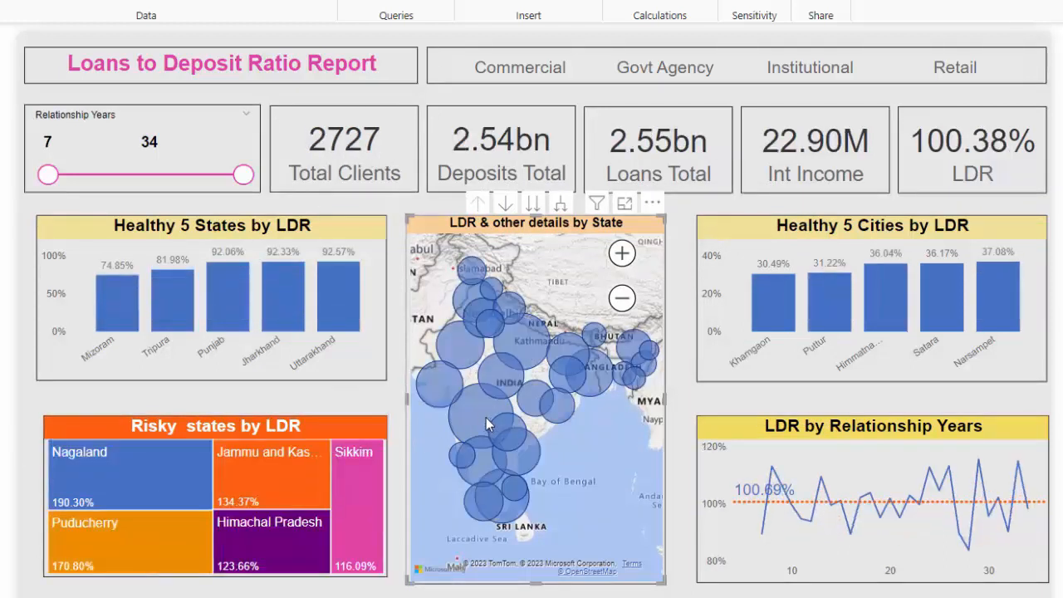
Filter the Loans to Deposit Ratio report to the Commercial segment and view the Maharashtra map tooltip
{"action": "mouse_move", "coordinate": [477, 411]}
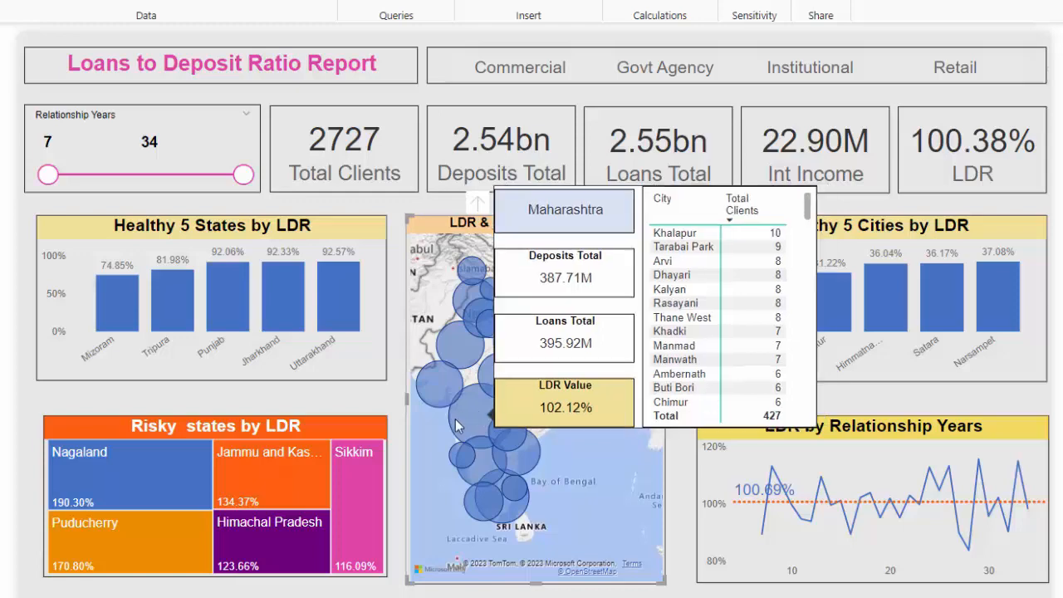
{"action": "left_click", "coordinate": [519, 71]}
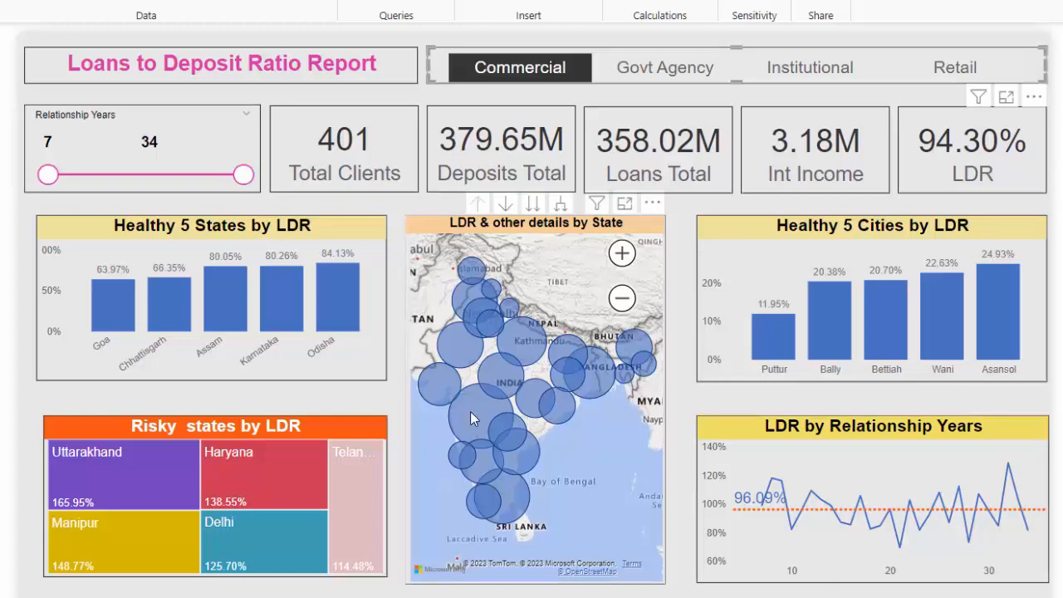
{"action": "mouse_move", "coordinate": [470, 411]}
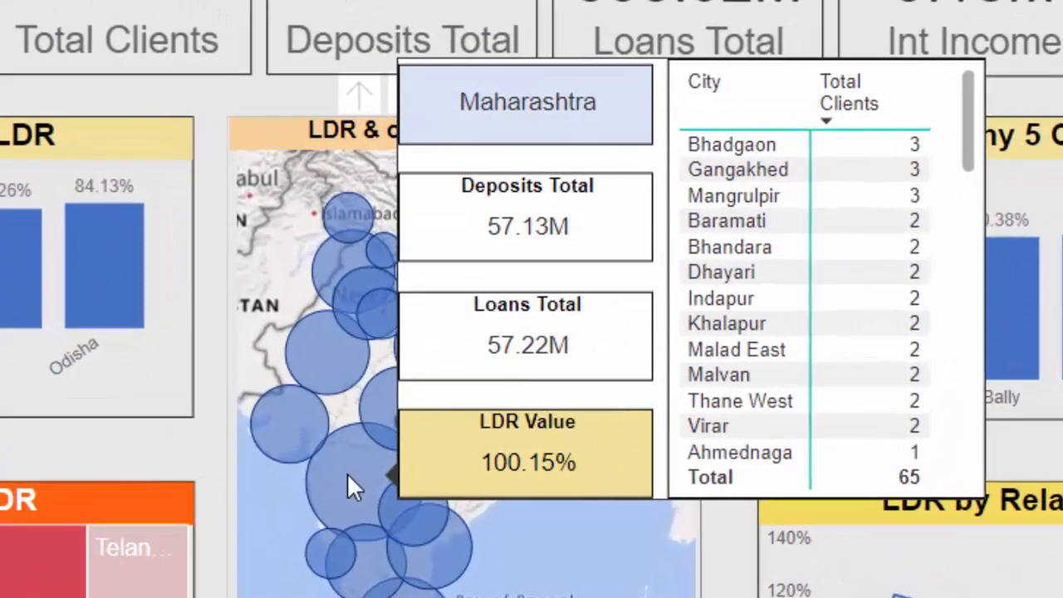
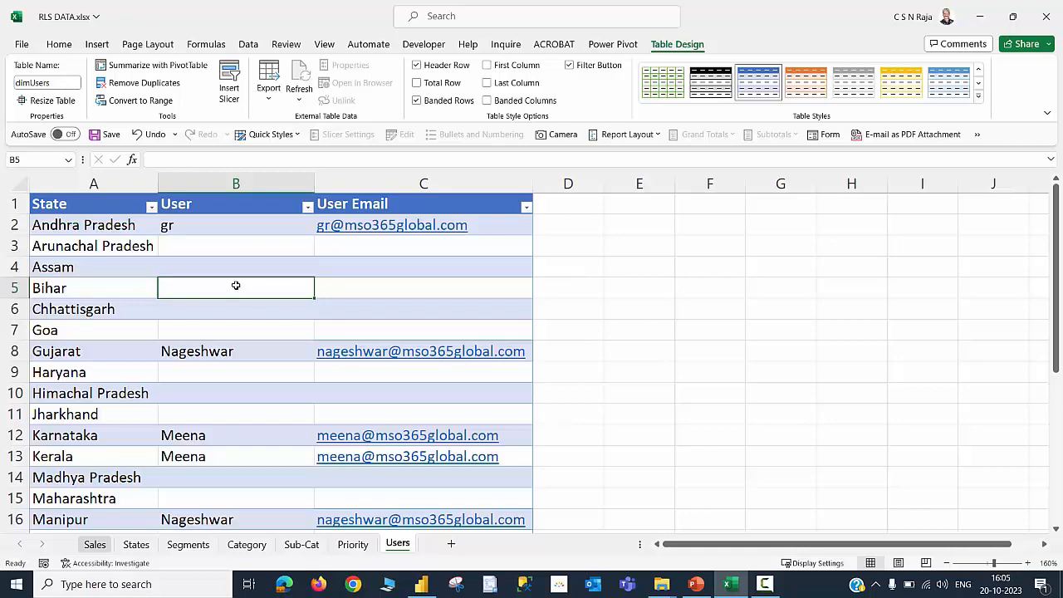
Review the Users sheet in the RLS DATA workbook that maps states to users and their e-mail addresses
{"action": "left_click", "coordinate": [421, 583]}
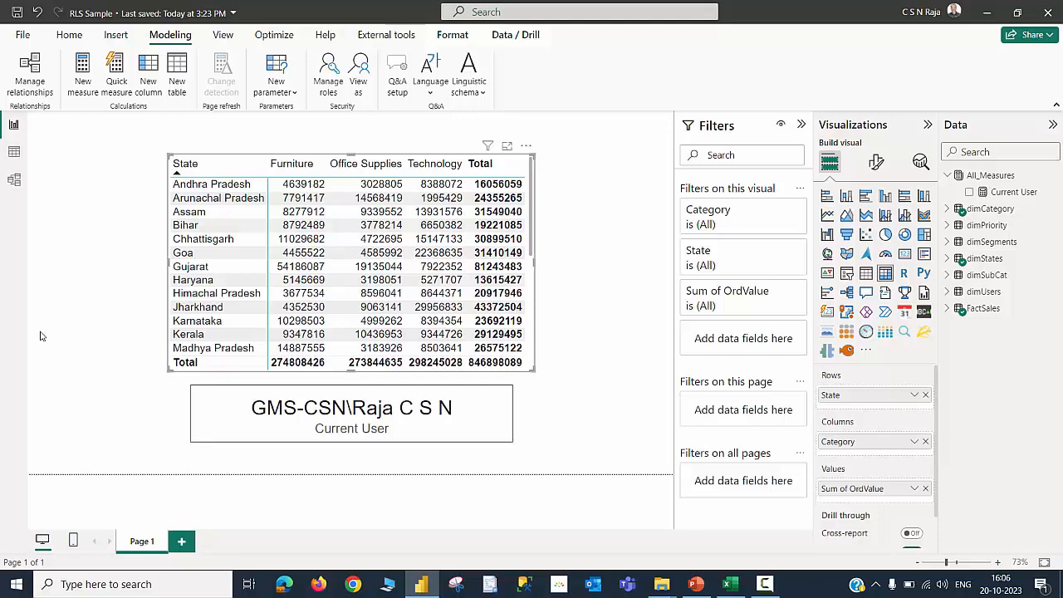
{"action": "left_click", "coordinate": [721, 584]}
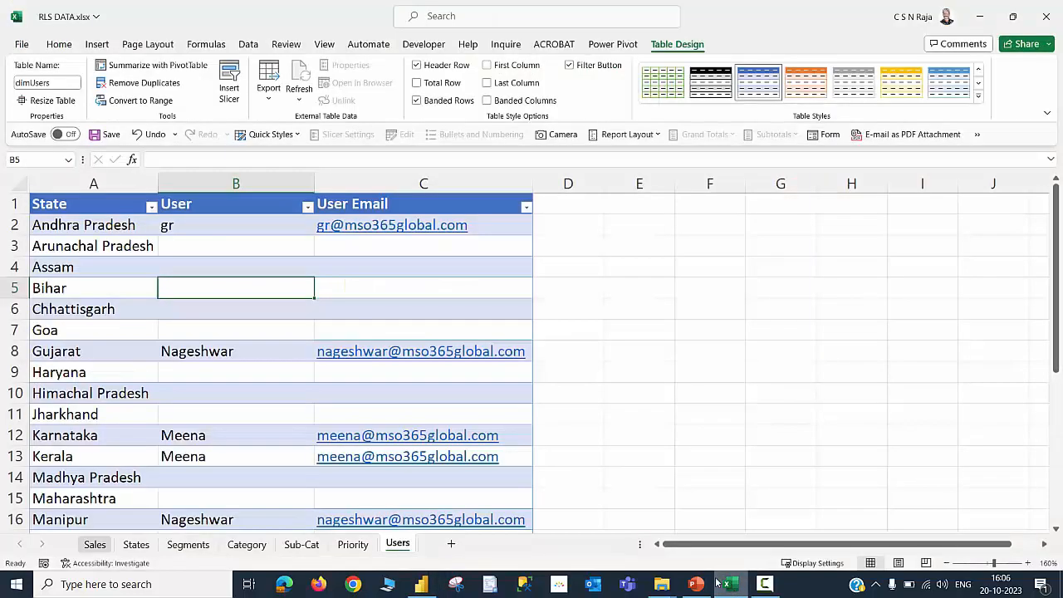
{"action": "left_click", "coordinate": [219, 225]}
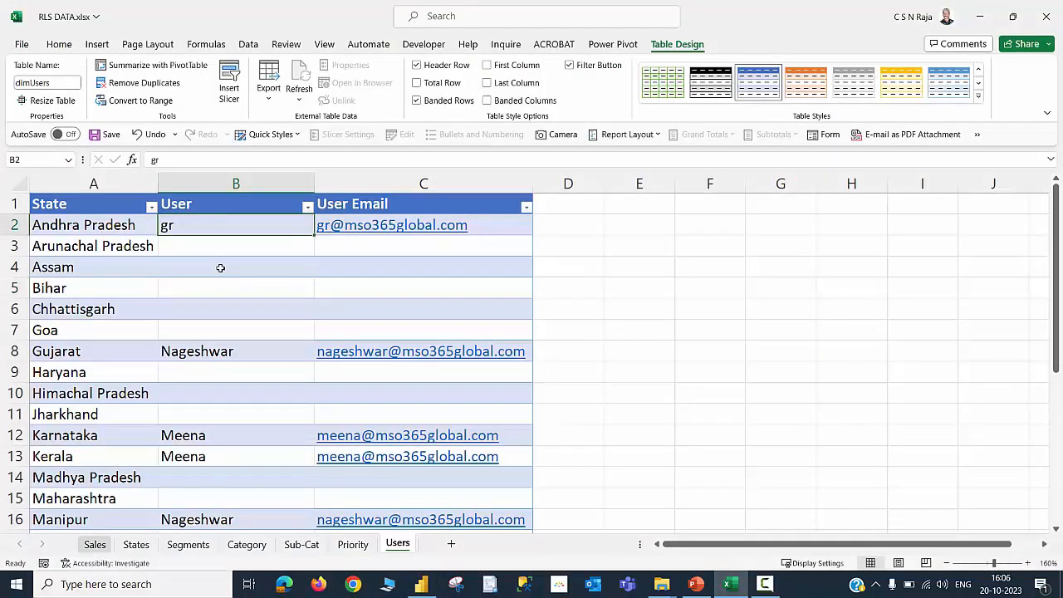
{"action": "left_click", "coordinate": [105, 227]}
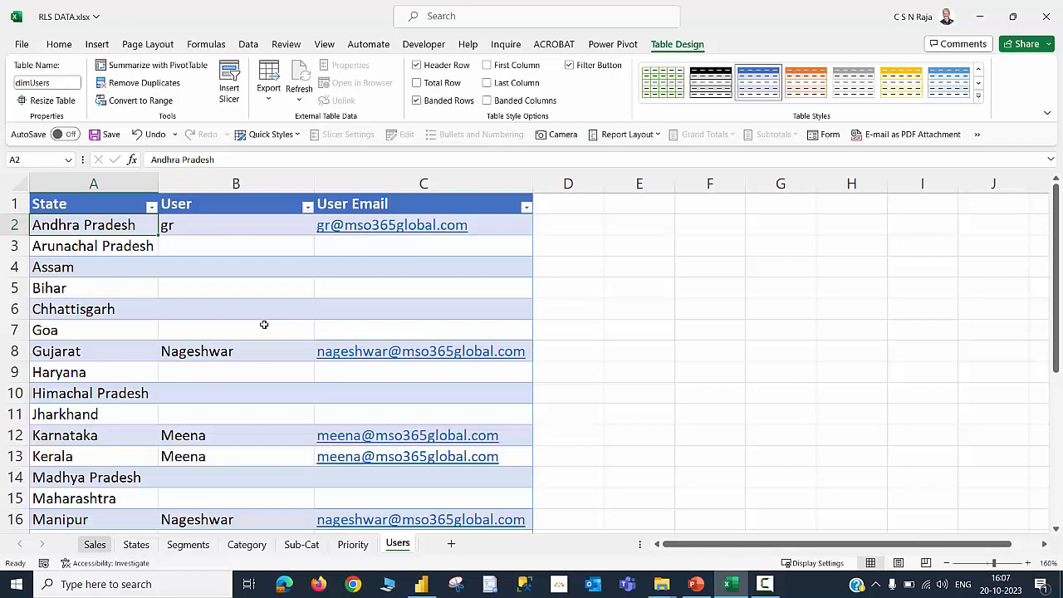
{"action": "key", "text": "alt+Tab"}
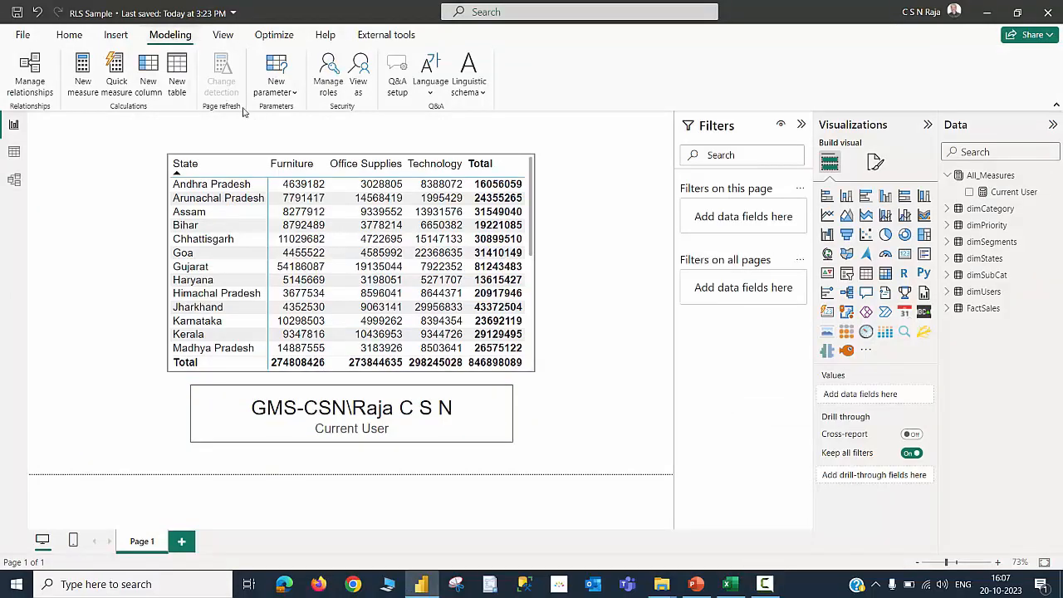
Open Manage roles and create a new security role named AP
{"action": "left_click", "coordinate": [324, 89]}
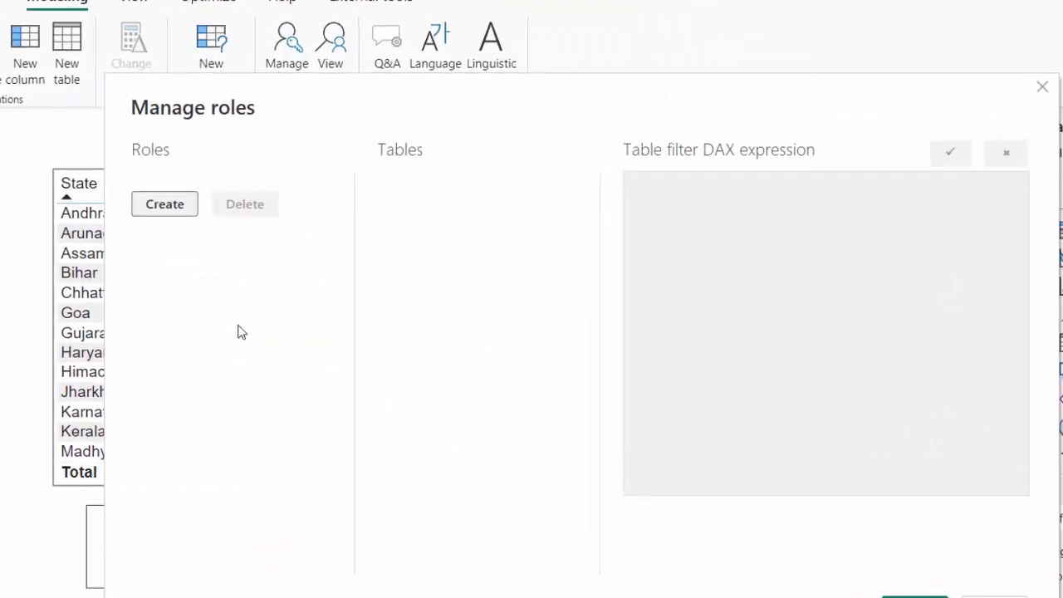
{"action": "left_click", "coordinate": [165, 204]}
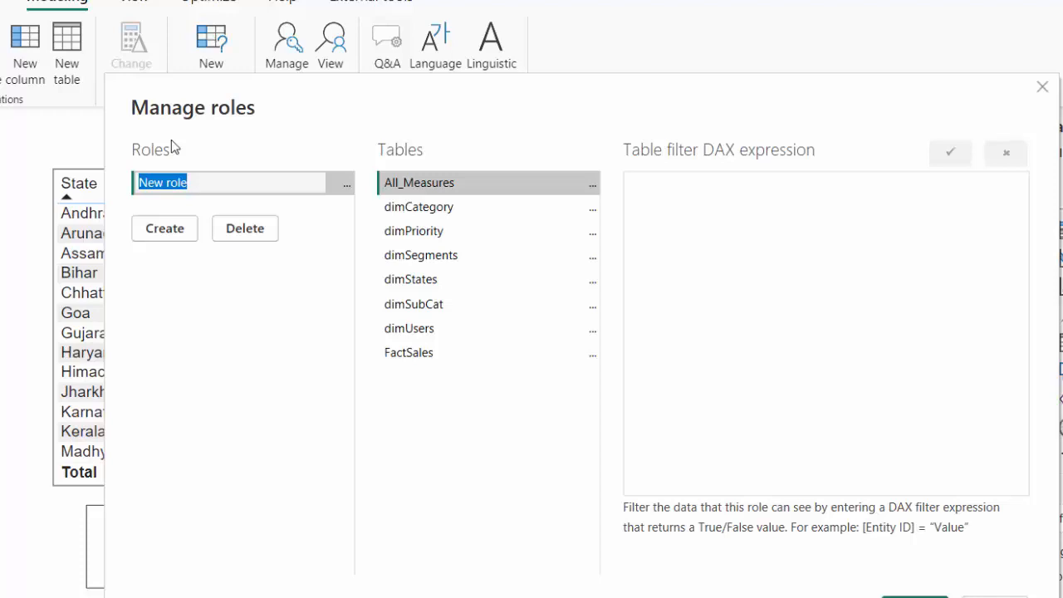
{"action": "left_click_drag", "start_coordinate": [528, 87], "coordinate": [673, 109]}
{"action": "left_click", "coordinate": [671, 109]}
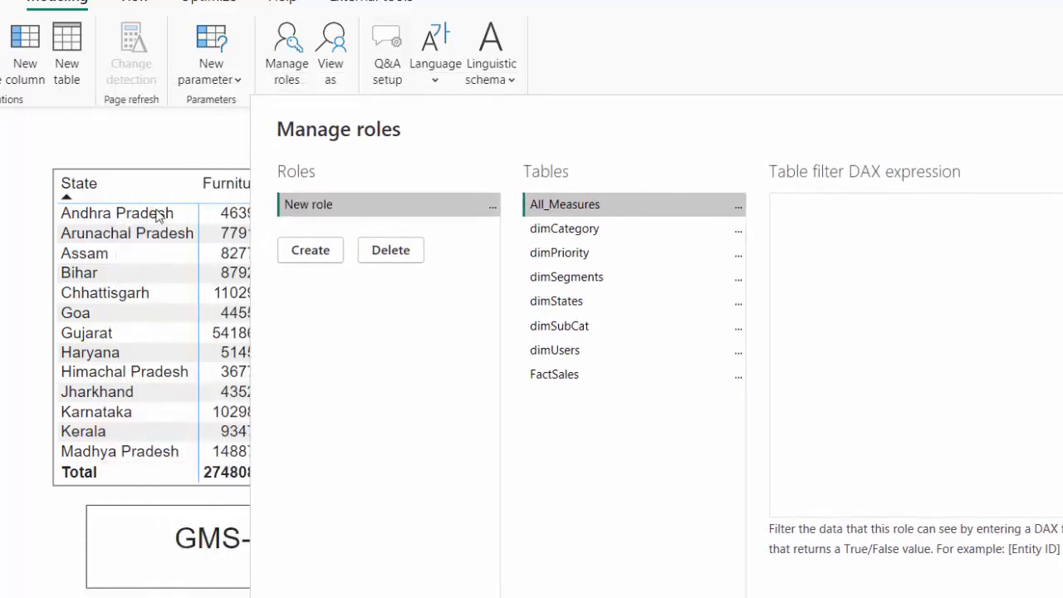
{"action": "left_click", "coordinate": [357, 211]}
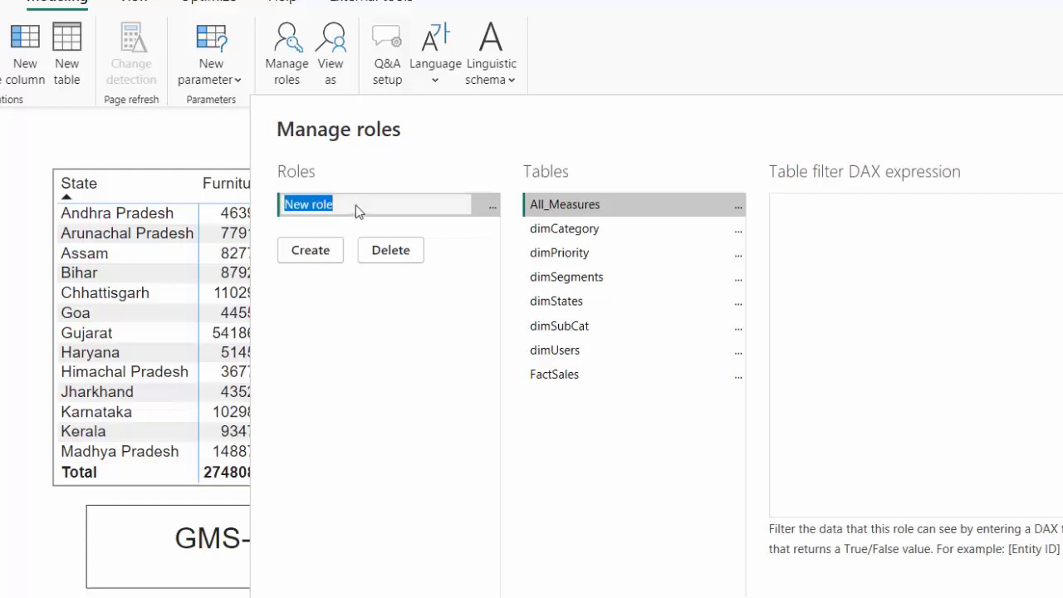
{"action": "type", "text": "AP"}
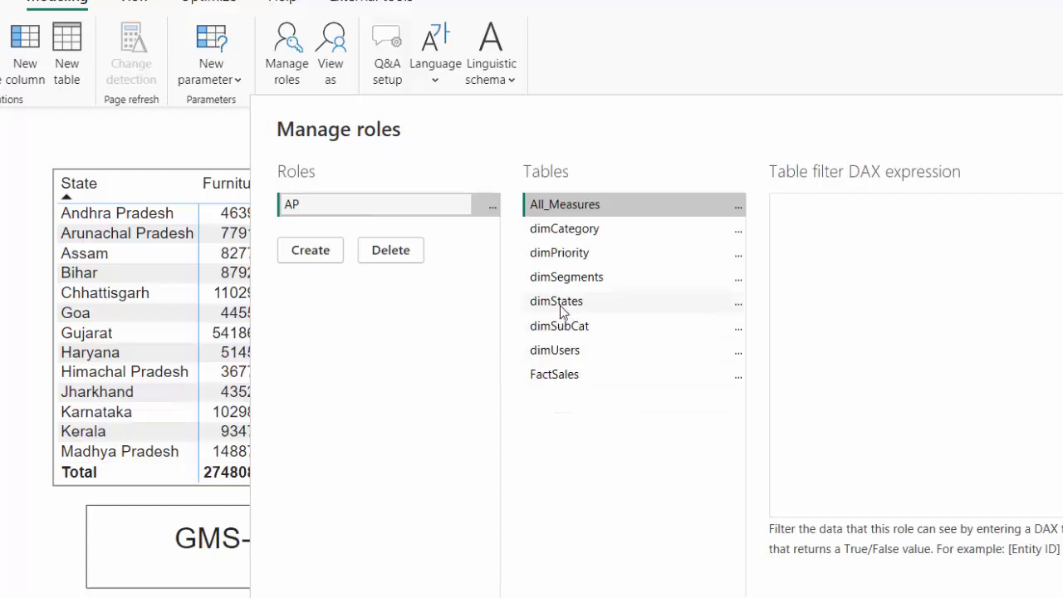
Add a filter on the dimStates table for the AP role with the expression [State] = "Andhra Pradesh"
{"action": "left_click", "coordinate": [738, 302]}
{"action": "mouse_move", "coordinate": [763, 312]}
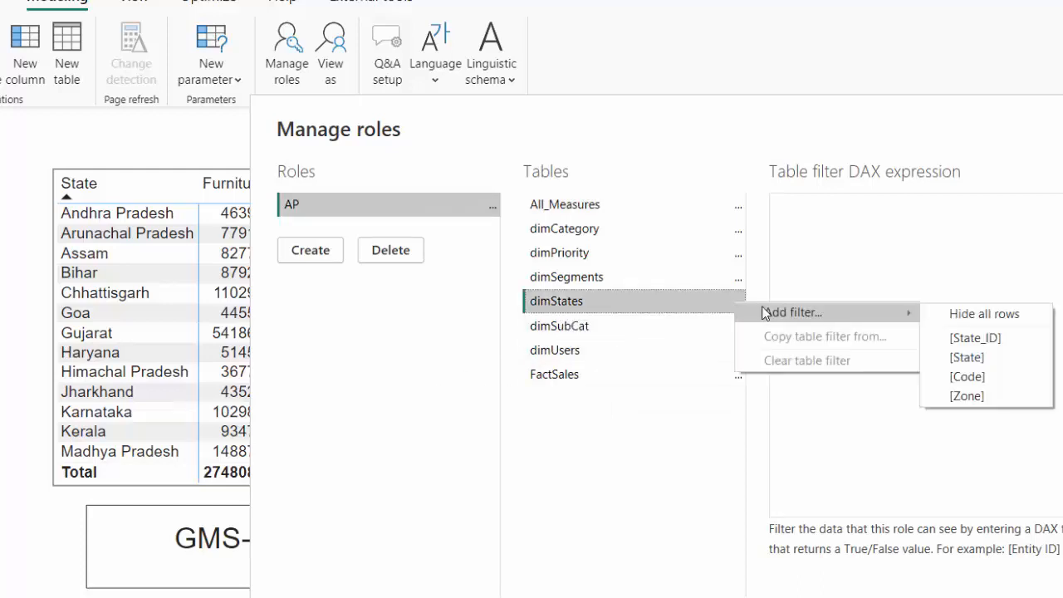
{"action": "left_click", "coordinate": [994, 364]}
{"action": "left_click", "coordinate": [892, 218]}
{"action": "key", "text": "BackSpace"}
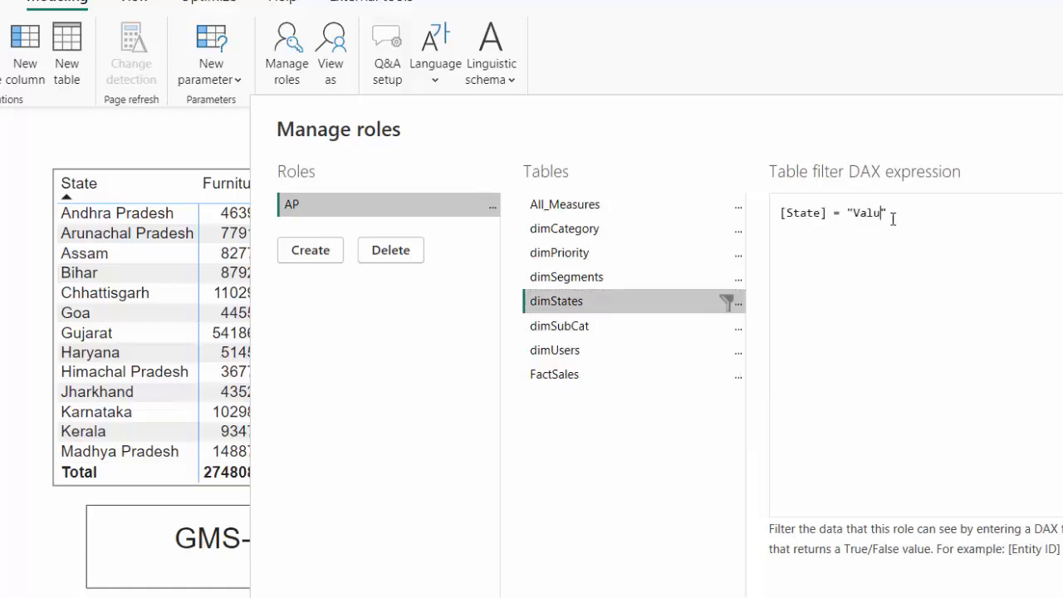
{"action": "key", "text": "BackSpace"}
{"action": "key", "text": "BackSpace"}
{"action": "key", "text": "BackSpace"}
{"action": "key", "text": "BackSpace"}
{"action": "type", "text": "a"}
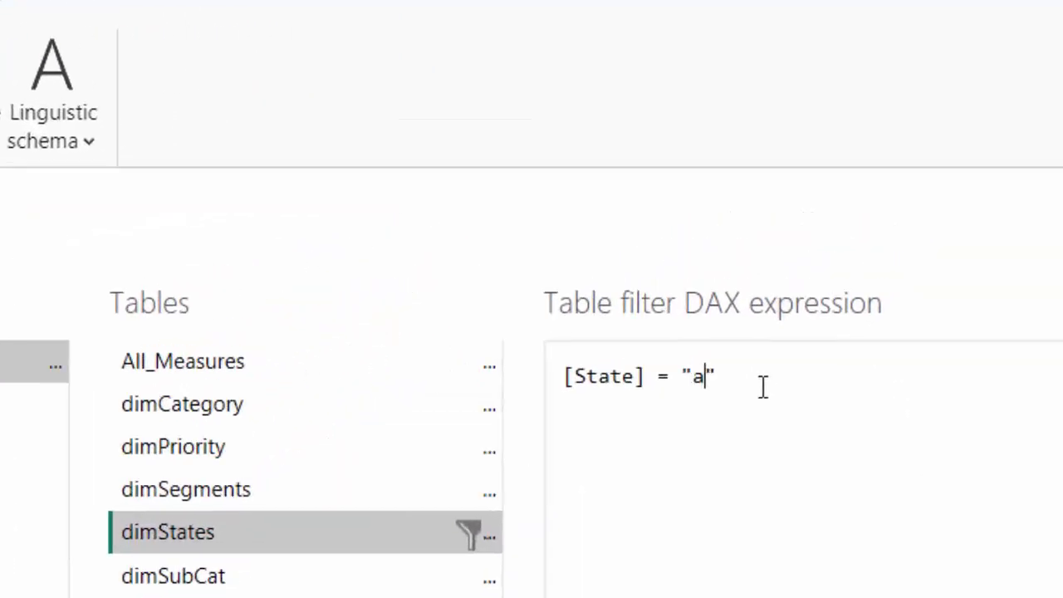
{"action": "key", "text": "BackSpace"}
{"action": "type", "text": "Andhra Pradesh"}
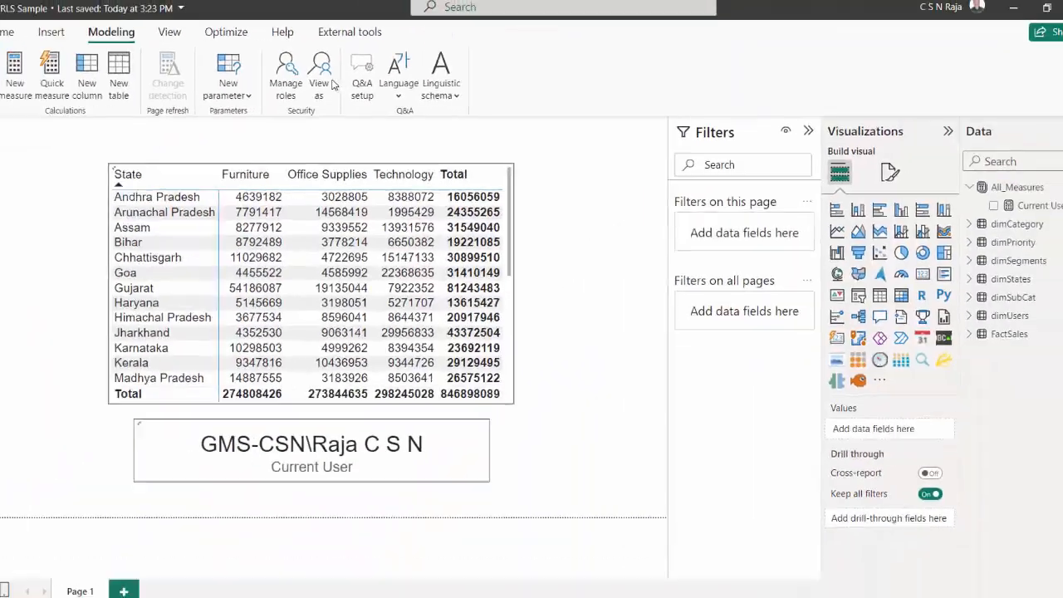
Preview the report as the AP role, then stop viewing as that role
{"action": "left_click", "coordinate": [363, 80]}
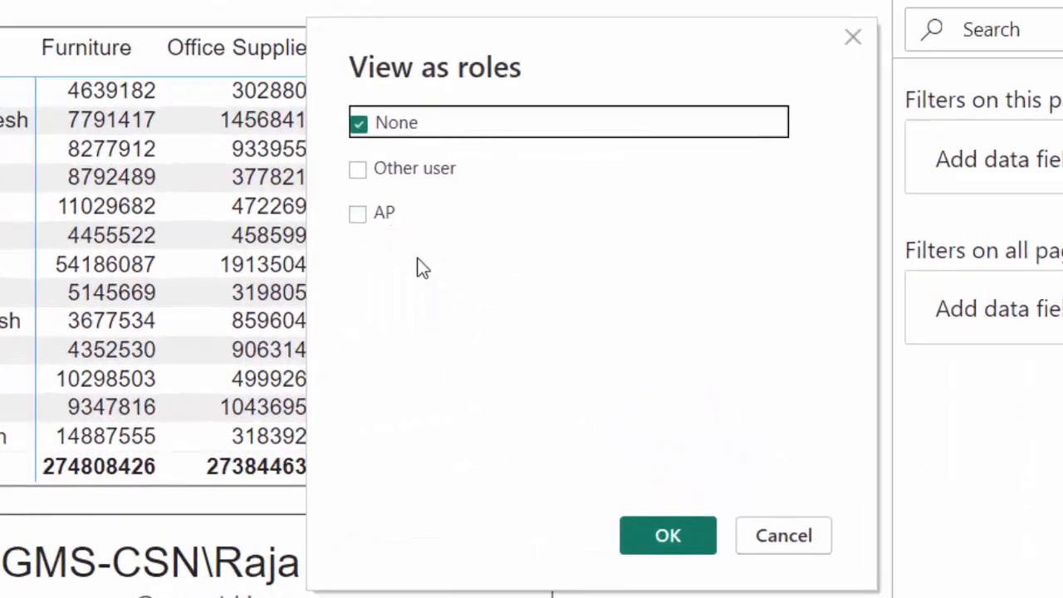
{"action": "left_click", "coordinate": [357, 214]}
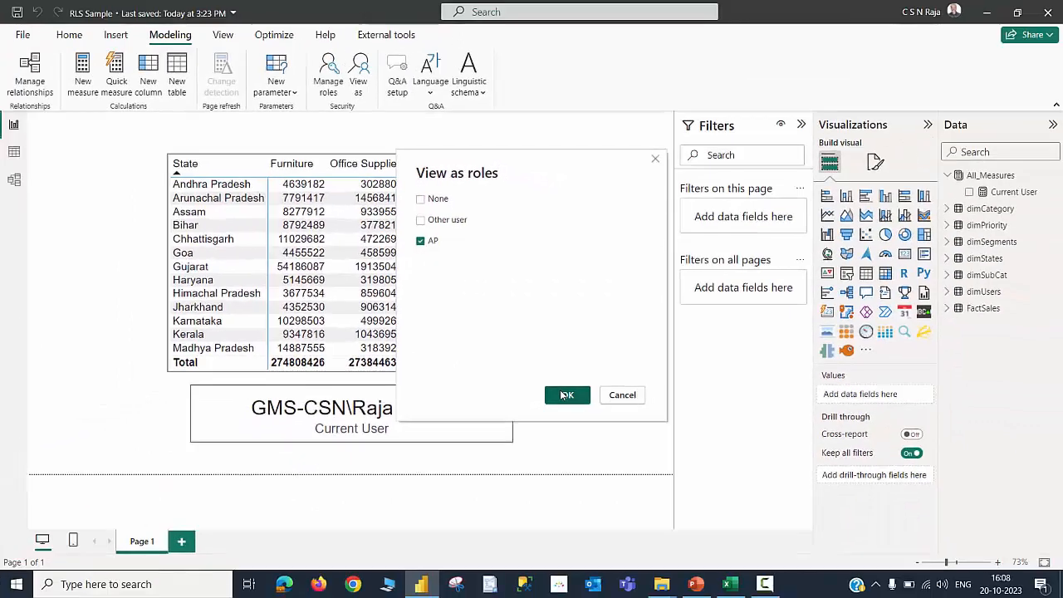
{"action": "left_click", "coordinate": [658, 521]}
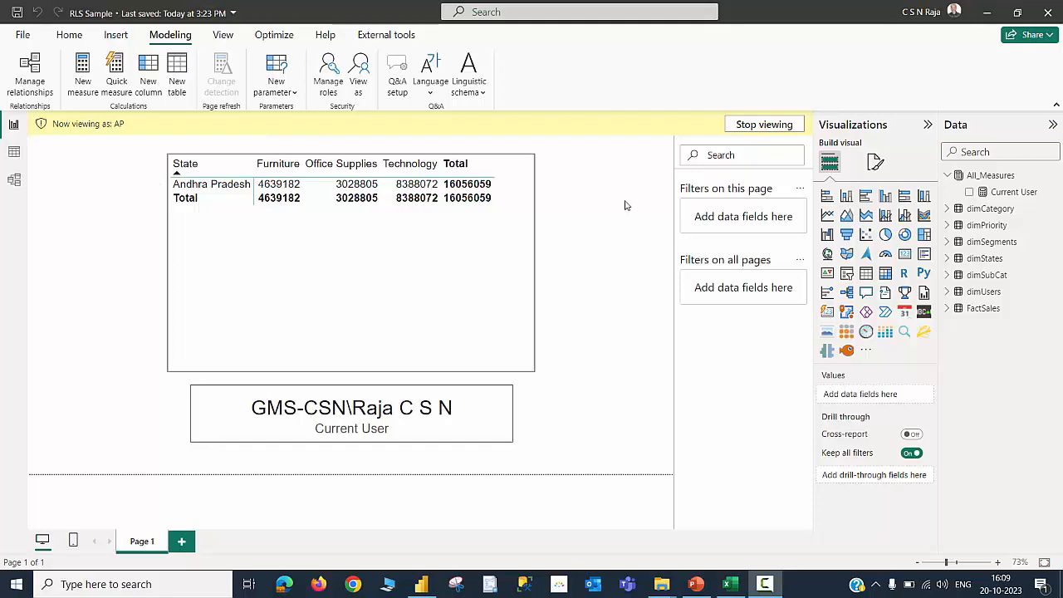
{"action": "left_click", "coordinate": [750, 129]}
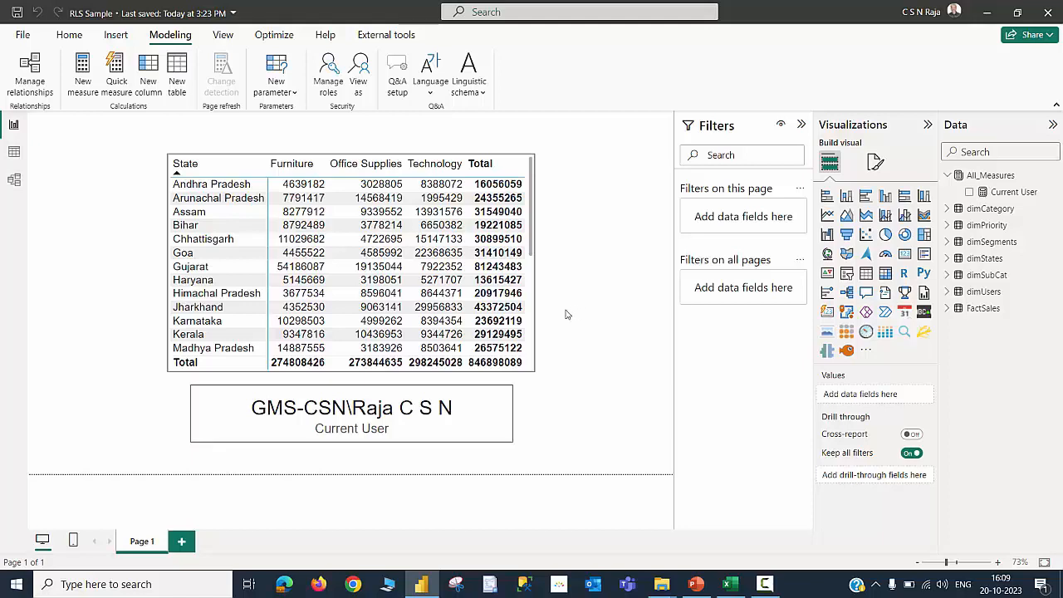
Save the report and publish it to the YouTube Samples workspace
{"action": "left_click", "coordinate": [17, 13]}
{"action": "left_click", "coordinate": [69, 35]}
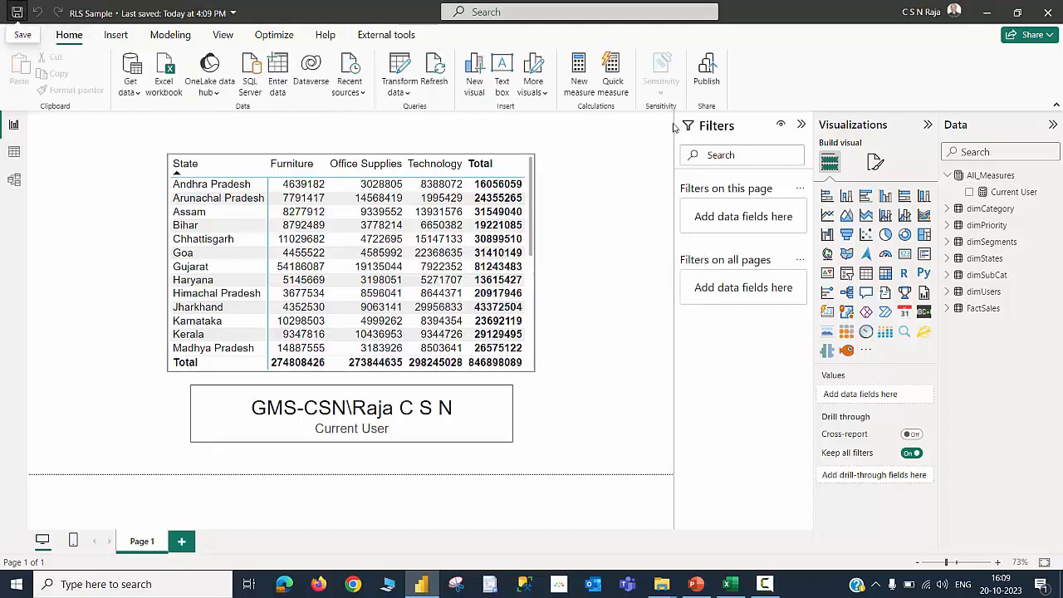
{"action": "left_click", "coordinate": [707, 73]}
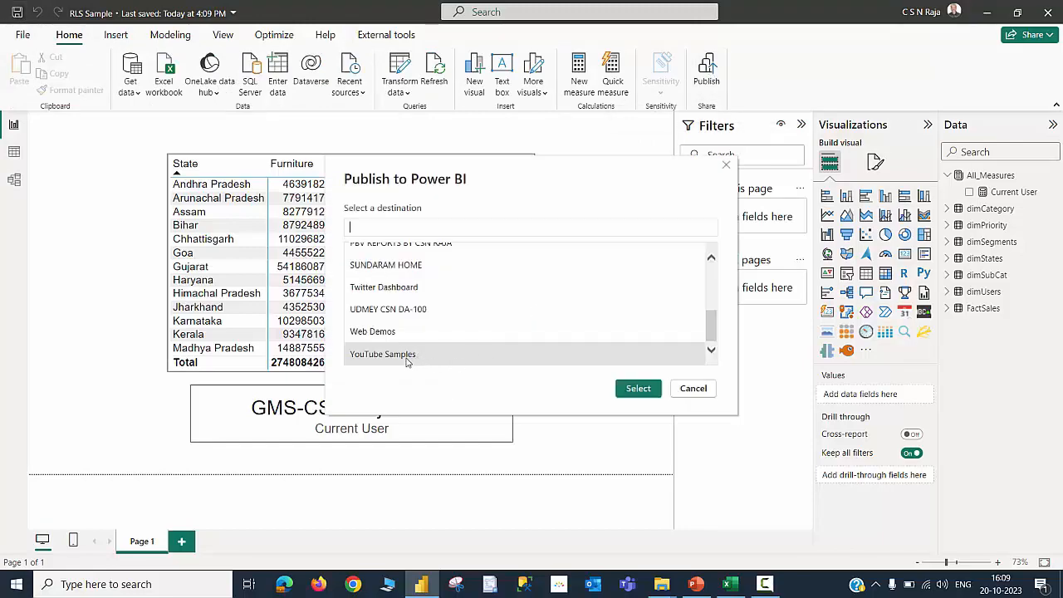
{"action": "left_click", "coordinate": [638, 389]}
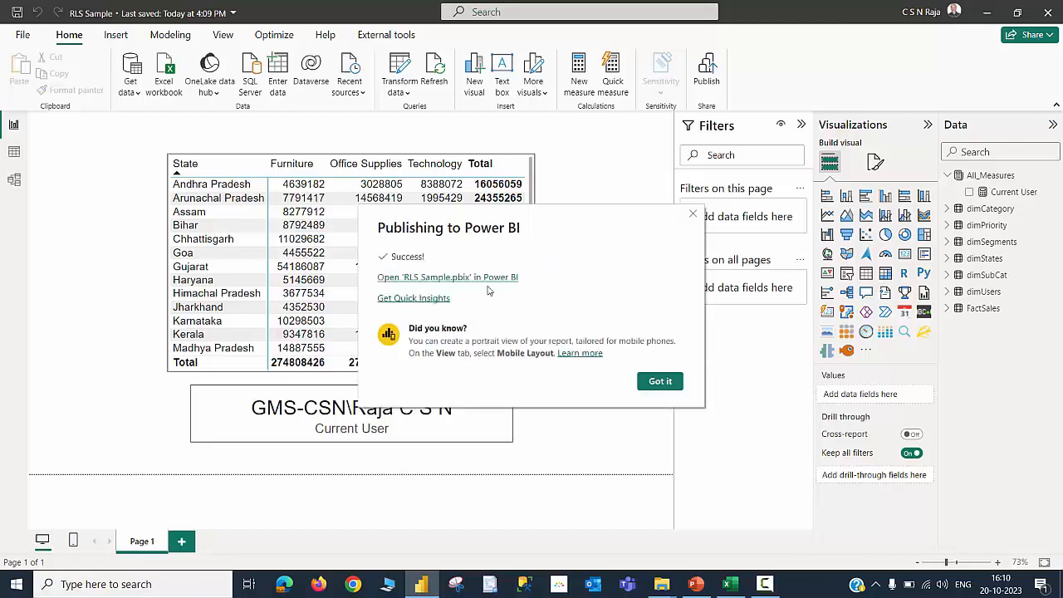
Open the published report in the Power BI service and compare its Current User value with the desktop Current User measure
{"action": "left_click", "coordinate": [478, 279]}
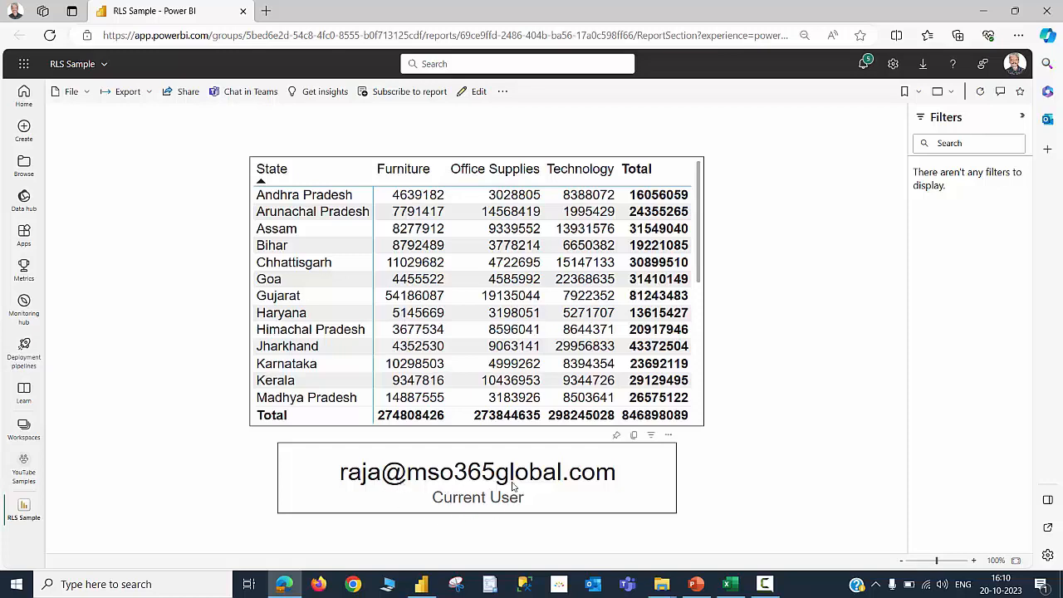
{"action": "left_click", "coordinate": [1011, 67]}
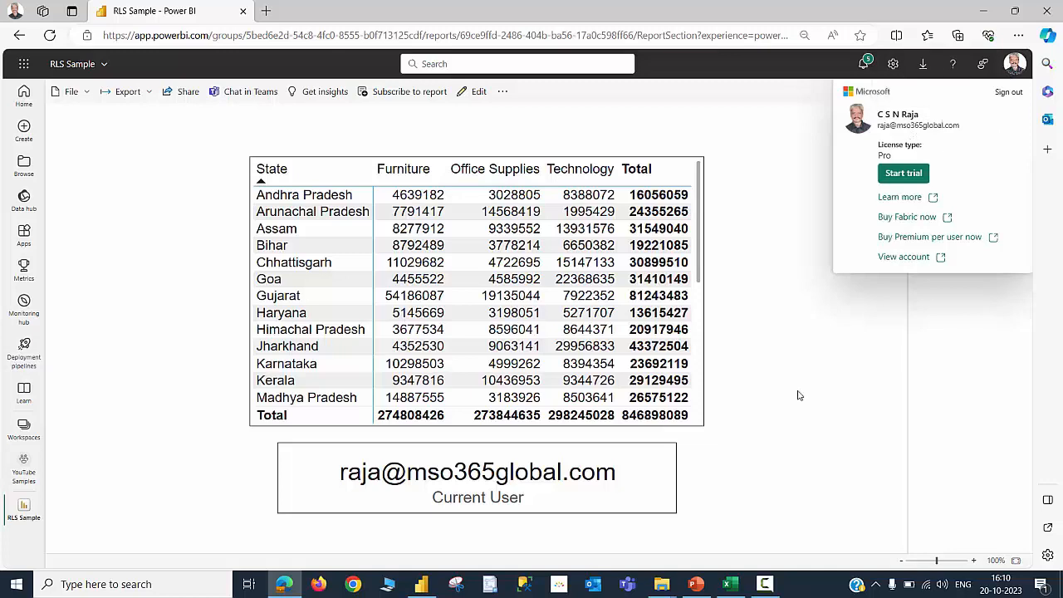
{"action": "left_click", "coordinate": [422, 584]}
{"action": "left_click", "coordinate": [639, 386]}
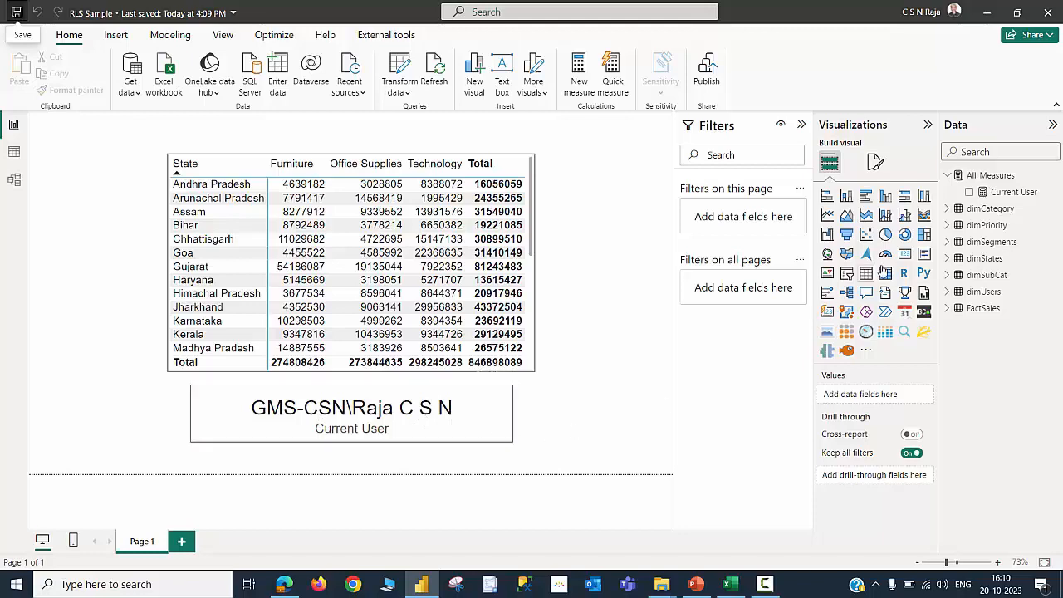
{"action": "left_click", "coordinate": [1014, 193]}
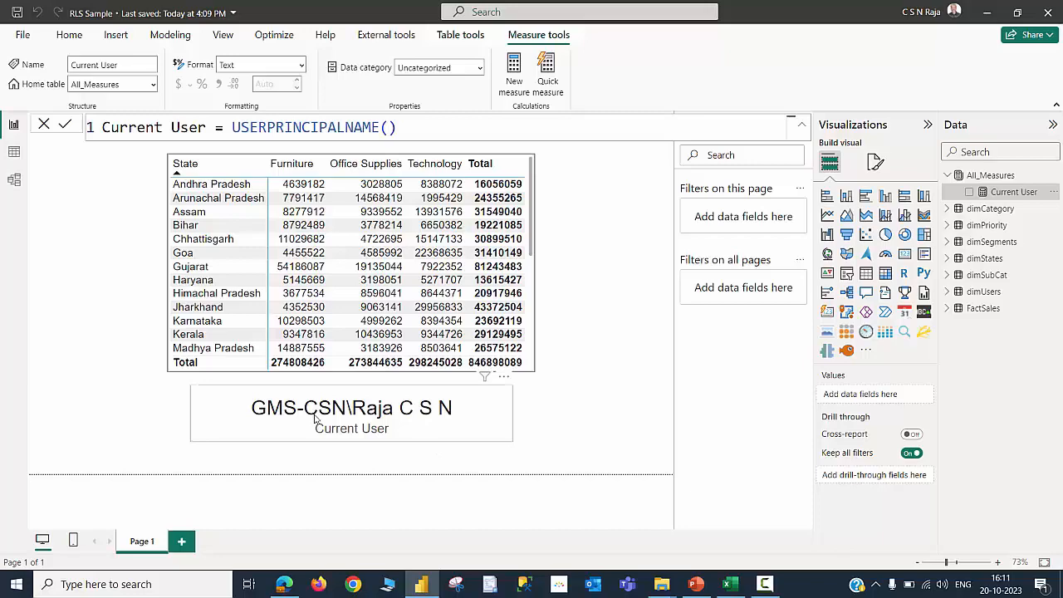
{"action": "left_click", "coordinate": [284, 584]}
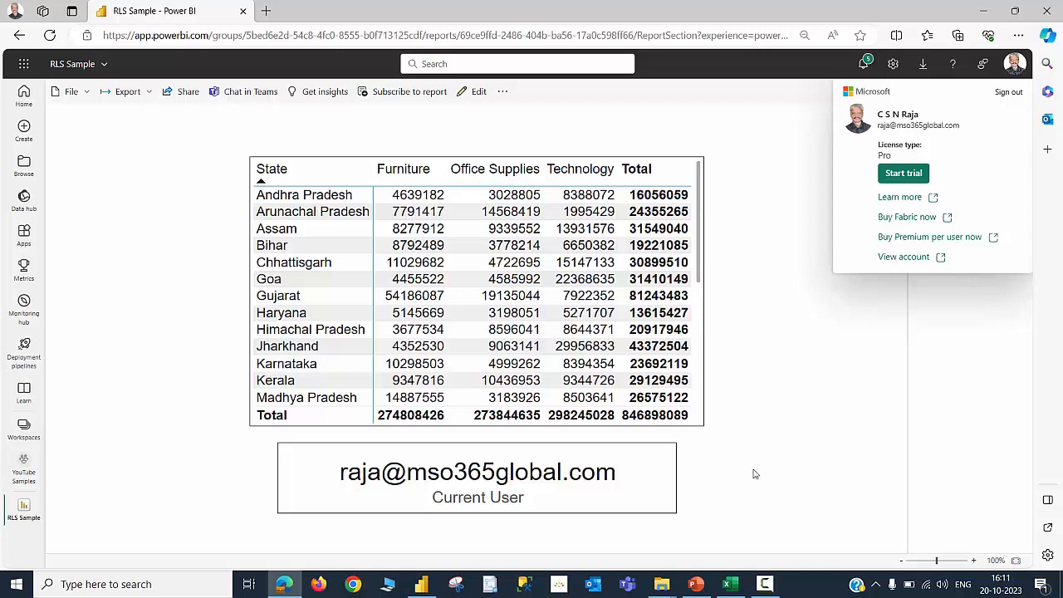
{"action": "key", "text": "Escape"}
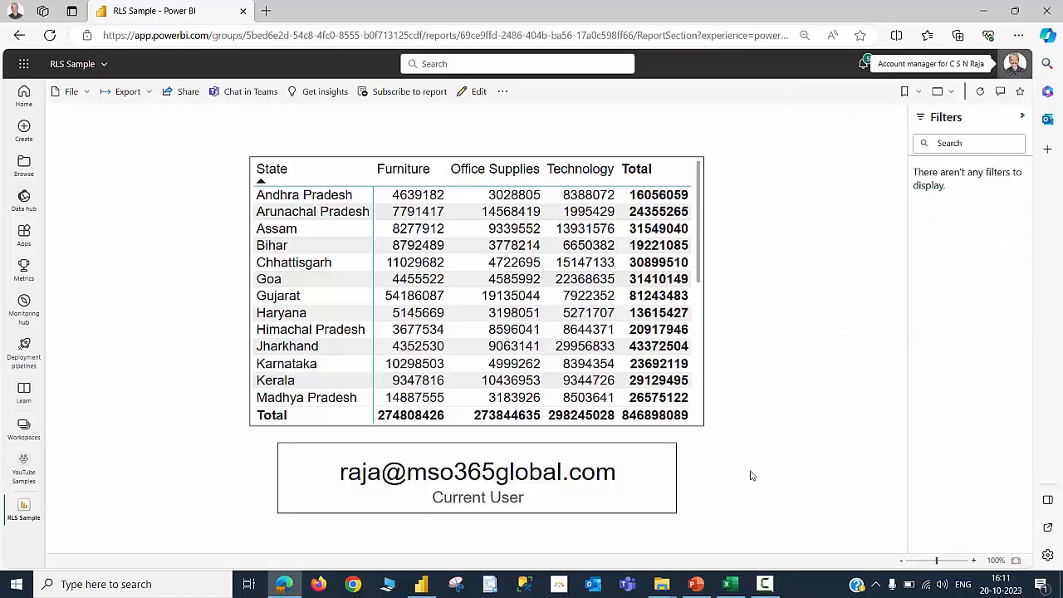
Open Security for the RLS Sample dataset in the YouTube Samples workspace and add the matching user account as a member of role AP
{"action": "left_click", "coordinate": [33, 472]}
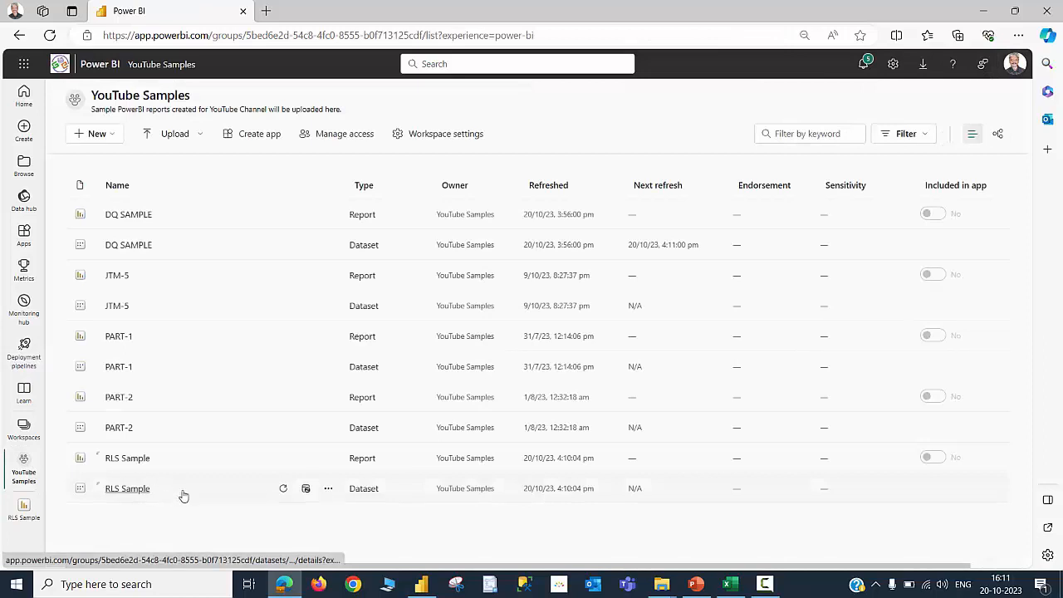
{"action": "left_click", "coordinate": [329, 491]}
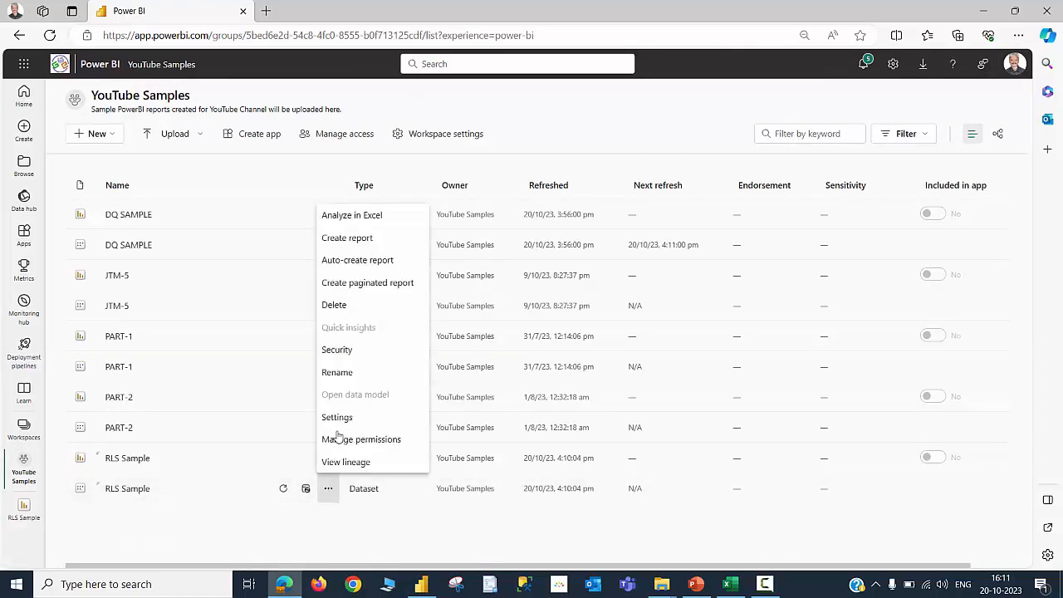
{"action": "left_click", "coordinate": [338, 352]}
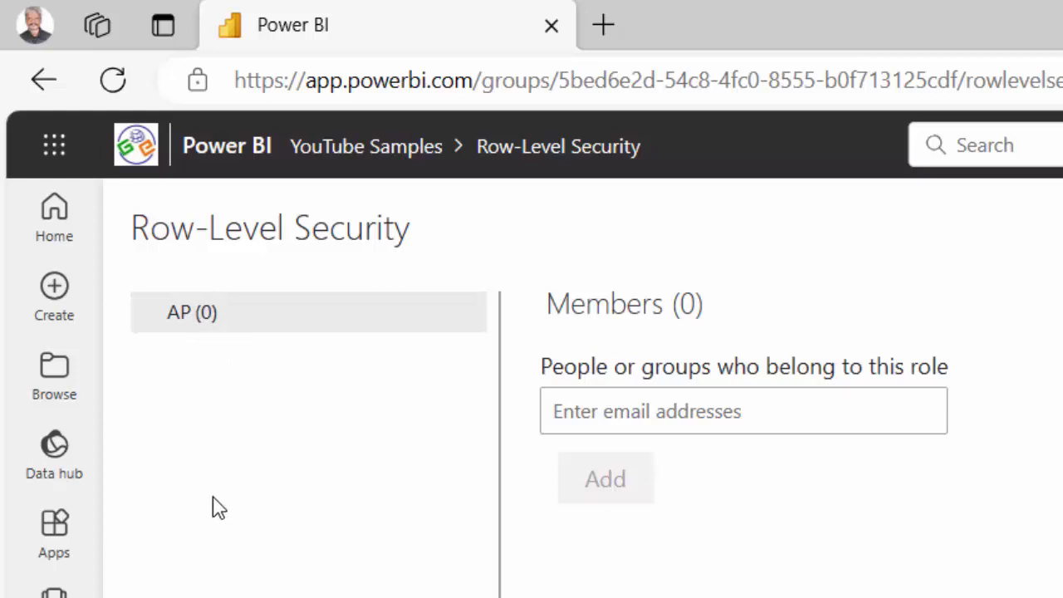
{"action": "left_click", "coordinate": [734, 412]}
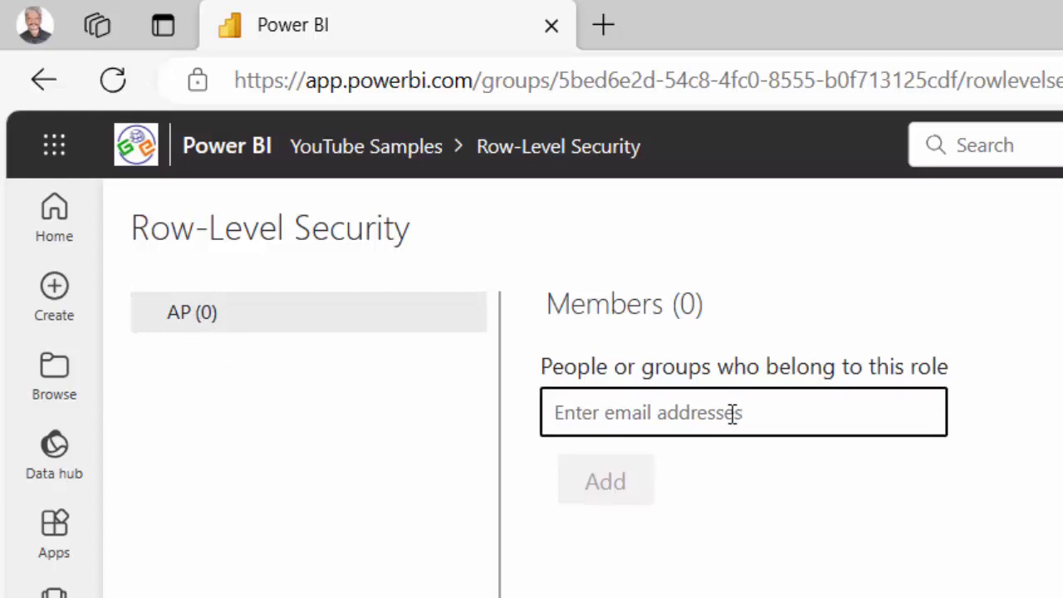
{"action": "type", "text": "gr"}
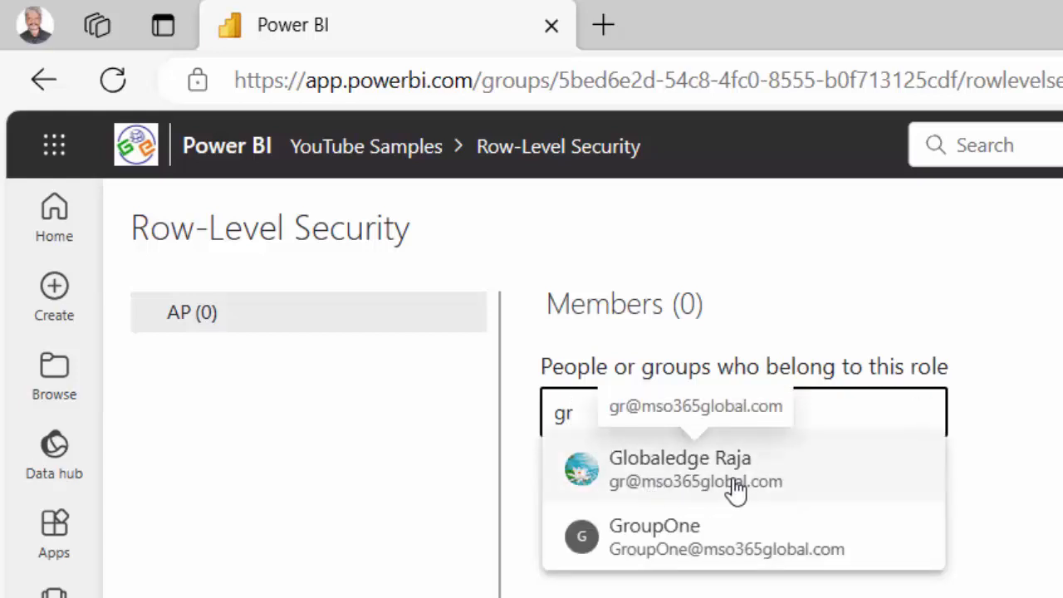
{"action": "left_click", "coordinate": [734, 489]}
{"action": "left_click", "coordinate": [611, 530]}
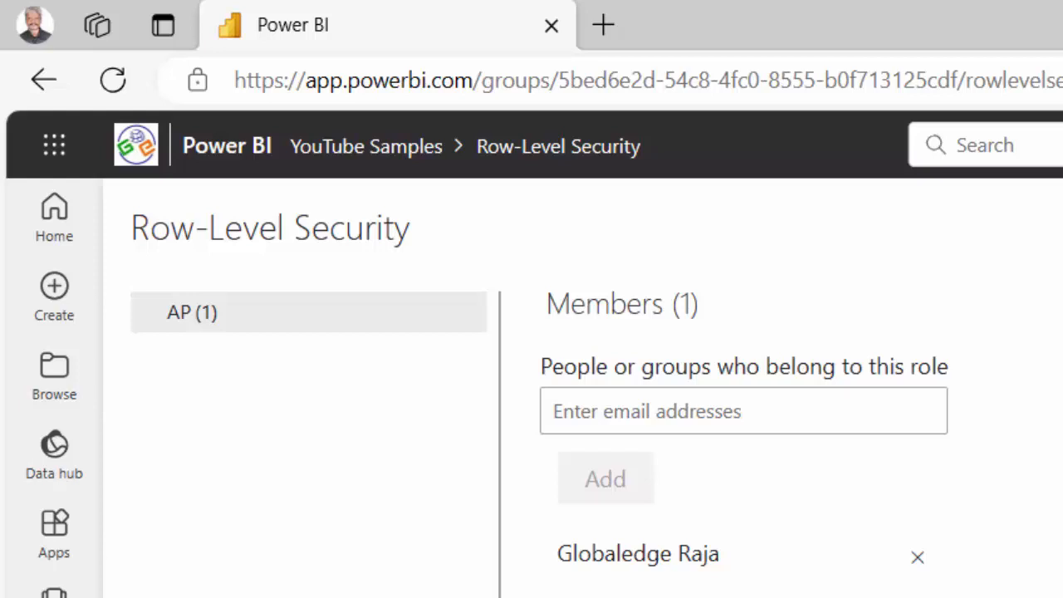
Test the report as the AP role and check the signed-in account
{"action": "mouse_move", "coordinate": [205, 322]}
{"action": "left_click", "coordinate": [467, 326]}
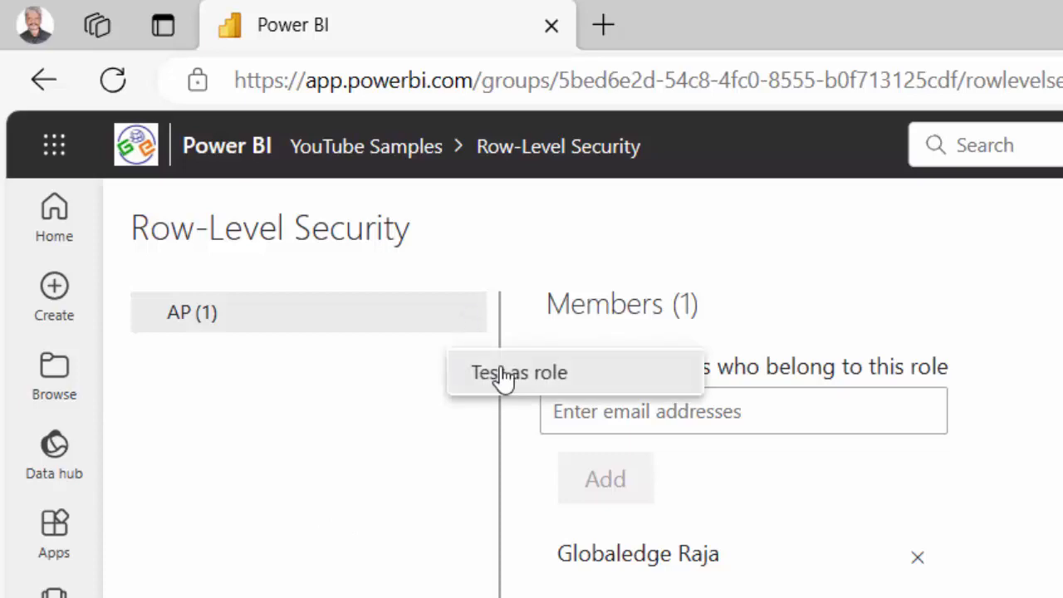
{"action": "left_click", "coordinate": [503, 379]}
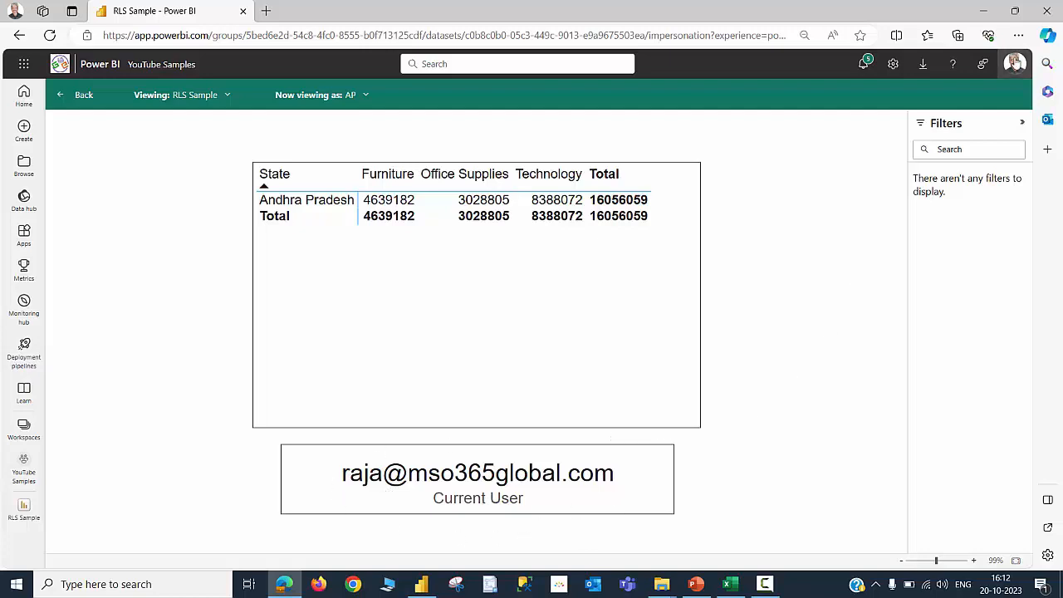
{"action": "left_click", "coordinate": [1013, 64]}
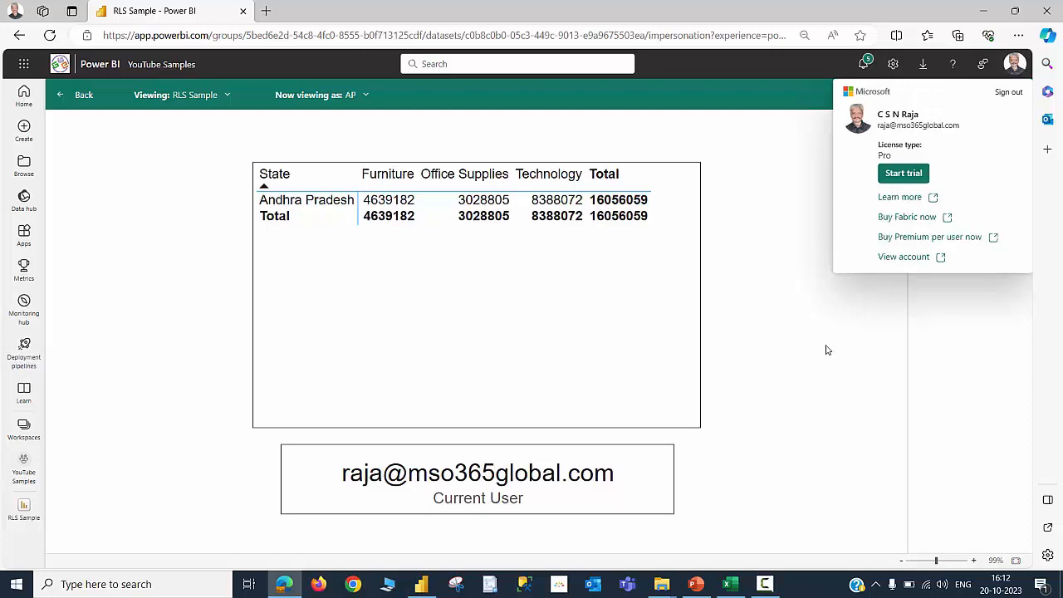
Leave the role test view and open the RLS Sample report from the YouTube Samples workspace
{"action": "left_click", "coordinate": [80, 93]}
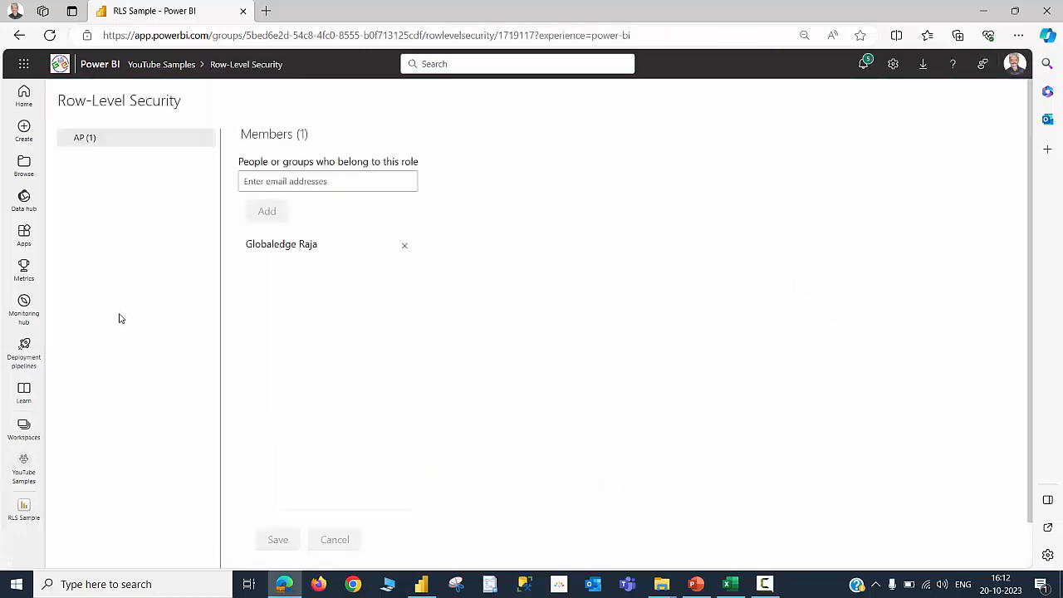
{"action": "left_click", "coordinate": [31, 469]}
{"action": "left_click", "coordinate": [143, 459]}
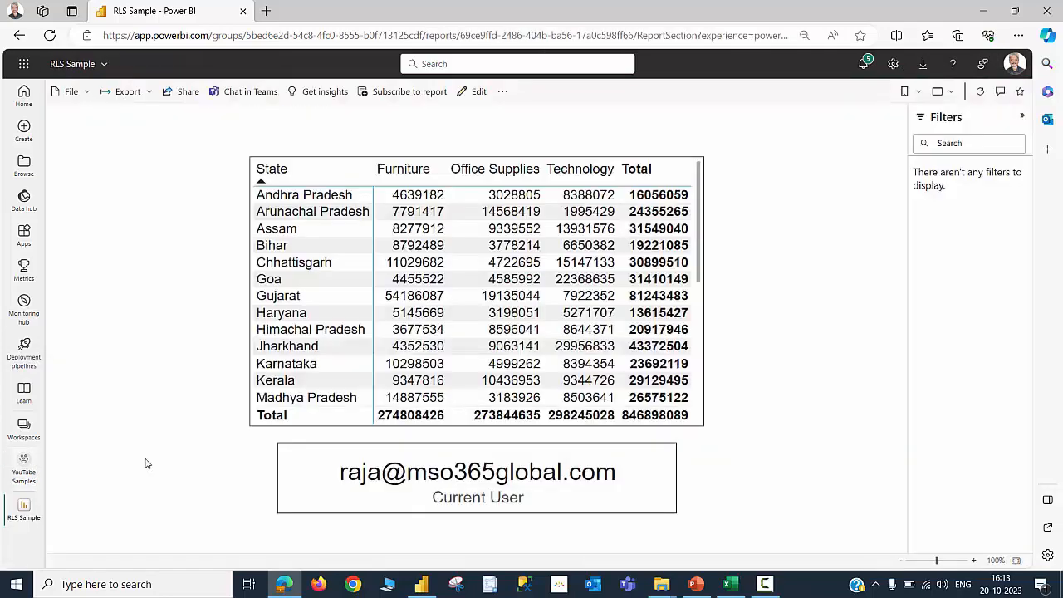
Share the RLS Sample report by send link with the matching user account
{"action": "left_click", "coordinate": [184, 91]}
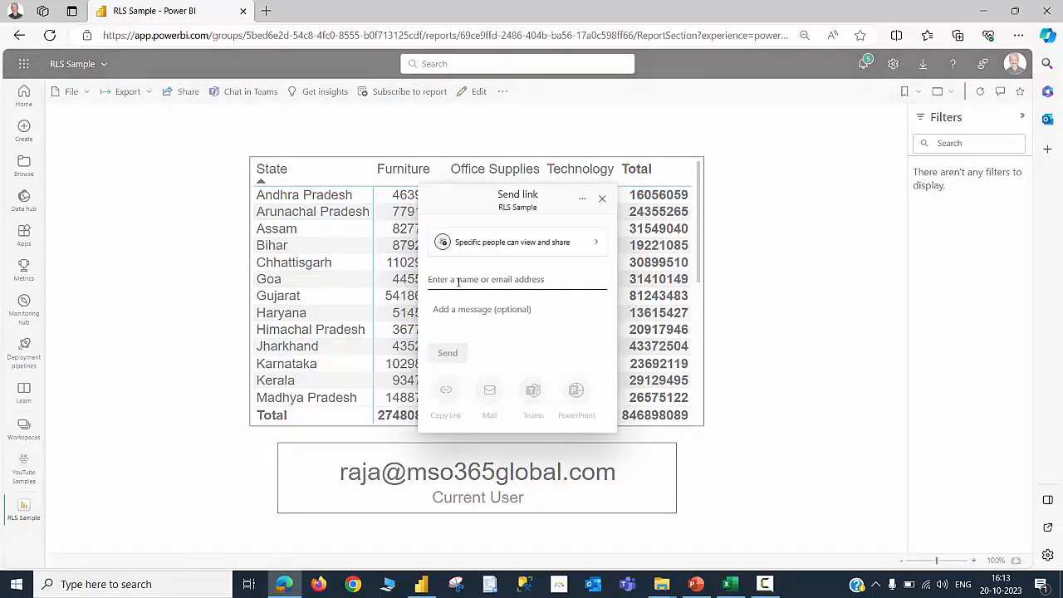
{"action": "type", "text": "gr"}
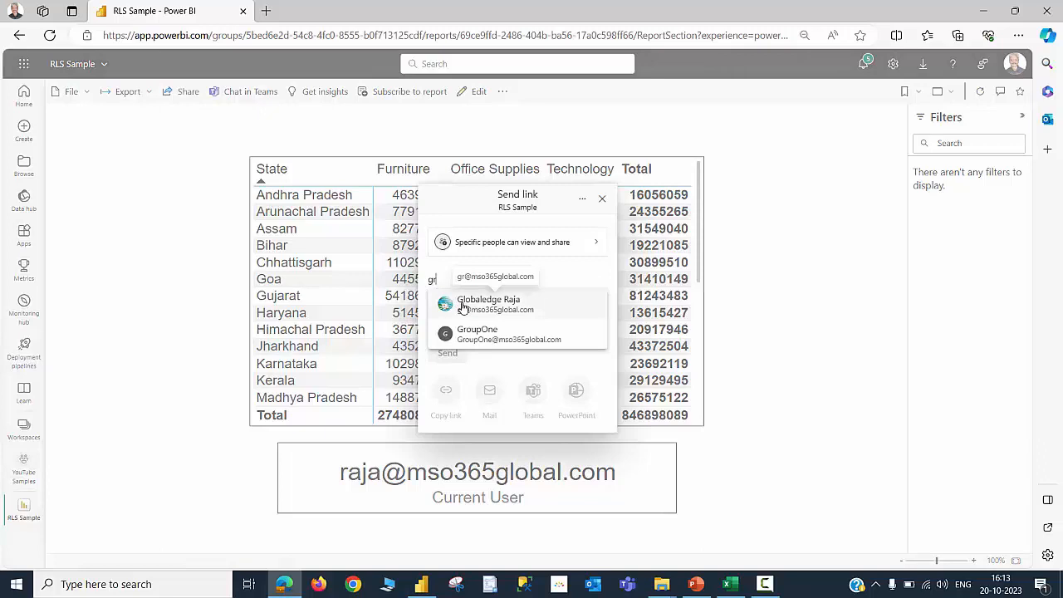
{"action": "left_click", "coordinate": [463, 305]}
{"action": "left_click", "coordinate": [447, 360]}
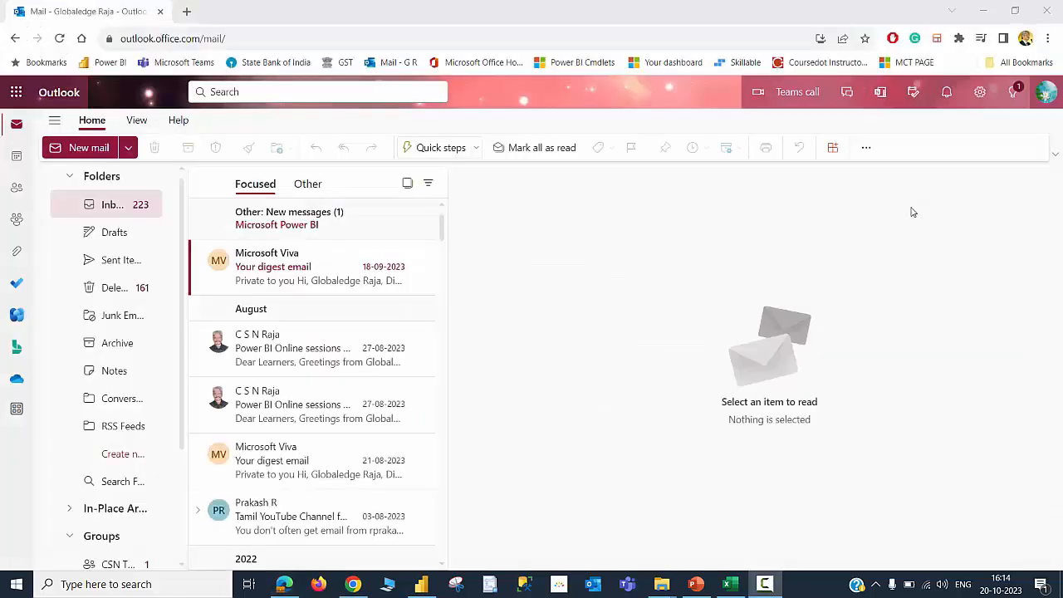
In the other user's Outlook mailbox, open the shared RLS Sample email and open the report from it
{"action": "left_click", "coordinate": [1045, 93]}
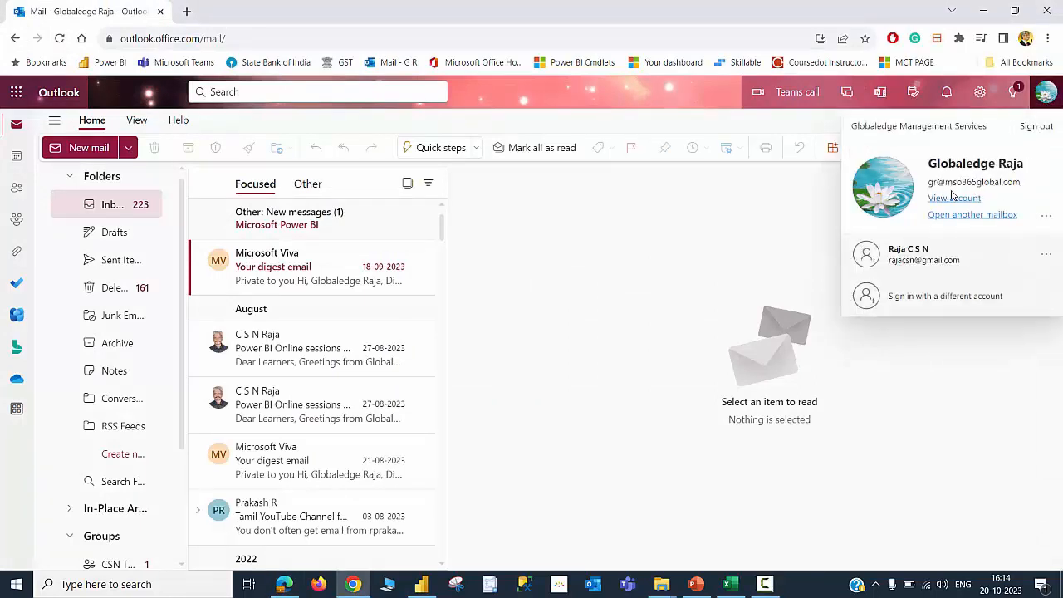
{"action": "left_click", "coordinate": [629, 277]}
{"action": "left_click", "coordinate": [307, 184]}
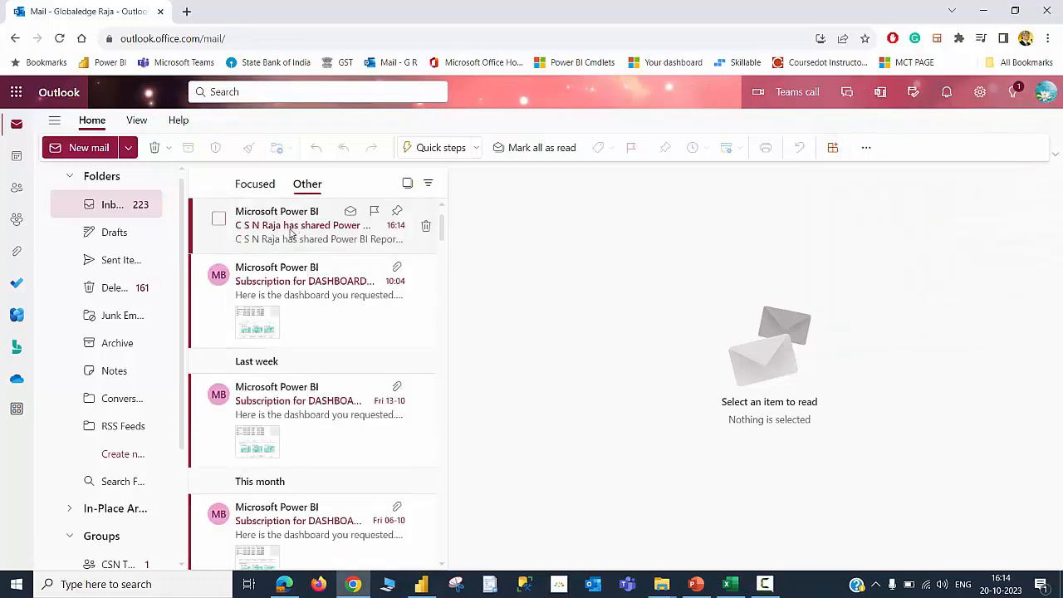
{"action": "left_click", "coordinate": [290, 232]}
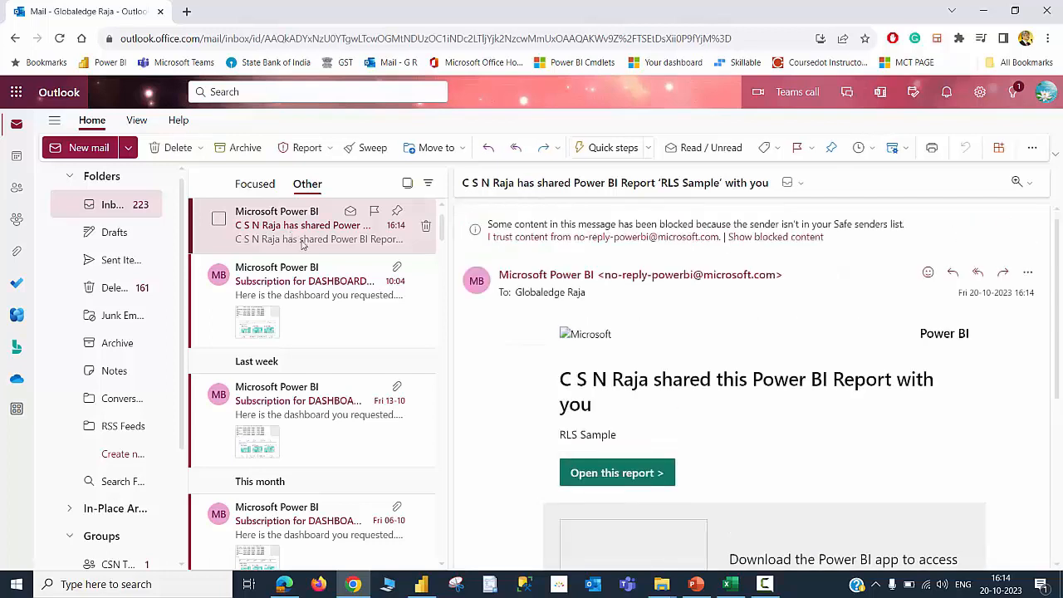
{"action": "left_click", "coordinate": [644, 474]}
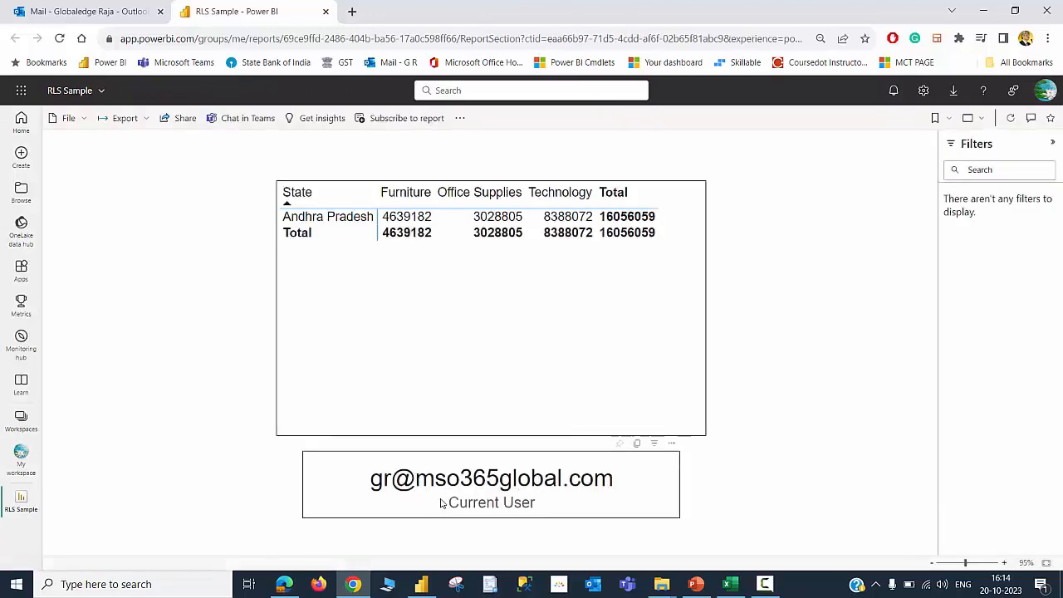
Compare the shared user's view of the report with the owner's view in the other browser
{"action": "left_click", "coordinate": [1042, 93]}
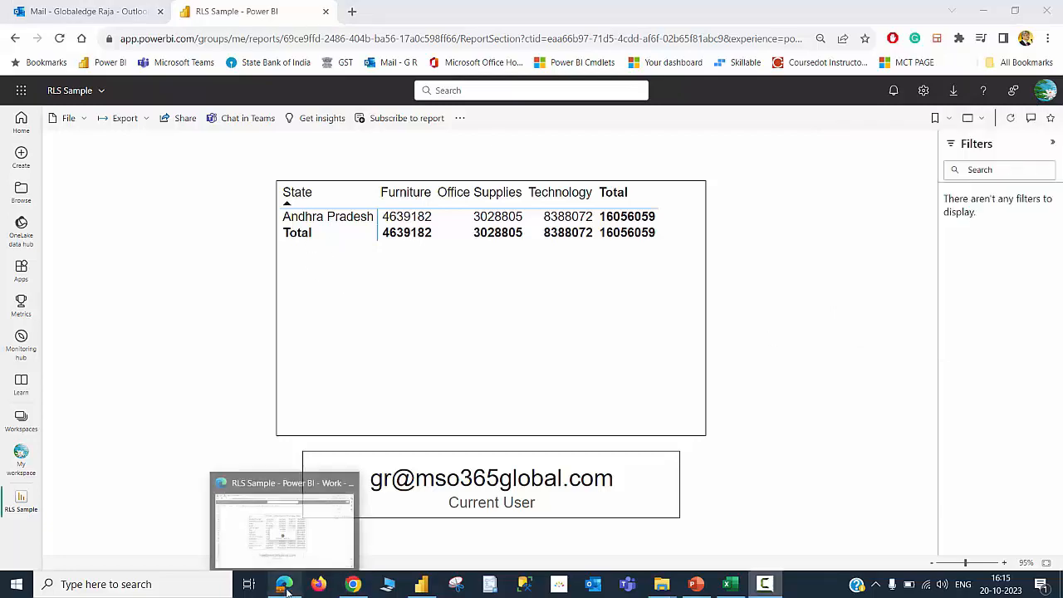
{"action": "left_click", "coordinate": [284, 586]}
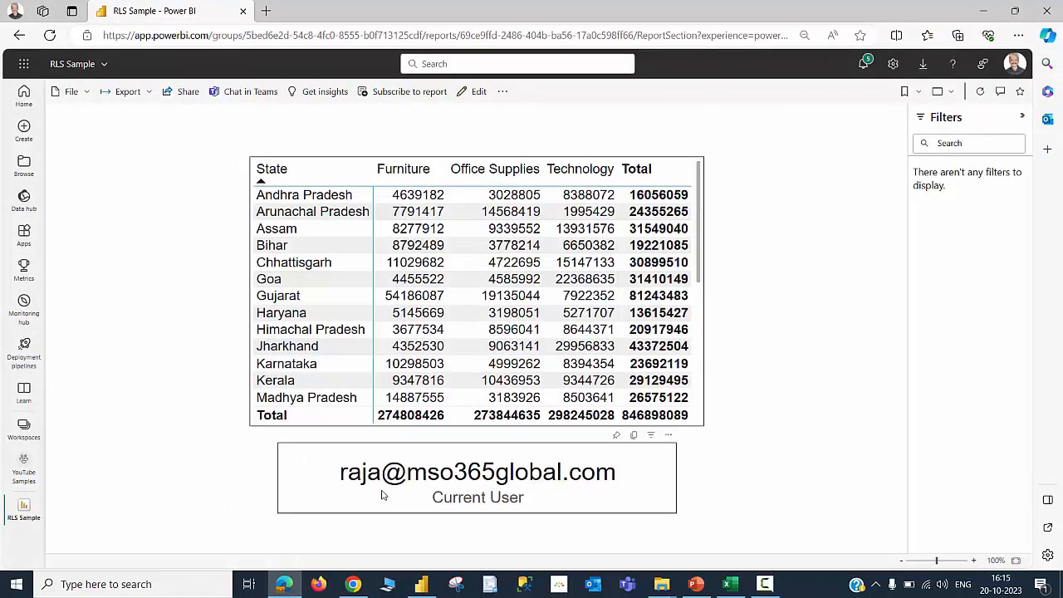
{"action": "left_click", "coordinate": [353, 585]}
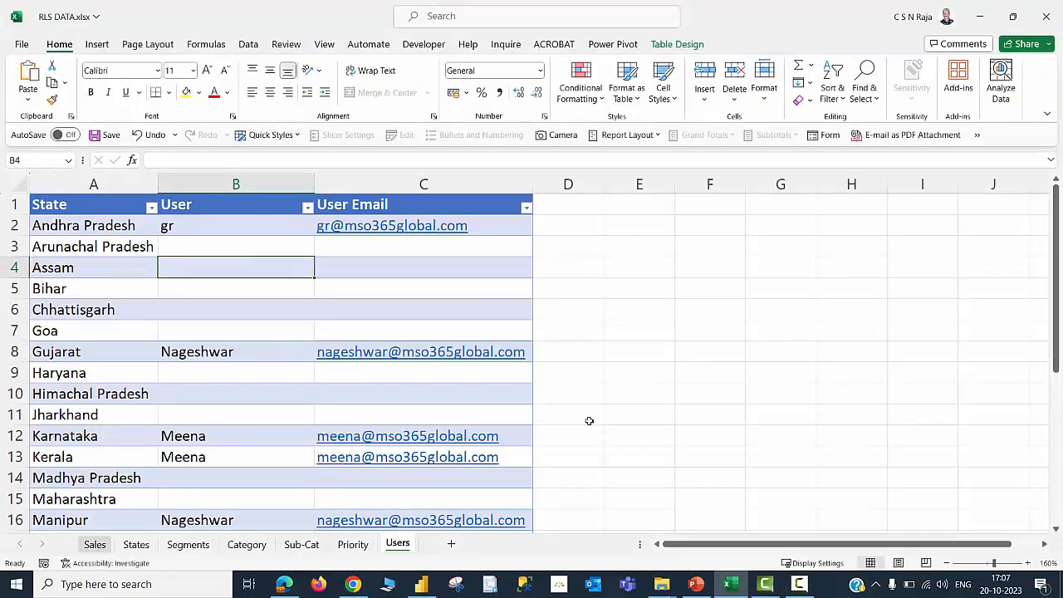
{"action": "left_click", "coordinate": [588, 421]}
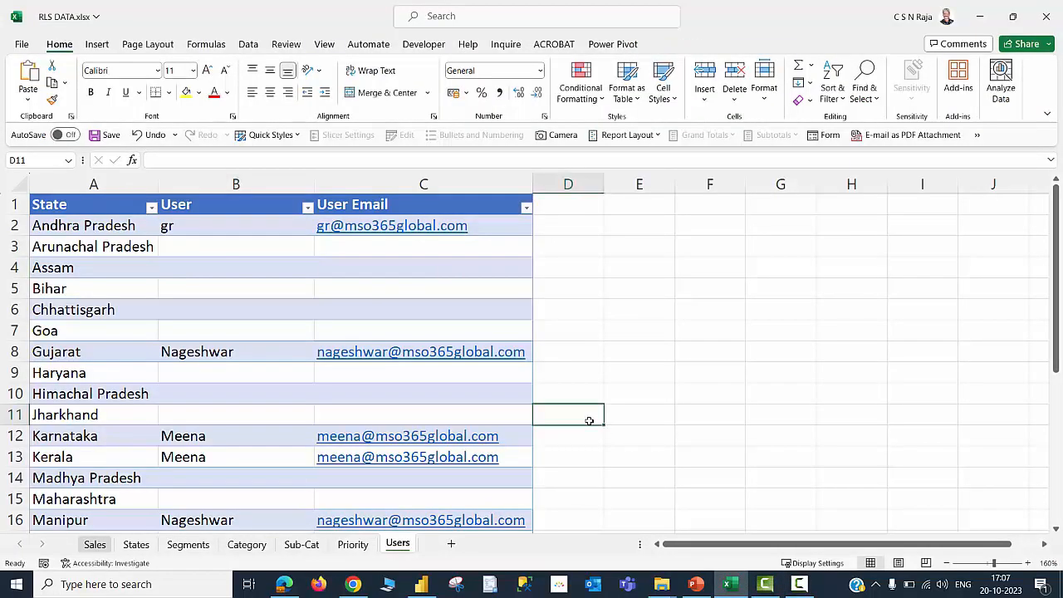
Copy the Andhra Pradesh user and email down into the Arunachal Pradesh row of the Users table
{"action": "left_click", "coordinate": [262, 246]}
{"action": "key", "text": "shift+Right"}
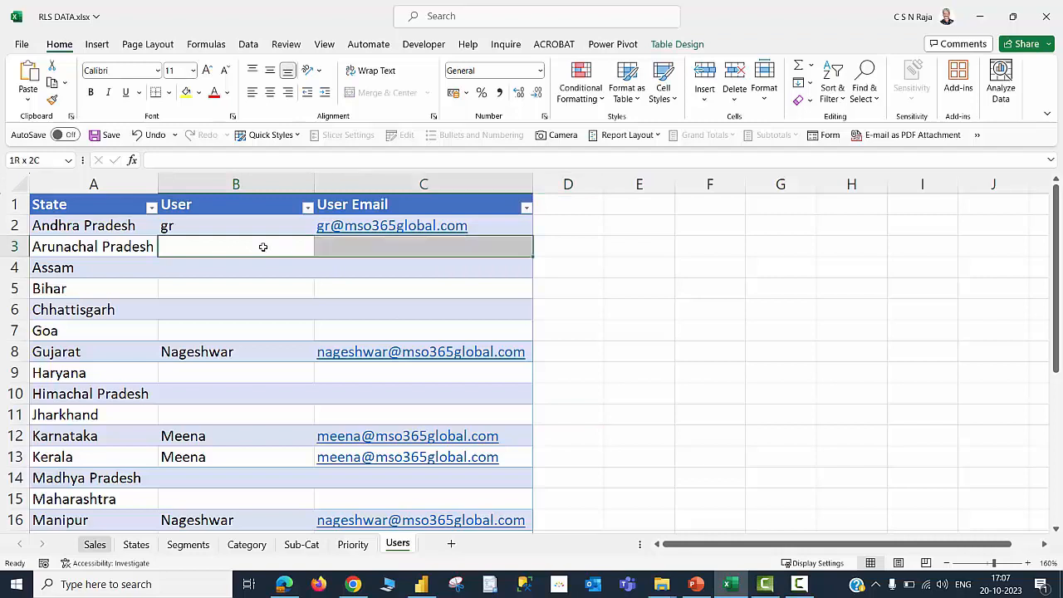
{"action": "key", "text": "ctrl+d"}
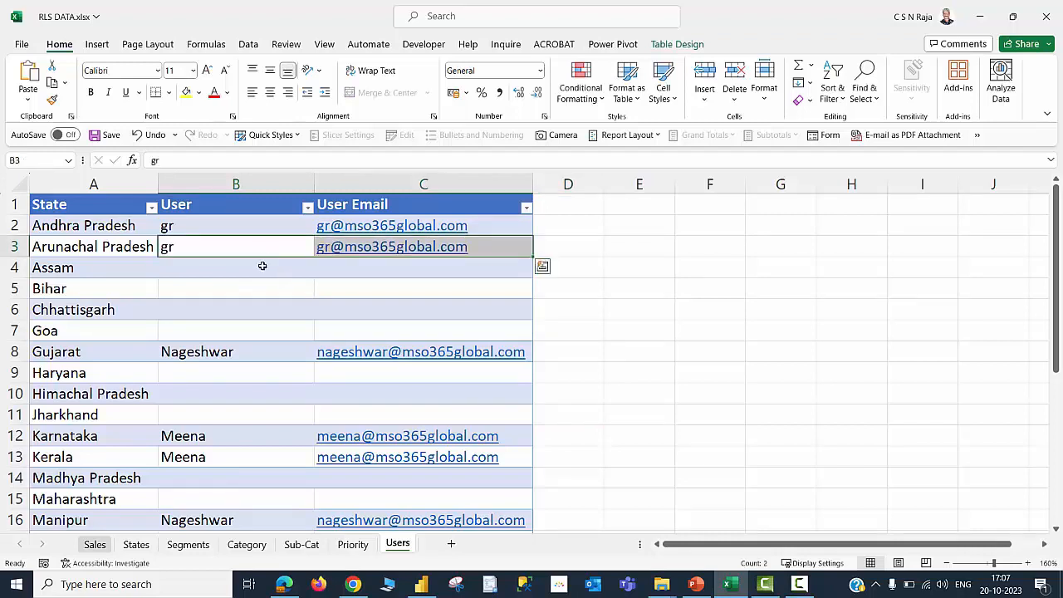
Review the user and email assignments for each state in the Users table
{"action": "left_click", "coordinate": [262, 272]}
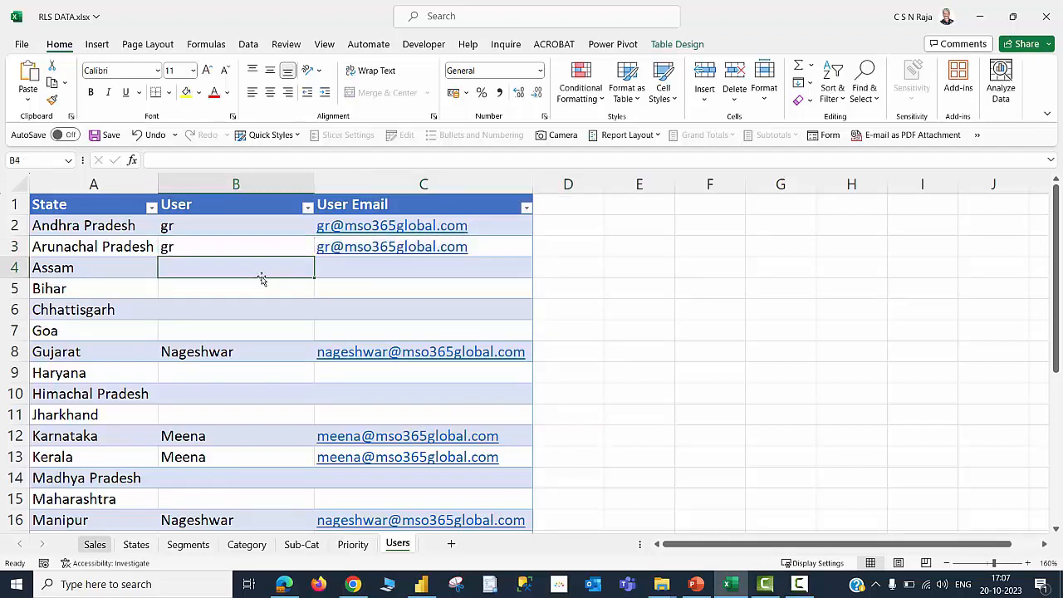
{"action": "left_click", "coordinate": [97, 247]}
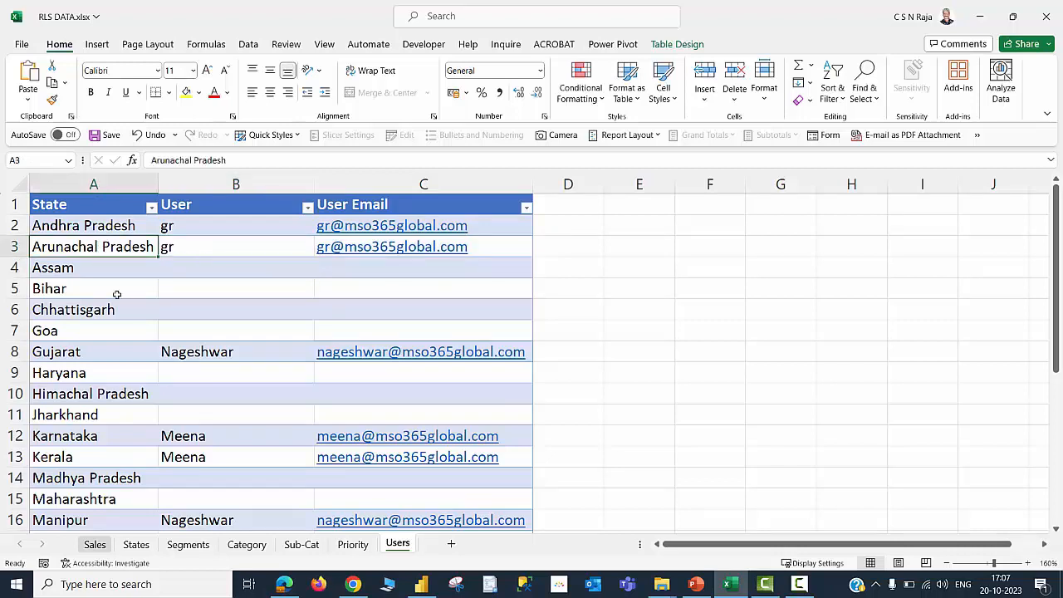
{"action": "left_click", "coordinate": [172, 246]}
{"action": "left_click", "coordinate": [243, 354]}
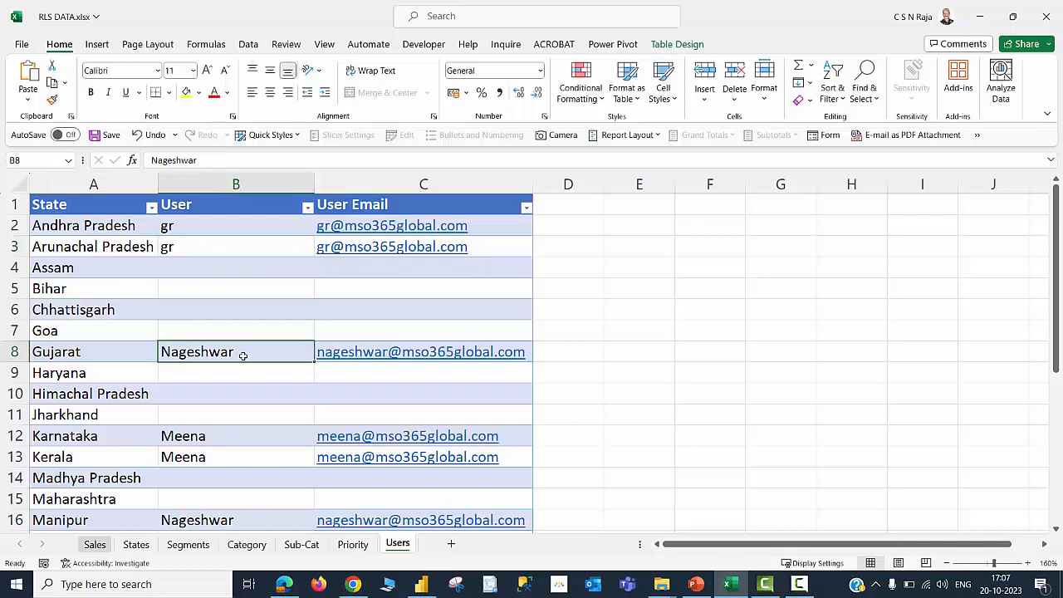
{"action": "left_click", "coordinate": [118, 353]}
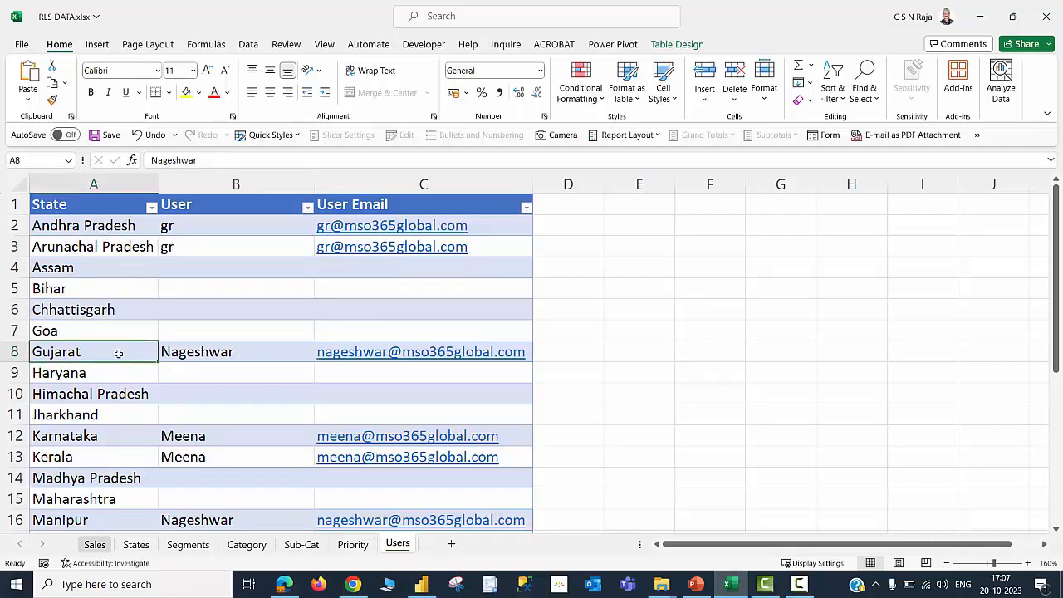
{"action": "left_click", "coordinate": [200, 354]}
{"action": "scroll", "coordinate": [221, 381], "scroll_direction": "down", "scroll_amount": 1}
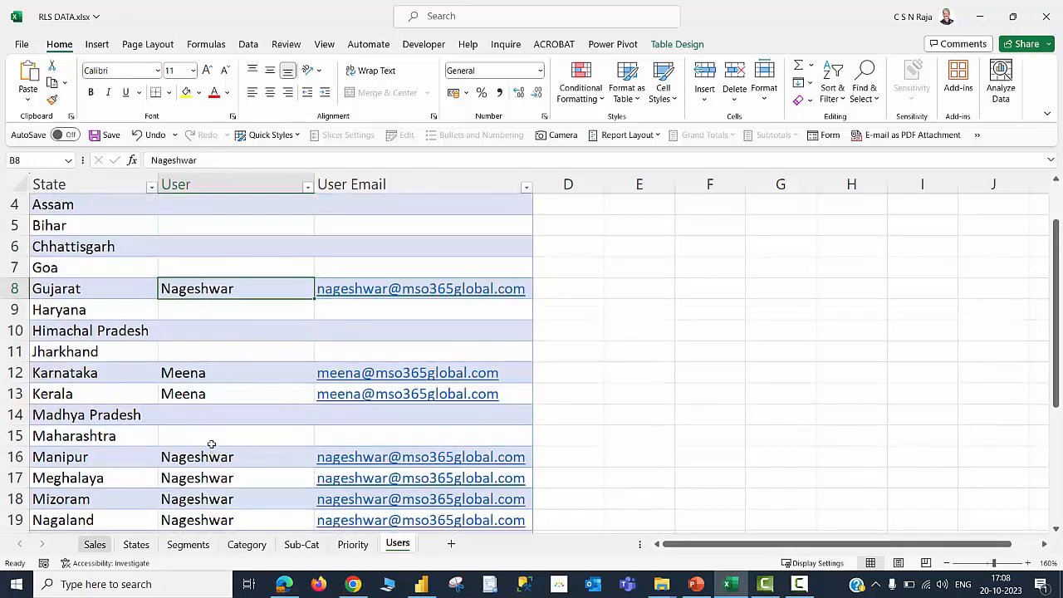
{"action": "scroll", "coordinate": [211, 440], "scroll_direction": "down", "scroll_amount": 2}
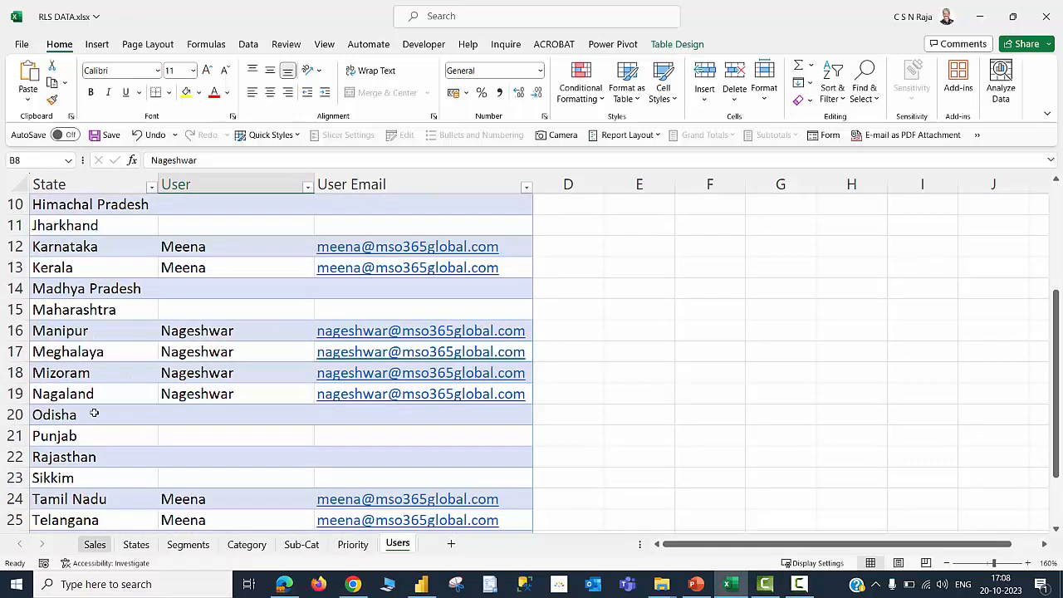
{"action": "scroll", "coordinate": [101, 399], "scroll_direction": "up", "scroll_amount": 3}
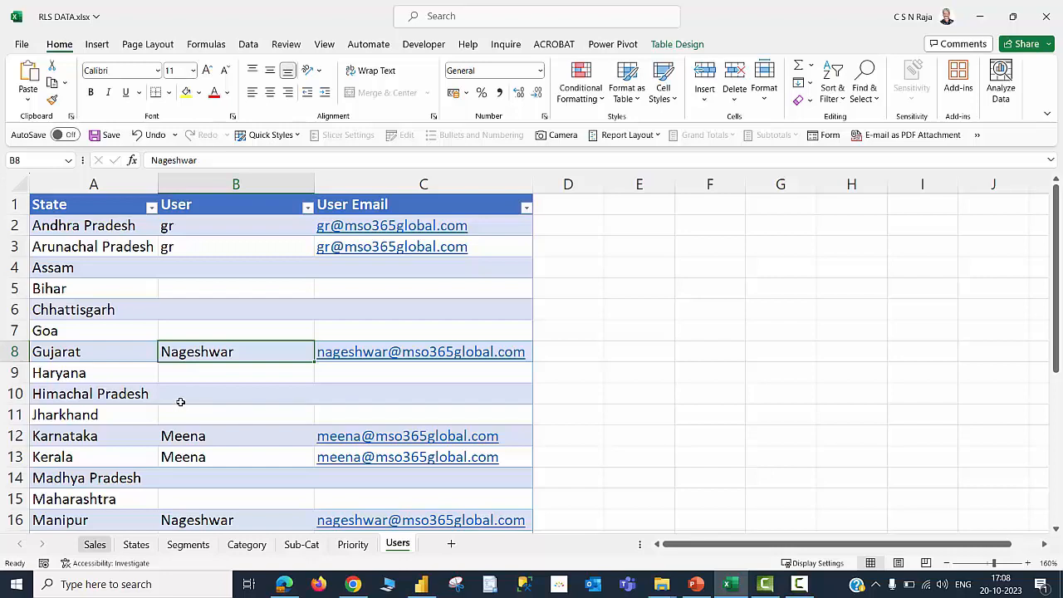
{"action": "left_click", "coordinate": [228, 272]}
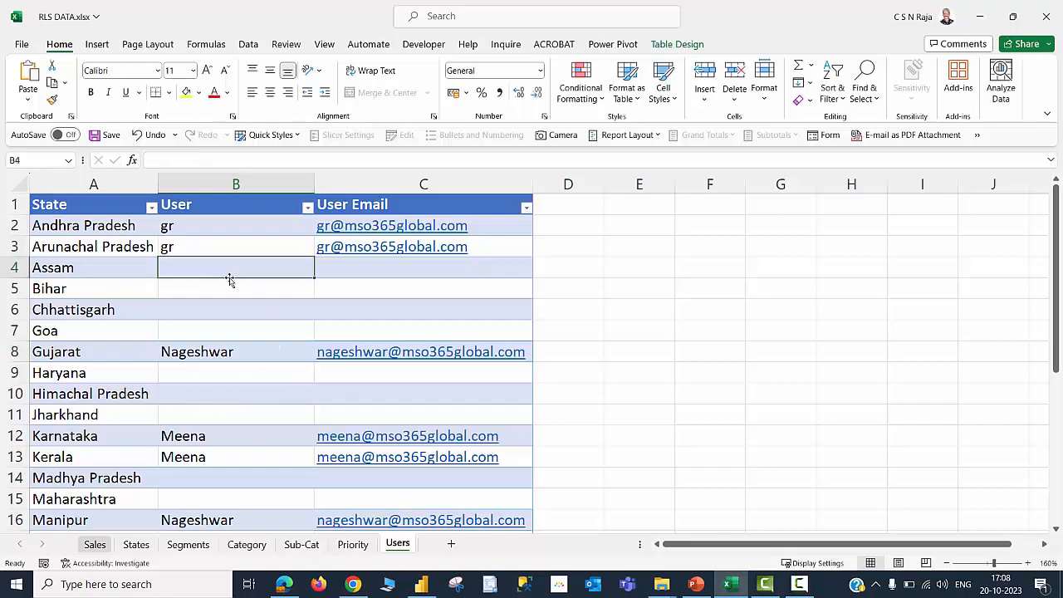
{"action": "left_click", "coordinate": [211, 248]}
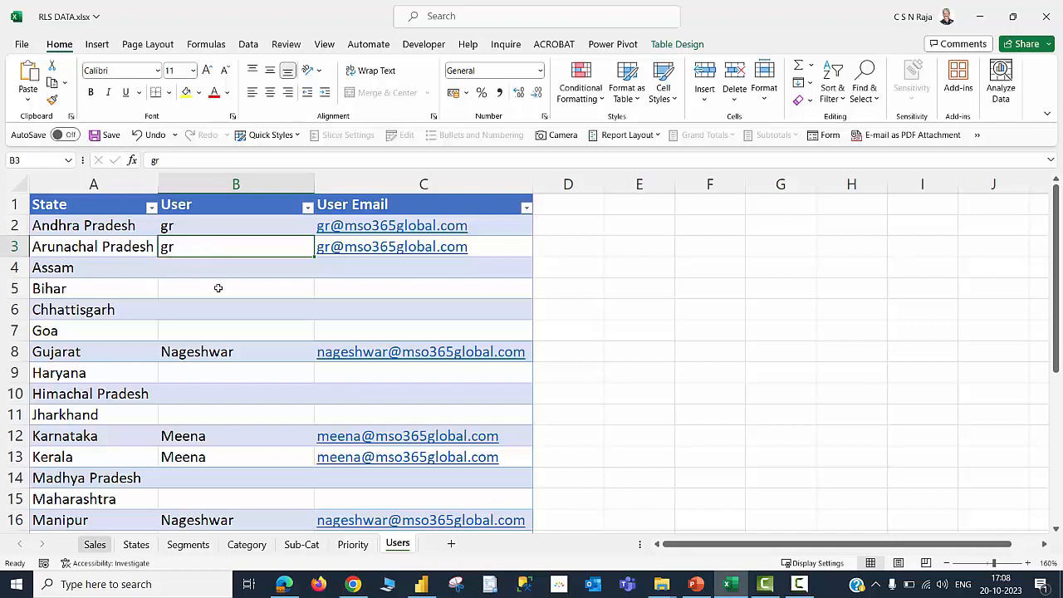
Save the workbook and return to the report view in Power BI Desktop
{"action": "key", "text": "ctrl+s"}
{"action": "left_click", "coordinate": [419, 586]}
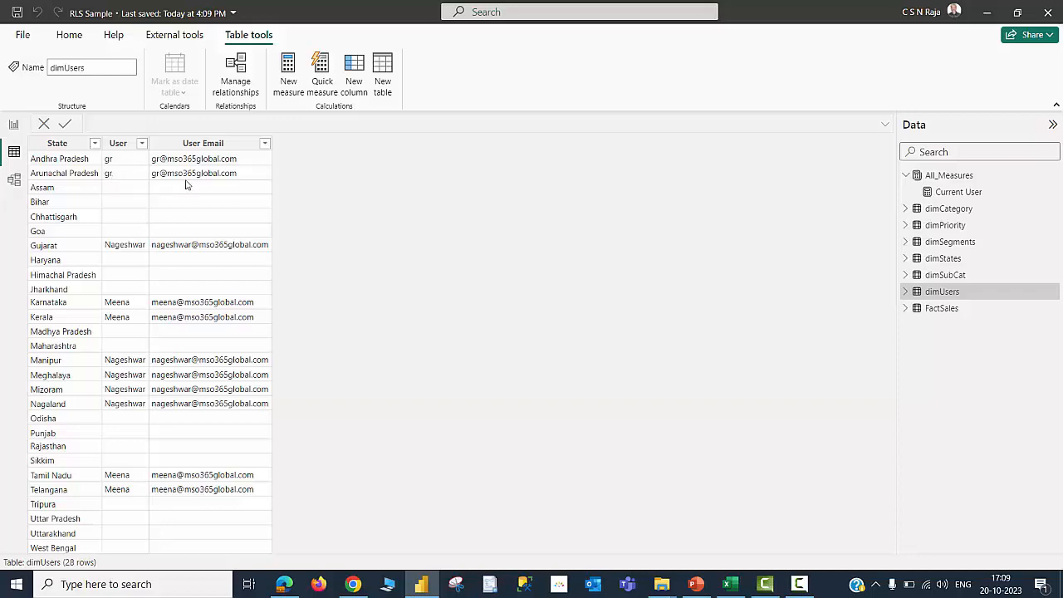
{"action": "left_click", "coordinate": [14, 125]}
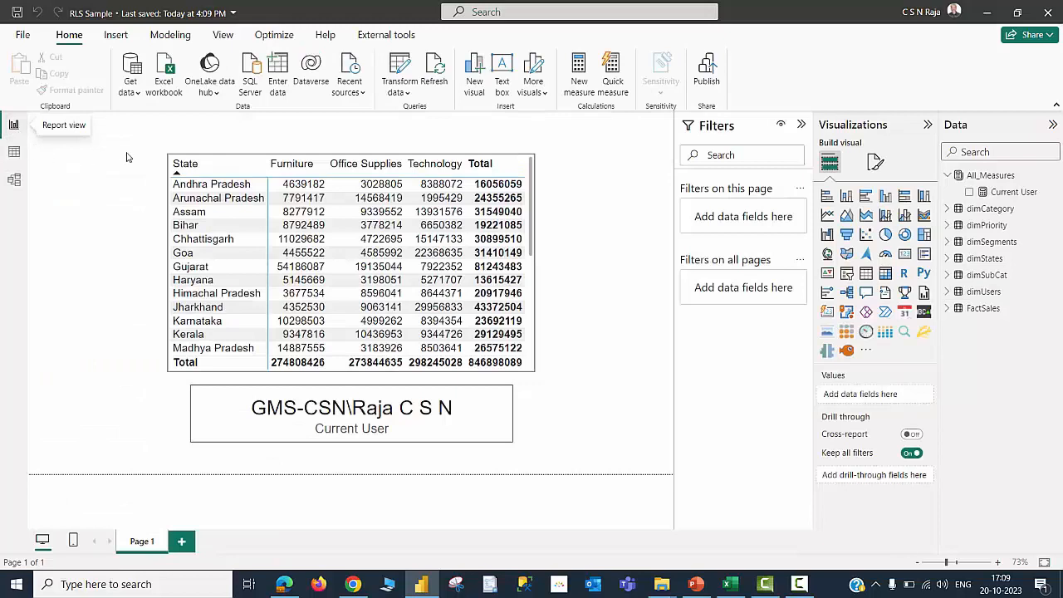
In Manage roles, delete the AP role and create a new role named UPN
{"action": "left_click", "coordinate": [170, 35]}
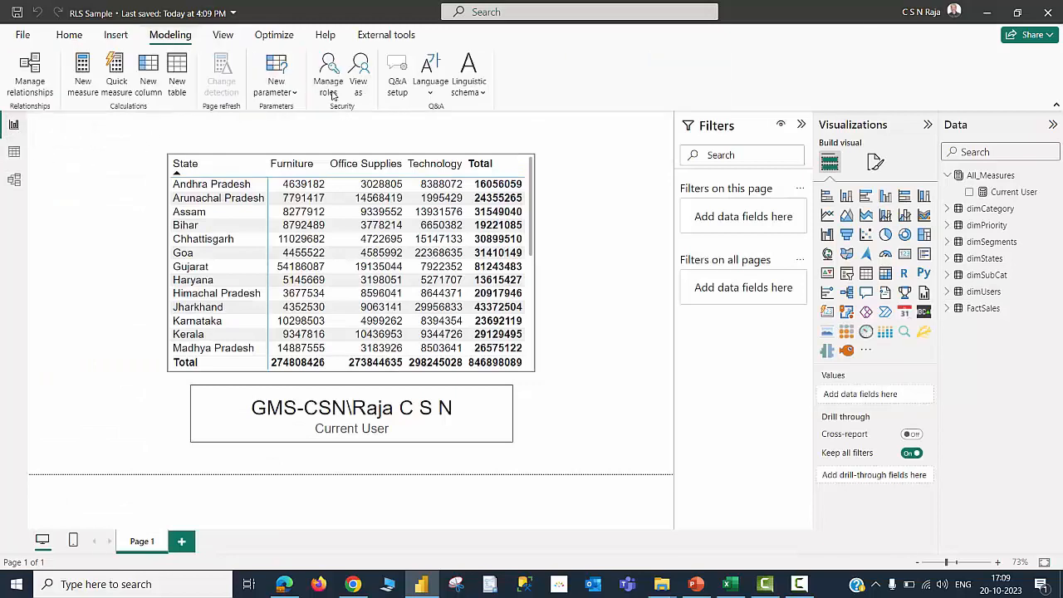
{"action": "left_click", "coordinate": [327, 86]}
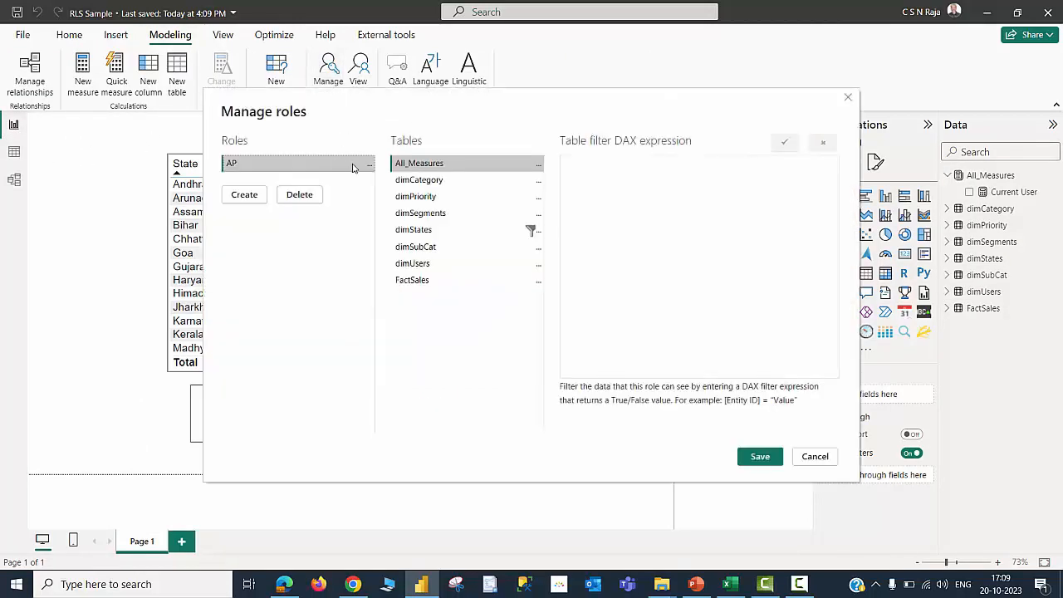
{"action": "left_click", "coordinate": [370, 168]}
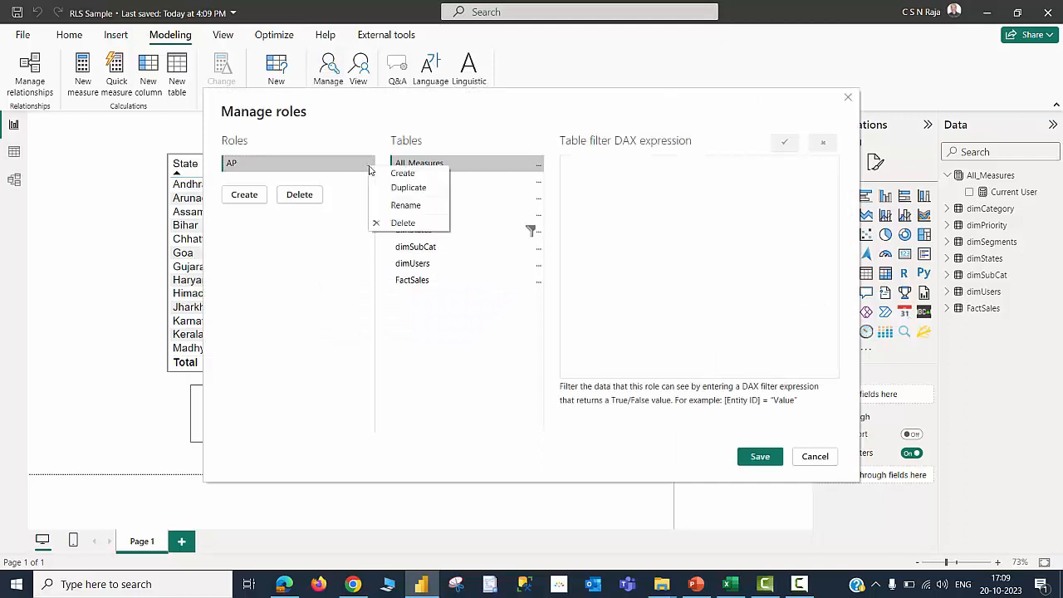
{"action": "left_click", "coordinate": [406, 223]}
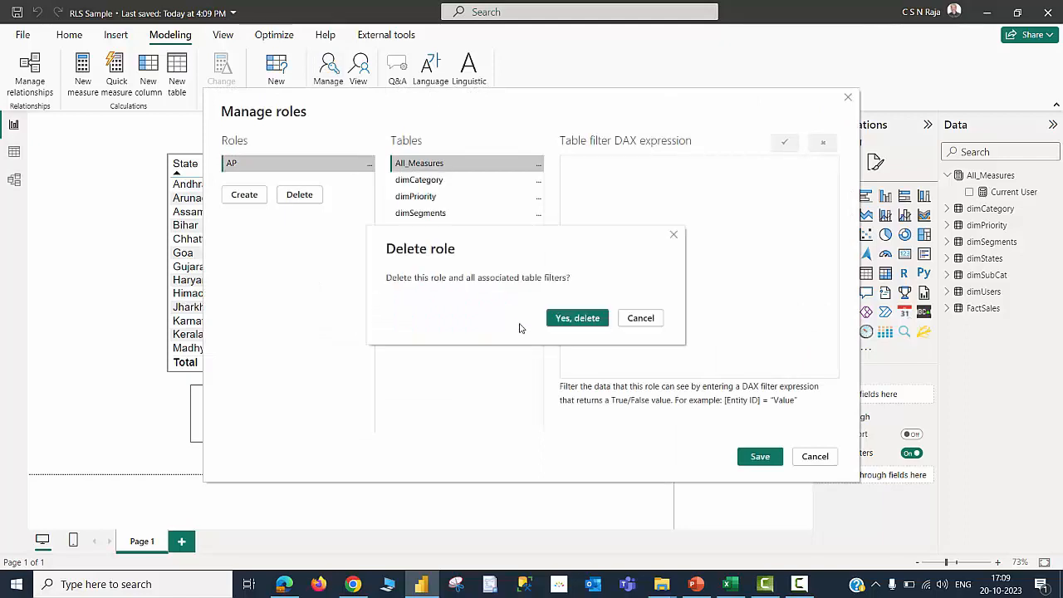
{"action": "left_click", "coordinate": [567, 319]}
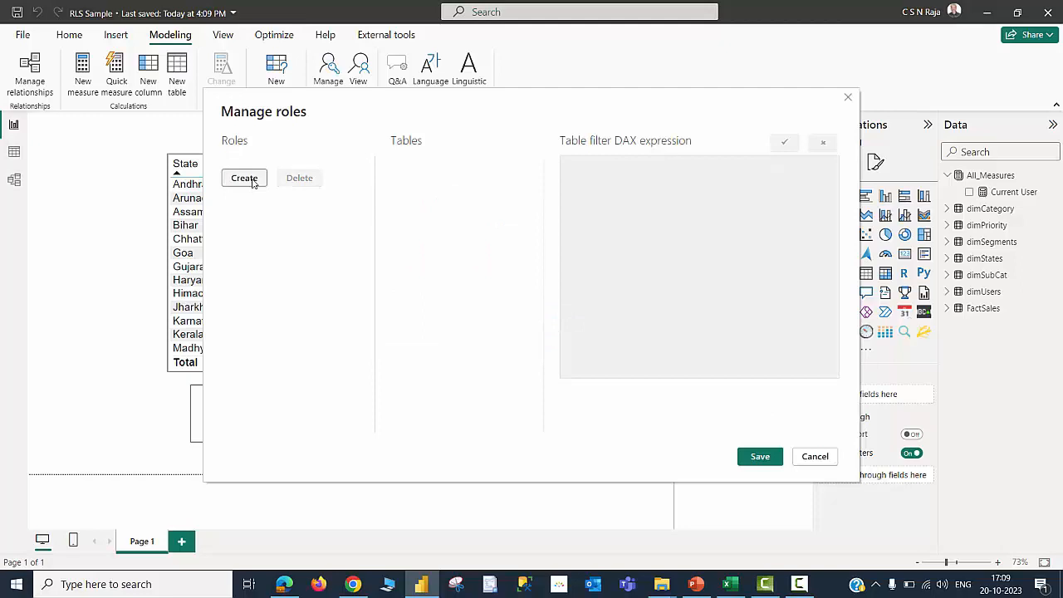
{"action": "left_click", "coordinate": [244, 178]}
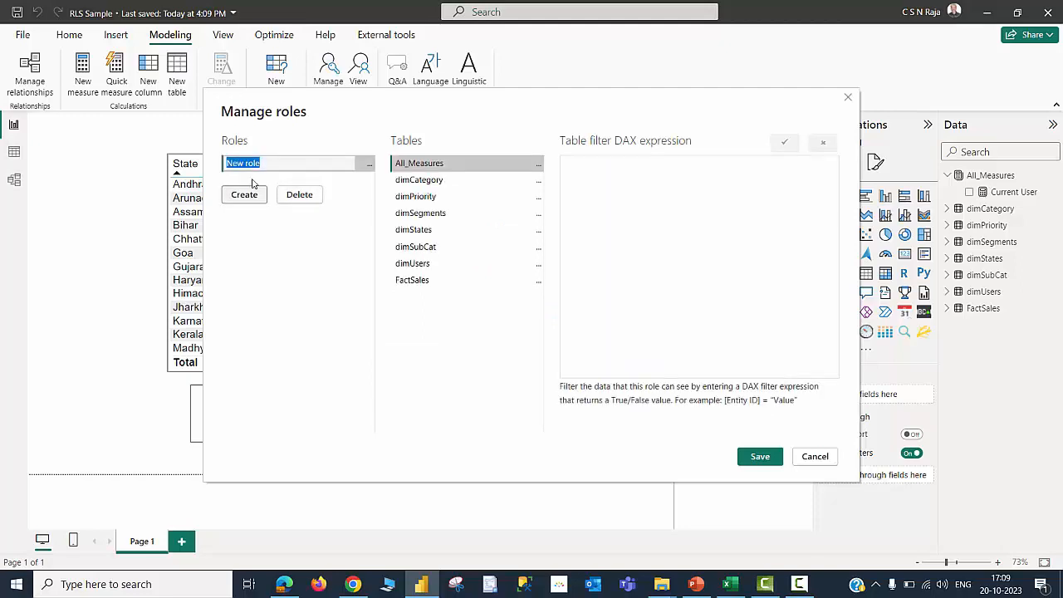
{"action": "type", "text": "UPN"}
Add a table filter on the dimUsers table for the UPN role and save the role
{"action": "left_click", "coordinate": [415, 263]}
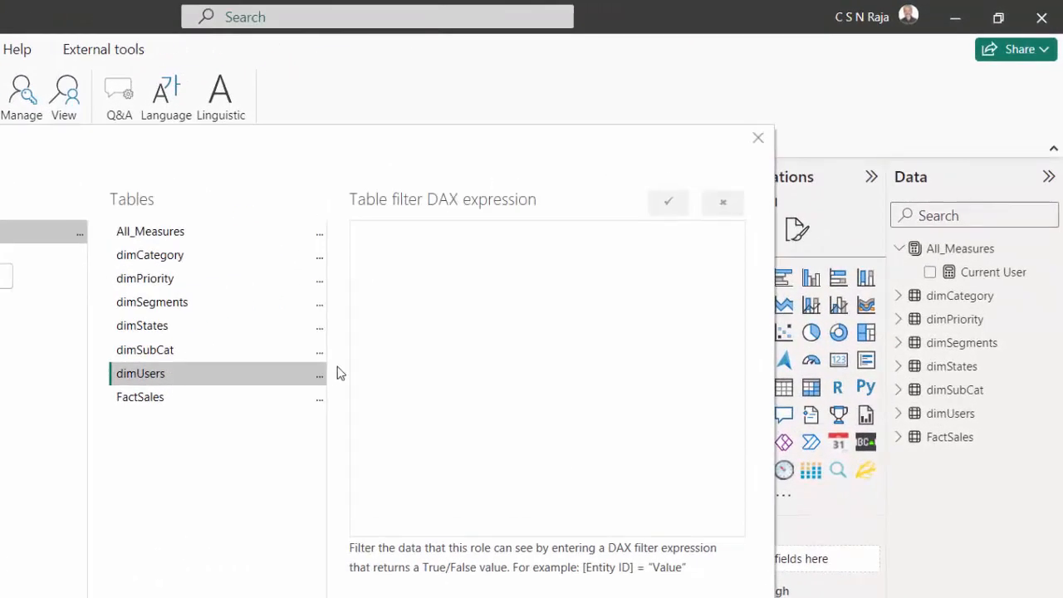
{"action": "left_click", "coordinate": [320, 376]}
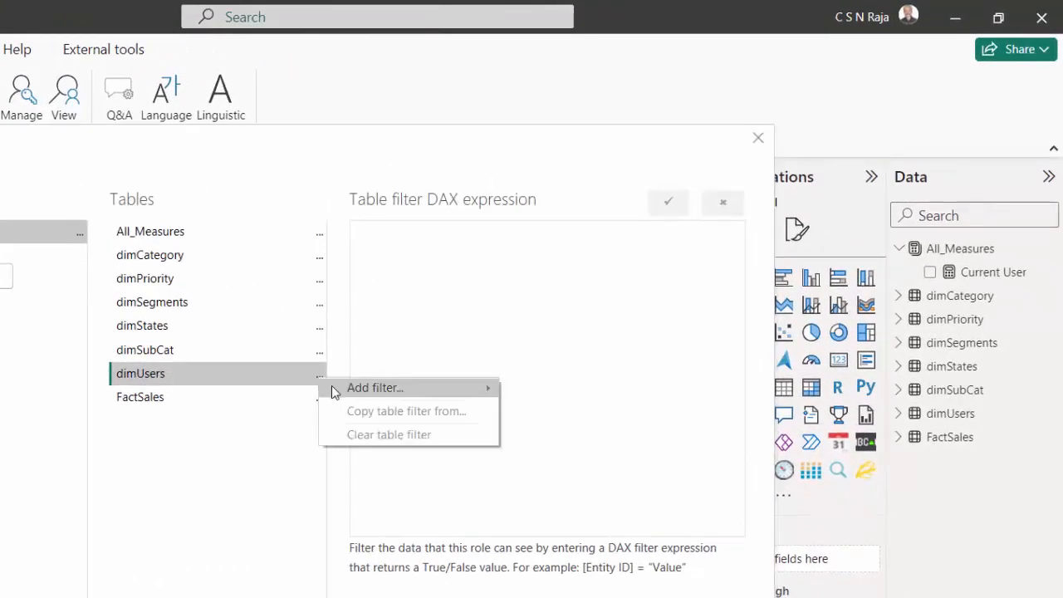
{"action": "mouse_move", "coordinate": [482, 390]}
{"action": "left_click", "coordinate": [586, 448]}
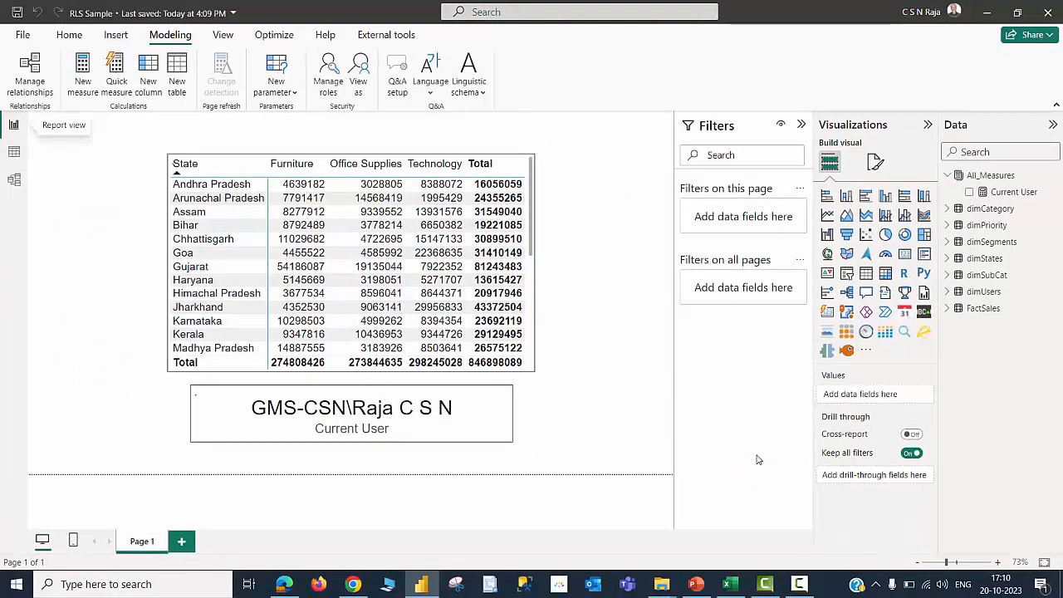
View the report as the UPN role combined with another user, entering that user's e-mail address
{"action": "left_click", "coordinate": [358, 80]}
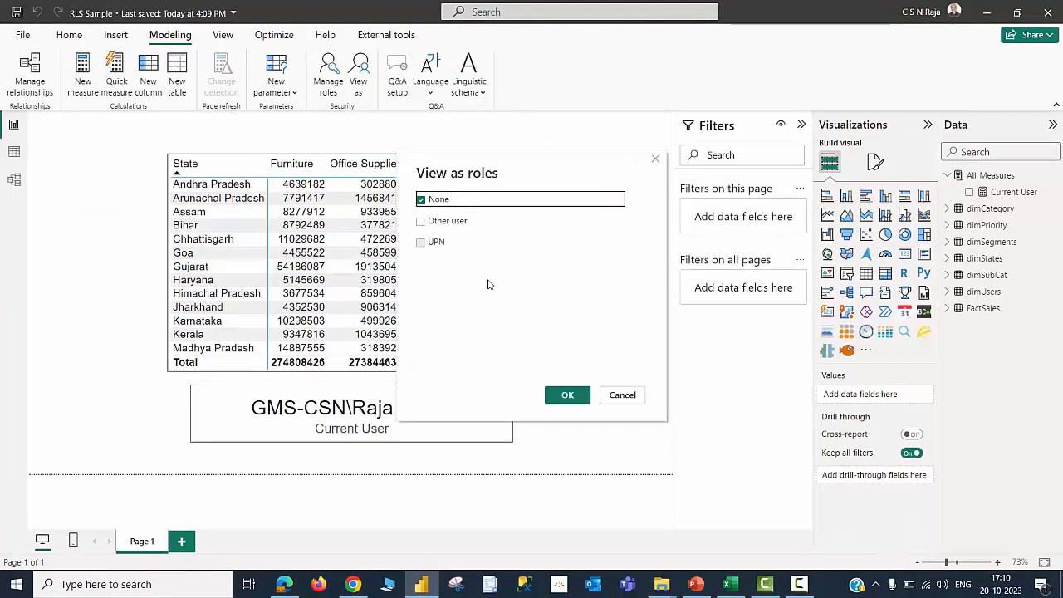
{"action": "left_click", "coordinate": [421, 242]}
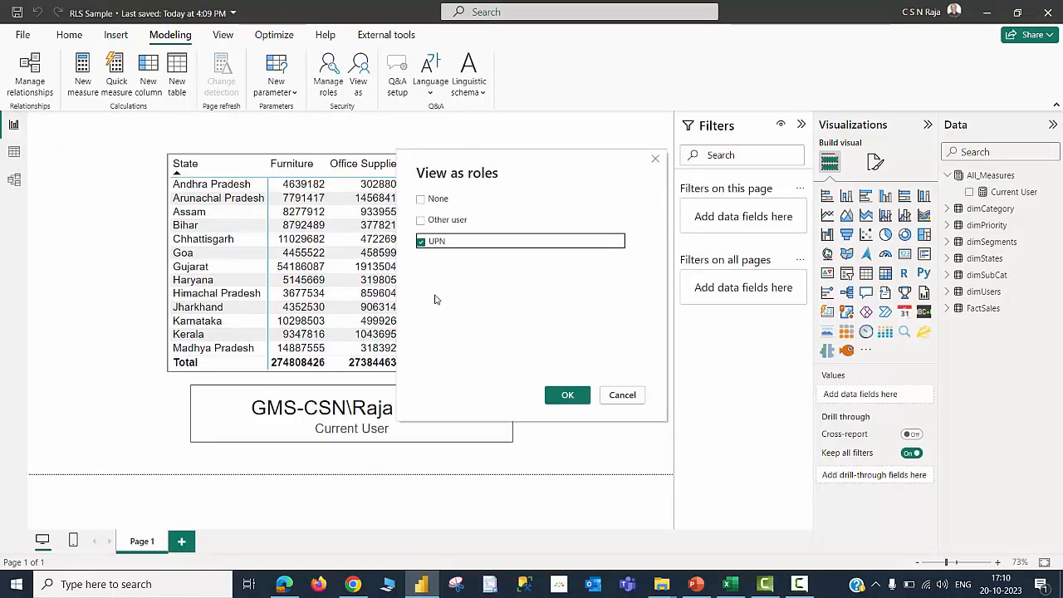
{"action": "left_click", "coordinate": [421, 221]}
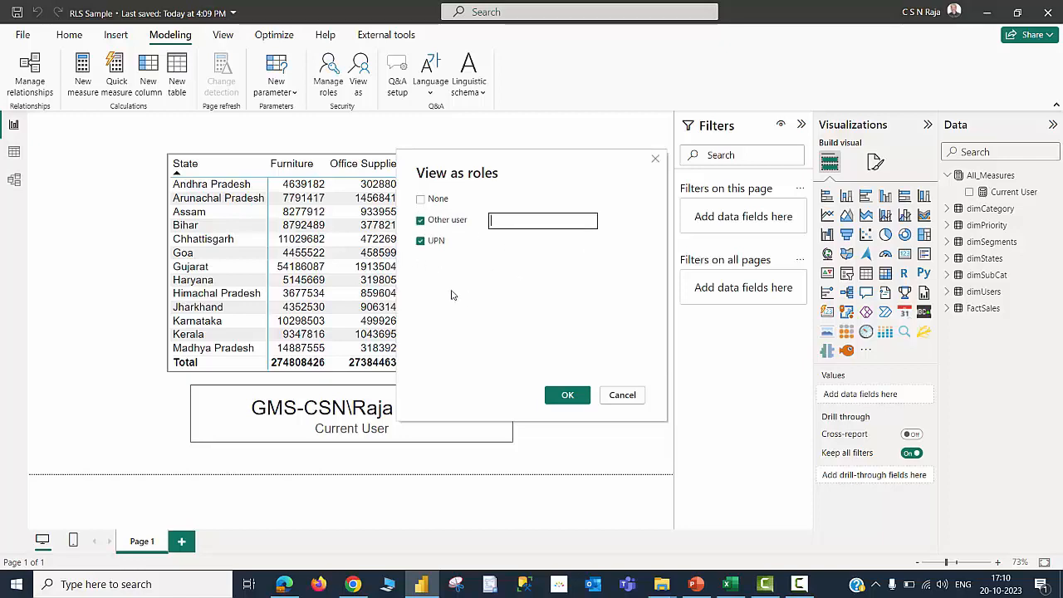
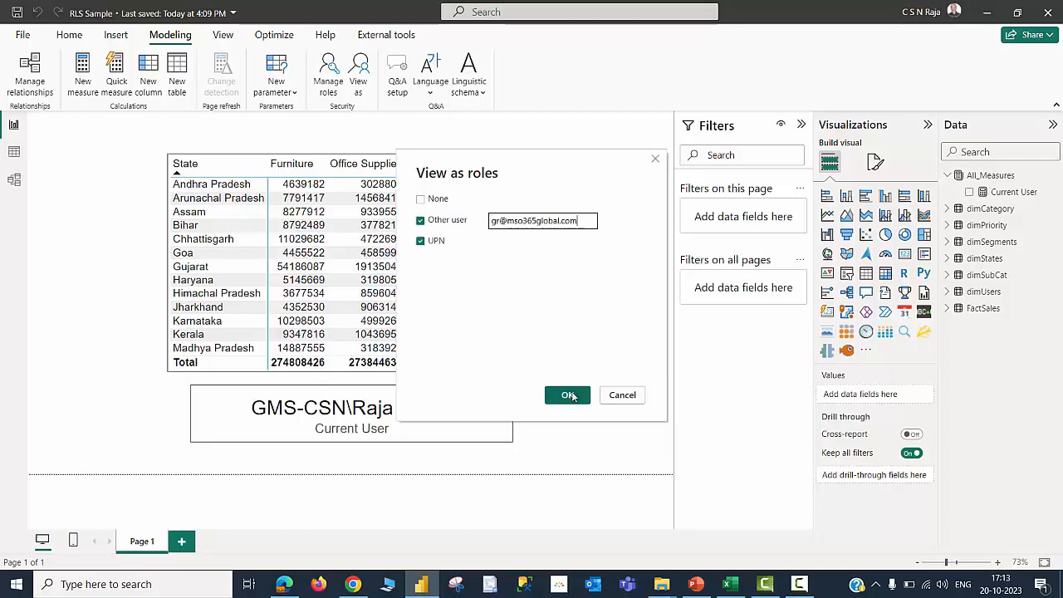
{"action": "left_click", "coordinate": [568, 396]}
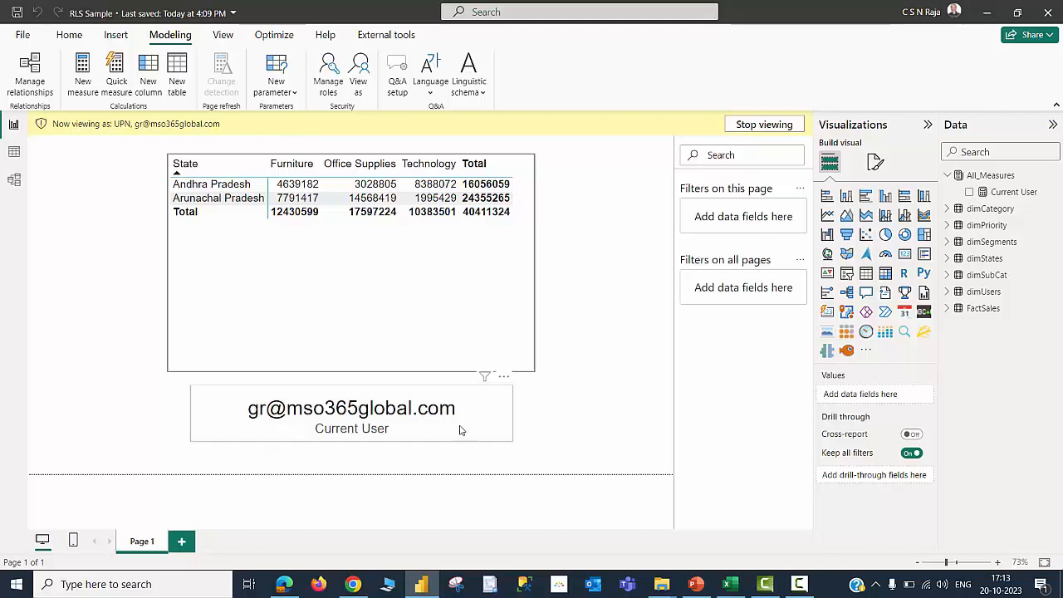
Stop viewing, then view the report again as the UPN role with a different user's e-mail address
{"action": "left_click", "coordinate": [743, 127]}
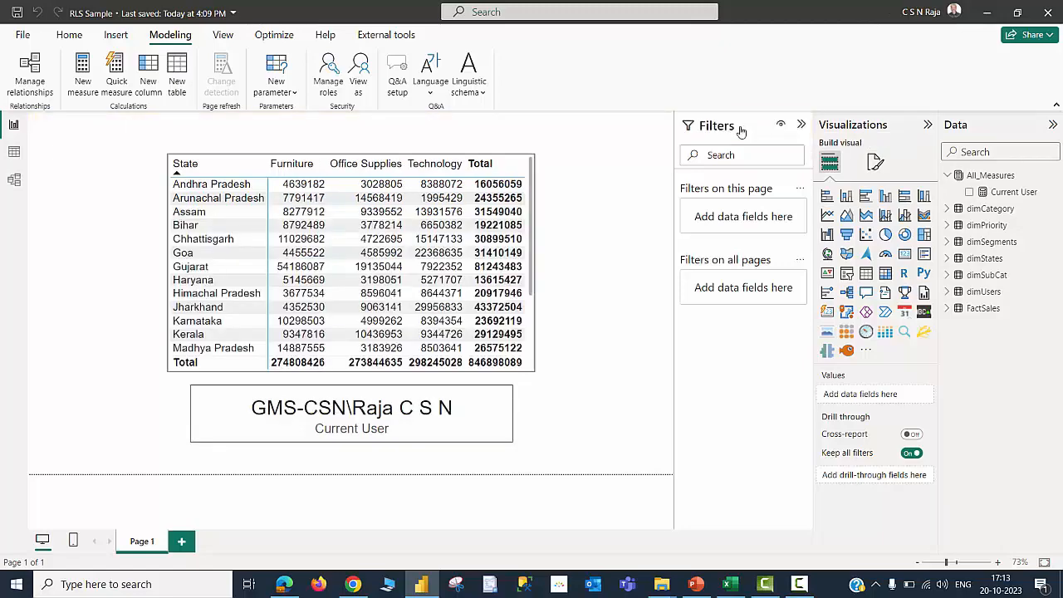
{"action": "left_click", "coordinate": [358, 80]}
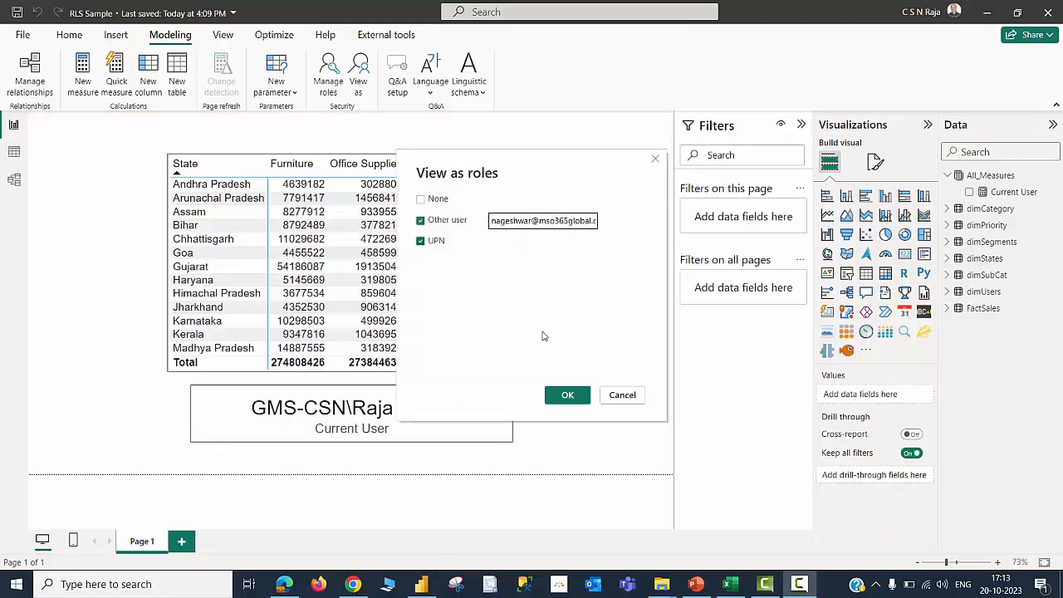
{"action": "left_click", "coordinate": [561, 395]}
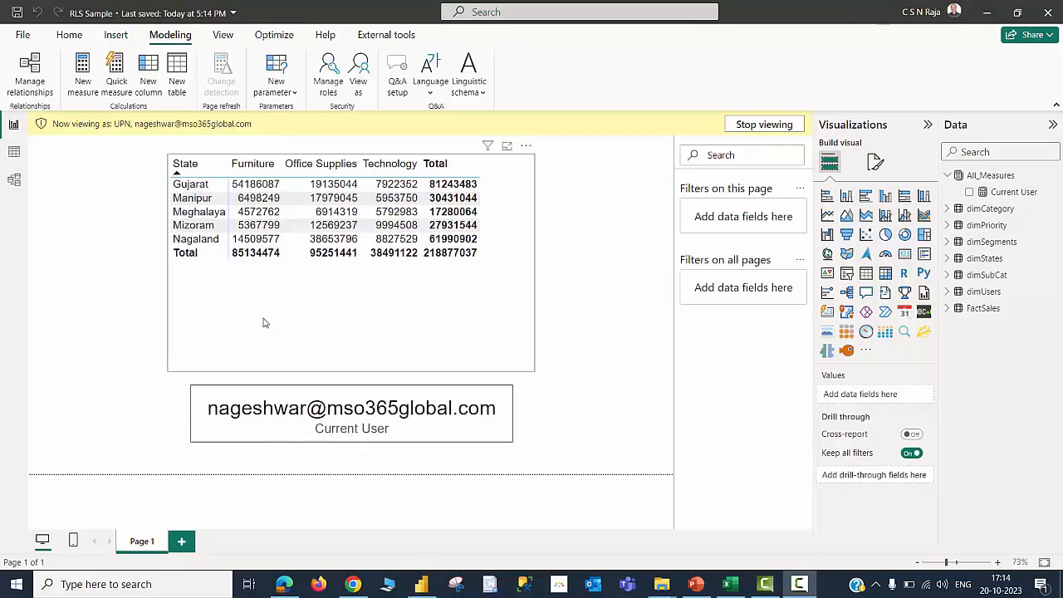